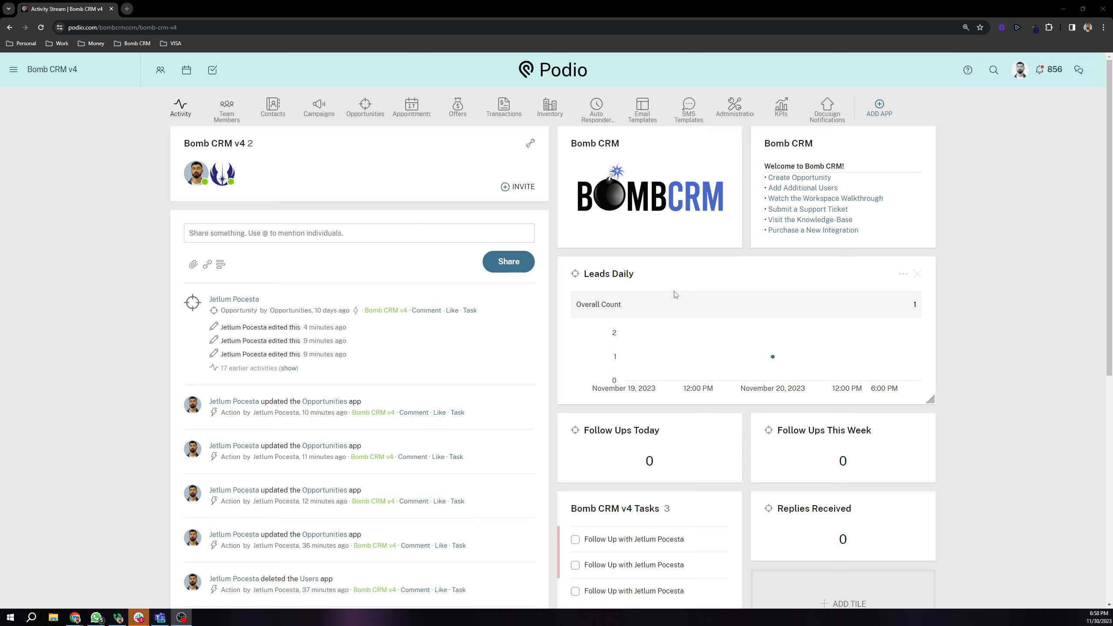
Step: Browse the dashboard's add-tile report and chart options, then dismiss the chooser without adding a tile
scroll(165, 129, down, 1)
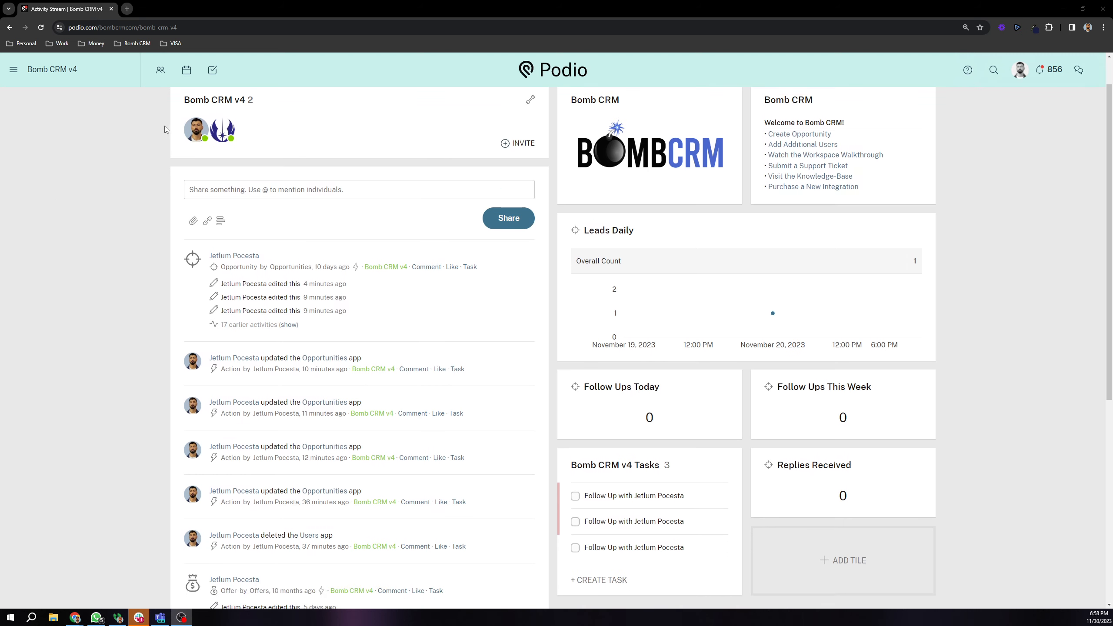
scroll(368, 201, up, 1)
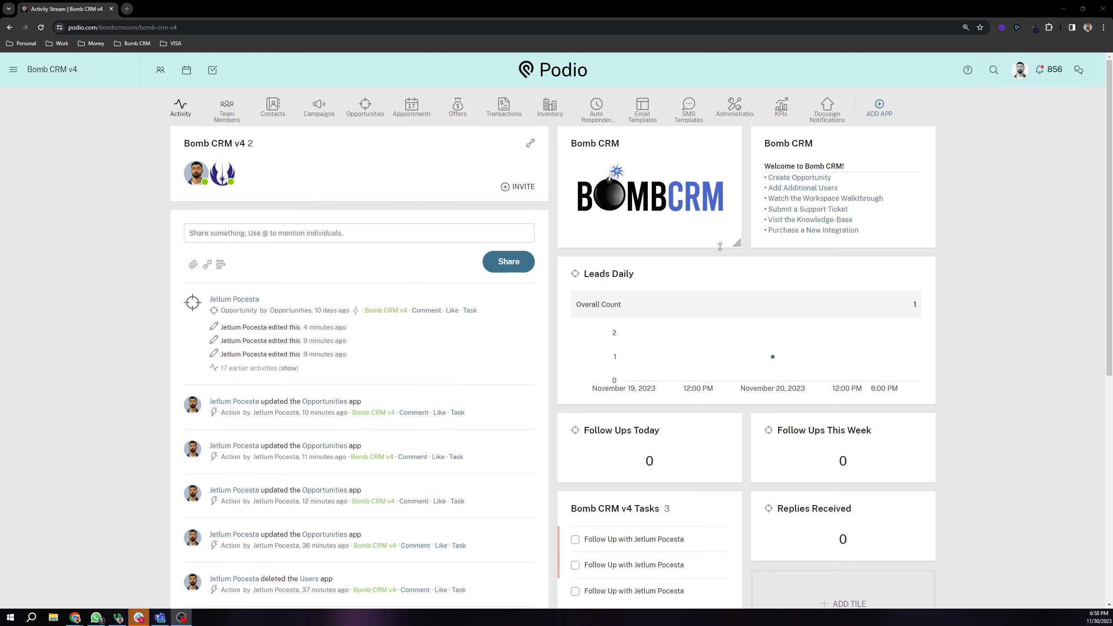
scroll(724, 286, down, 2)
scroll(730, 308, down, 1)
scroll(770, 376, up, 3)
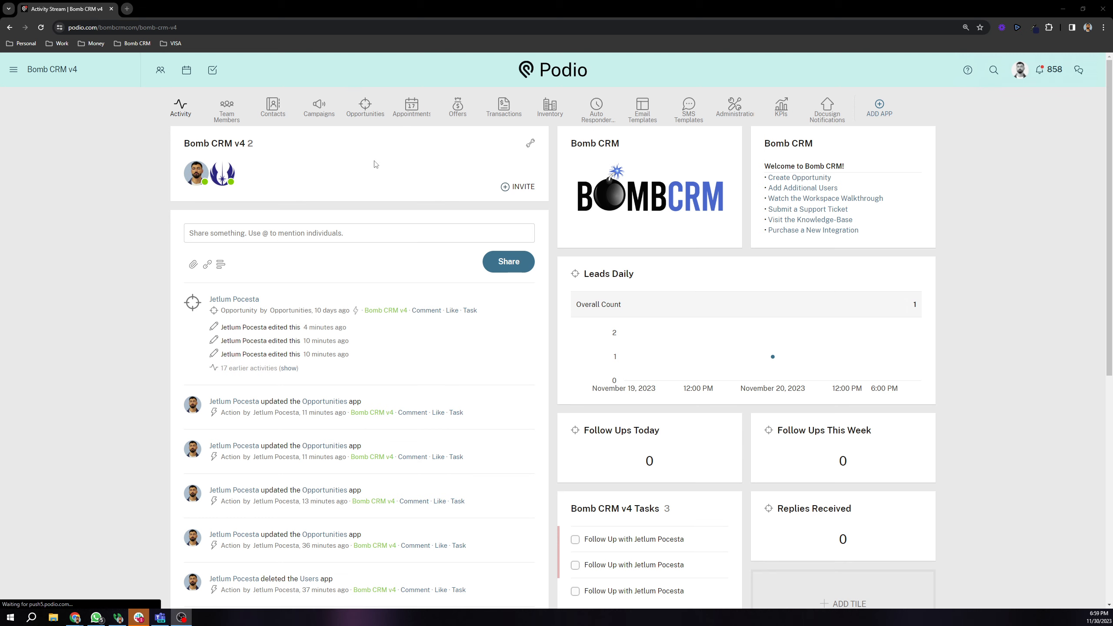
scroll(660, 242, down, 4)
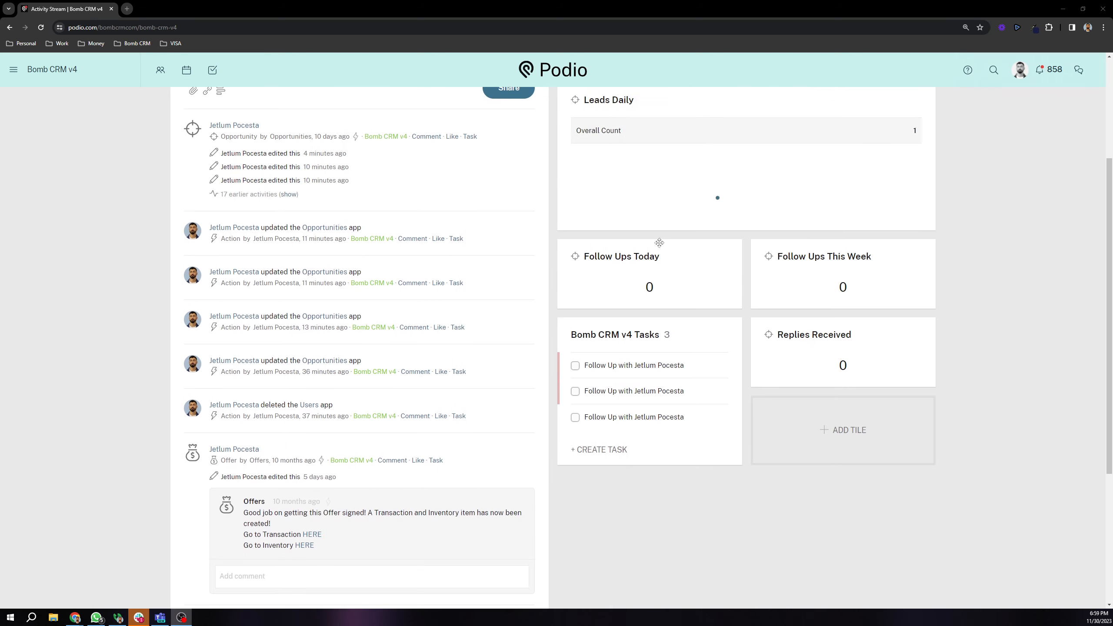
click(842, 429)
scroll(721, 396, down, 1)
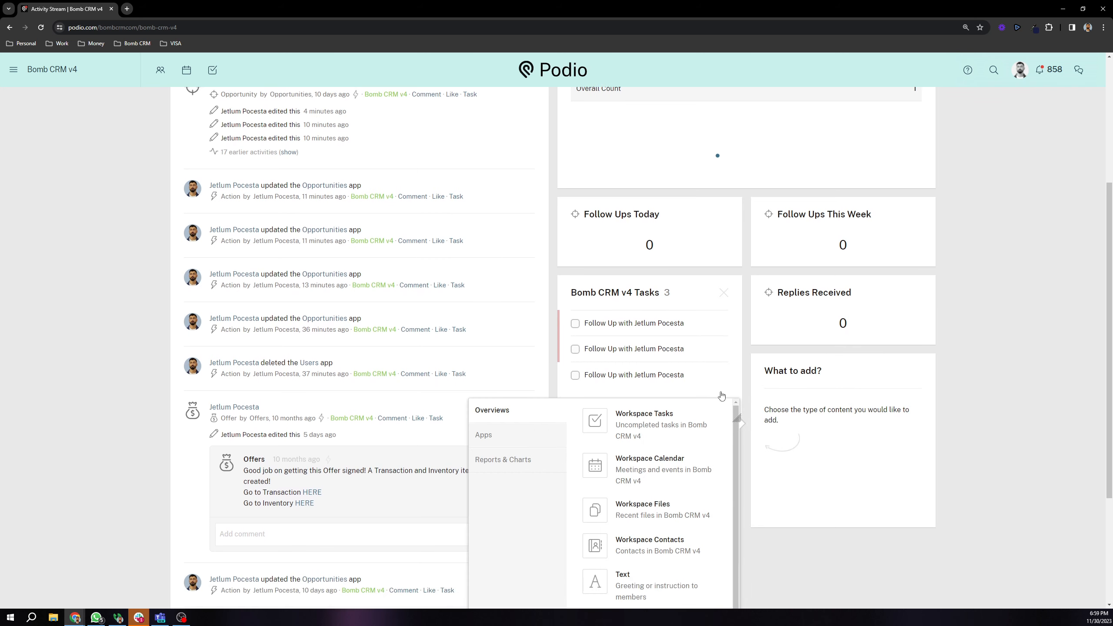
scroll(722, 396, down, 3)
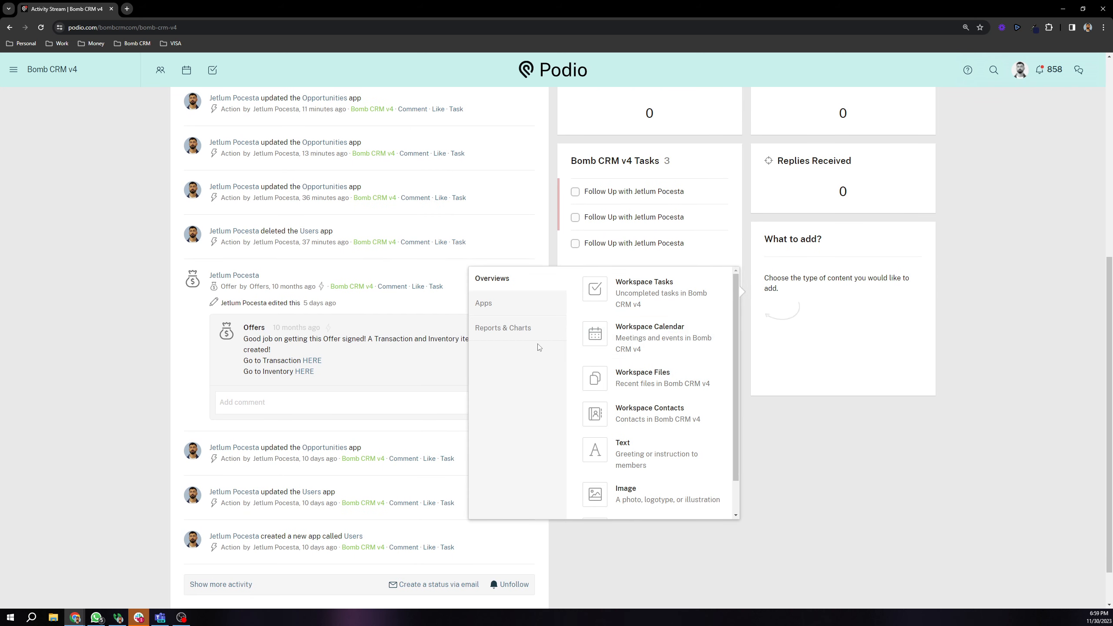
click(513, 330)
scroll(653, 359, down, 1)
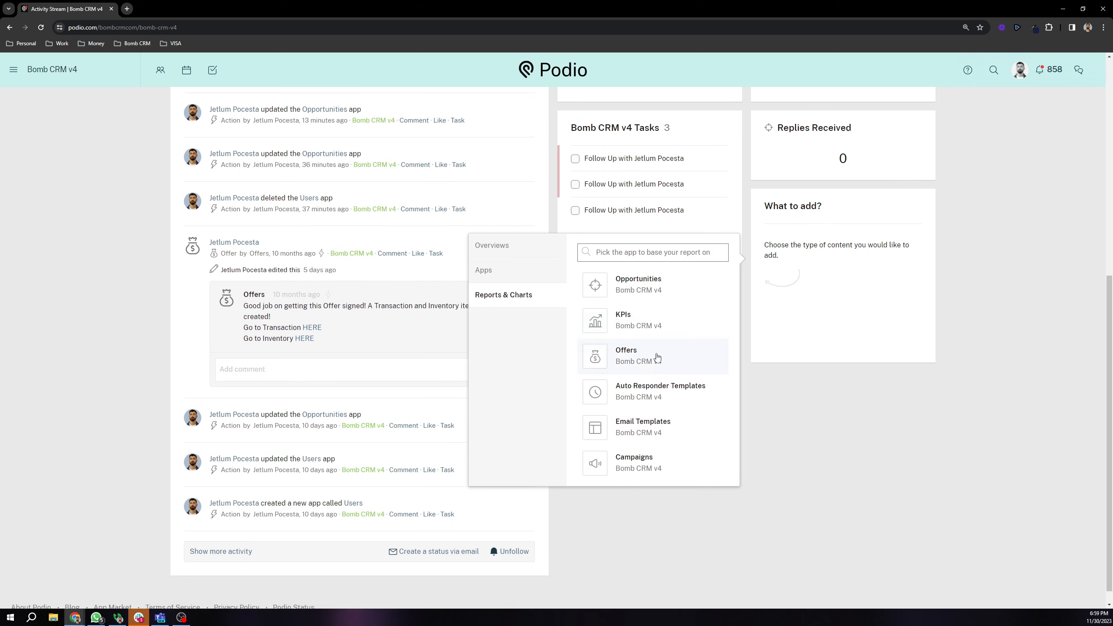
scroll(656, 358, up, 2)
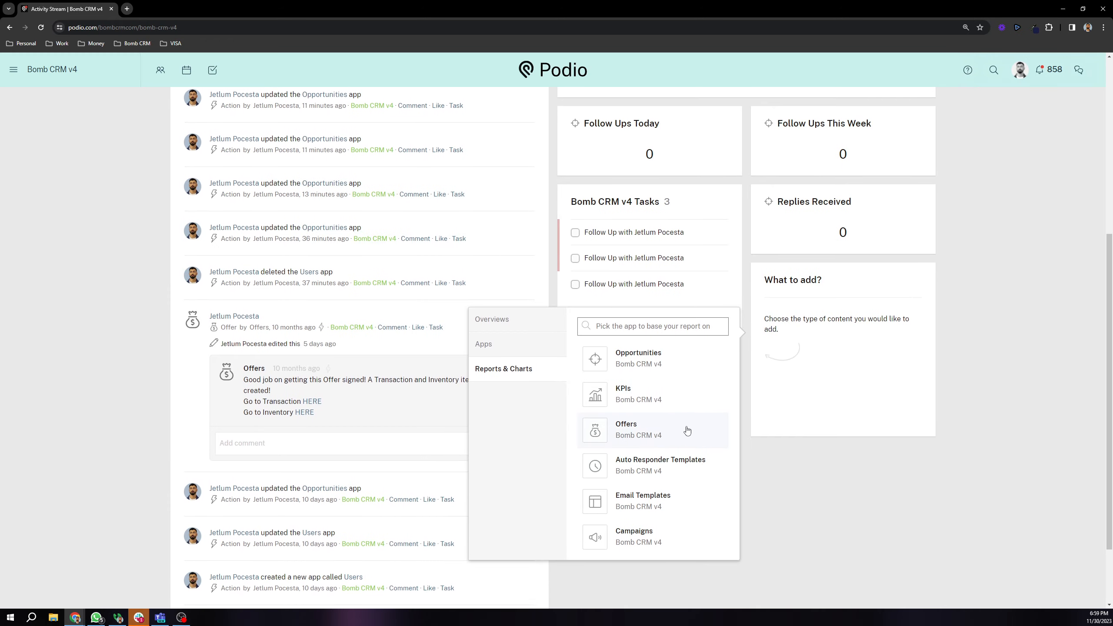
scroll(687, 431, up, 2)
click(503, 413)
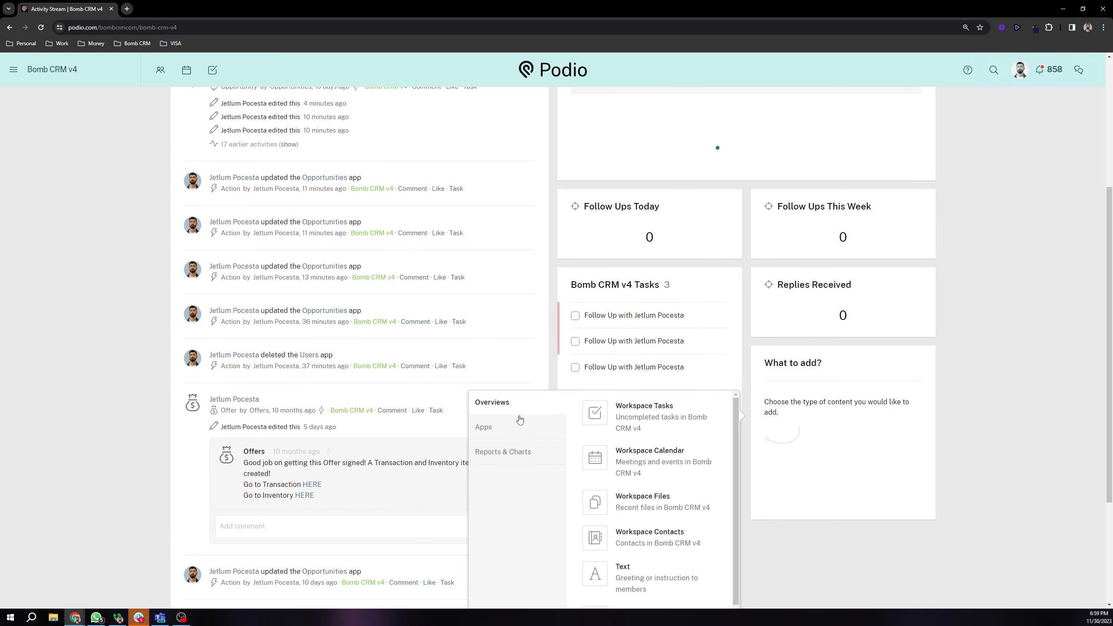
click(986, 358)
Step: Go to the Team Members app and open Jim Doe's card
scroll(937, 361, up, 5)
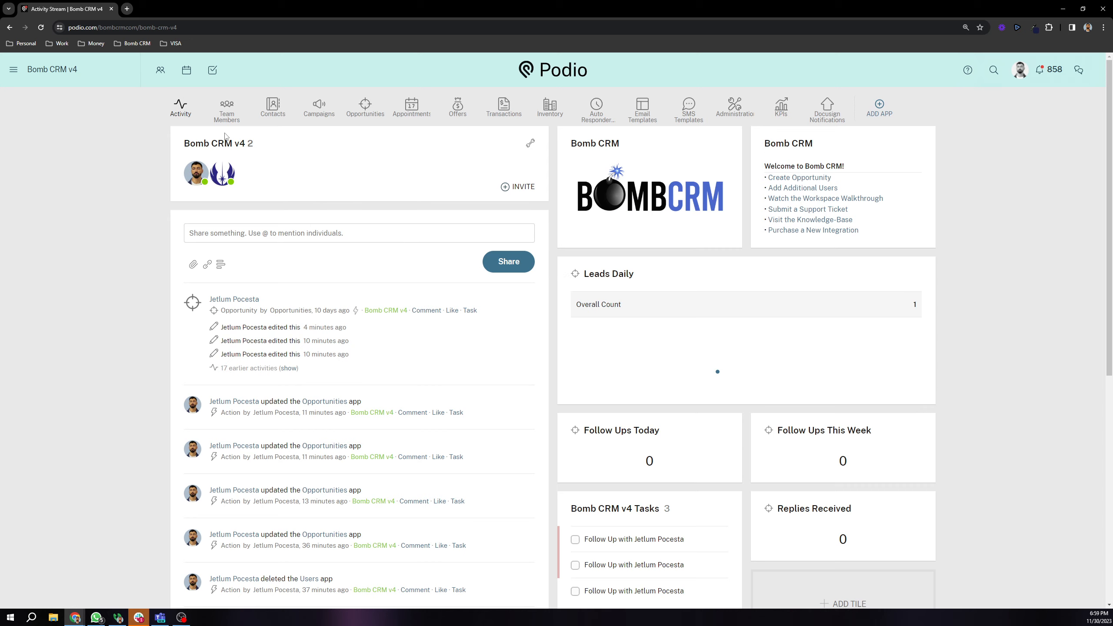
click(227, 115)
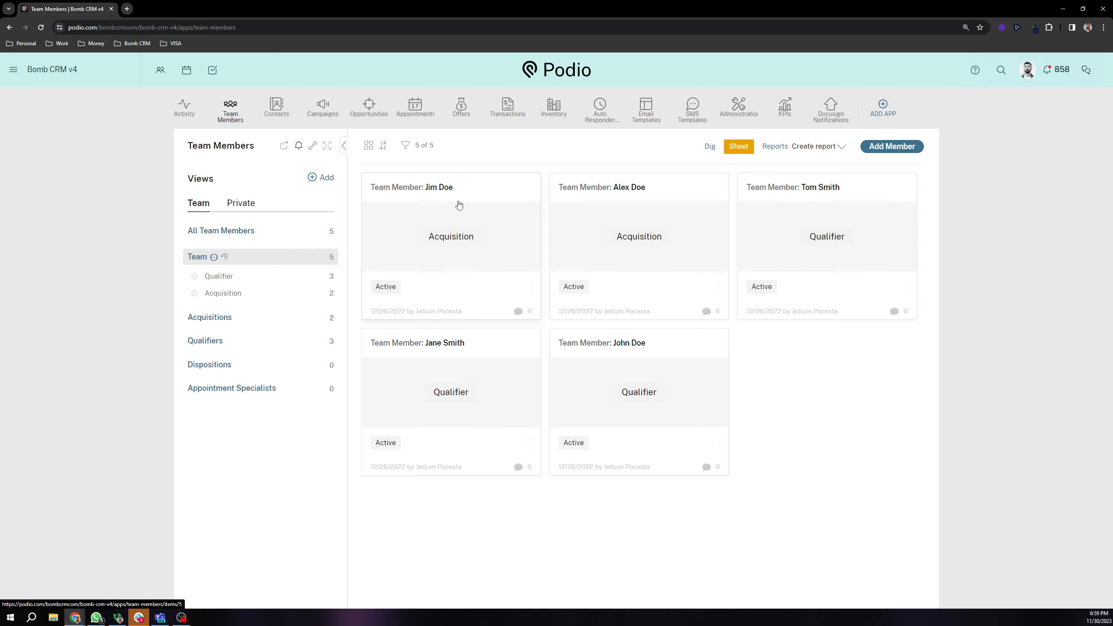
click(522, 227)
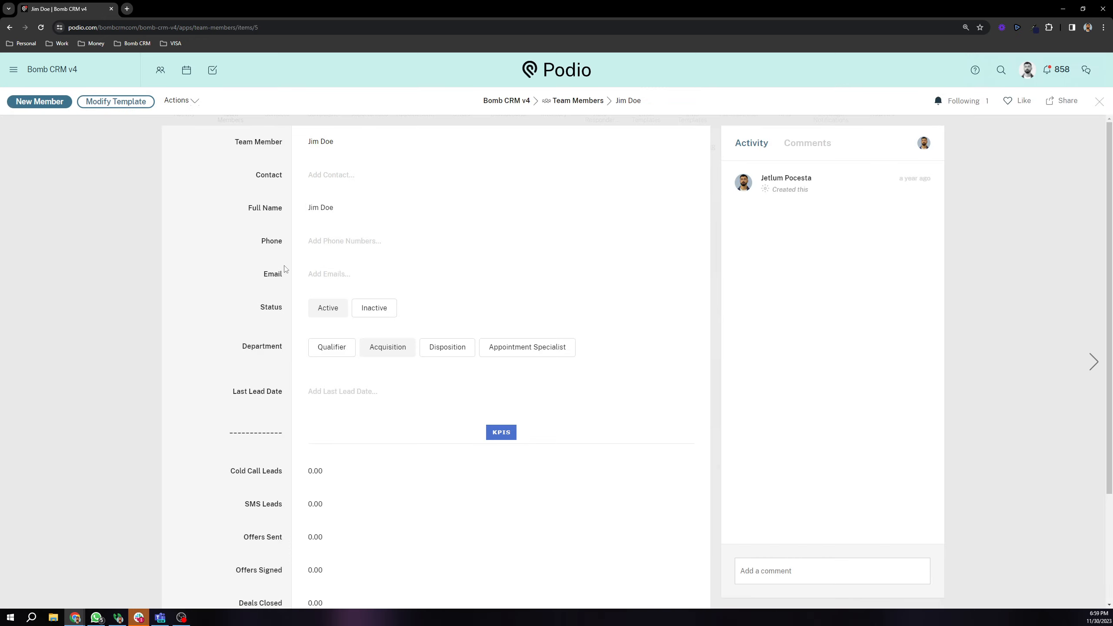
Step: Close Jim Doe's record back to the member cards, then reopen it
scroll(225, 301, down, 3)
scroll(237, 287, up, 3)
click(117, 223)
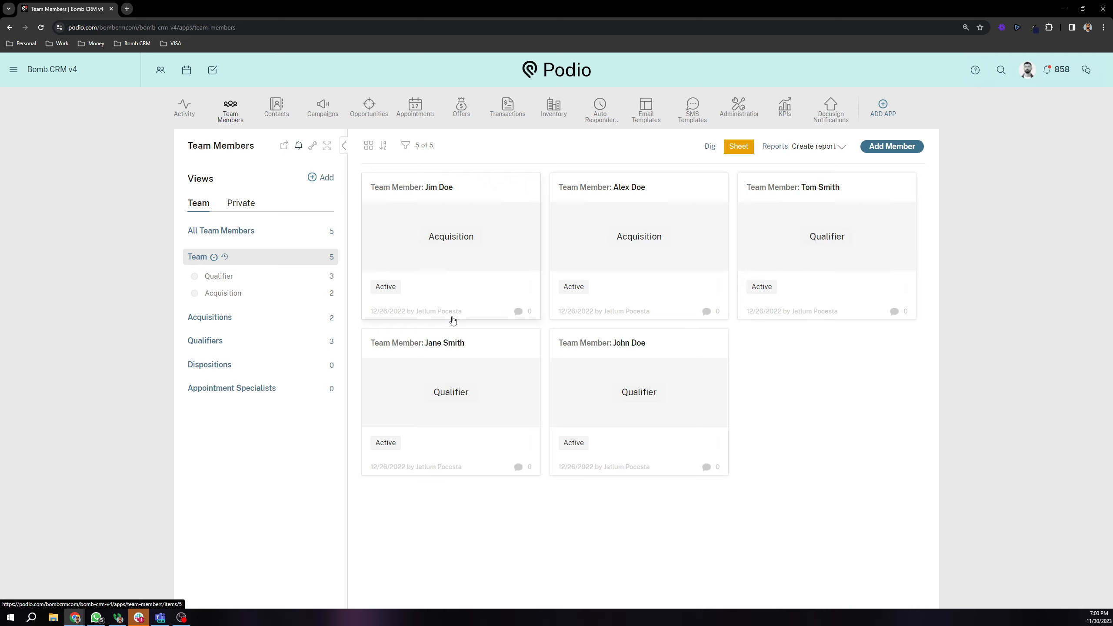
click(503, 270)
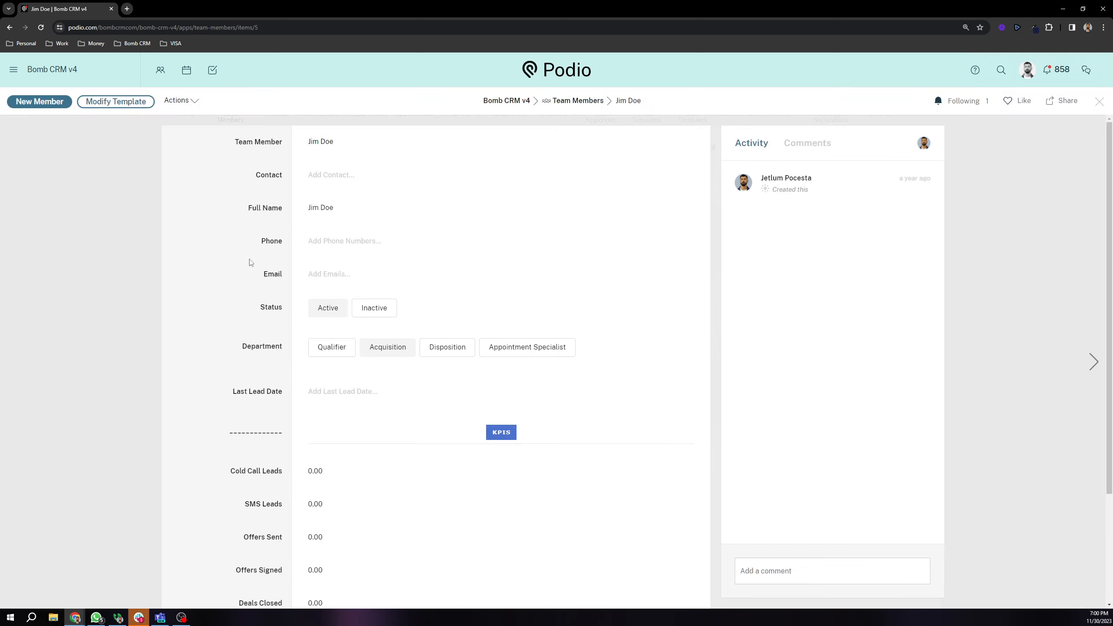
Step: Inspect the KPIS section heading and the Cold Call Leads field
scroll(248, 257, down, 3)
drag(228, 303, 263, 353)
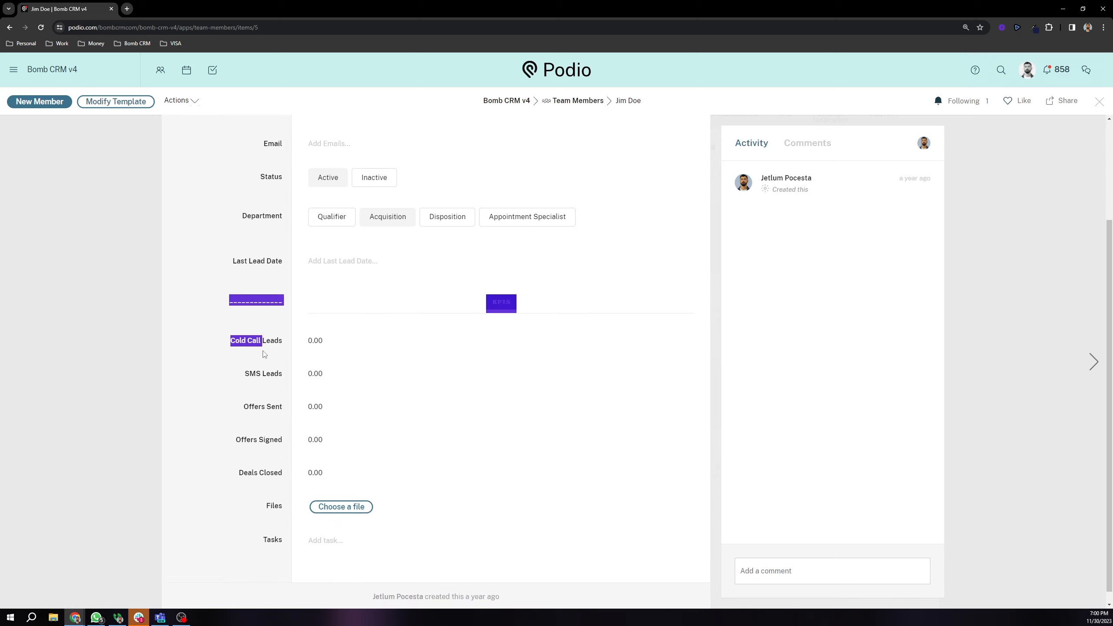
click(260, 357)
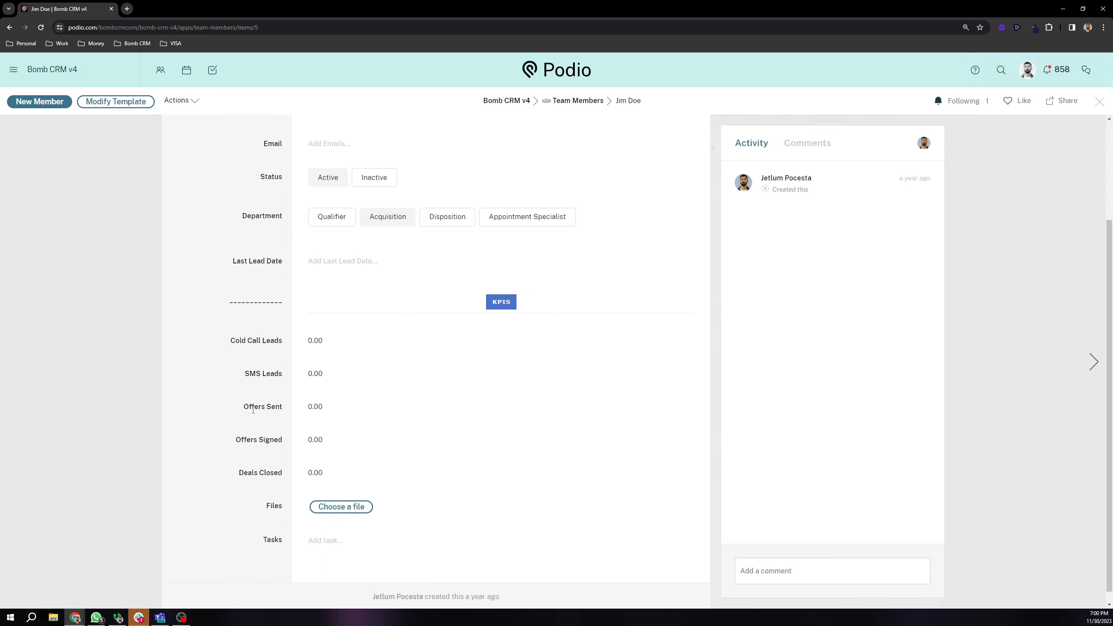
scroll(253, 410, up, 3)
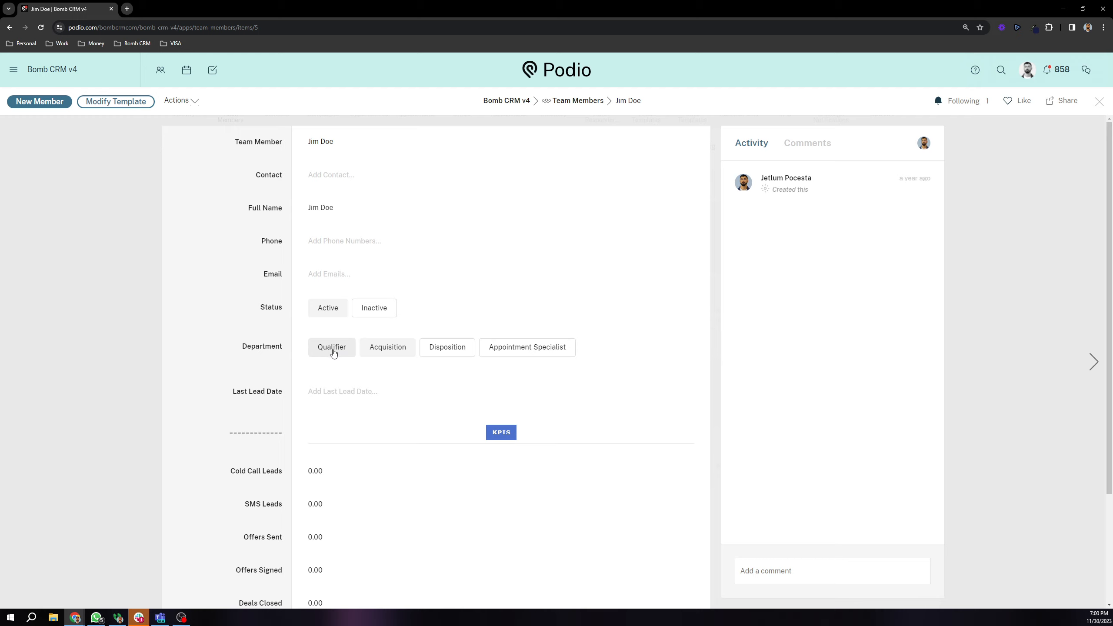
scroll(333, 349, down, 3)
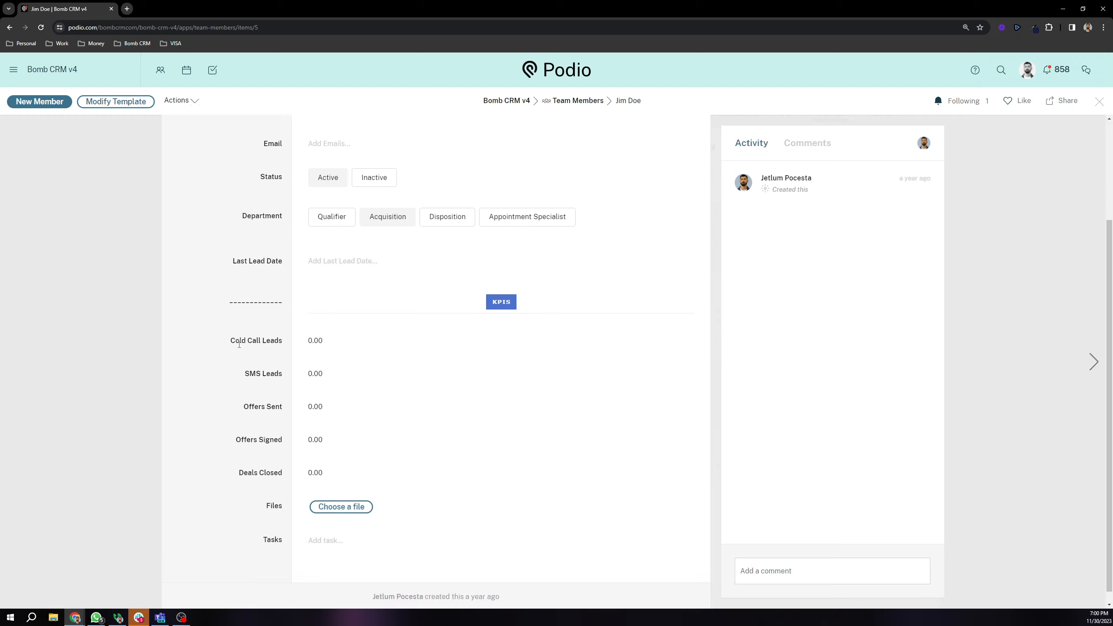
drag(227, 348, 272, 341)
click(261, 348)
Step: Check the SMS Leads, Cold Call Leads and Offers Sent fields, then close the record
drag(242, 378, 273, 384)
scroll(283, 366, down, 1)
click(272, 347)
drag(232, 329, 281, 368)
click(265, 335)
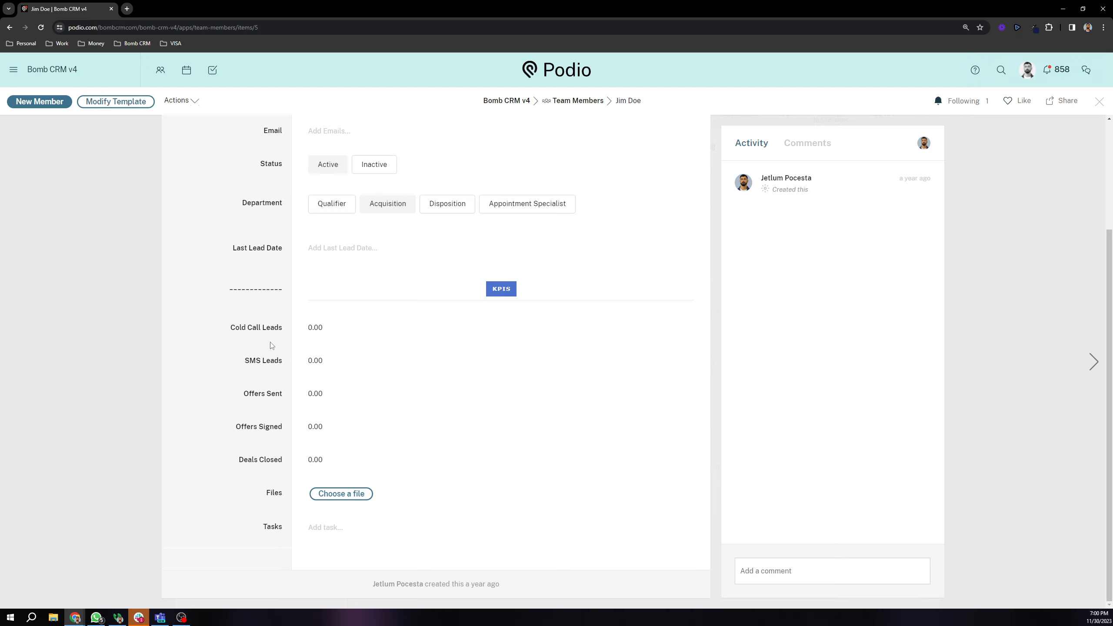
drag(226, 399, 281, 439)
click(141, 311)
Step: Open Alex Doe's record and check its Last Lead Date of November 20, 2023
click(638, 271)
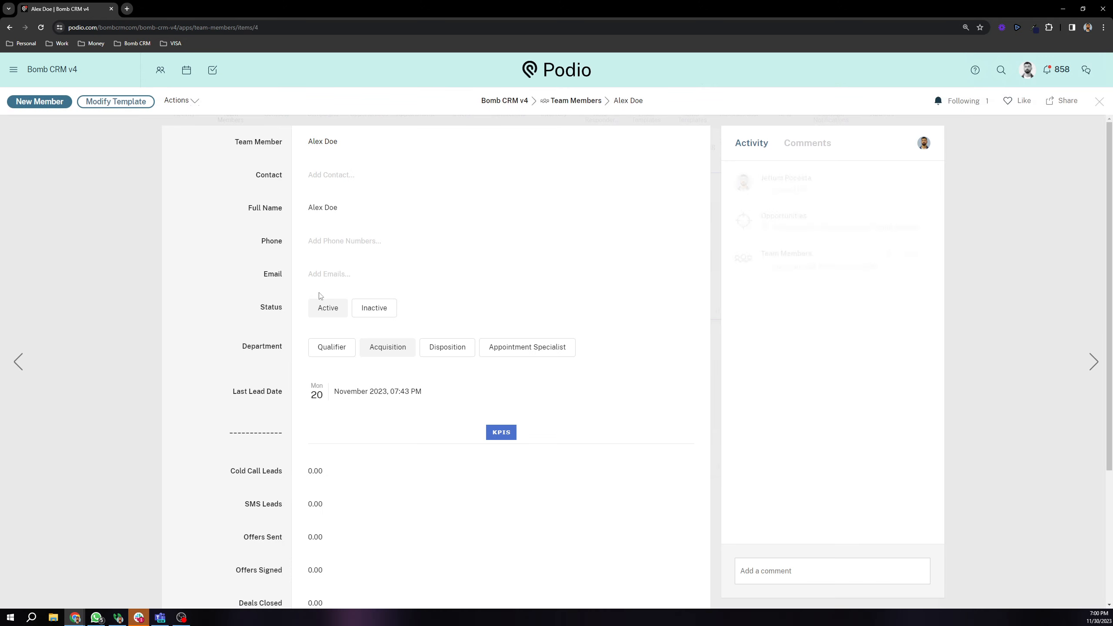
scroll(320, 297, down, 4)
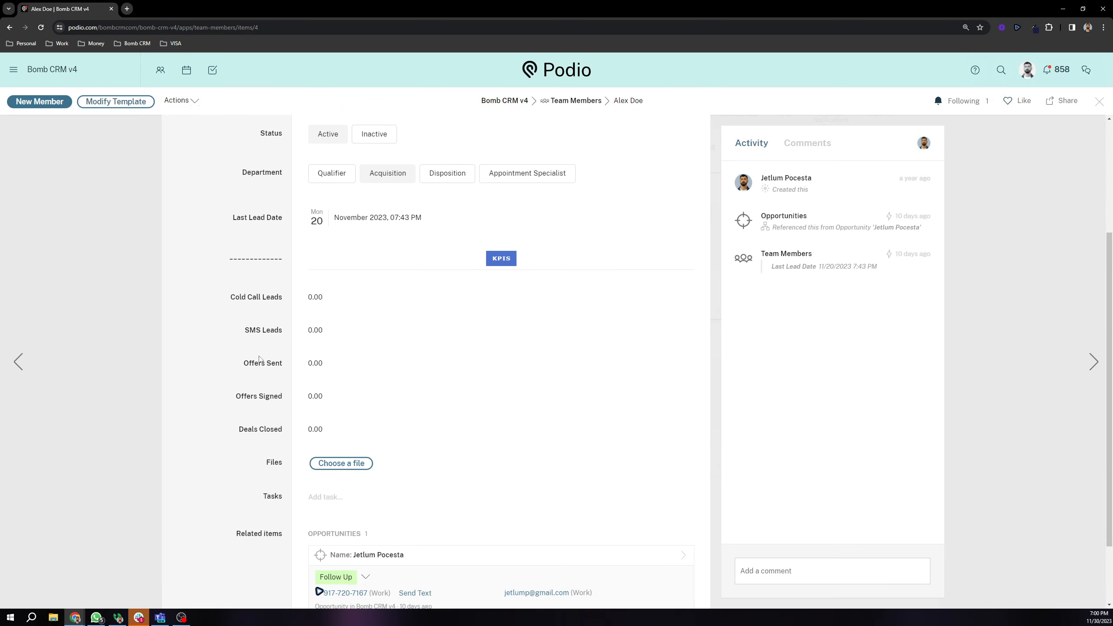
scroll(260, 359, up, 4)
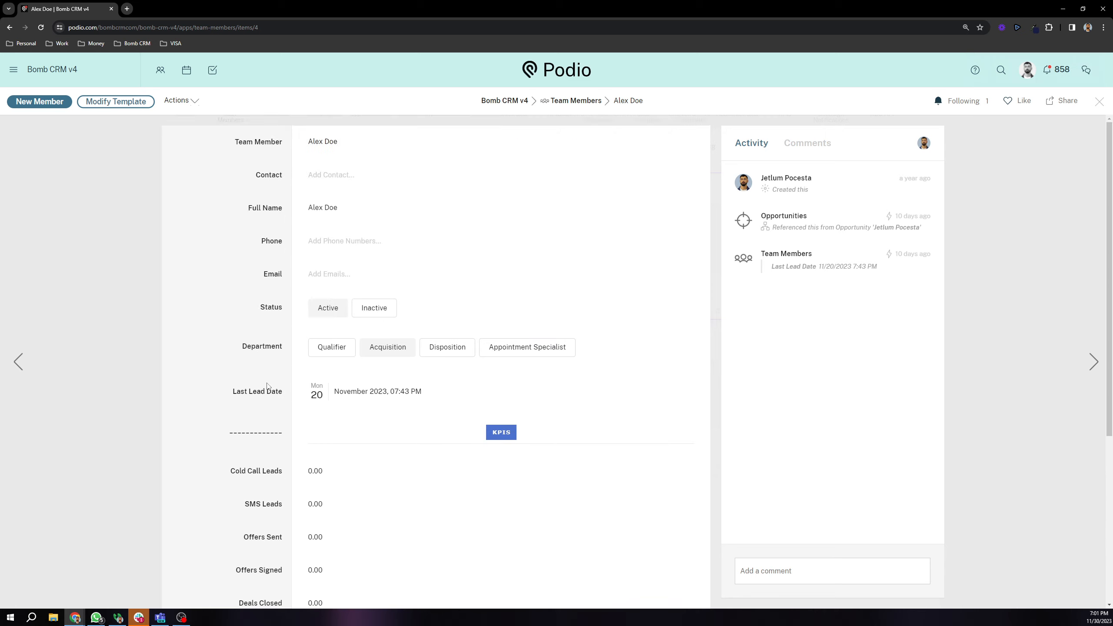
drag(230, 393, 285, 400)
click(253, 367)
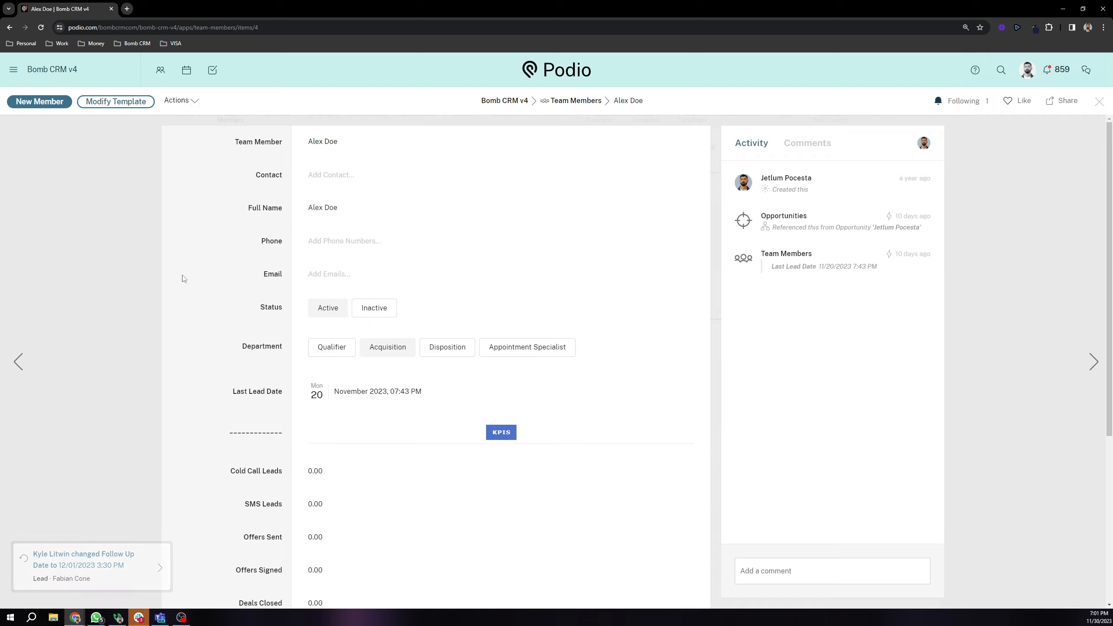
Step: Close Alex Doe's record, switch to the Contacts app and open Jane Smith's contact
click(135, 219)
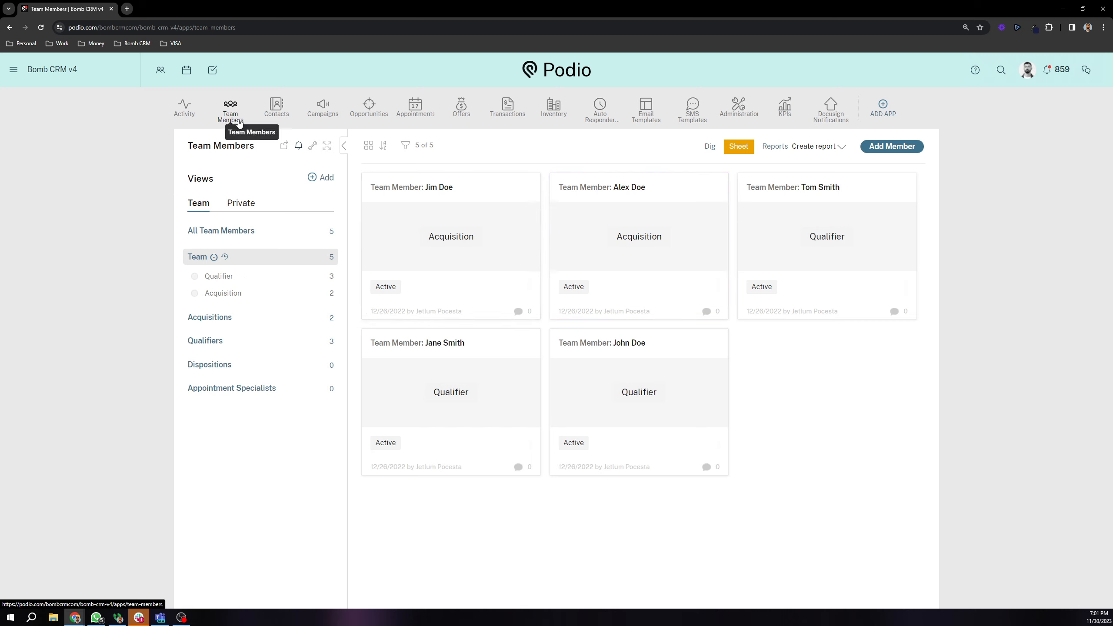
click(277, 106)
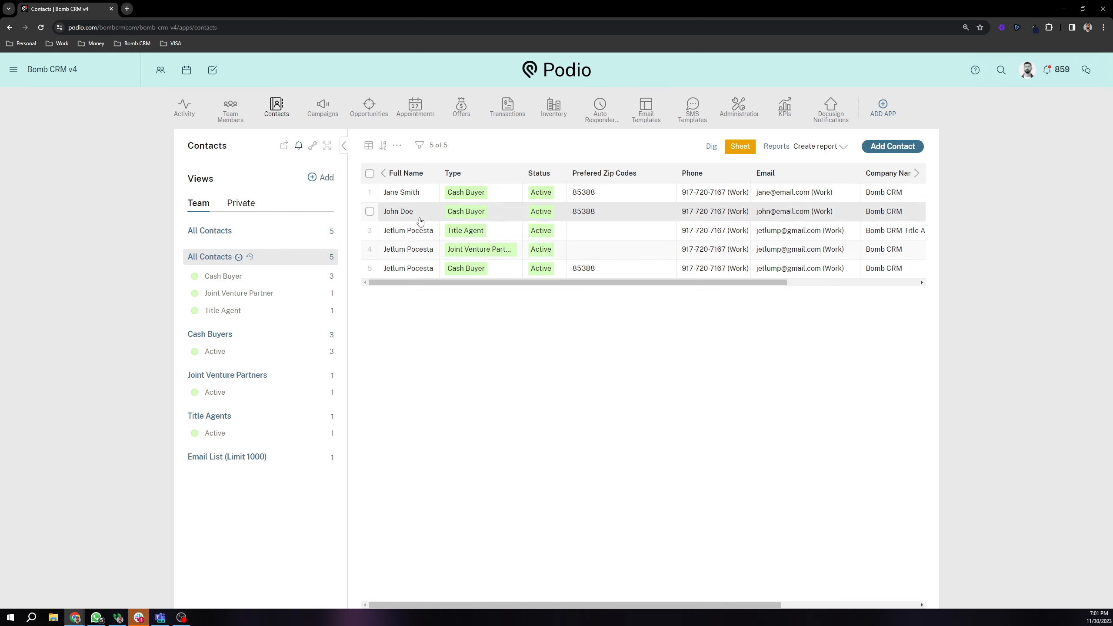
click(419, 196)
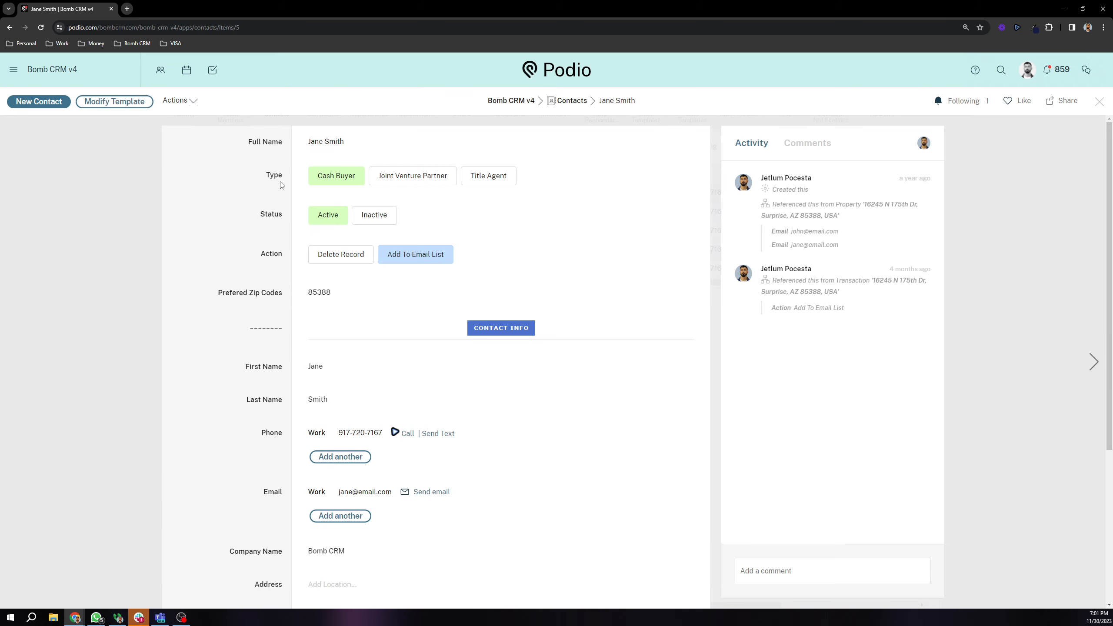
Step: Review Jane Smith's Type and Action fields, then close her record
drag(263, 177, 319, 167)
click(276, 211)
scroll(270, 212, down, 2)
scroll(261, 213, up, 2)
drag(254, 253, 285, 258)
click(256, 209)
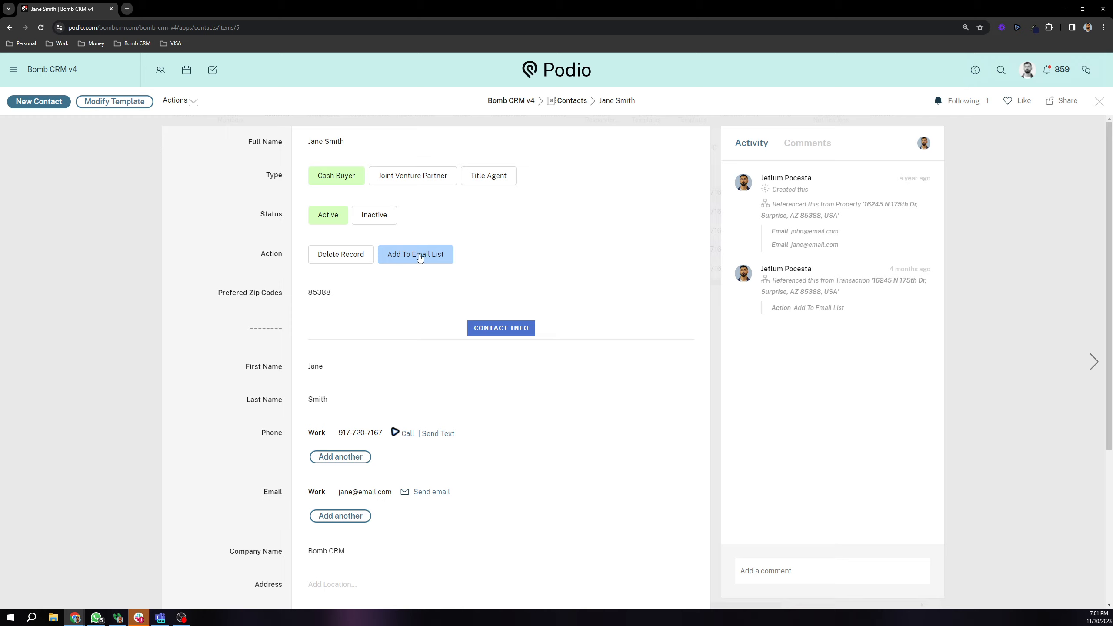
scroll(420, 259, down, 2)
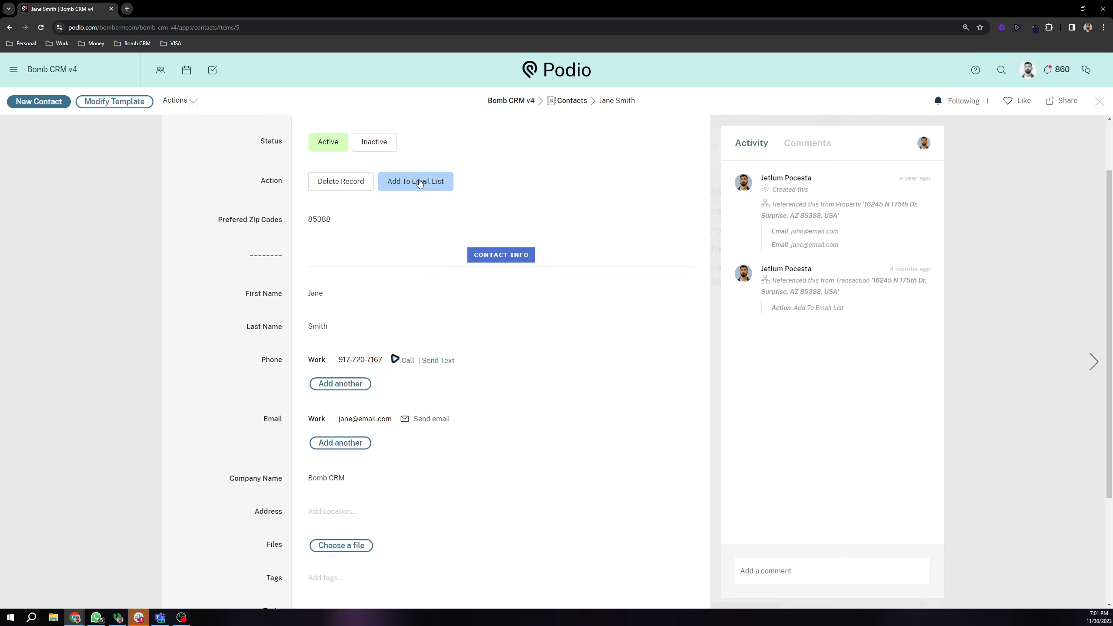
scroll(421, 198, up, 2)
key(Escape)
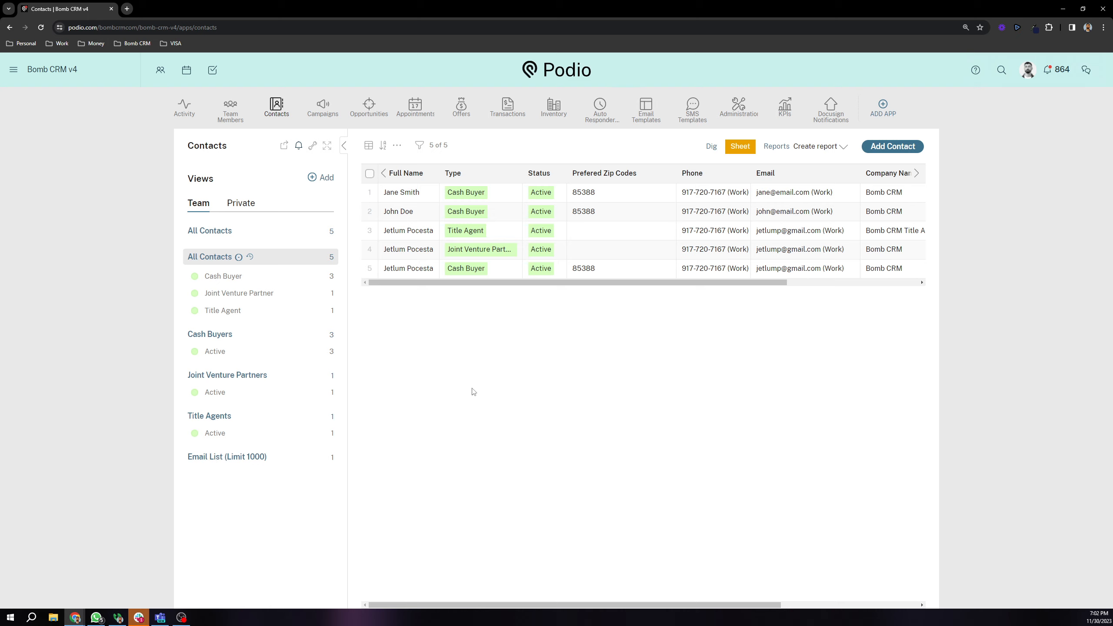
Step: Reopen Jane Smith's contact, look over its field labels and close it
click(396, 194)
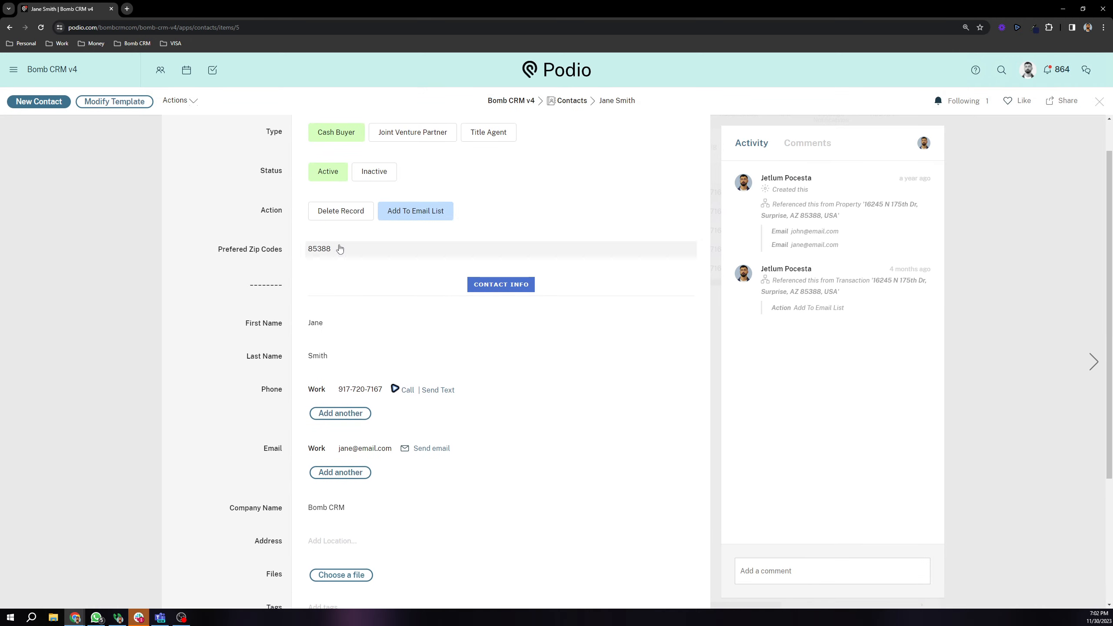
drag(220, 253, 296, 255)
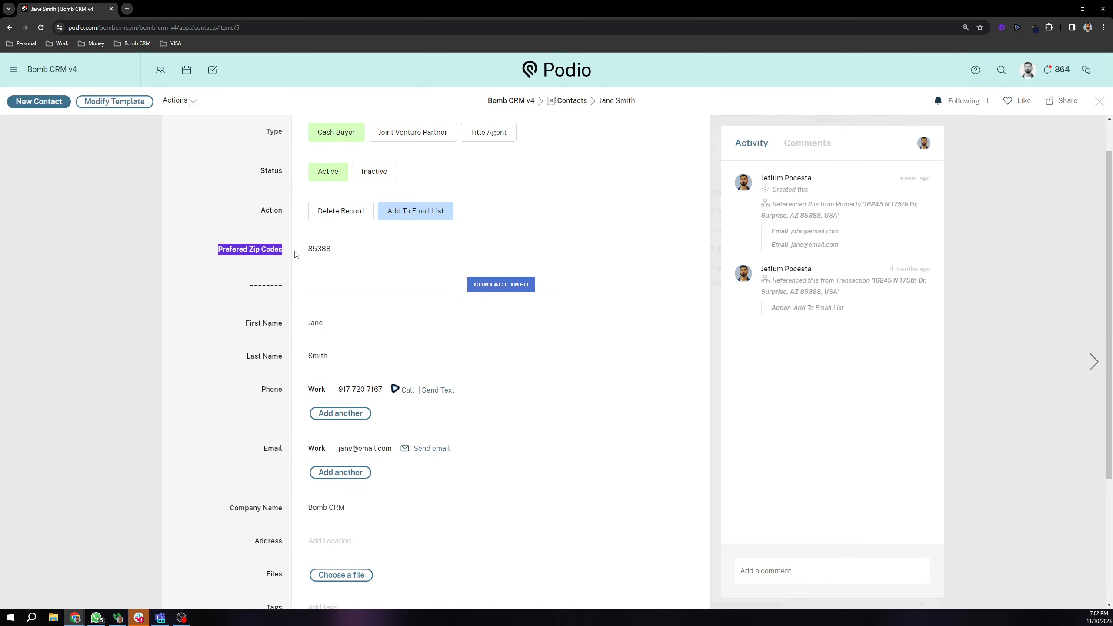
scroll(275, 252, up, 1)
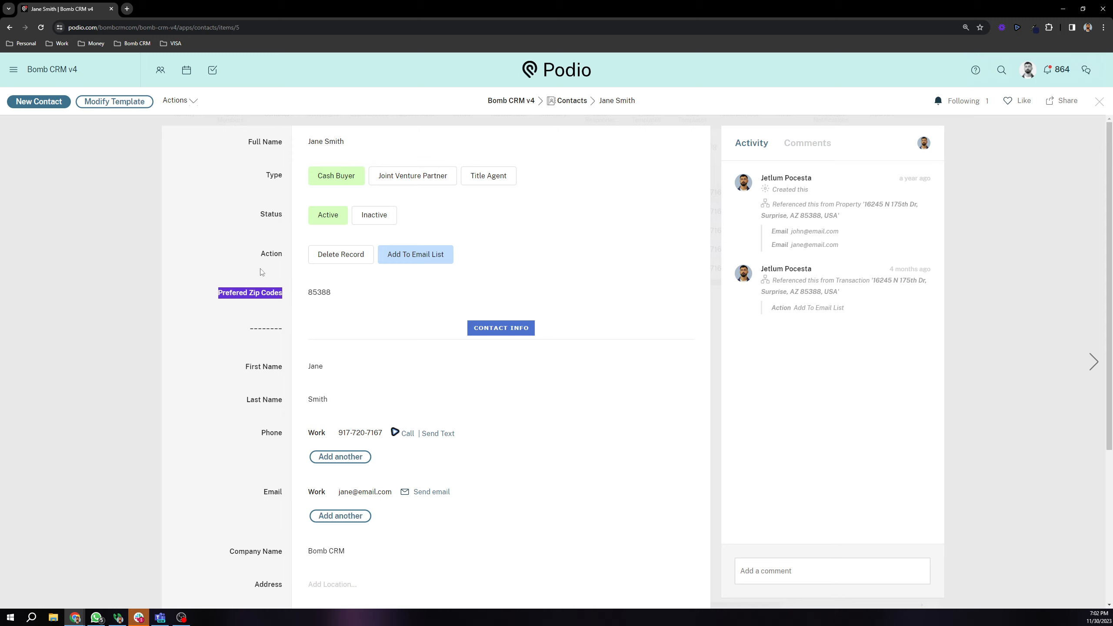
click(211, 254)
scroll(237, 253, down, 1)
drag(278, 250, 191, 239)
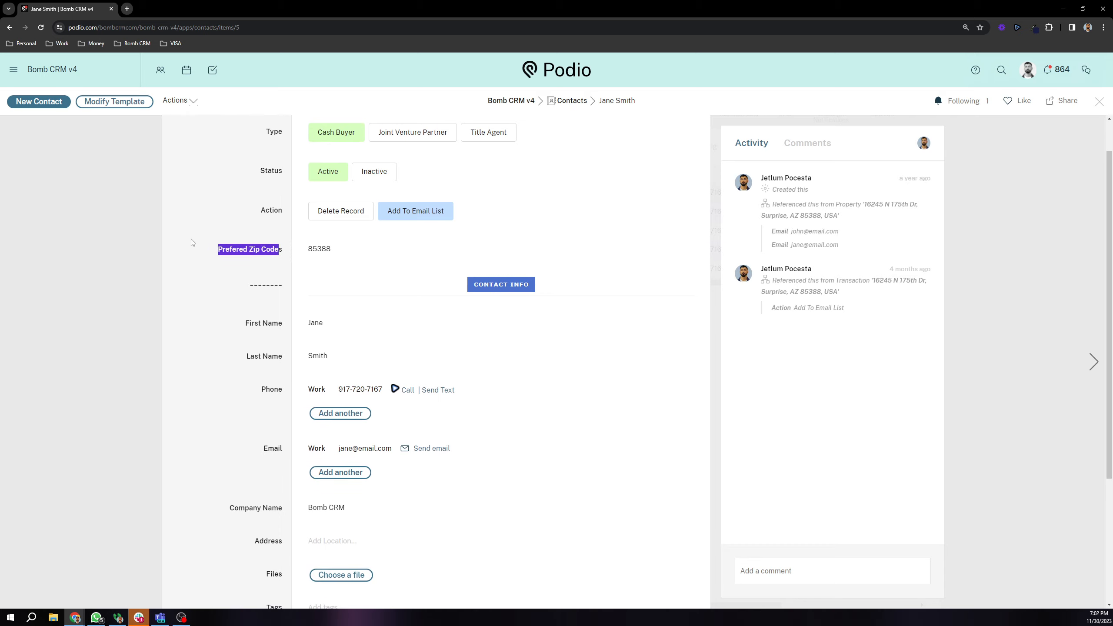
click(133, 233)
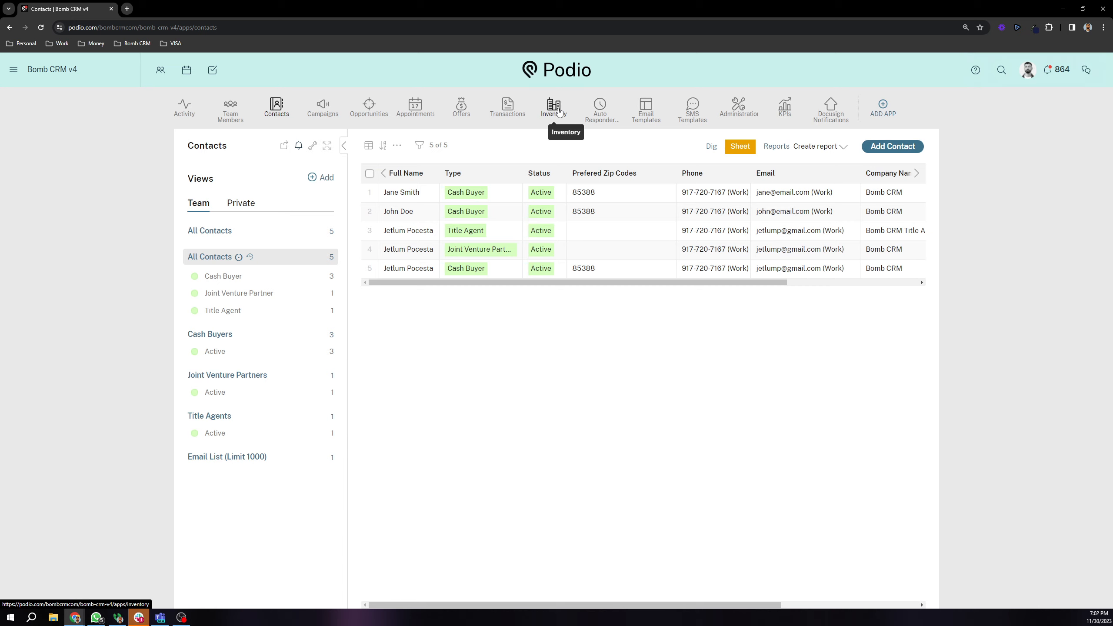
Step: Open the first contact's record and inspect its Prefered Zip Codes field
click(414, 196)
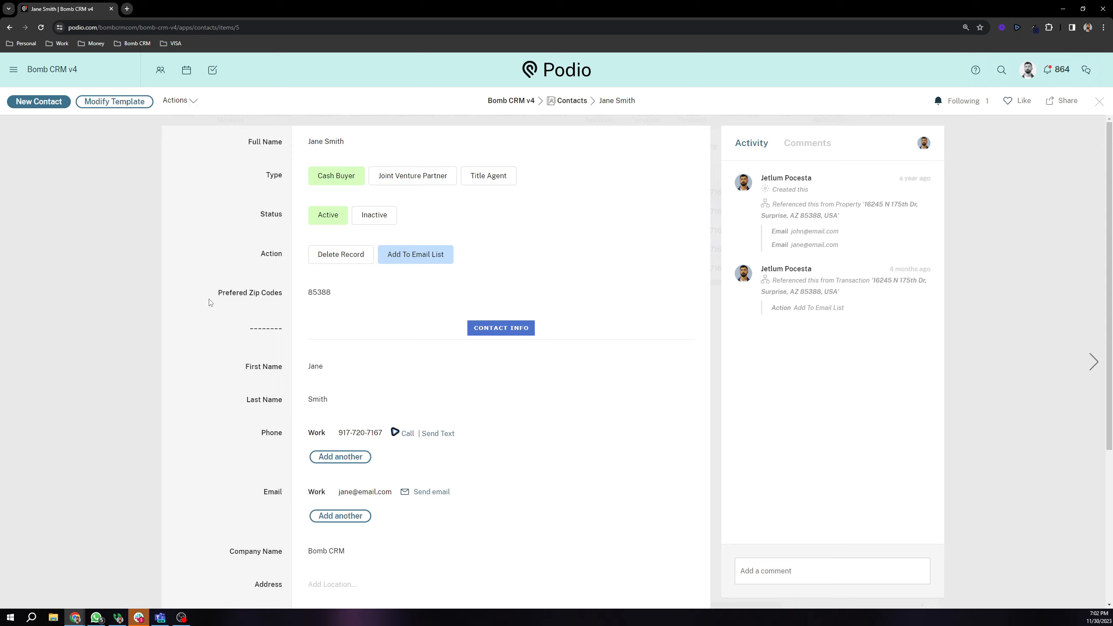
drag(209, 302, 289, 305)
click(283, 296)
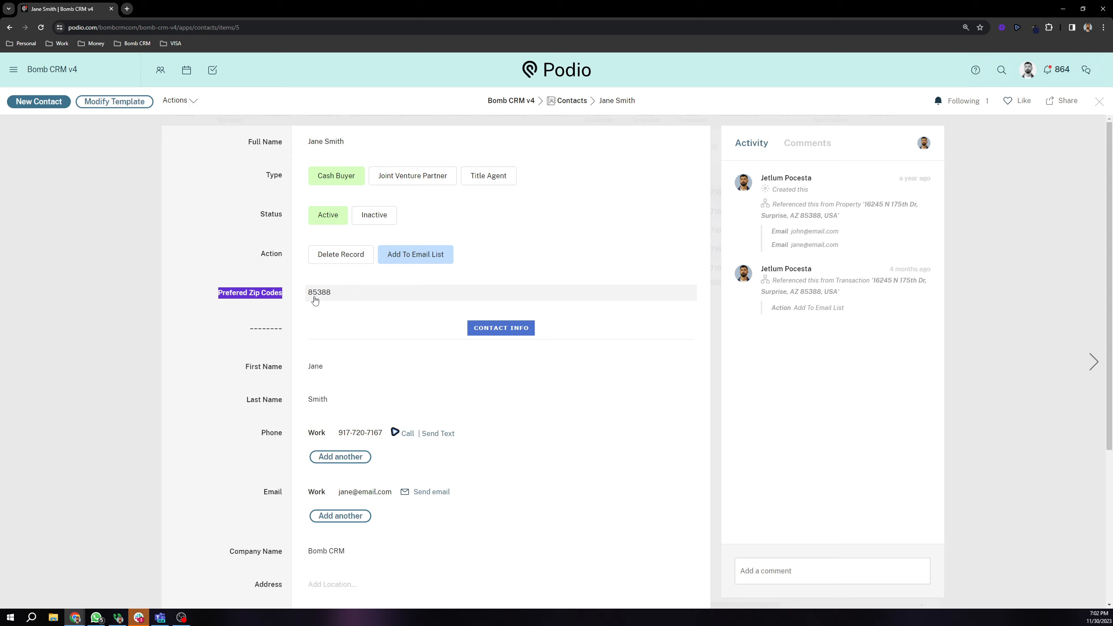
click(248, 275)
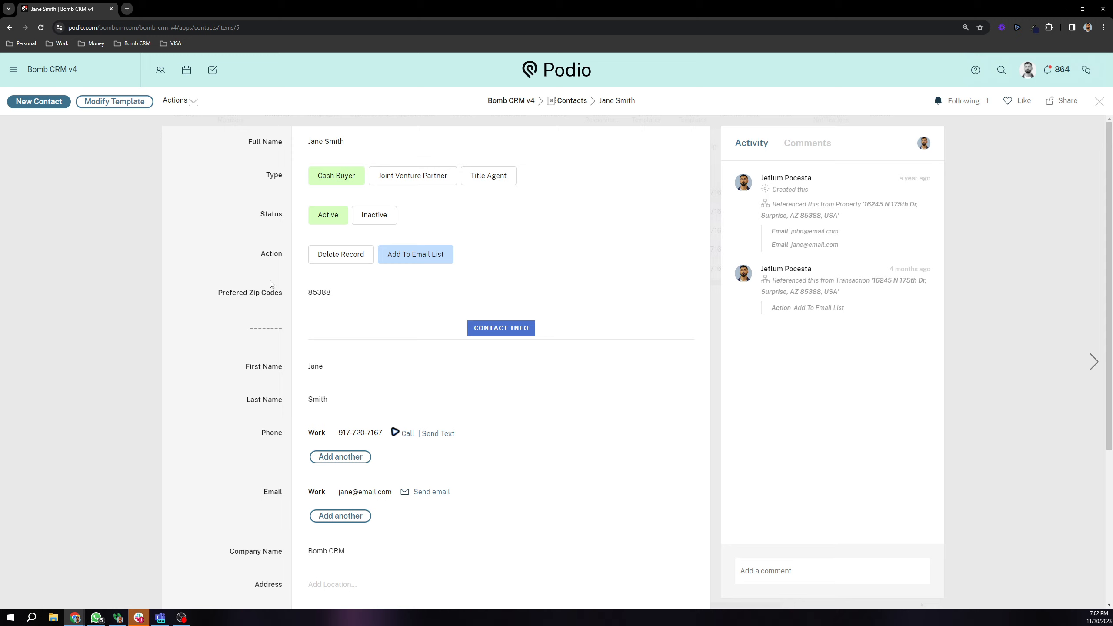
drag(216, 303, 285, 309)
triple_click(233, 294)
scroll(232, 290, down, 1)
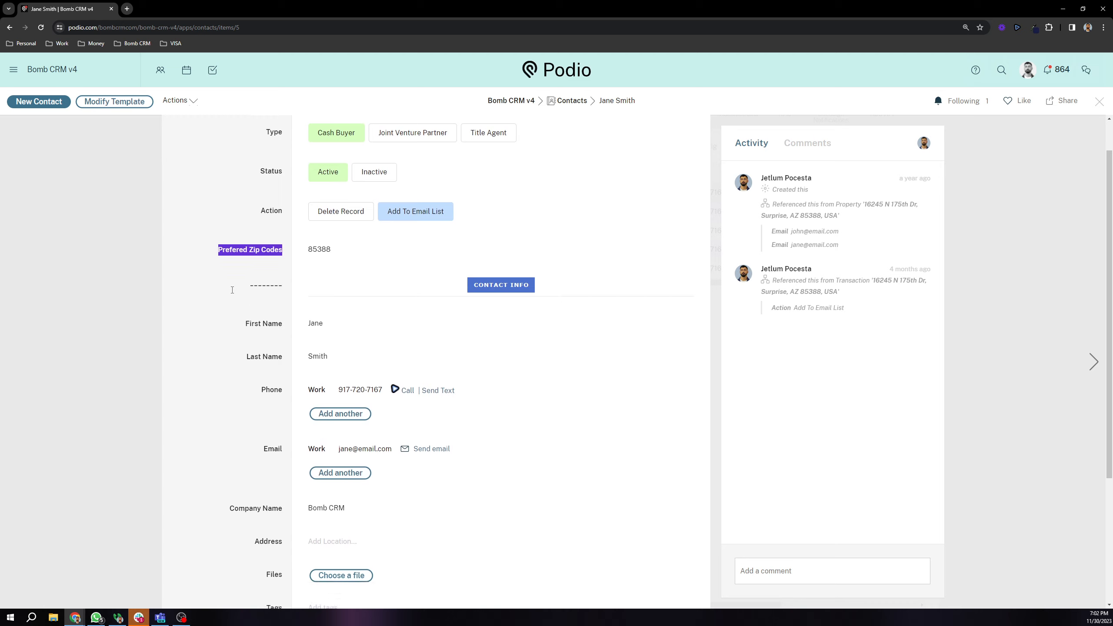
scroll(307, 442, down, 2)
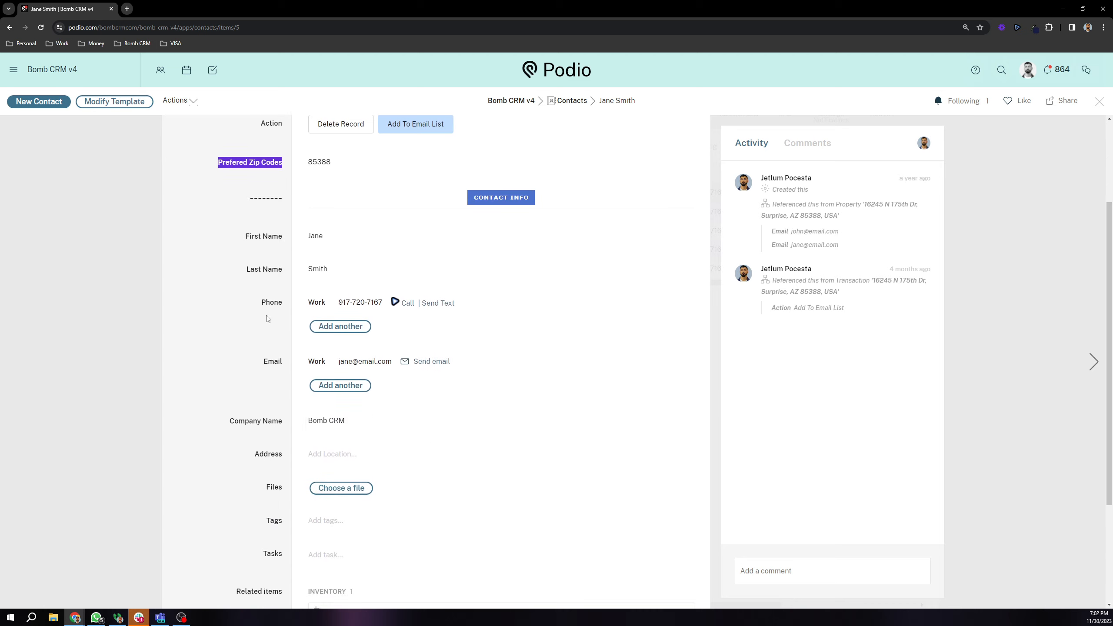
scroll(268, 319, up, 3)
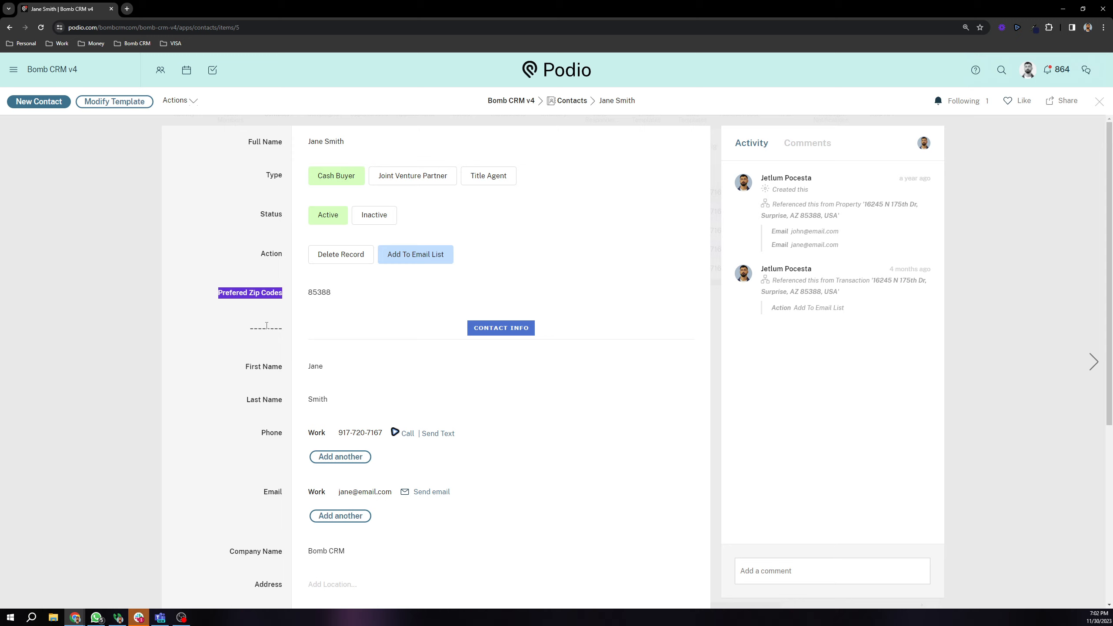
click(245, 342)
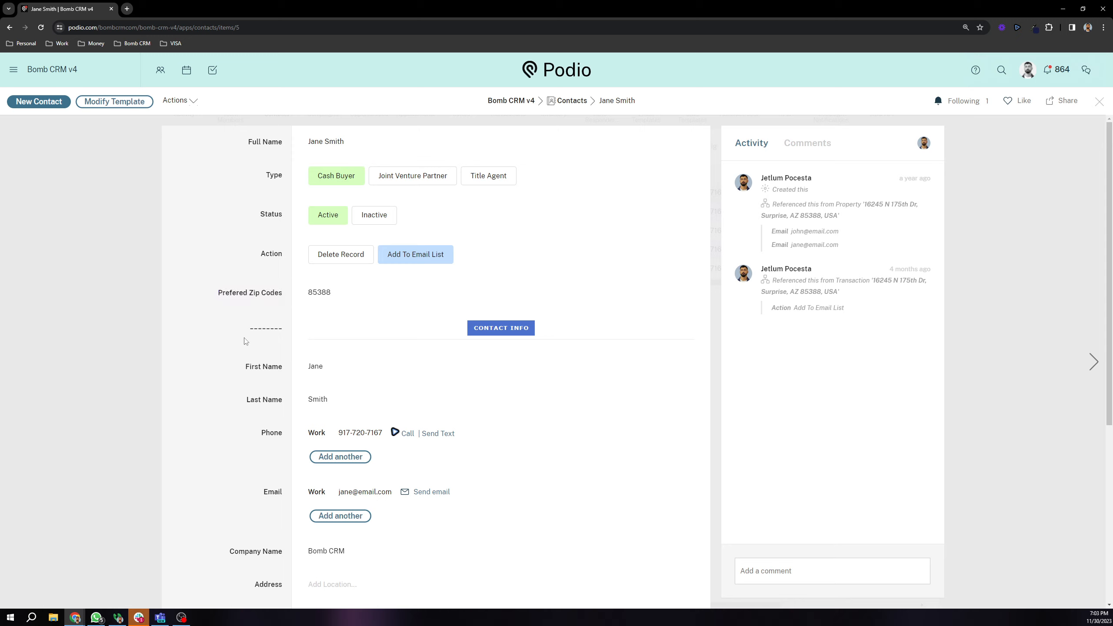
Step: Check the Company Name field, then close the contact record
scroll(220, 406, down, 6)
scroll(244, 349, up, 2)
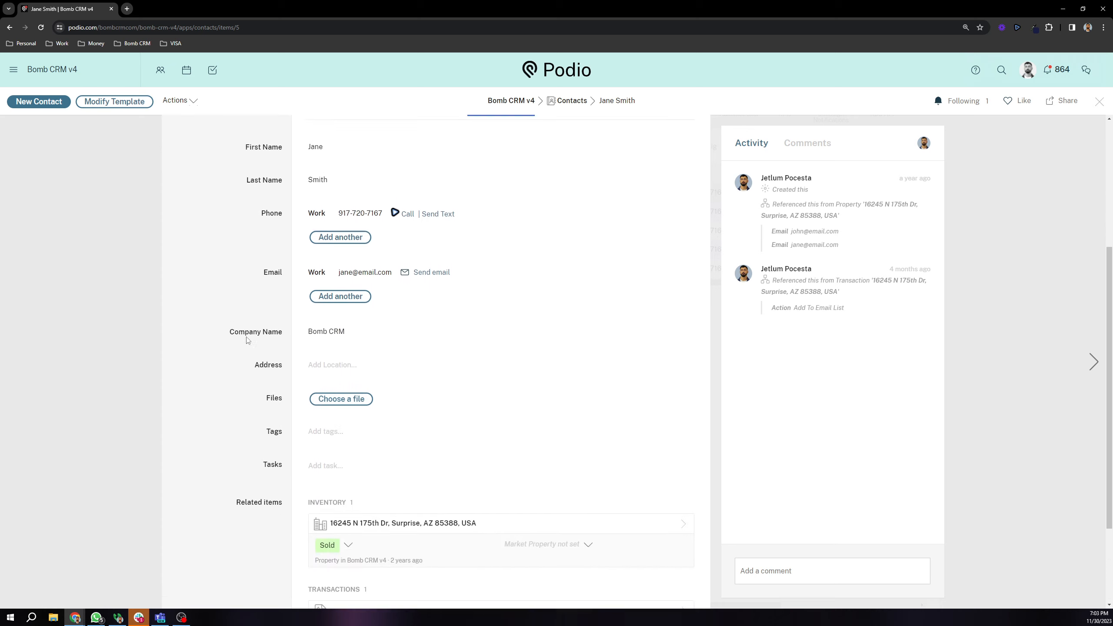
scroll(245, 306, down, 2)
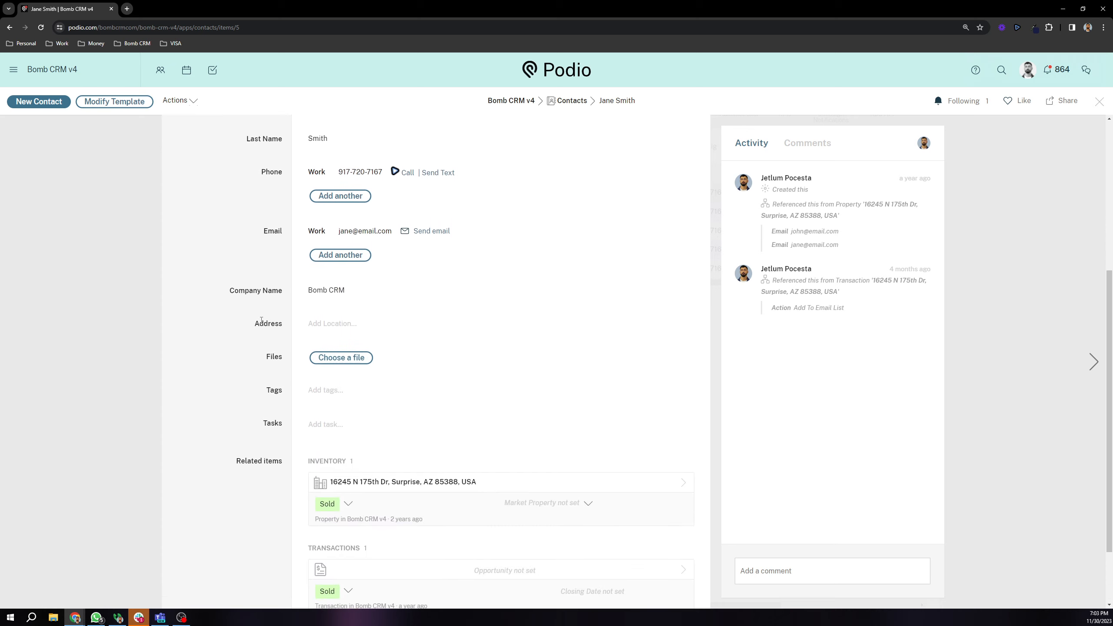
triple_click(233, 296)
scroll(233, 296, up, 6)
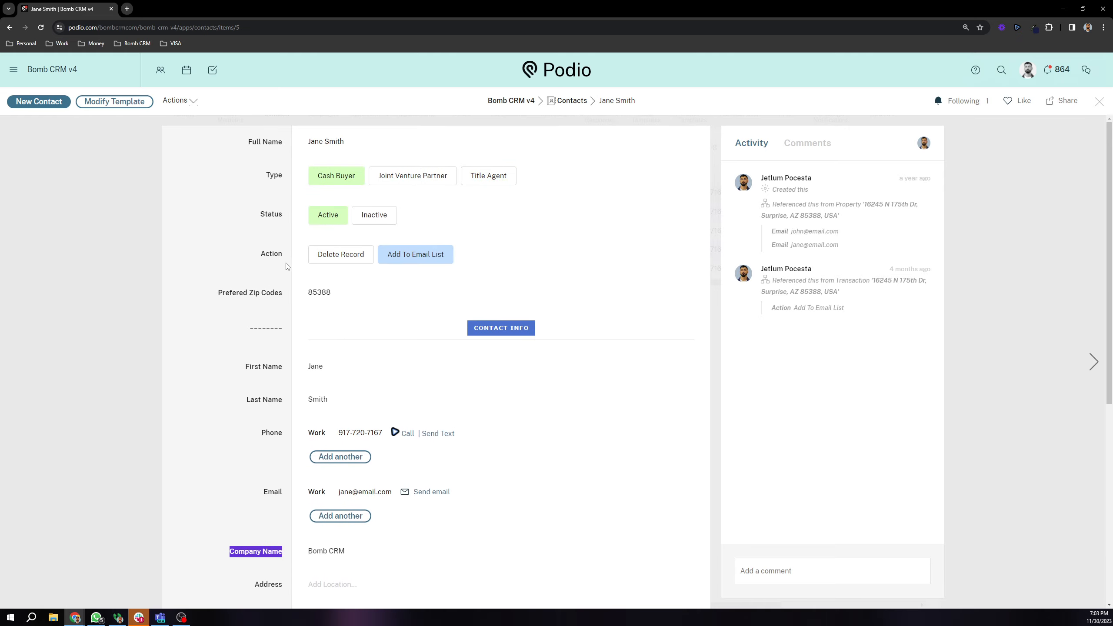
click(122, 206)
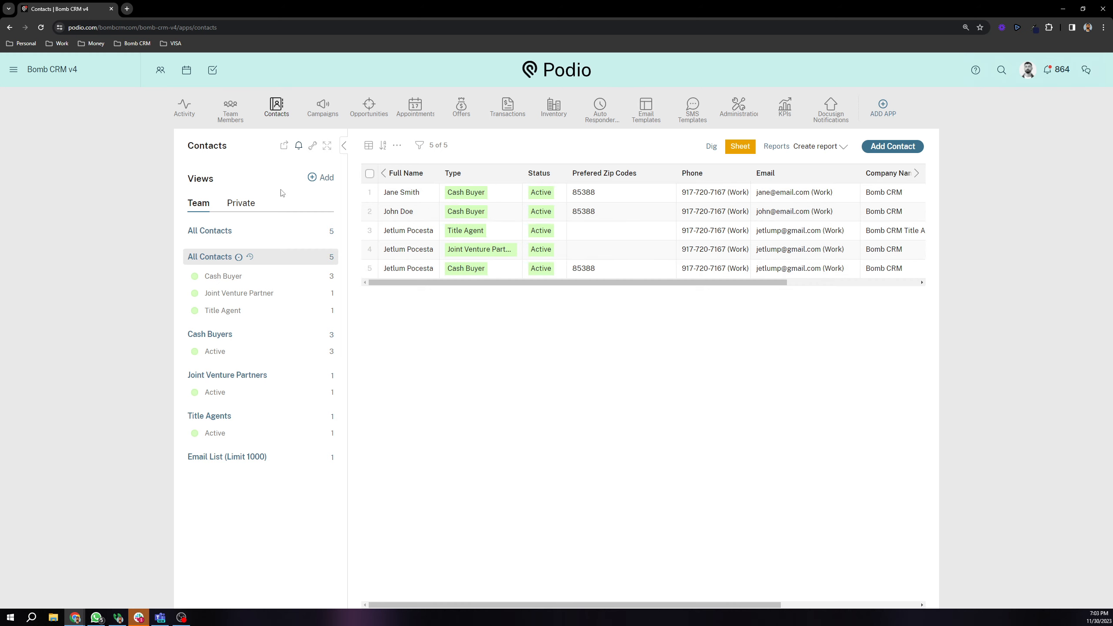
Step: Go to the Campaigns app and open the Test Campaign record
click(320, 113)
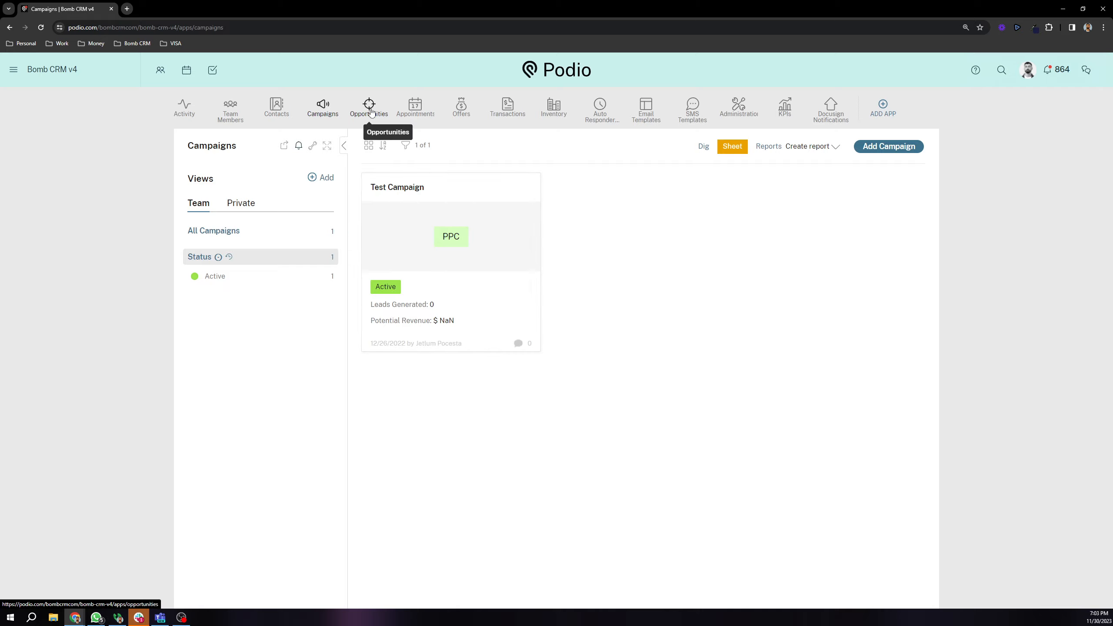
click(447, 203)
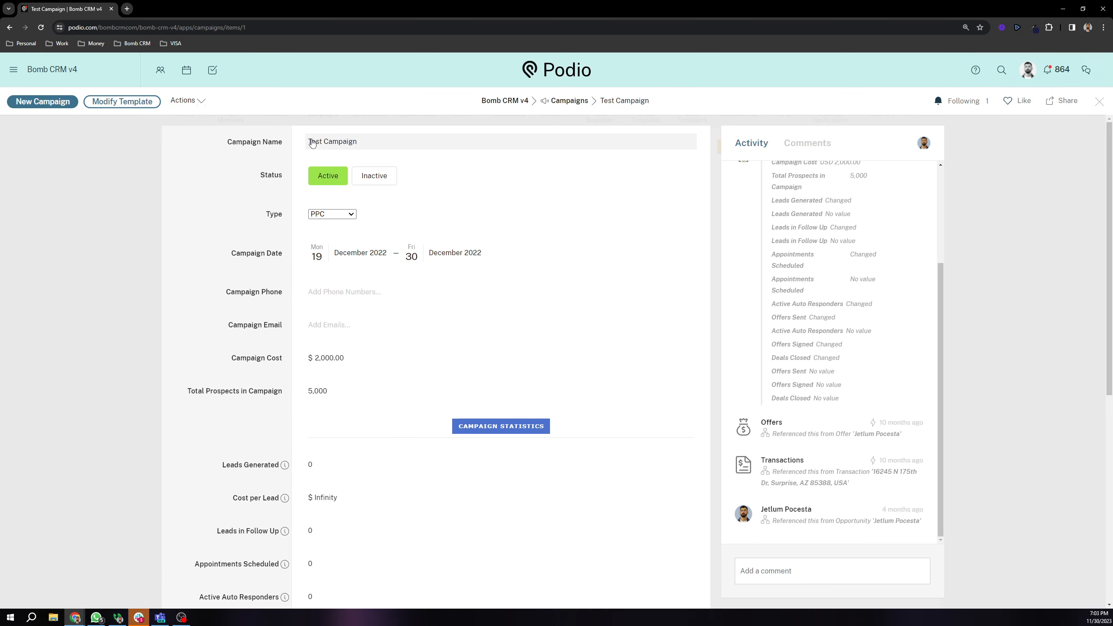
Step: Check the Status, view the campaign Type choices keeping PPC, and inspect Campaign Date
drag(265, 175, 279, 174)
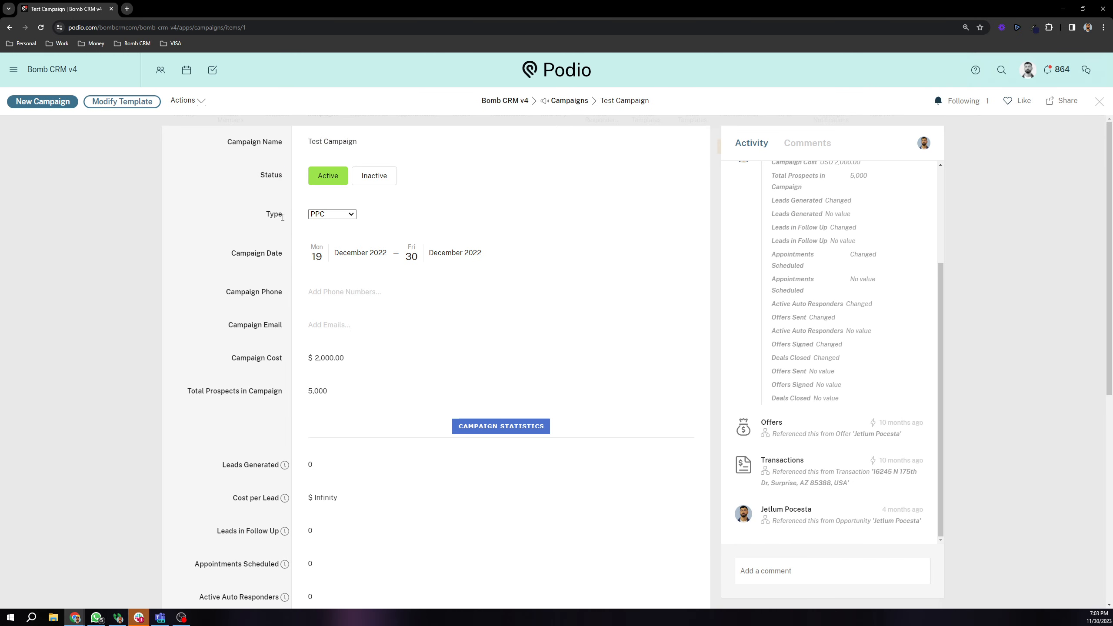
click(332, 214)
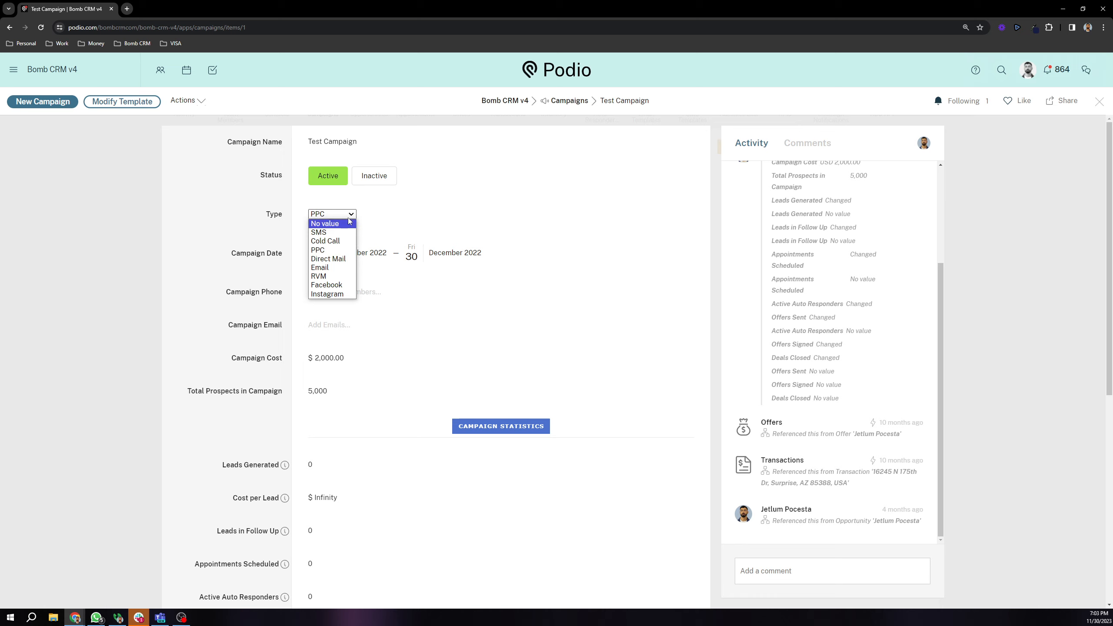
click(296, 223)
drag(231, 253, 271, 275)
click(244, 263)
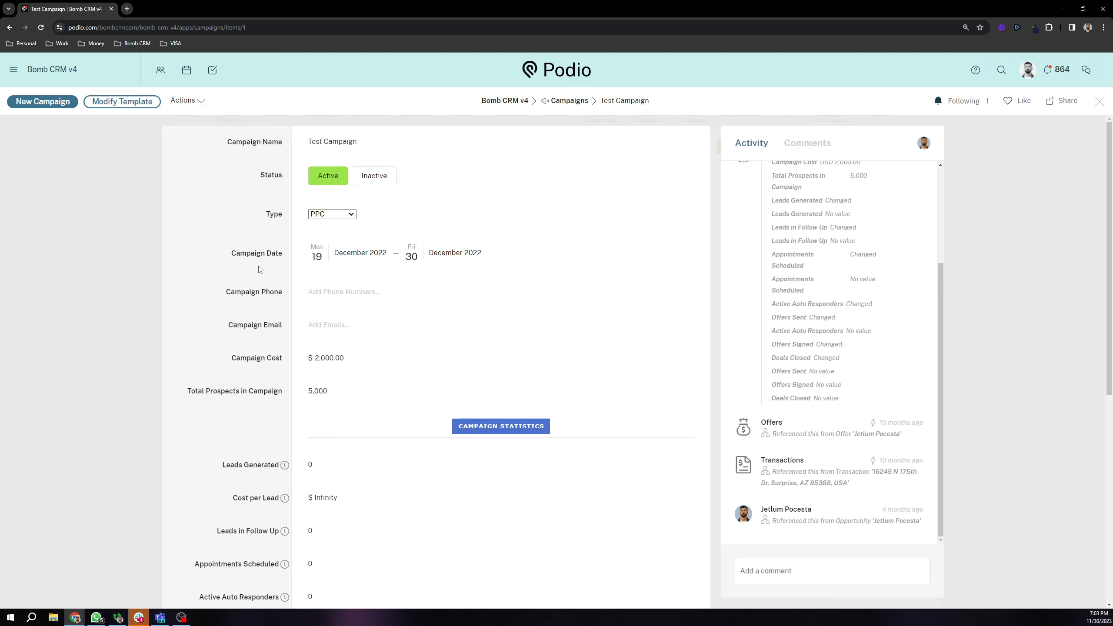
Step: Inspect the Campaign Email field
scroll(261, 269, down, 2)
scroll(289, 264, up, 2)
drag(228, 277, 268, 293)
double_click(245, 324)
scroll(257, 275, down, 1)
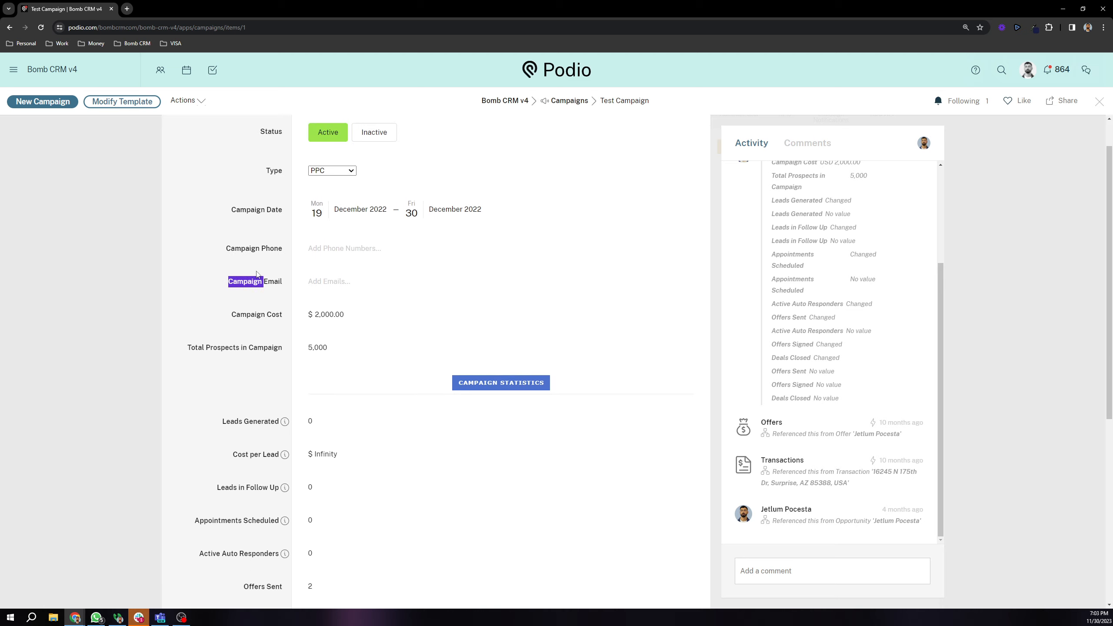
scroll(257, 274, up, 1)
click(309, 303)
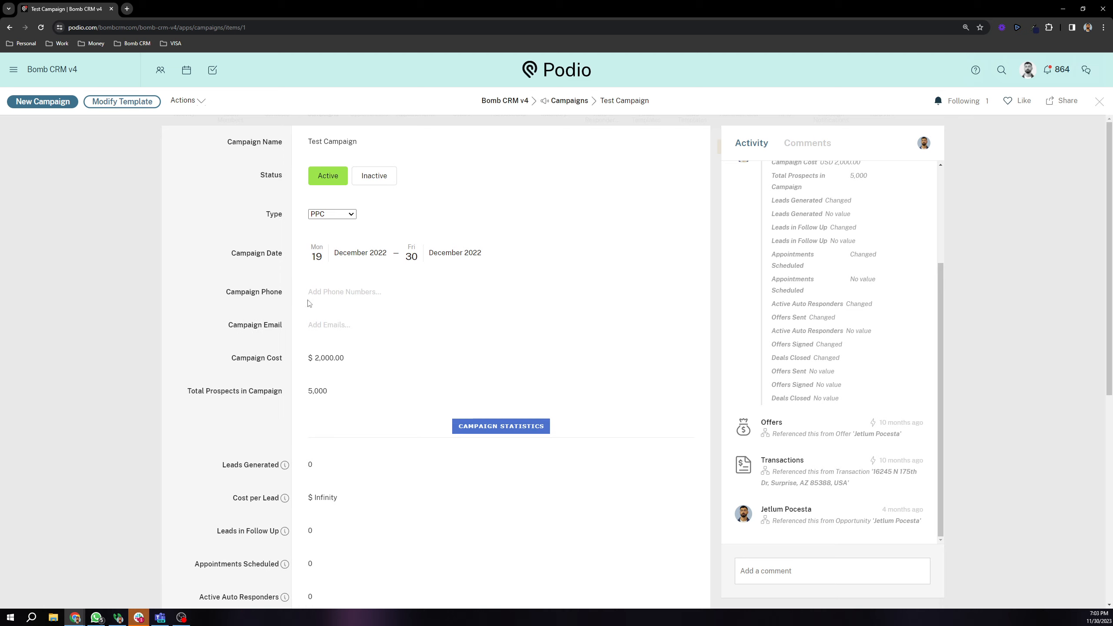
Step: Scroll through the campaign statistics, checking the Total Prospects in Campaign row
scroll(309, 302, down, 2)
drag(230, 271, 287, 273)
scroll(287, 272, down, 1)
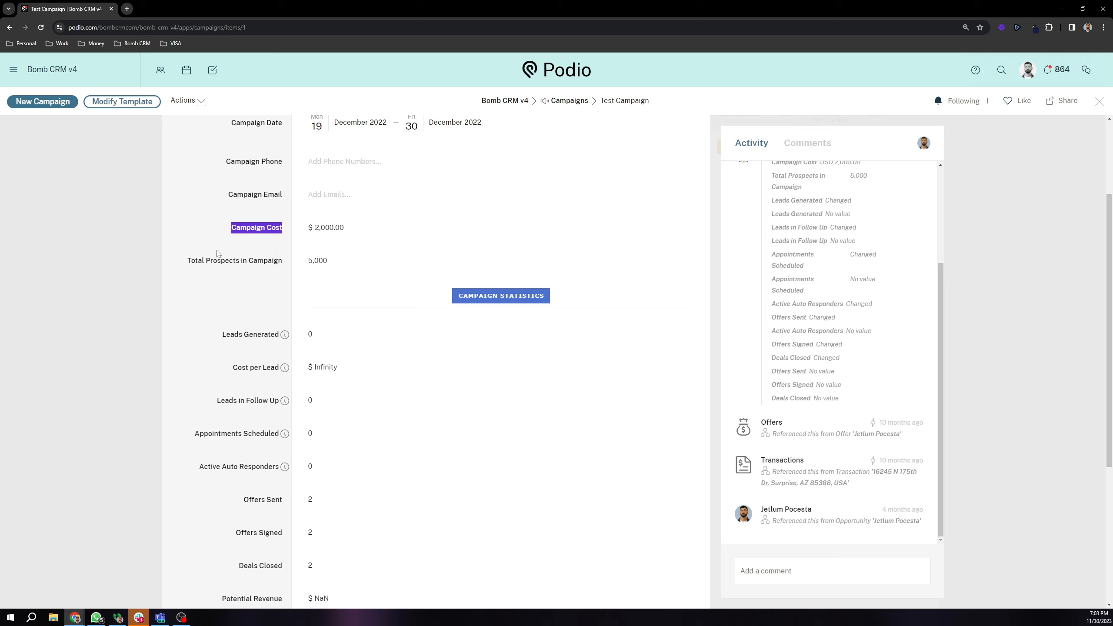
drag(184, 265, 283, 285)
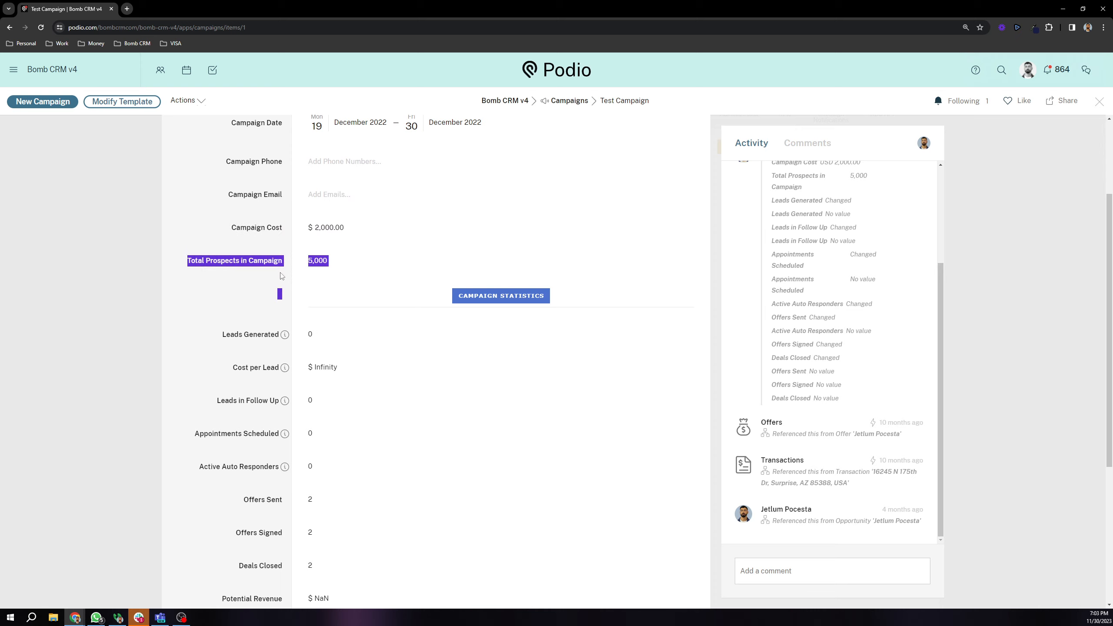
click(265, 259)
scroll(263, 257, down, 1)
scroll(267, 245, up, 3)
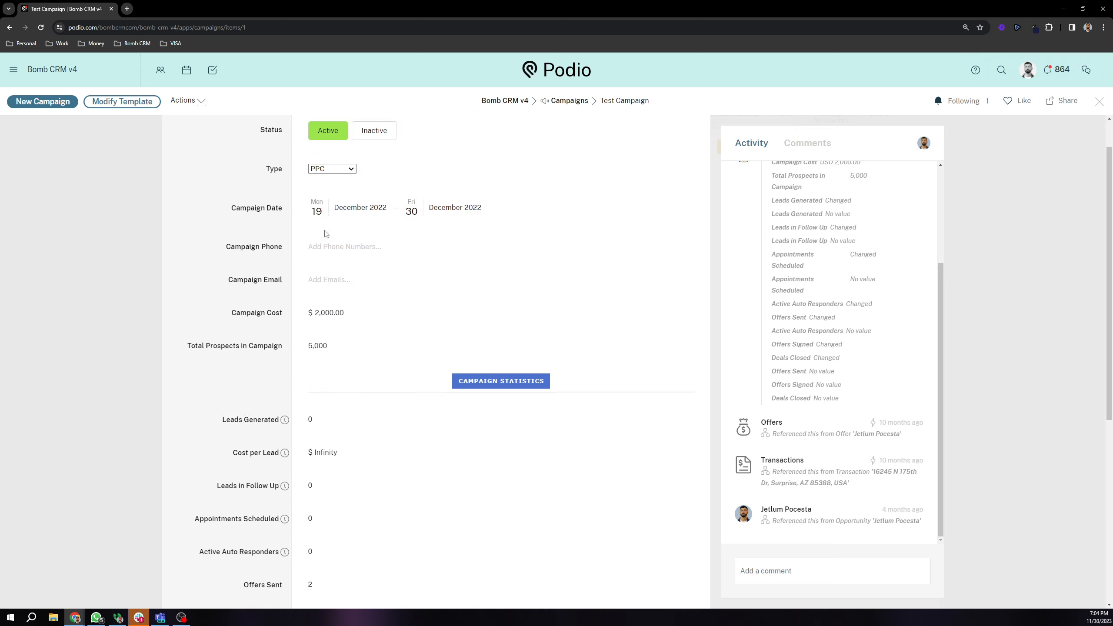
scroll(272, 246, down, 4)
scroll(274, 249, down, 3)
scroll(270, 250, up, 2)
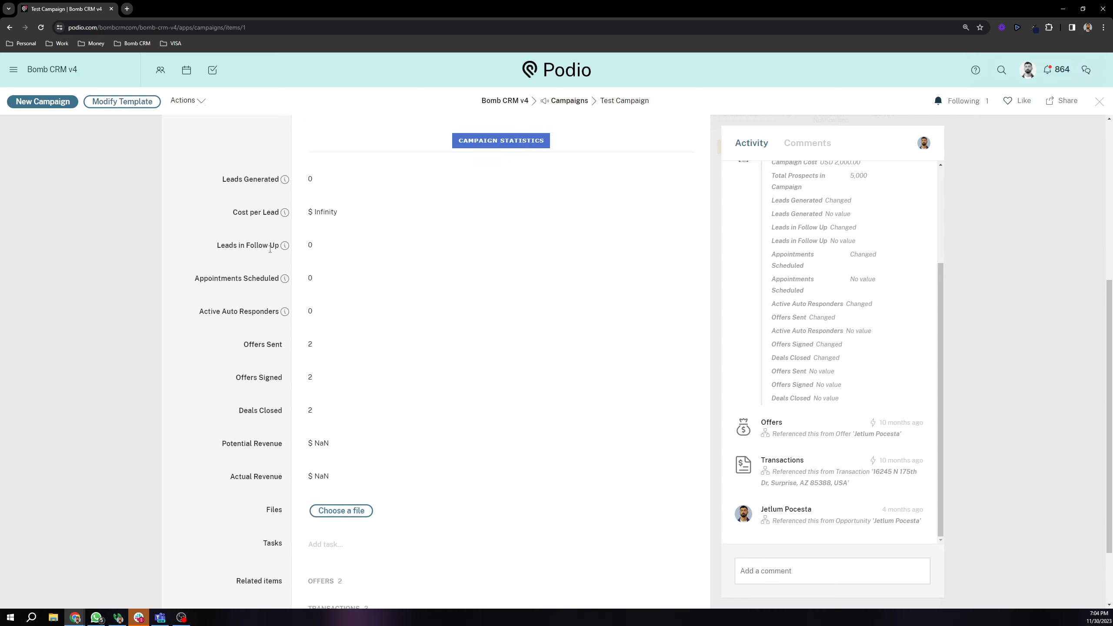
scroll(476, 193, up, 1)
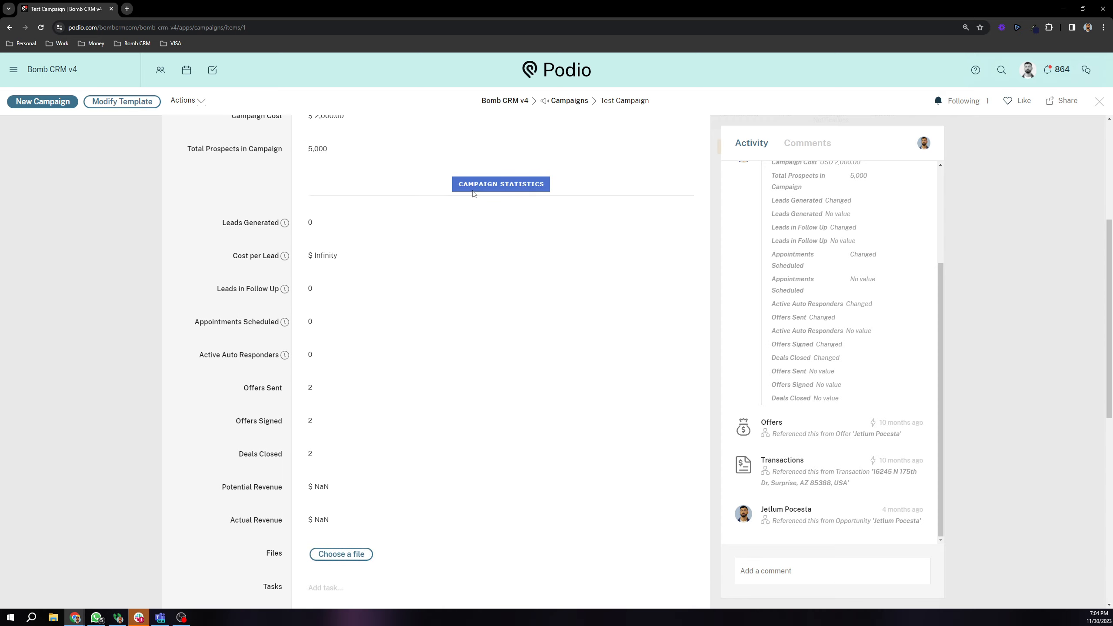
drag(458, 186, 523, 190)
drag(232, 257, 289, 263)
scroll(311, 342, down, 1)
scroll(319, 370, up, 4)
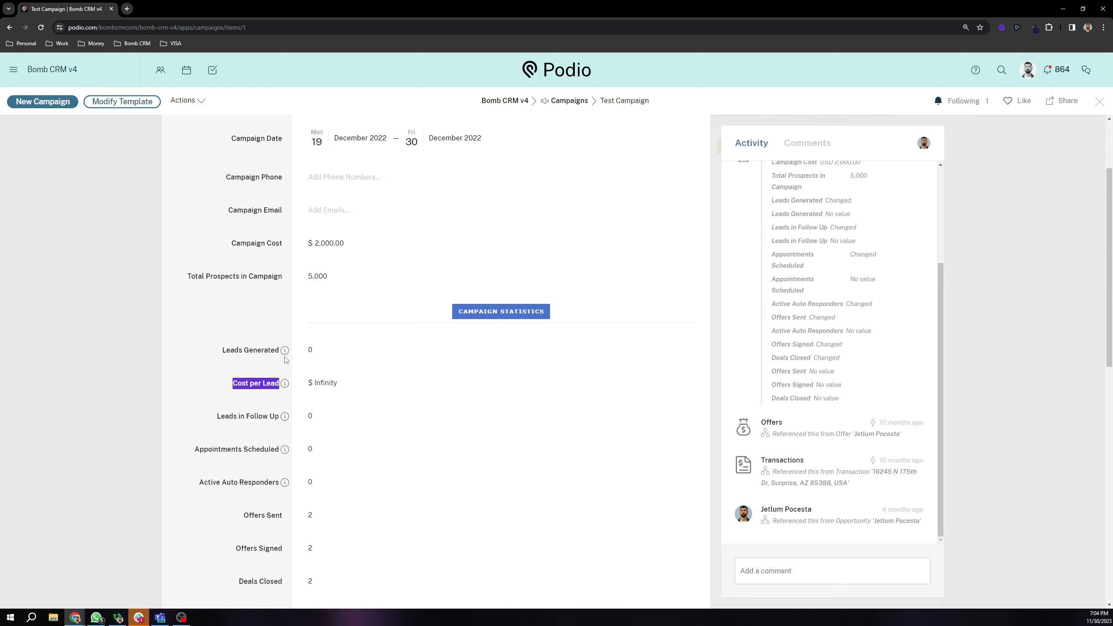
scroll(325, 377, down, 3)
double_click(314, 407)
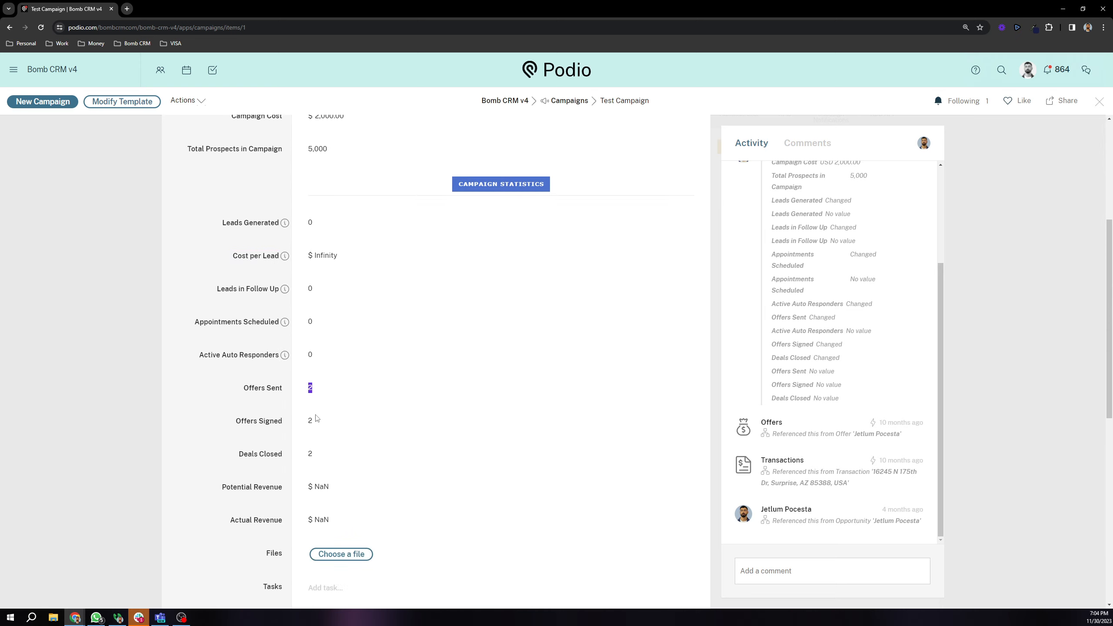
double_click(317, 439)
double_click(336, 461)
click(240, 417)
drag(233, 258, 259, 258)
drag(214, 292, 331, 288)
click(253, 290)
click(298, 352)
drag(303, 327, 313, 356)
scroll(214, 336, down, 1)
drag(196, 312, 268, 320)
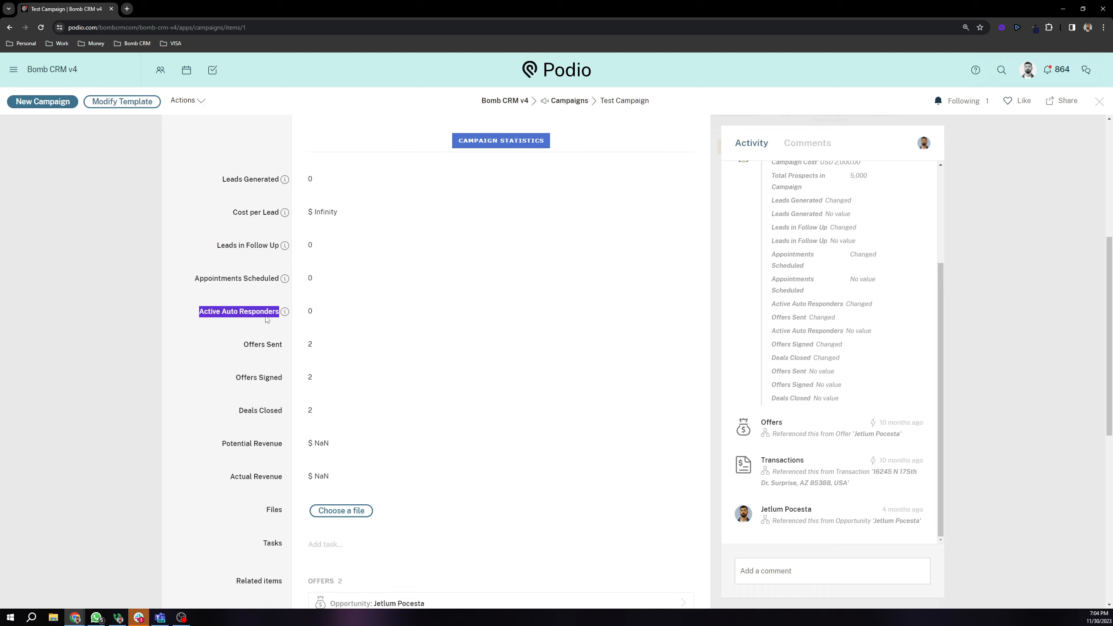
click(209, 315)
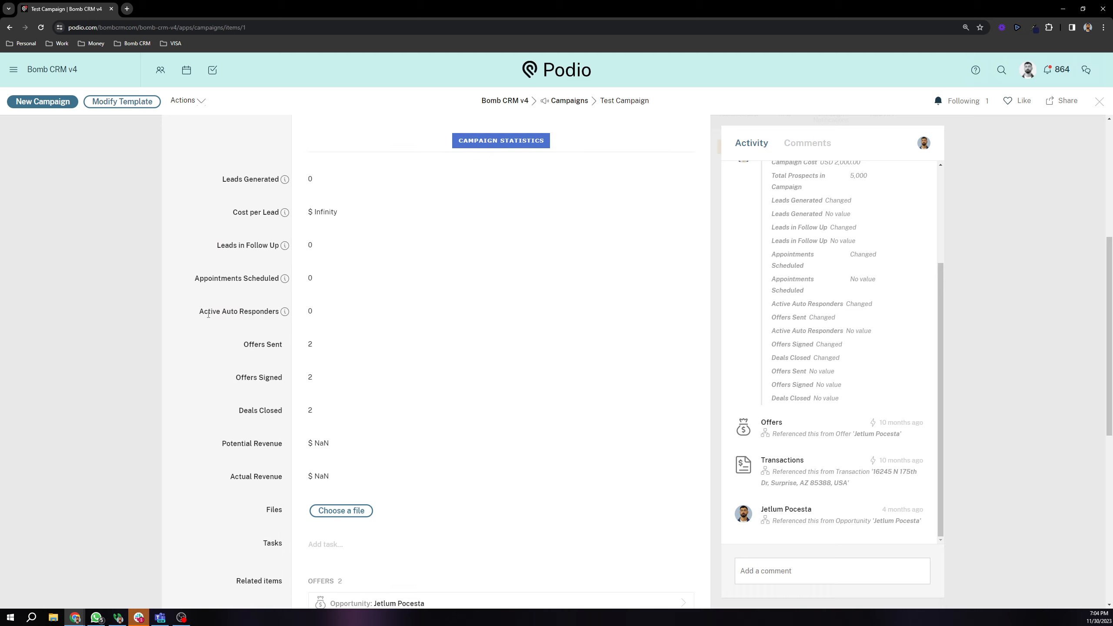
drag(218, 311, 272, 411)
click(258, 342)
scroll(270, 452, up, 3)
scroll(281, 482, down, 2)
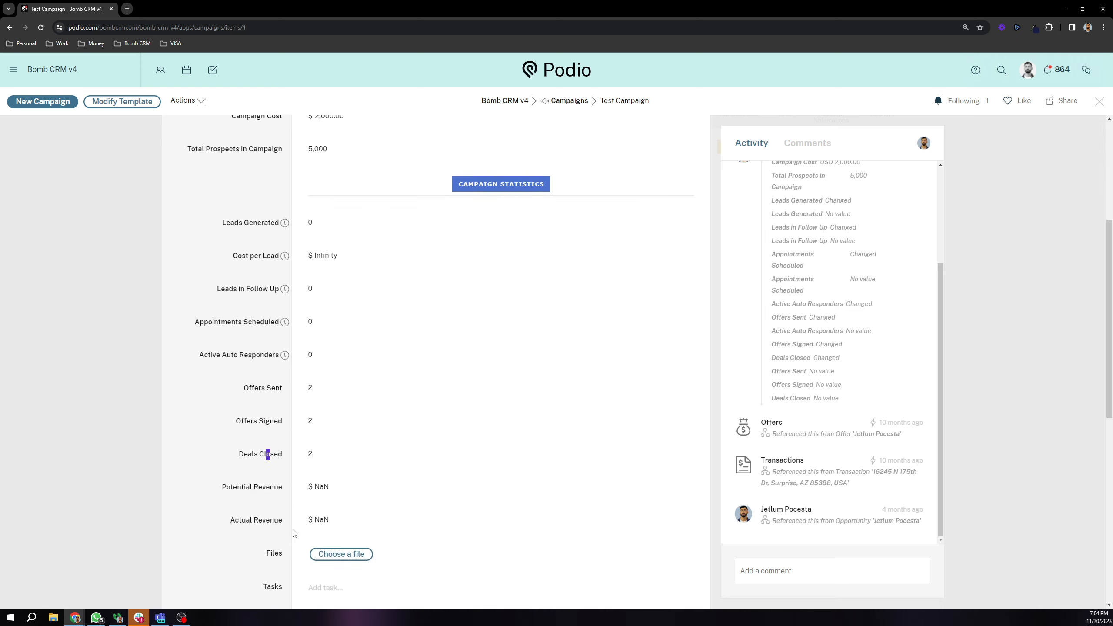
scroll(294, 534, up, 2)
scroll(281, 505, down, 2)
click(272, 497)
drag(224, 531, 285, 522)
scroll(238, 463, up, 5)
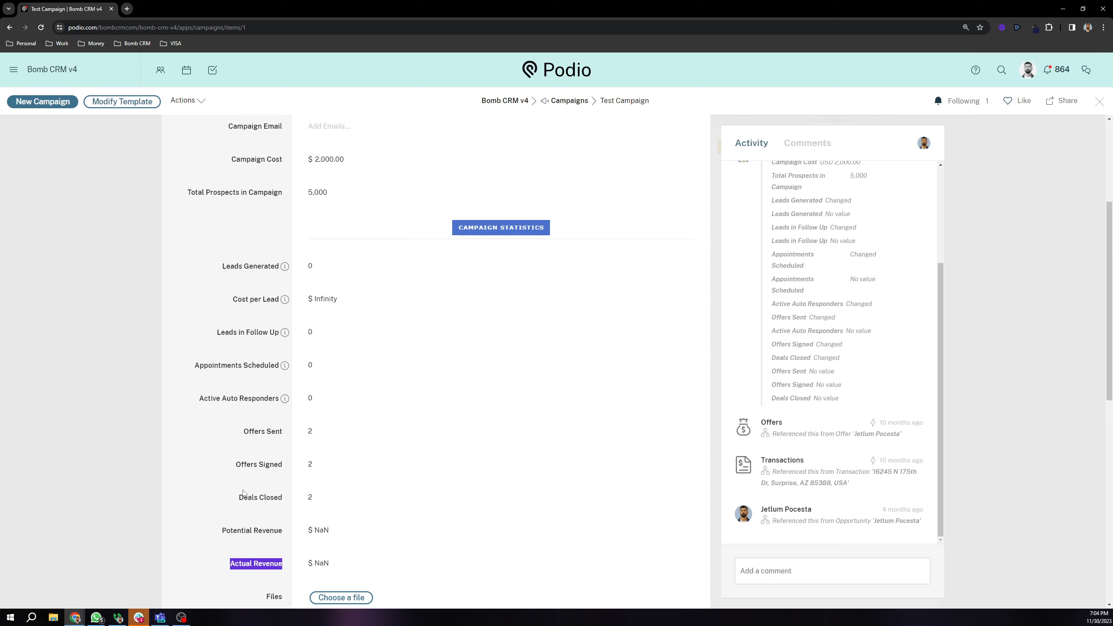
scroll(242, 290, down, 5)
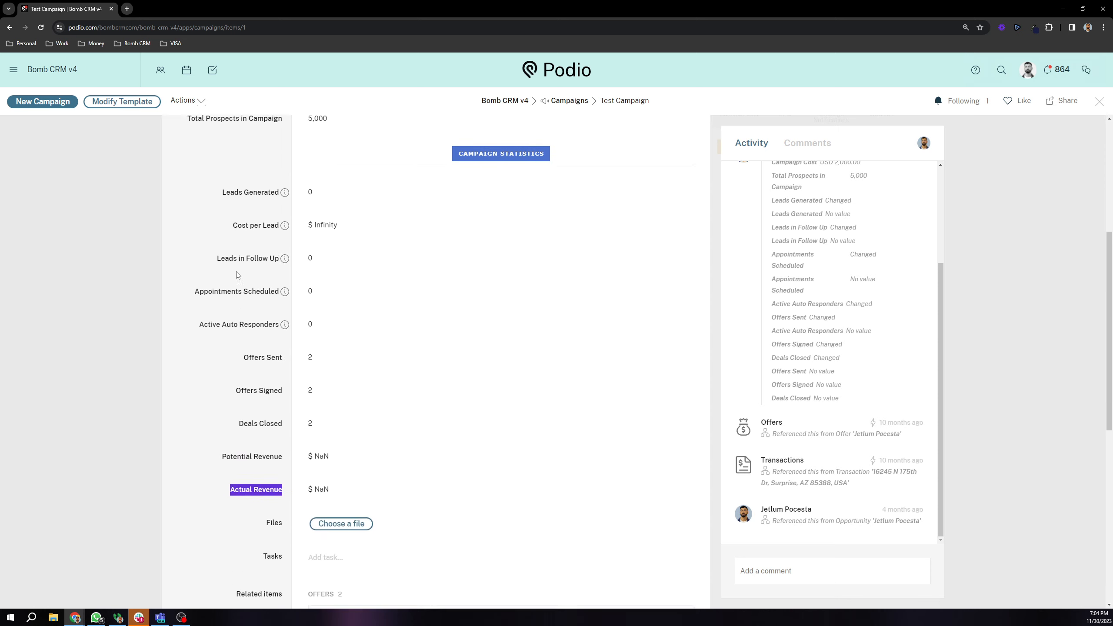
scroll(241, 279, up, 5)
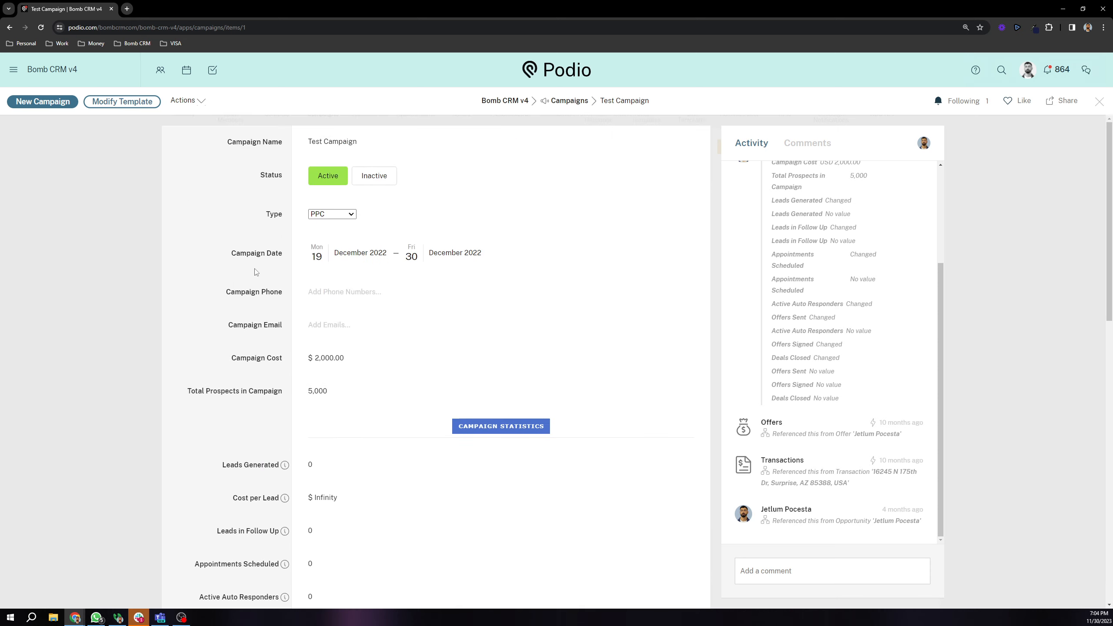
Step: Open the campaign Type list, leave it on PPC, and close the Test Campaign record
scroll(258, 272, down, 2)
scroll(263, 264, up, 2)
scroll(266, 255, down, 2)
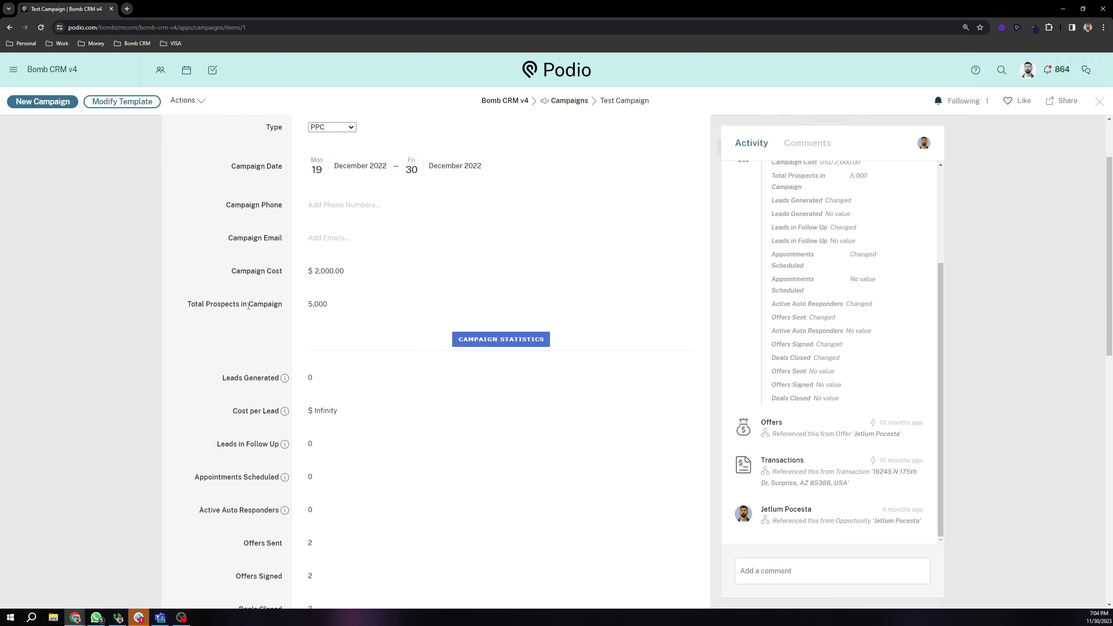
scroll(270, 239, up, 2)
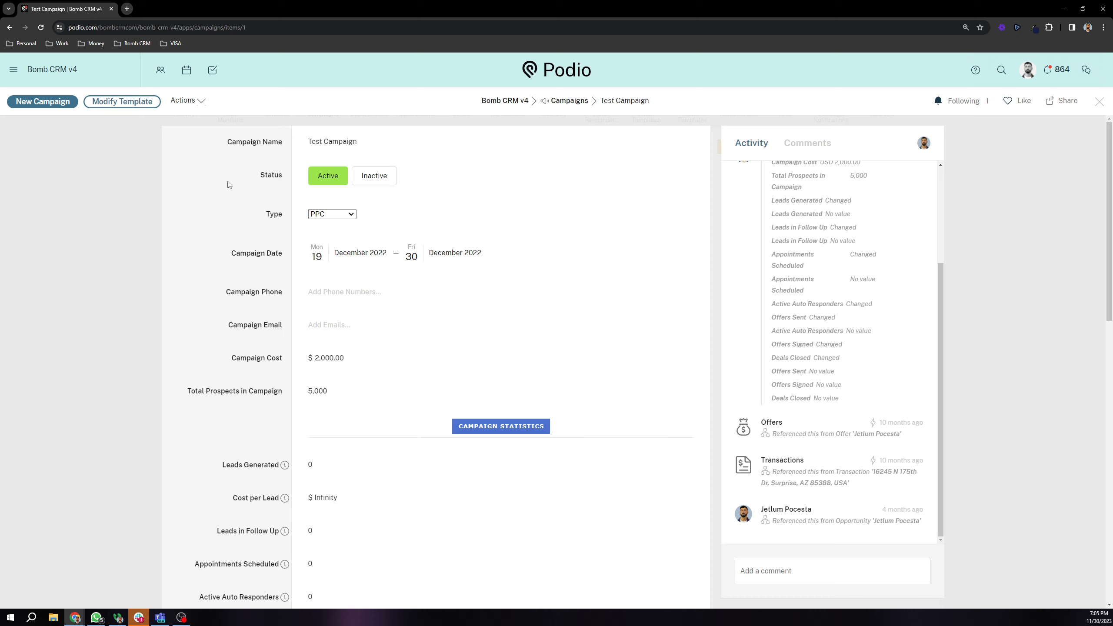
click(331, 214)
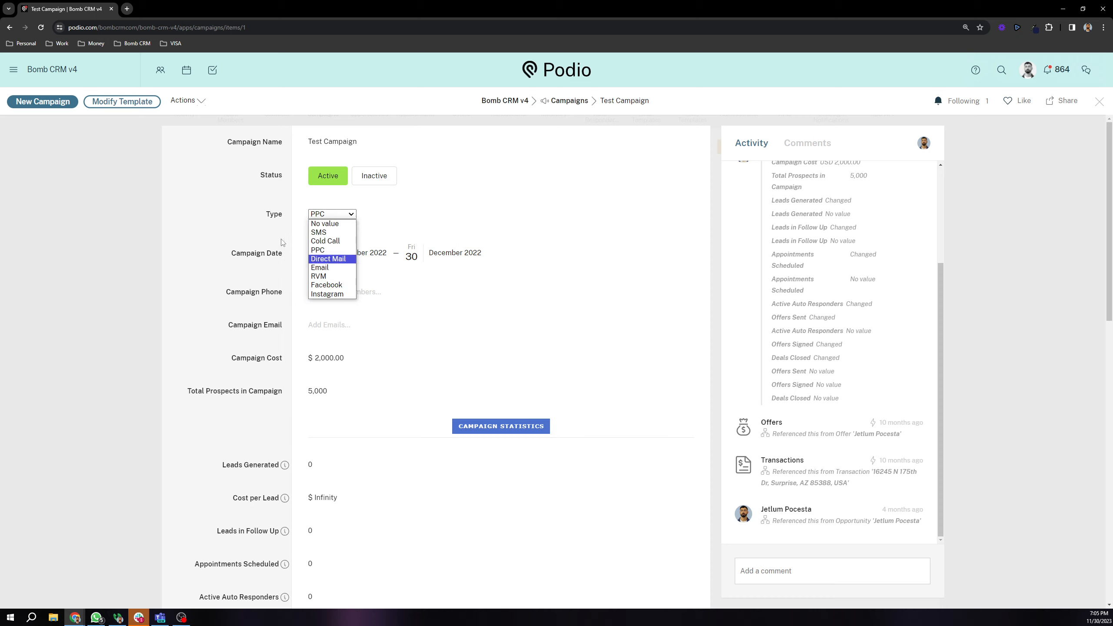
click(260, 217)
scroll(252, 211, down, 2)
scroll(245, 206, up, 2)
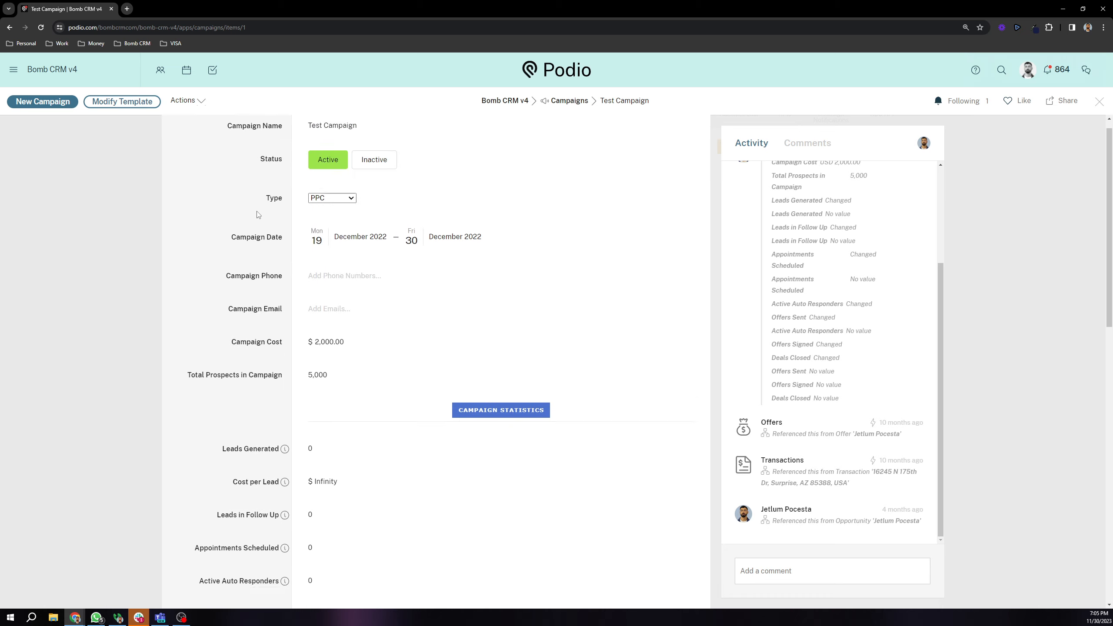
click(104, 208)
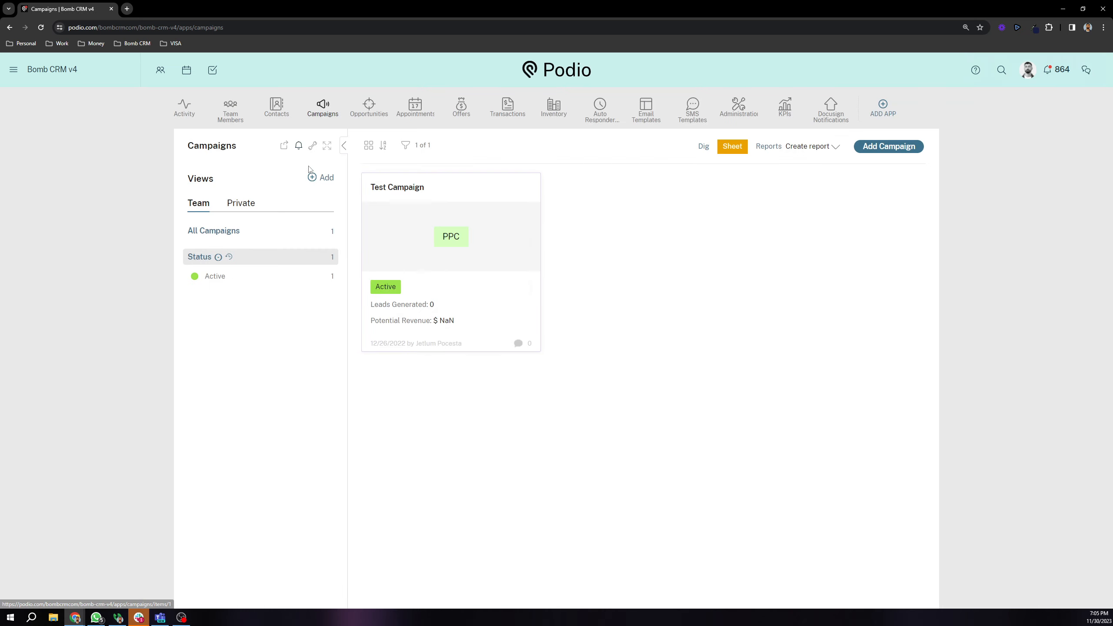
Step: In Opportunities, open the Main view, try the Alex Doe view, then return to Main
click(369, 115)
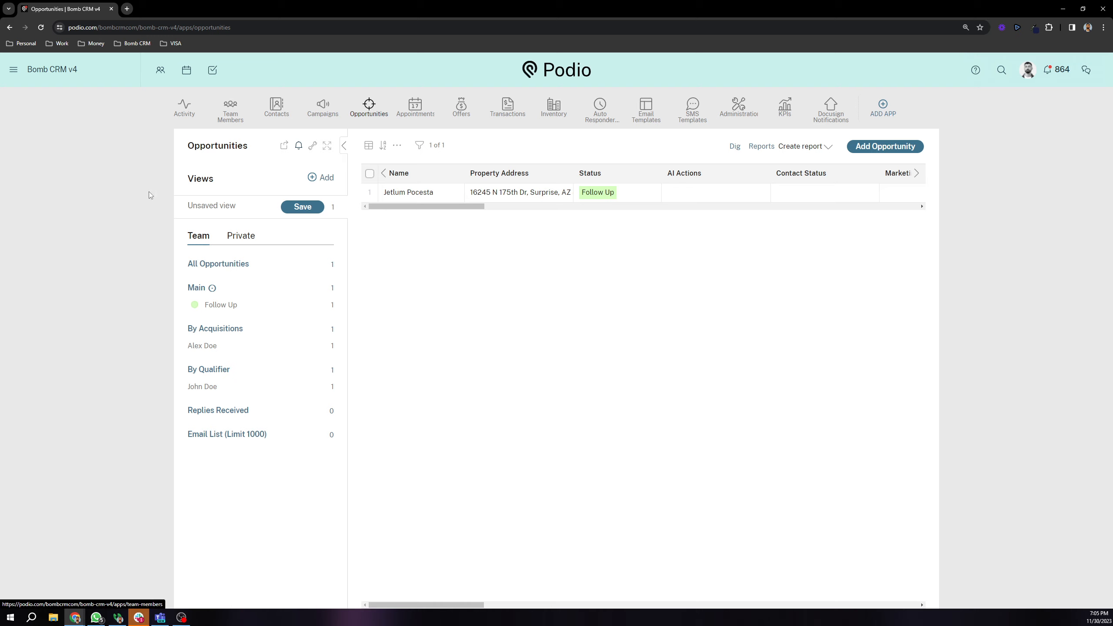
click(198, 289)
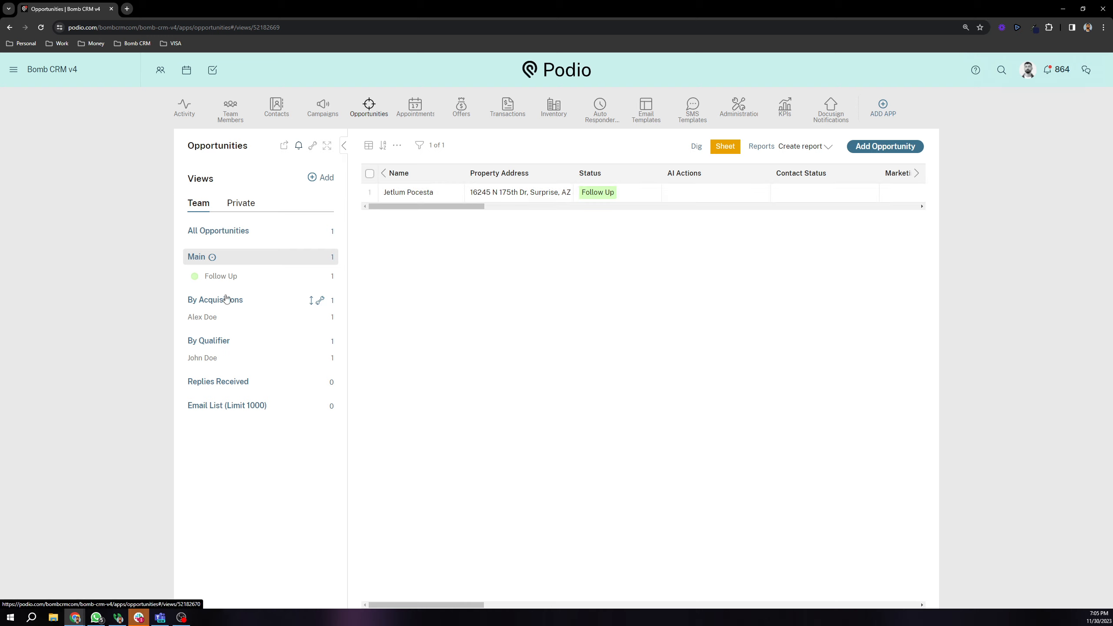
click(206, 317)
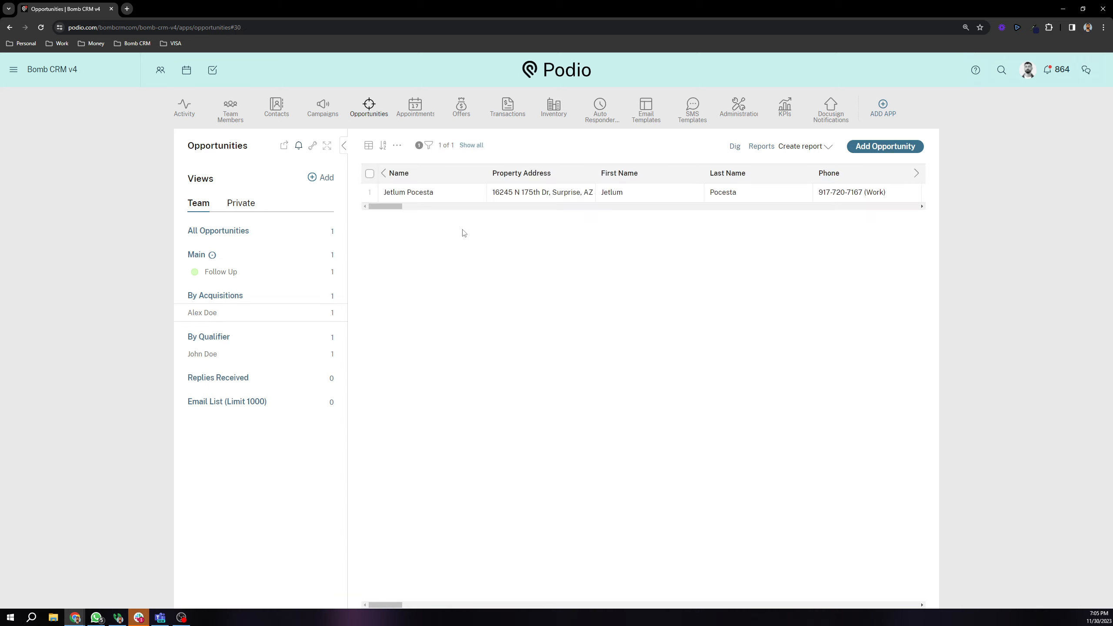
click(241, 258)
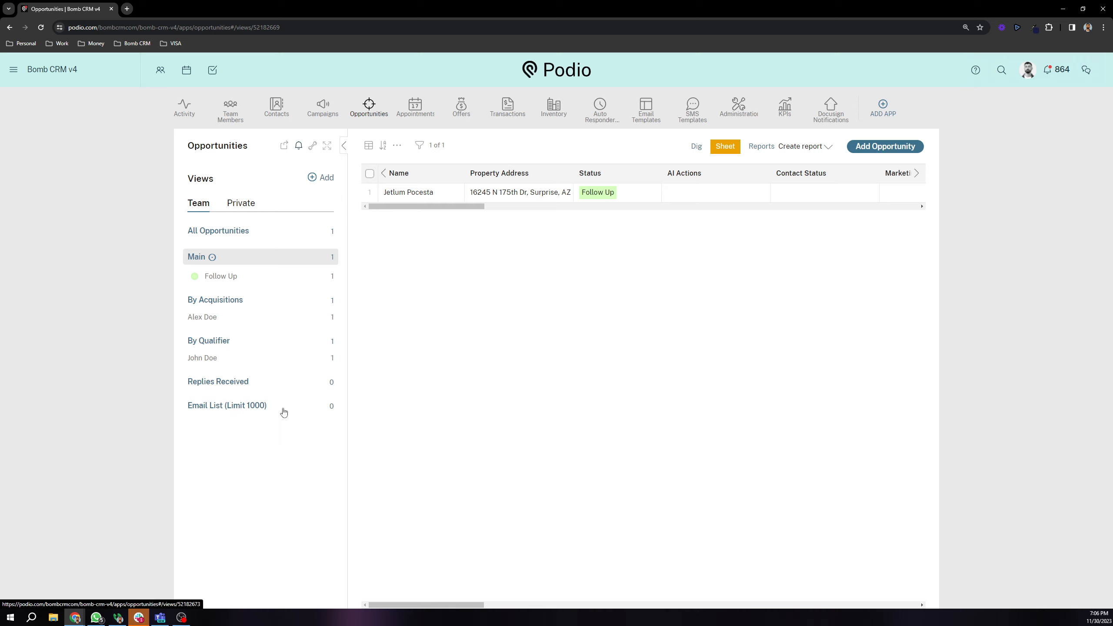
Step: Start a new view and open the opportunity filters, then cancel both without changes
click(326, 178)
click(257, 317)
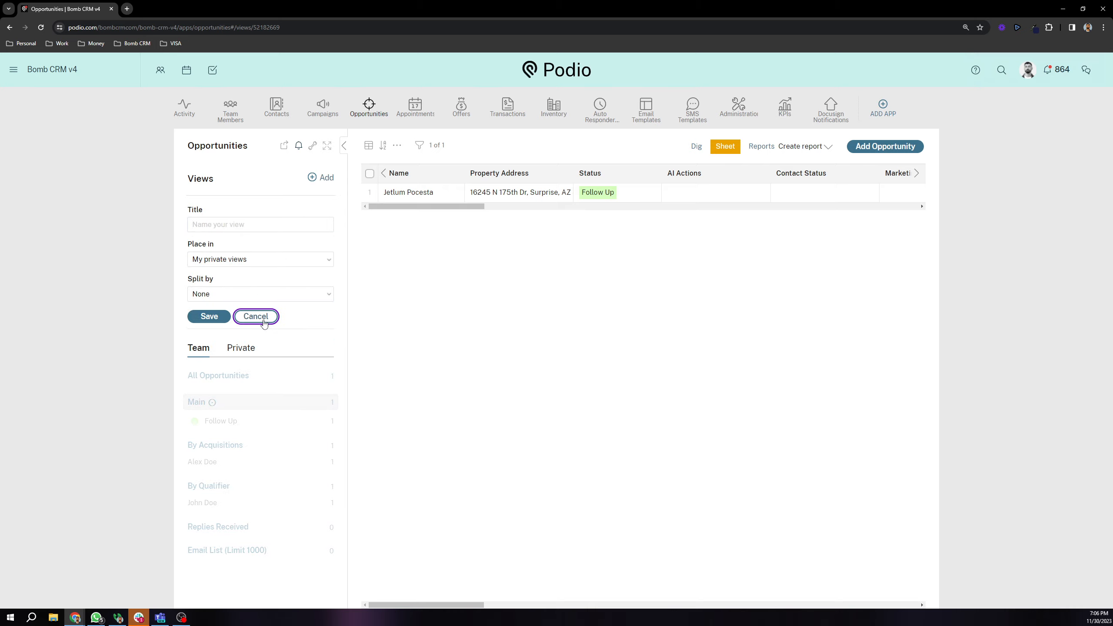
click(419, 146)
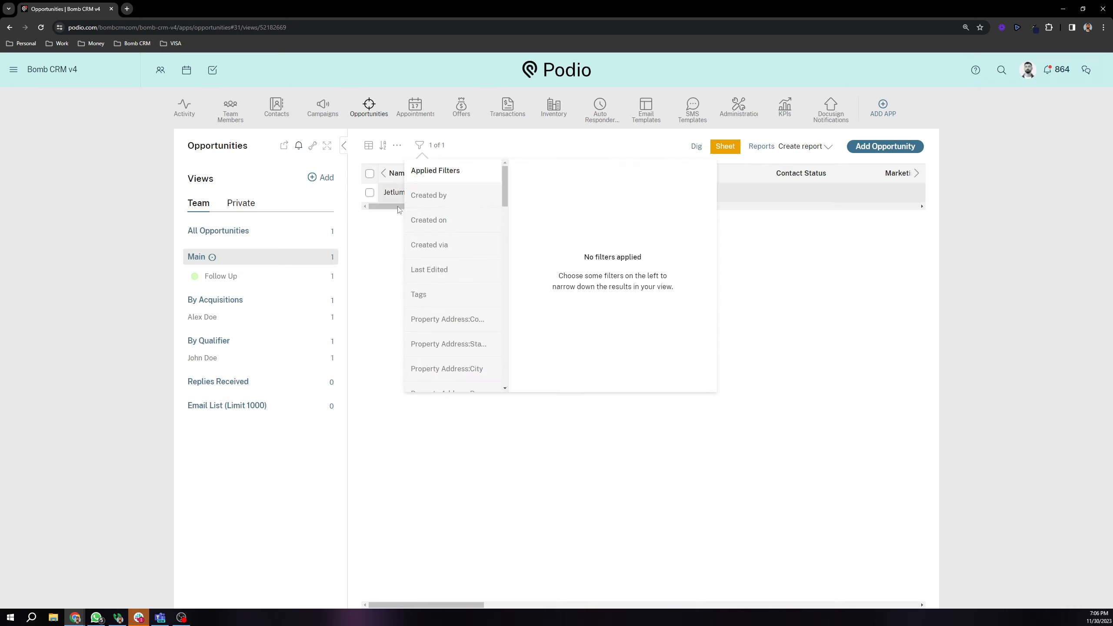
scroll(465, 247, down, 8)
scroll(447, 266, up, 8)
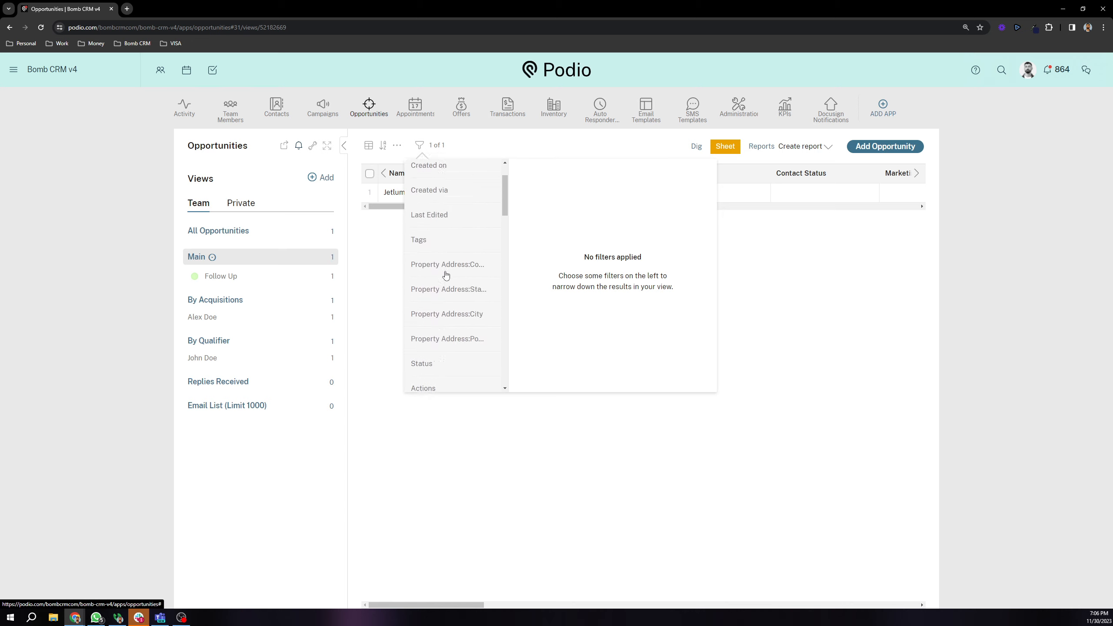
click(387, 221)
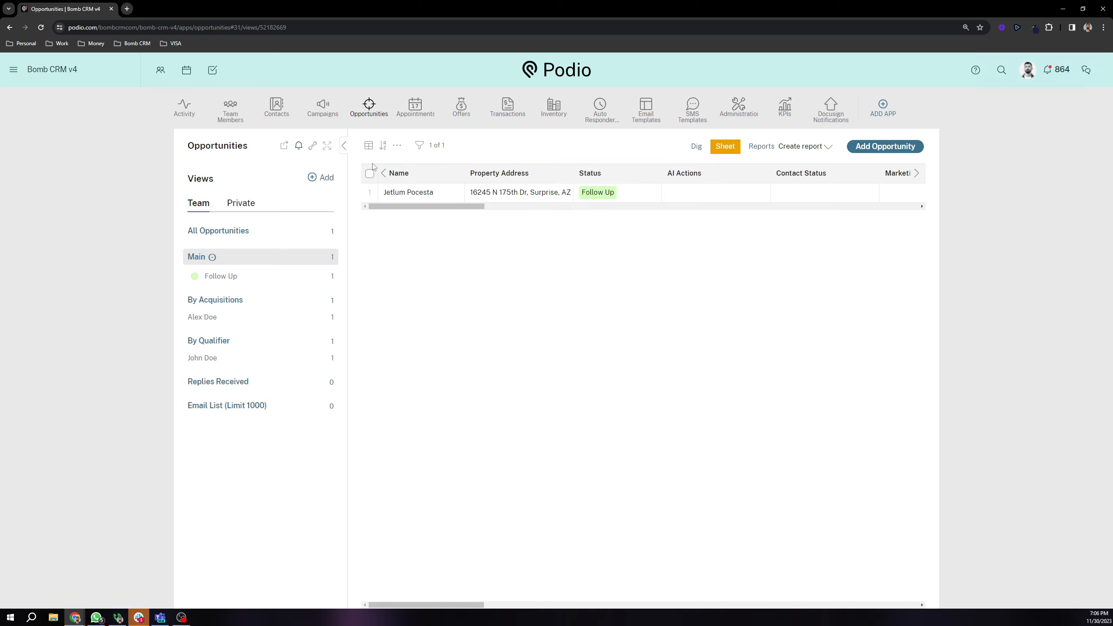
click(369, 149)
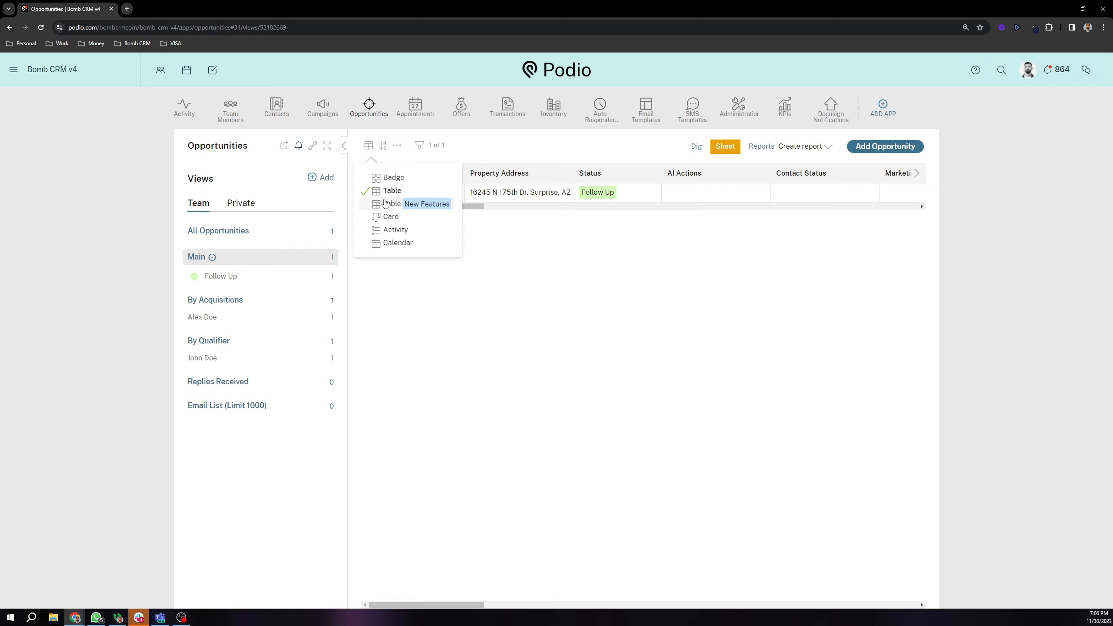
click(388, 219)
mouse_move(559, 248)
mouse_down()
mouse_move(450, 253)
mouse_move(553, 253)
mouse_up()
drag(584, 214, 456, 228)
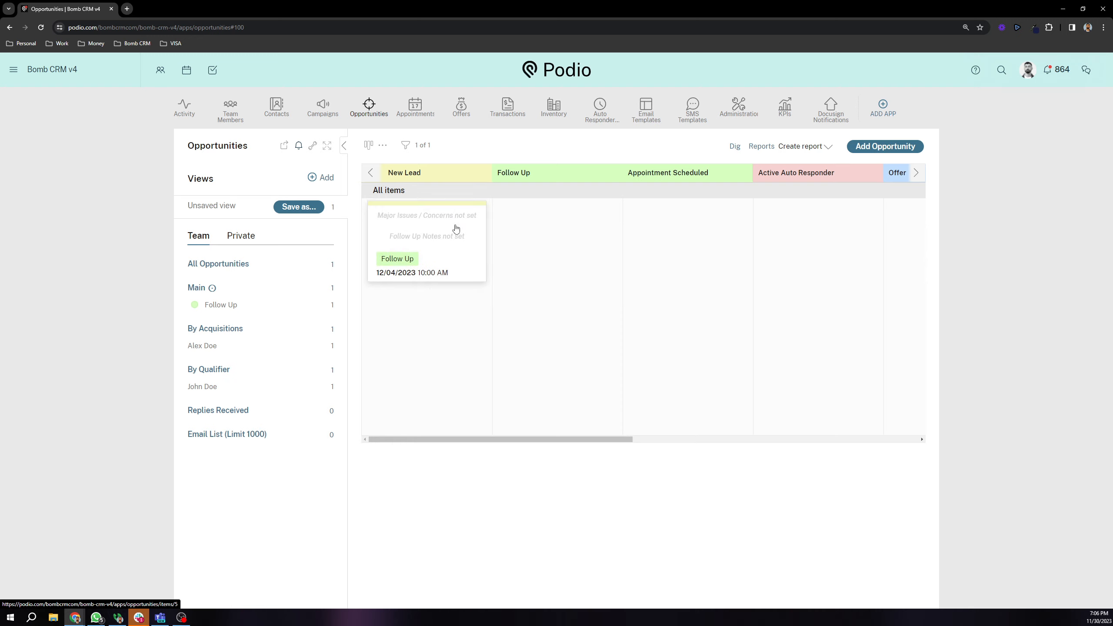
click(241, 290)
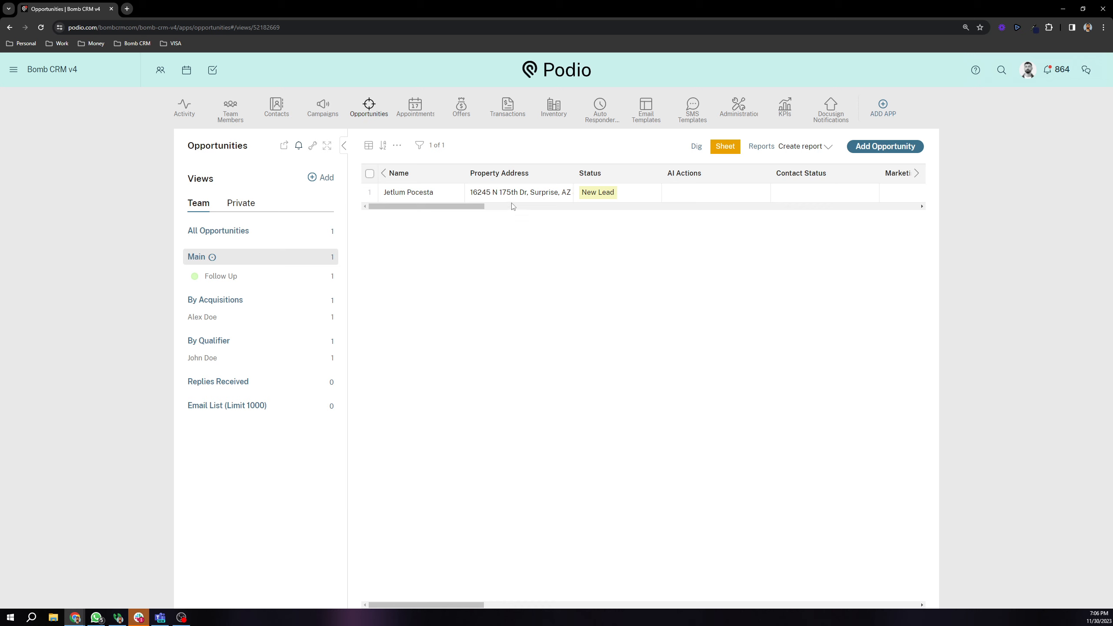
Step: Uncheck the AI Actions, Contact Status, Marketing Method and Campaign columns in the column list
click(398, 148)
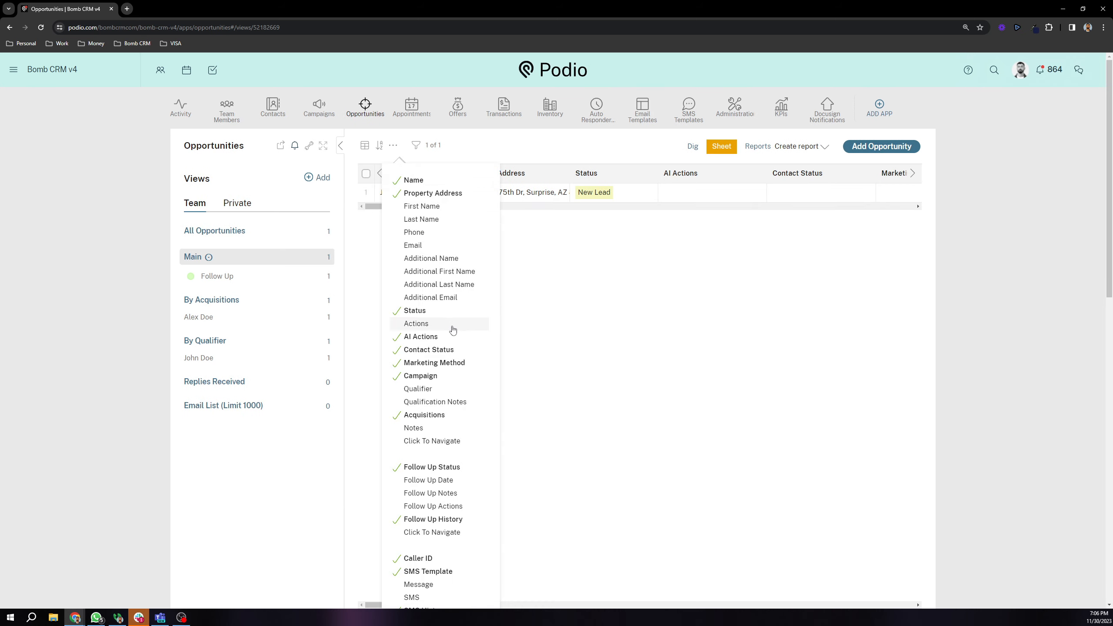
click(445, 337)
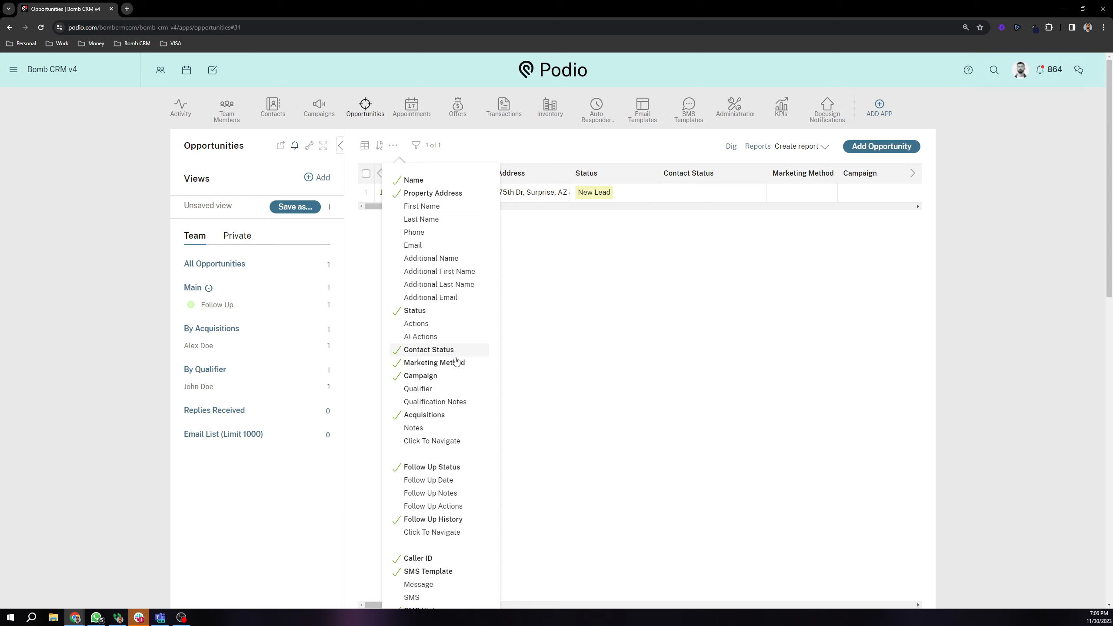
click(454, 350)
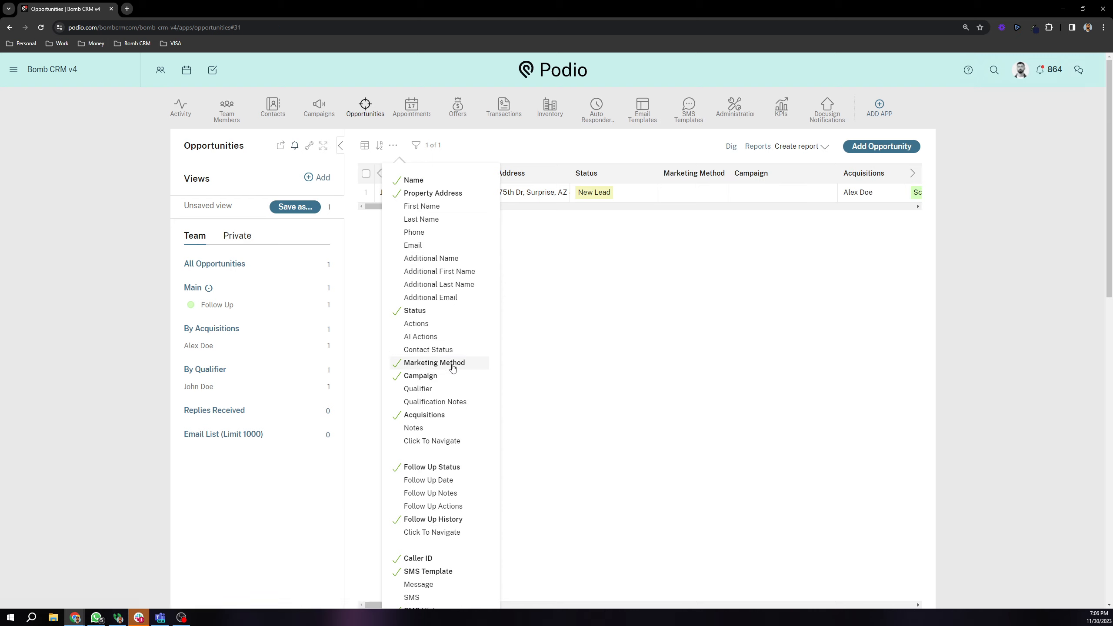
click(451, 364)
click(443, 376)
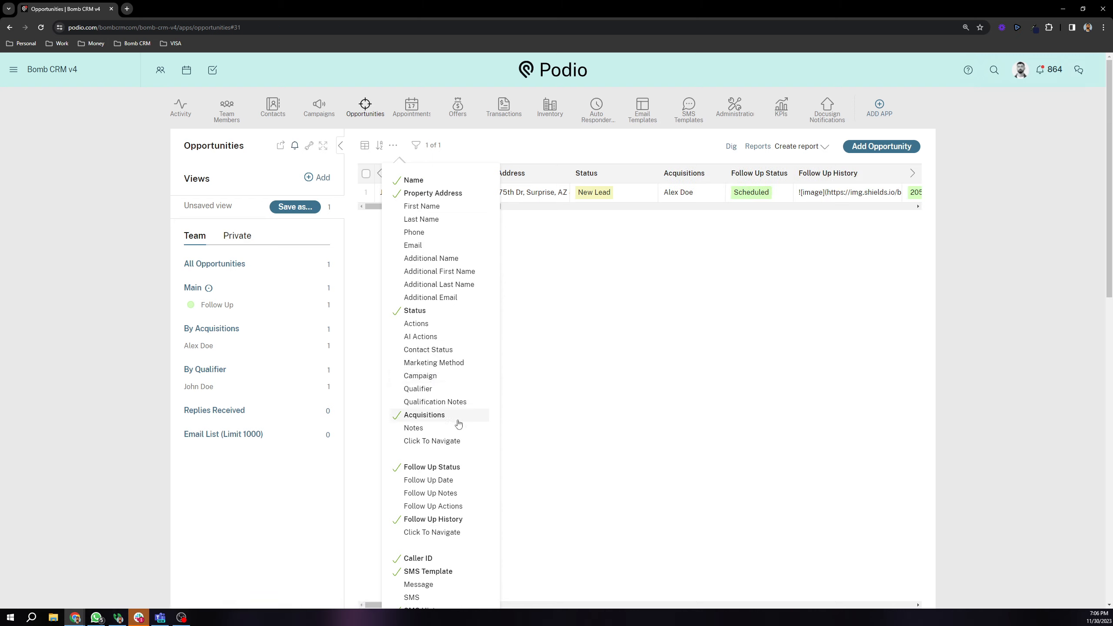
click(699, 241)
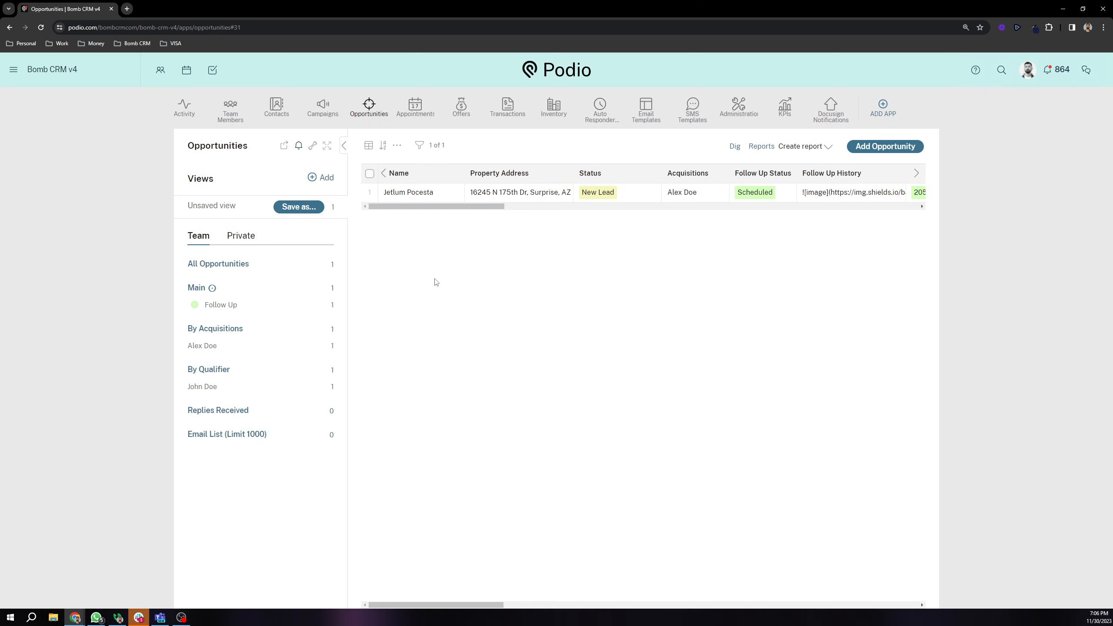
click(440, 197)
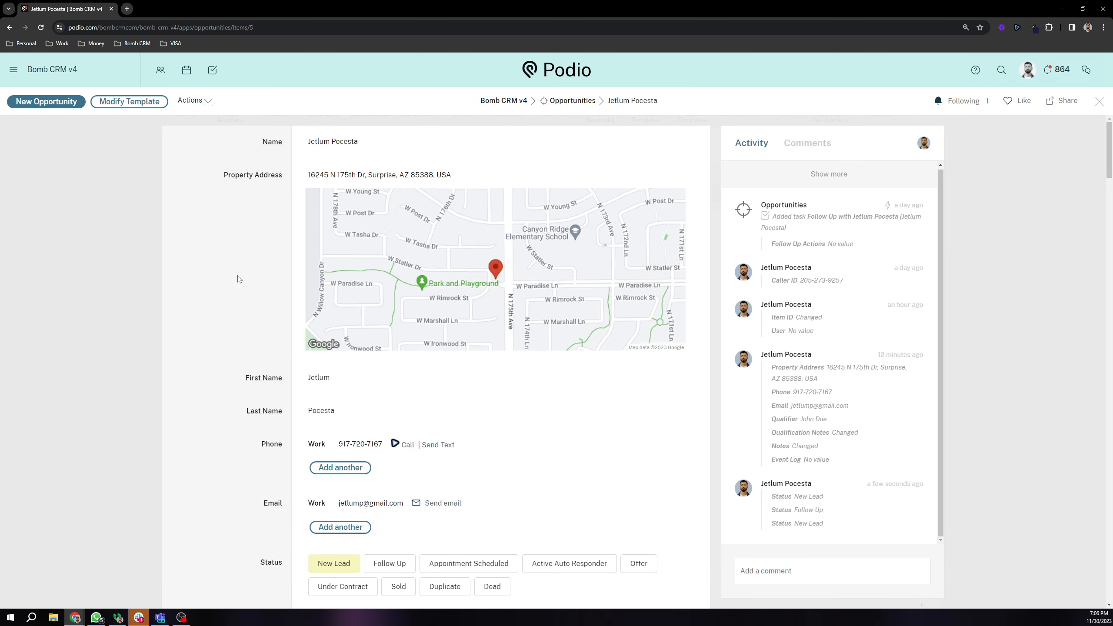
scroll(272, 233, down, 2)
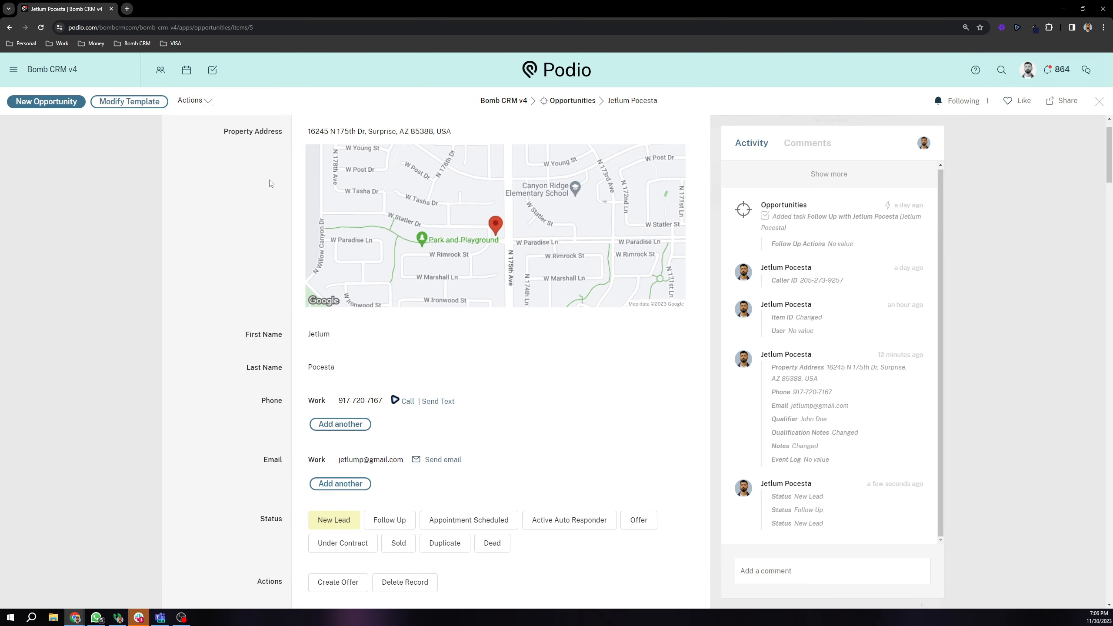
scroll(278, 237, up, 2)
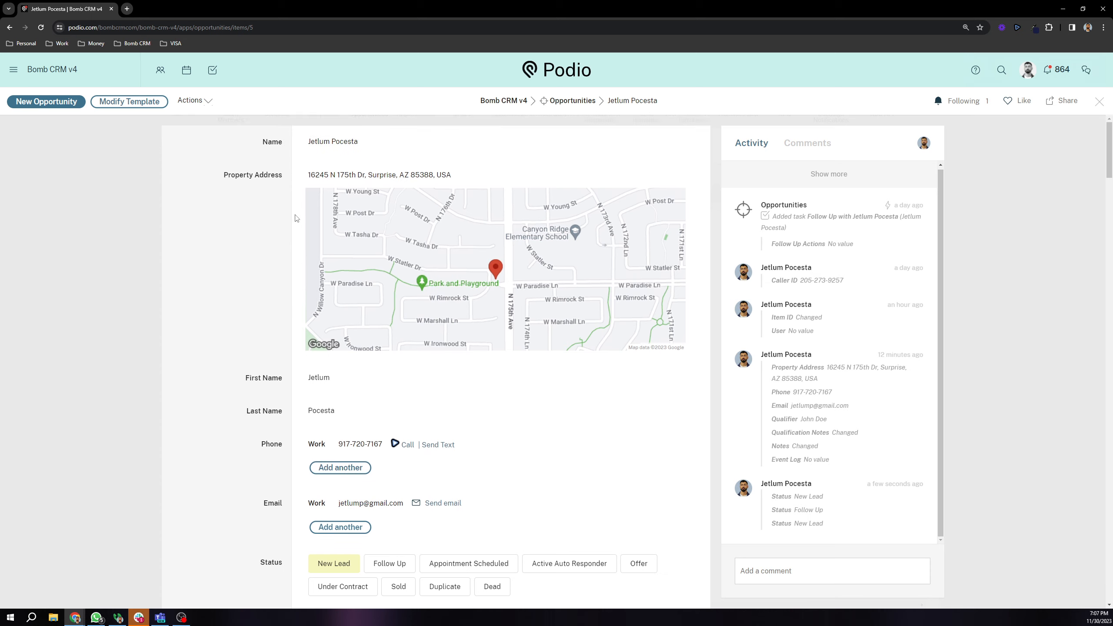
scroll(294, 218, down, 6)
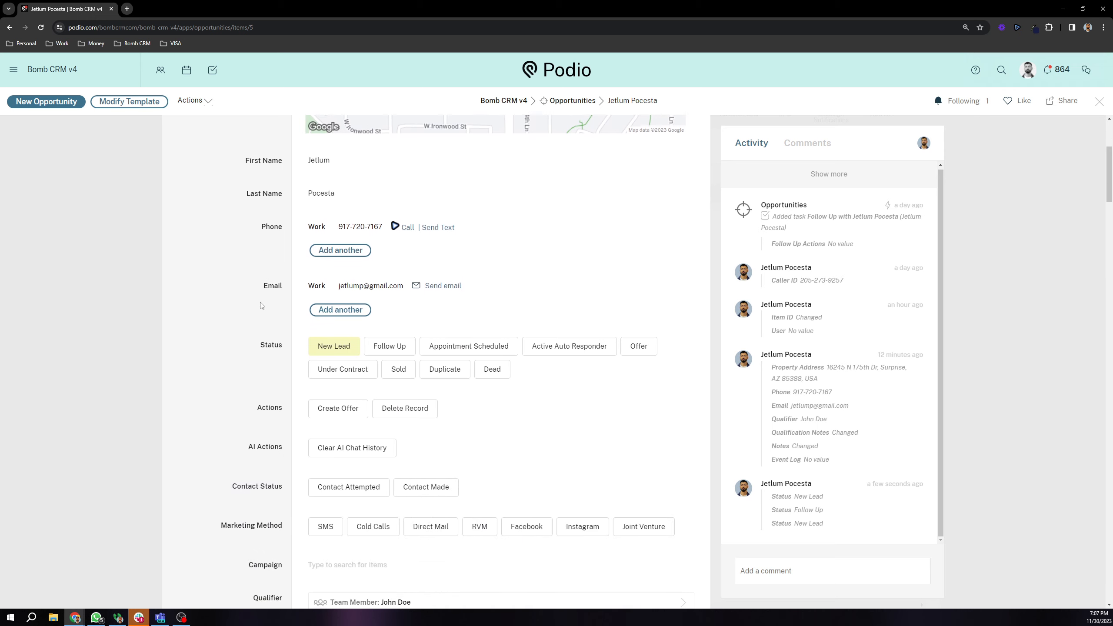
drag(252, 306, 290, 301)
click(268, 260)
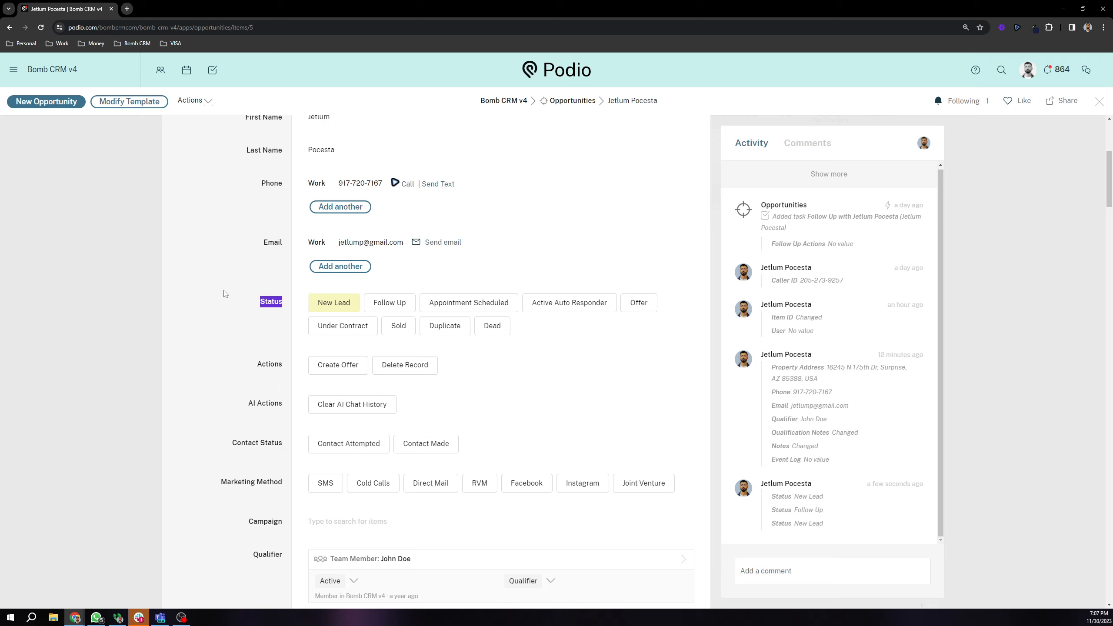
scroll(219, 291, down, 1)
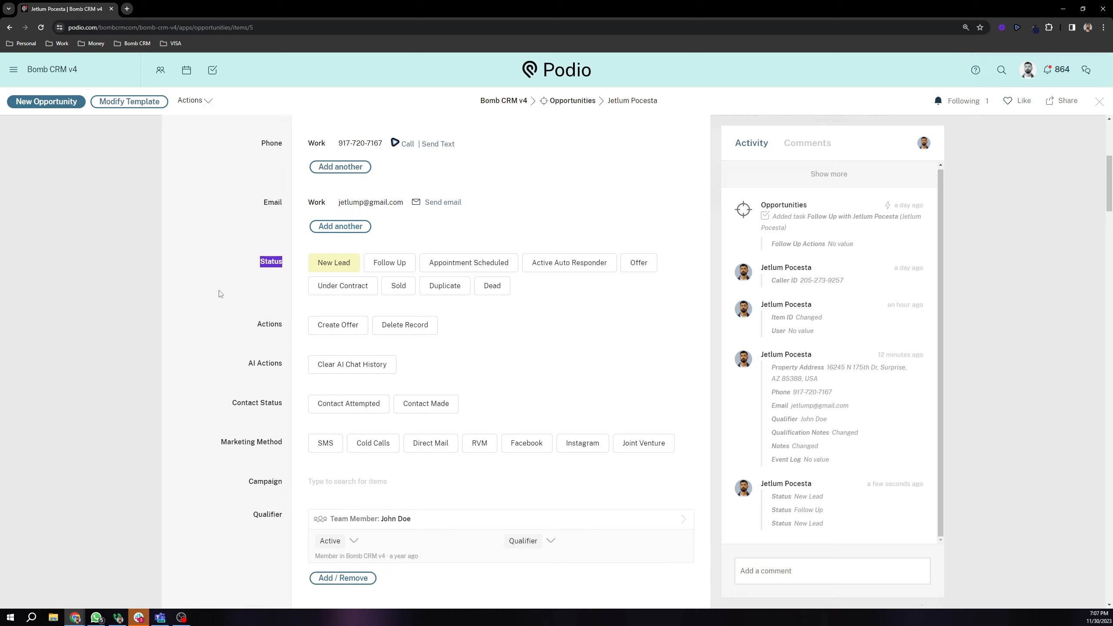
scroll(255, 266, down, 5)
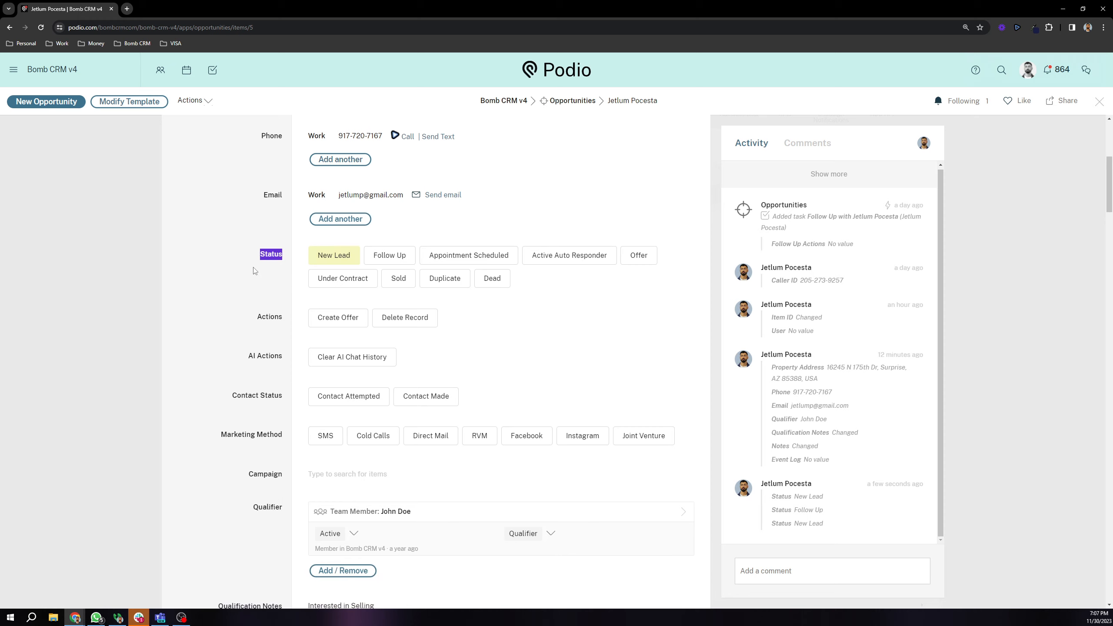
scroll(264, 259, down, 9)
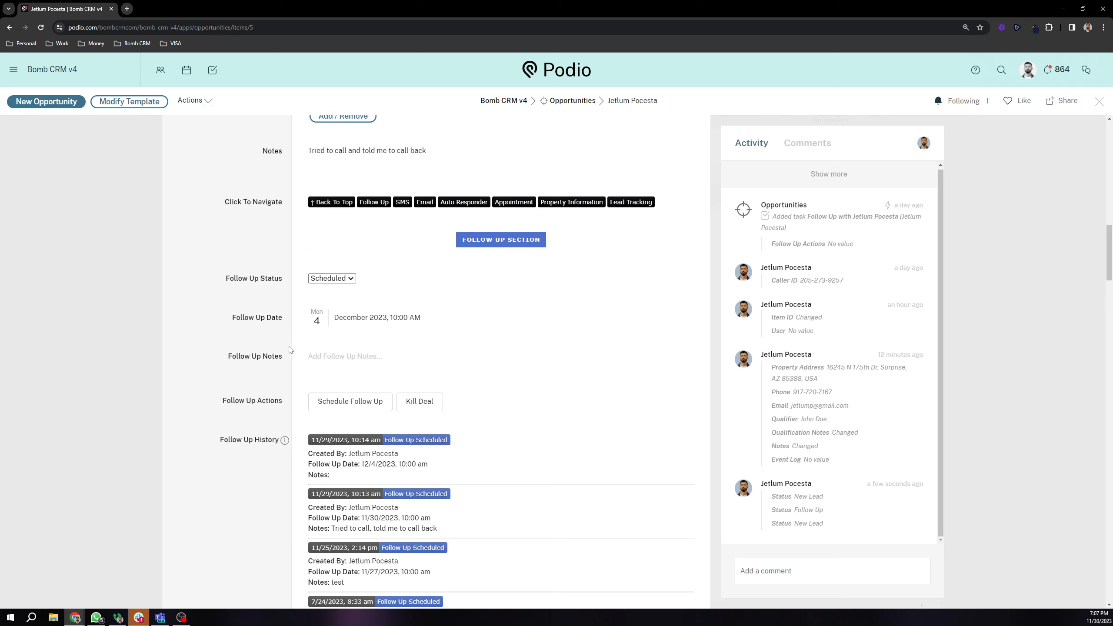
click(323, 400)
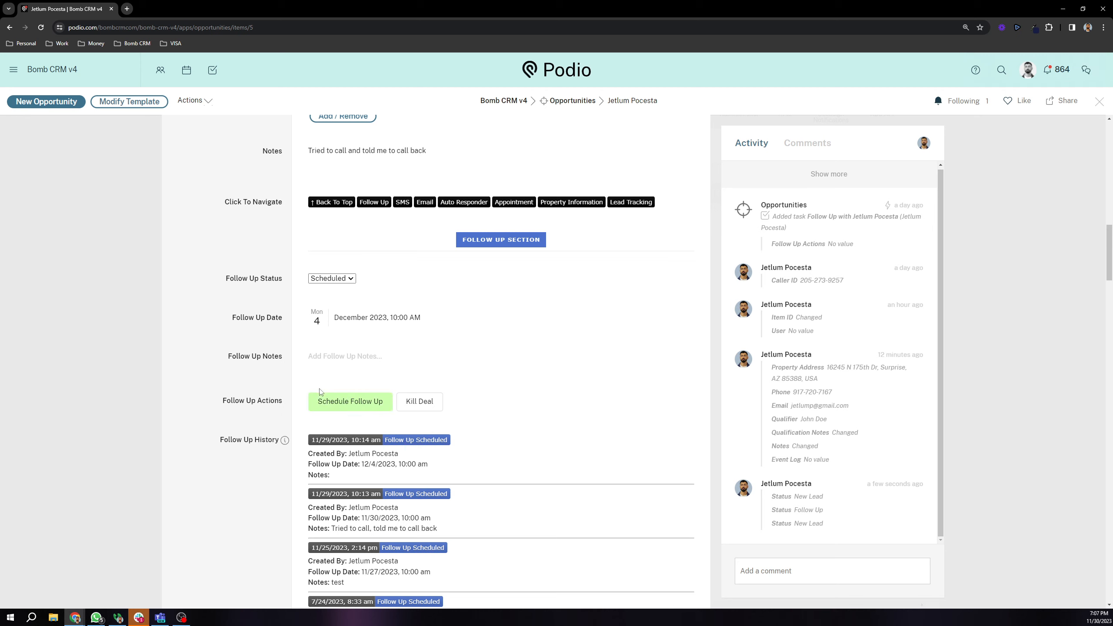
drag(226, 280, 291, 284)
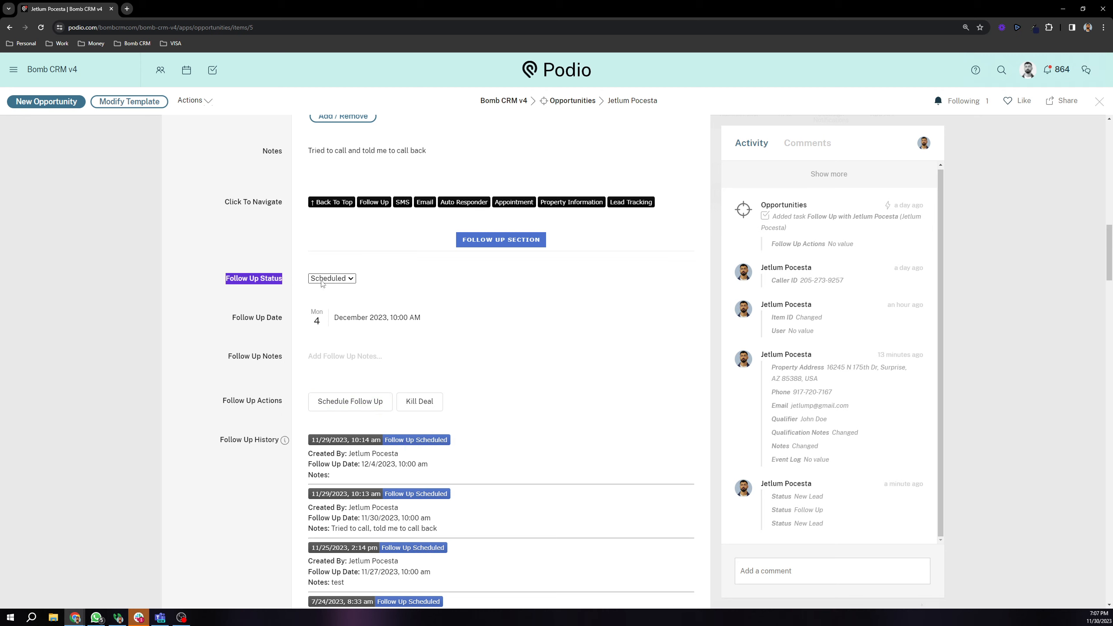
scroll(263, 294, up, 10)
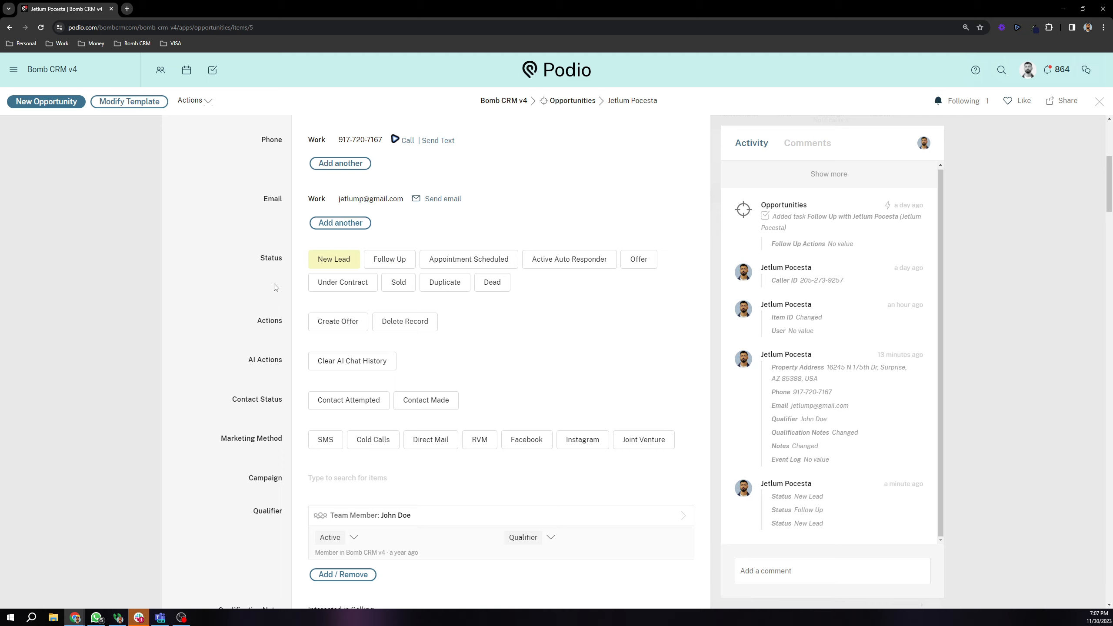
Step: Scroll down the record and highlight the AI Actions field label
scroll(242, 266, down, 1)
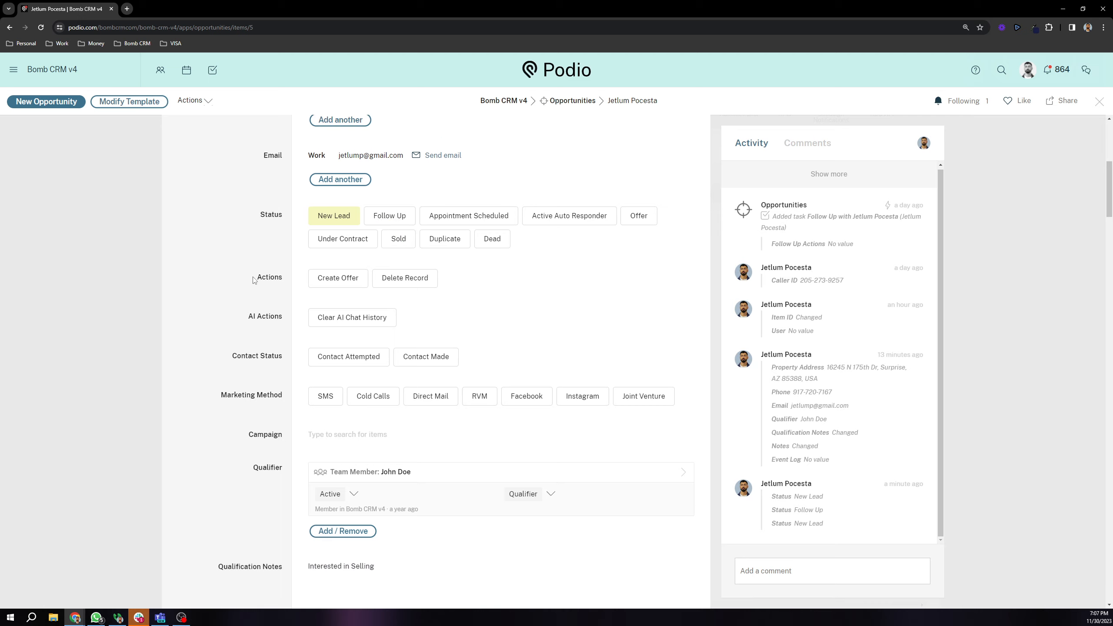
drag(255, 278, 288, 280)
click(264, 284)
scroll(248, 276, down, 1)
drag(255, 271, 284, 279)
click(252, 272)
click(275, 267)
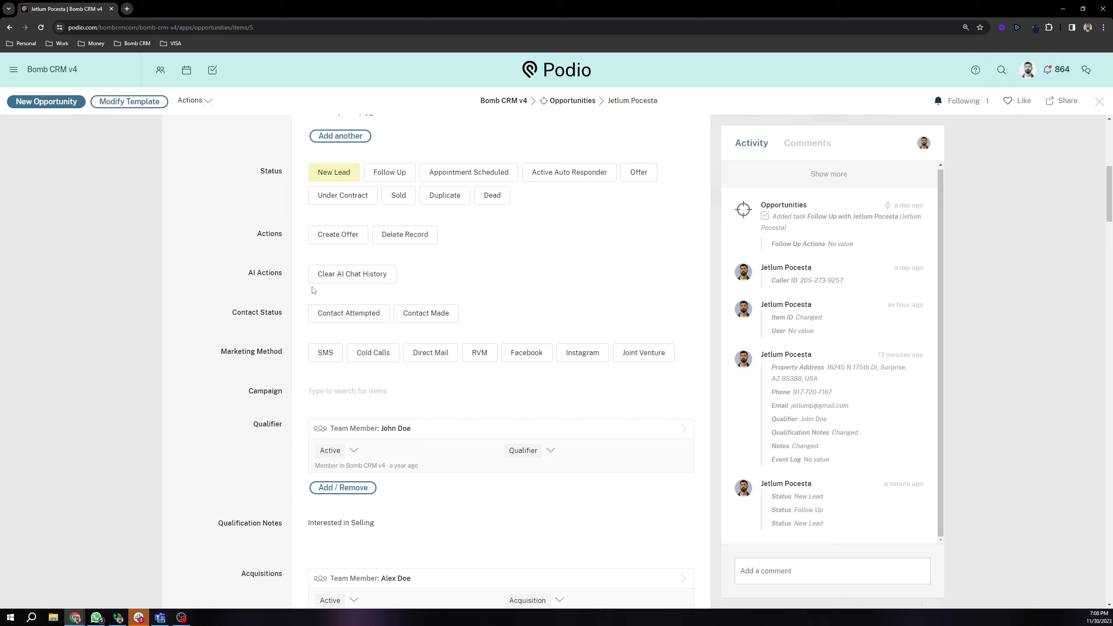
drag(248, 271, 286, 282)
Step: Start a new comment in the Activity panel's 'Add a comment' box
scroll(265, 255, down, 1)
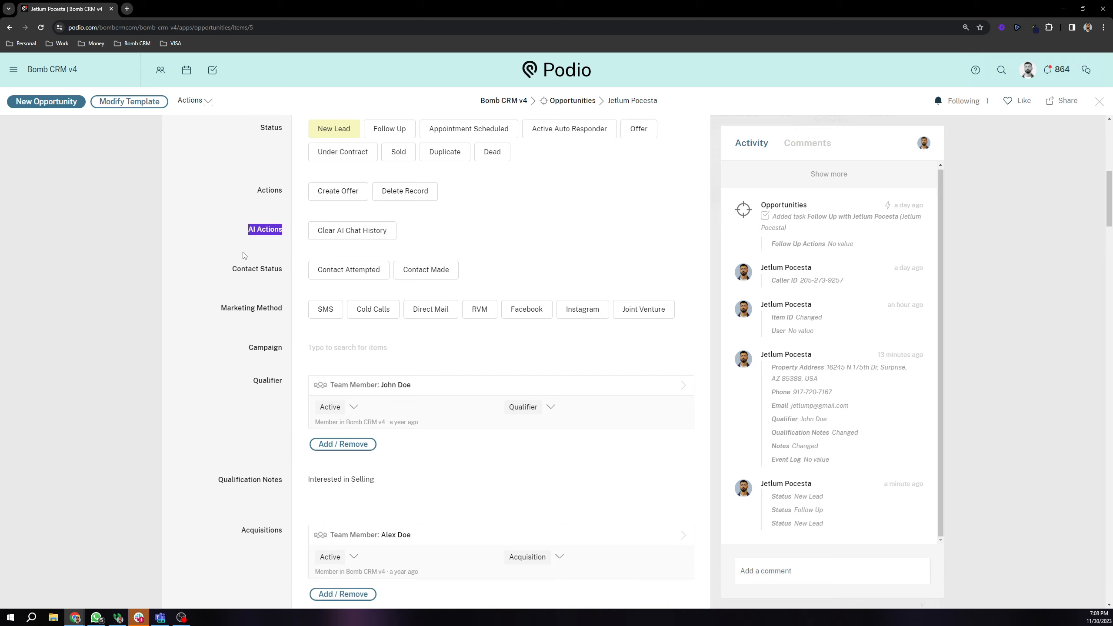
click(245, 255)
click(775, 574)
text(openAI:)
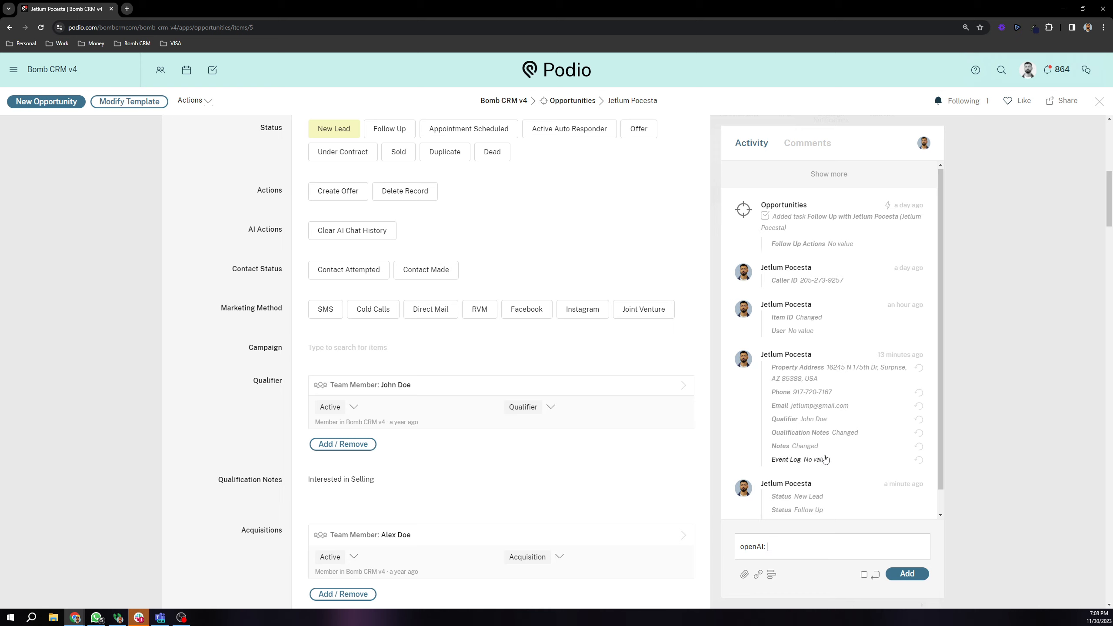
scroll(825, 459, down, 1)
scroll(417, 233, up, 4)
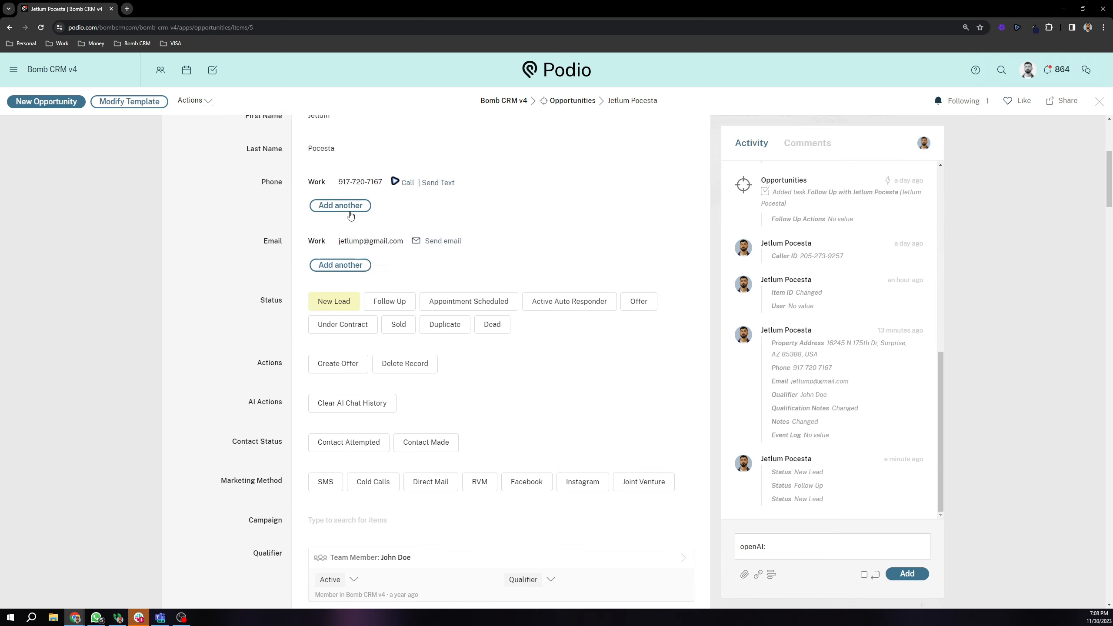
scroll(351, 214, up, 5)
scroll(280, 263, up, 1)
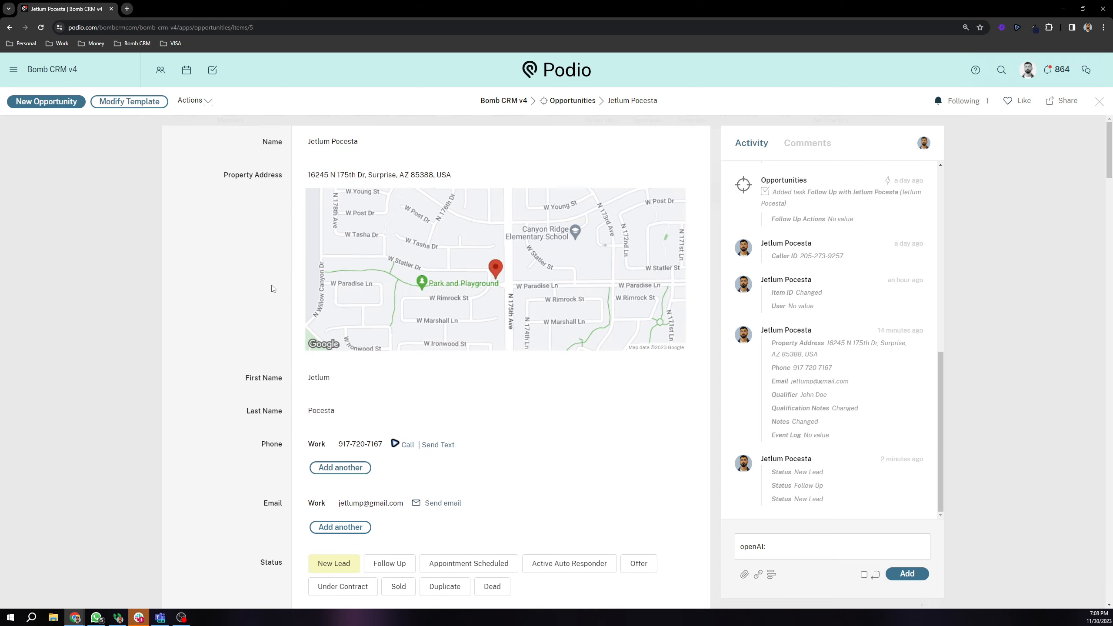
scroll(272, 289, down, 15)
scroll(365, 225, up, 13)
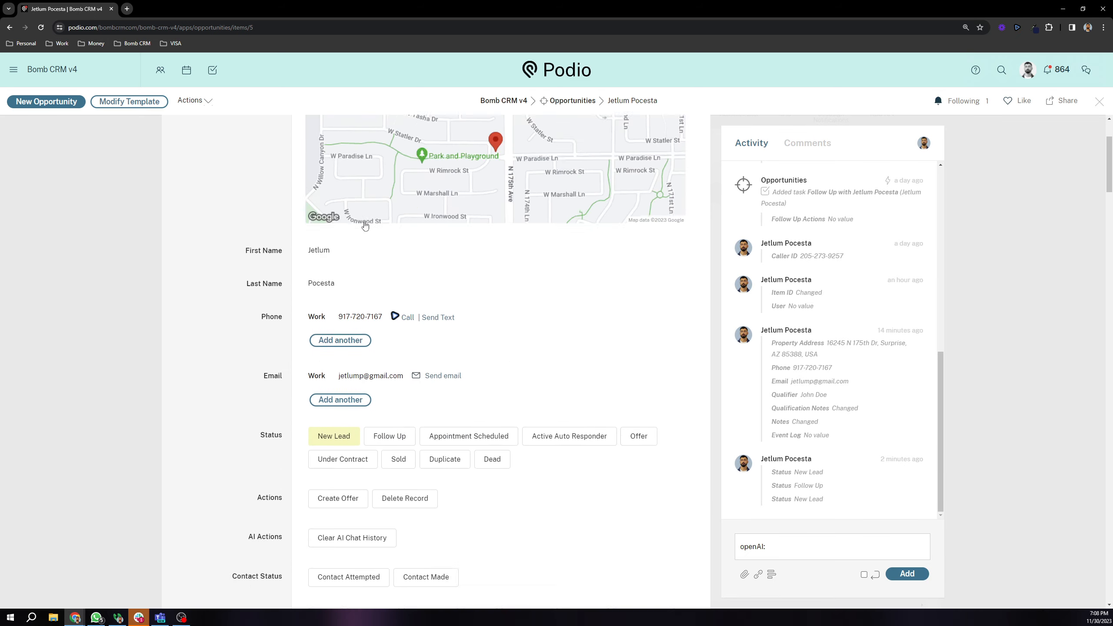
scroll(365, 226, up, 3)
scroll(331, 239, down, 1)
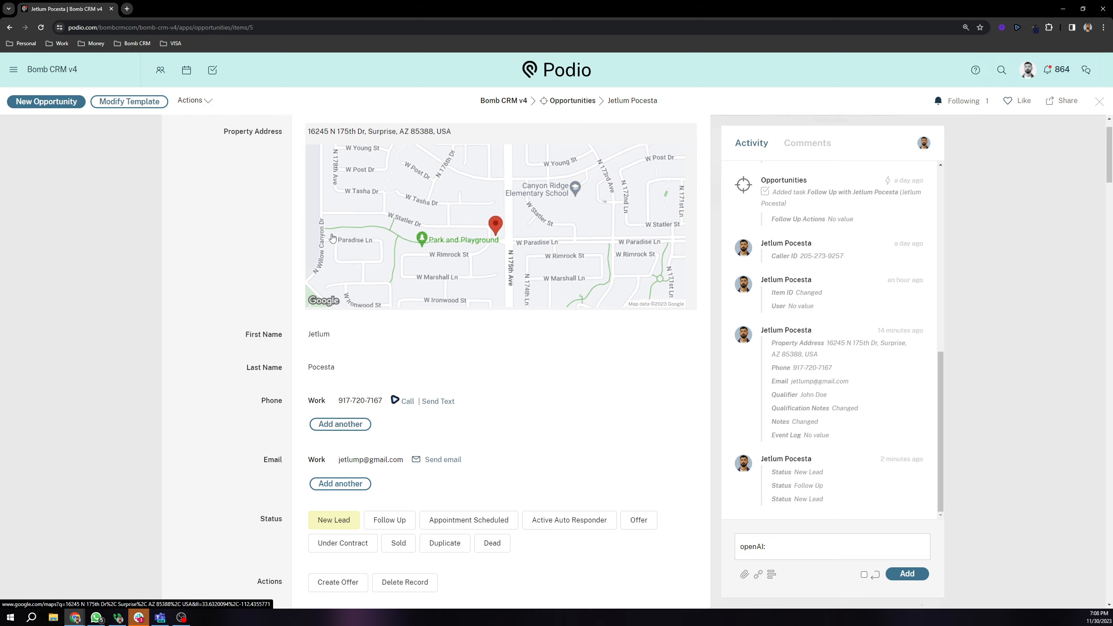
scroll(331, 238, down, 11)
scroll(323, 270, down, 15)
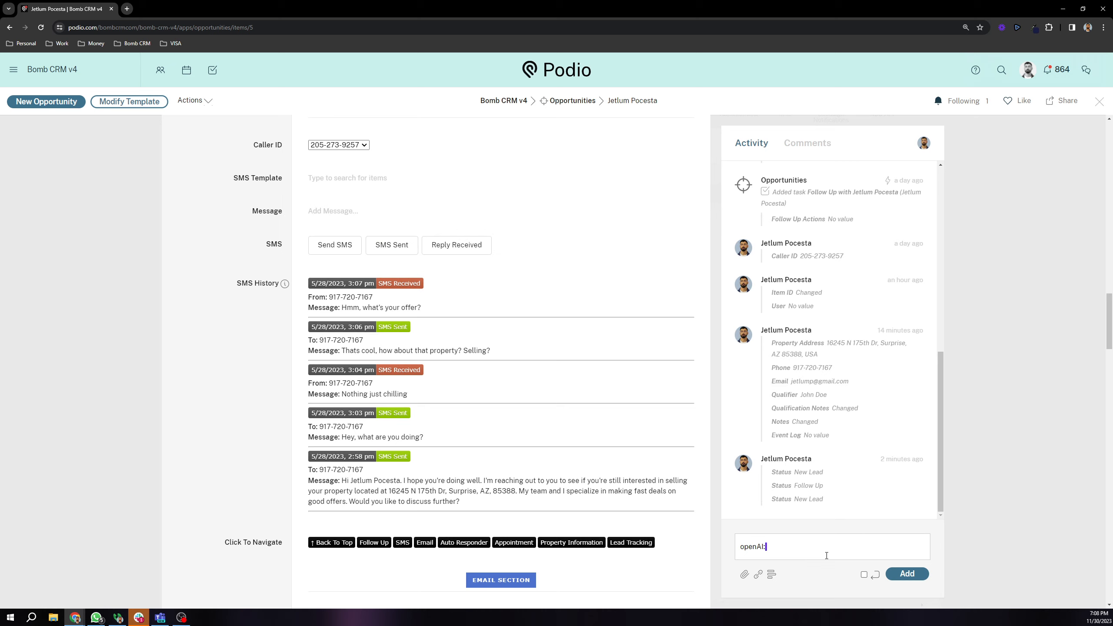
key(ctrl+a)
key(BackSpace)
scroll(313, 388, up, 8)
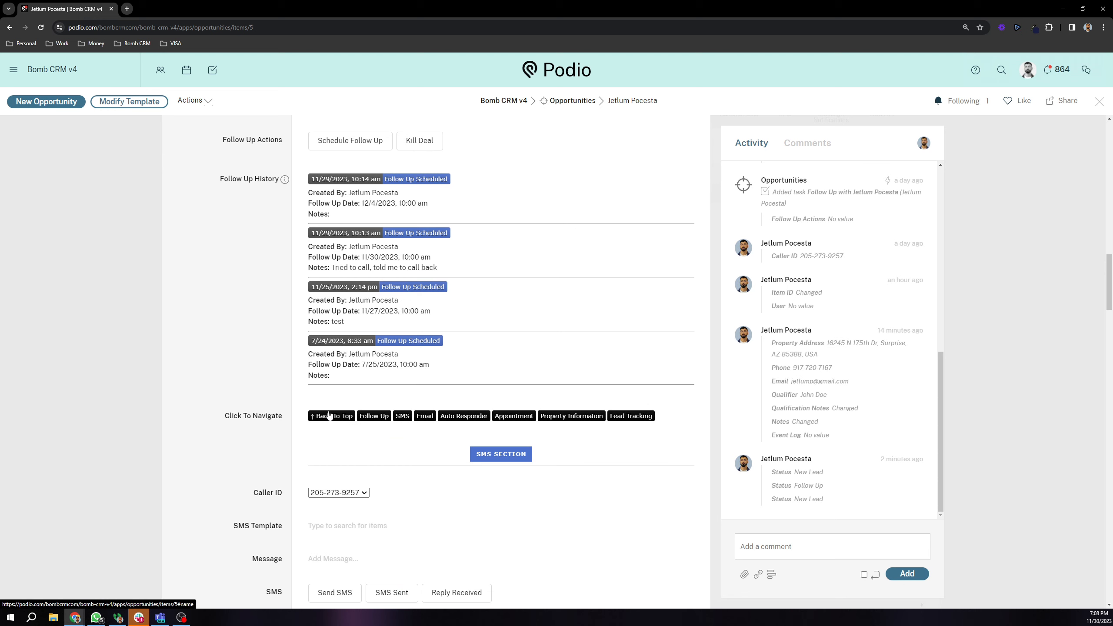
scroll(331, 409, down, 1)
scroll(332, 409, down, 6)
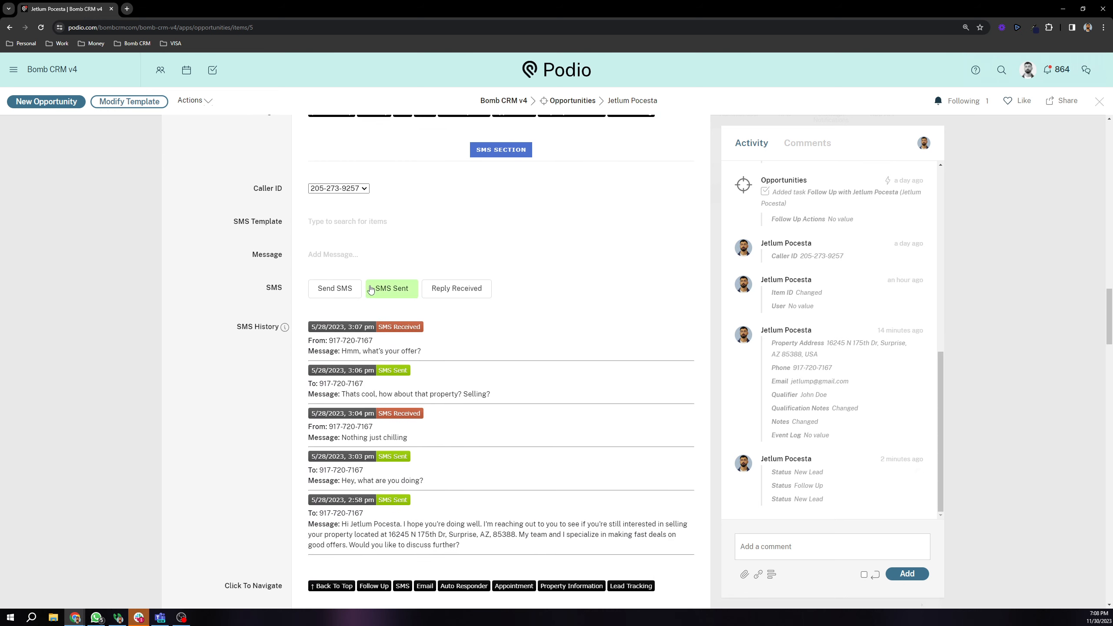
scroll(371, 289, up, 20)
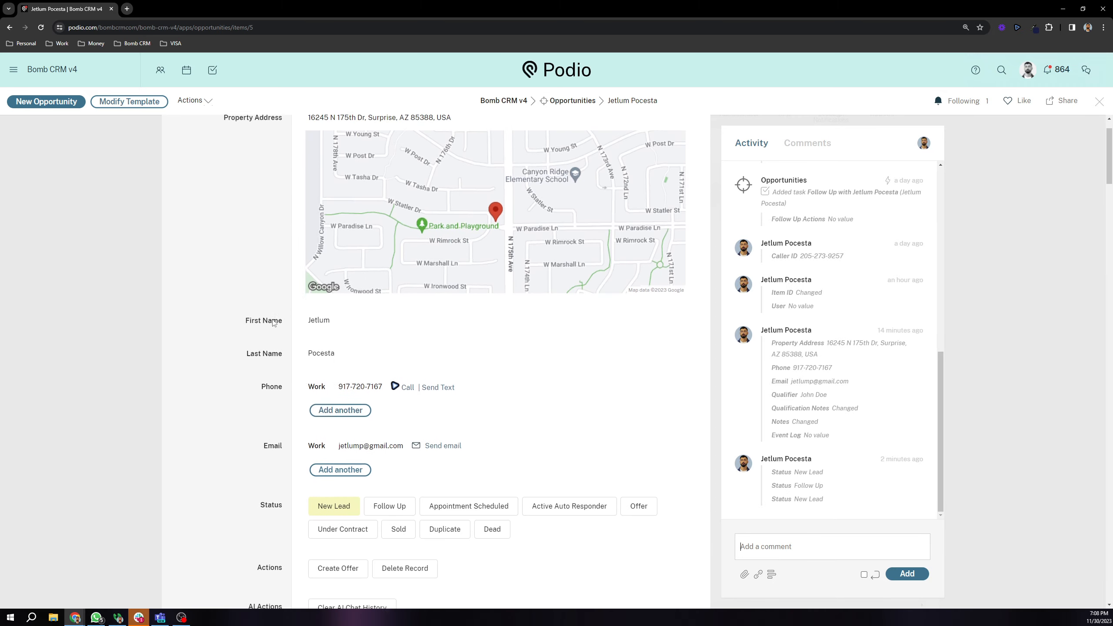
scroll(275, 293, up, 1)
scroll(272, 356, down, 2)
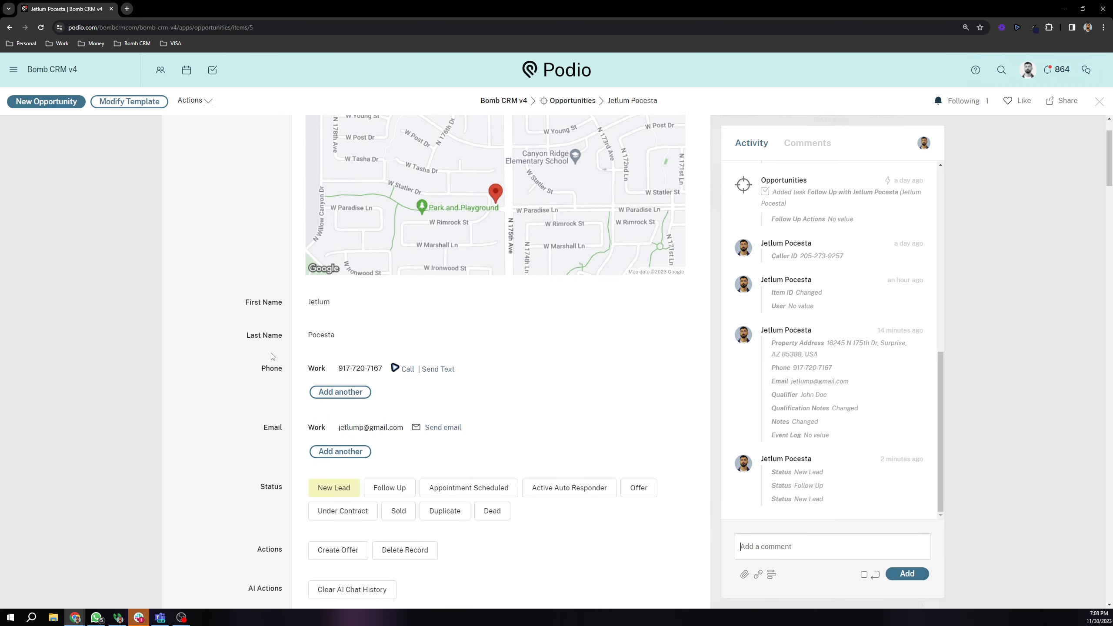
scroll(280, 354, down, 1)
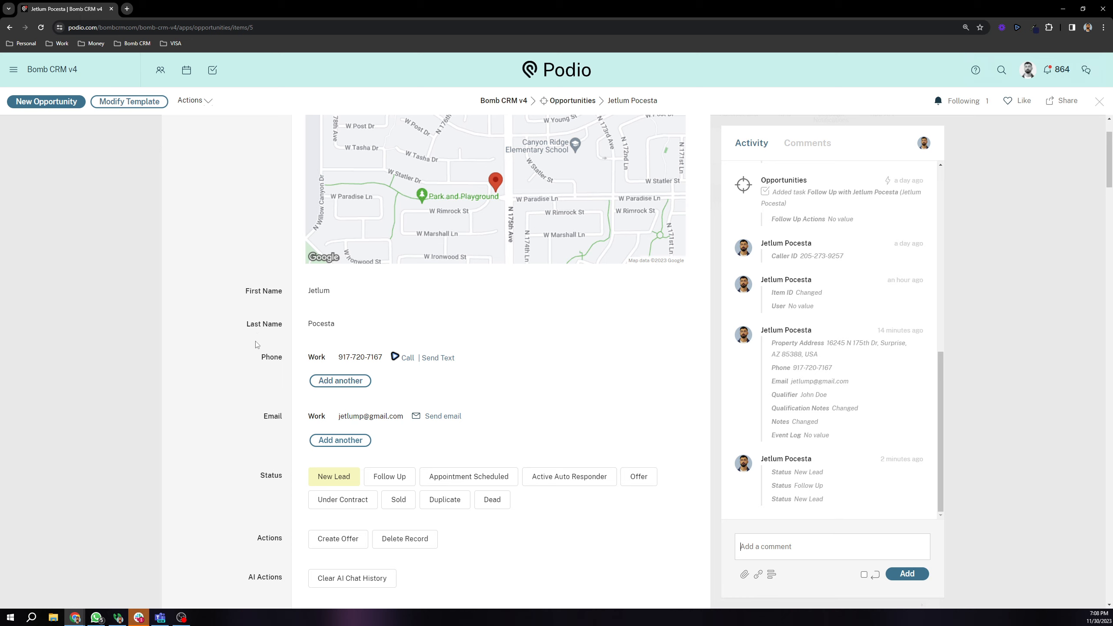
scroll(254, 344, down, 1)
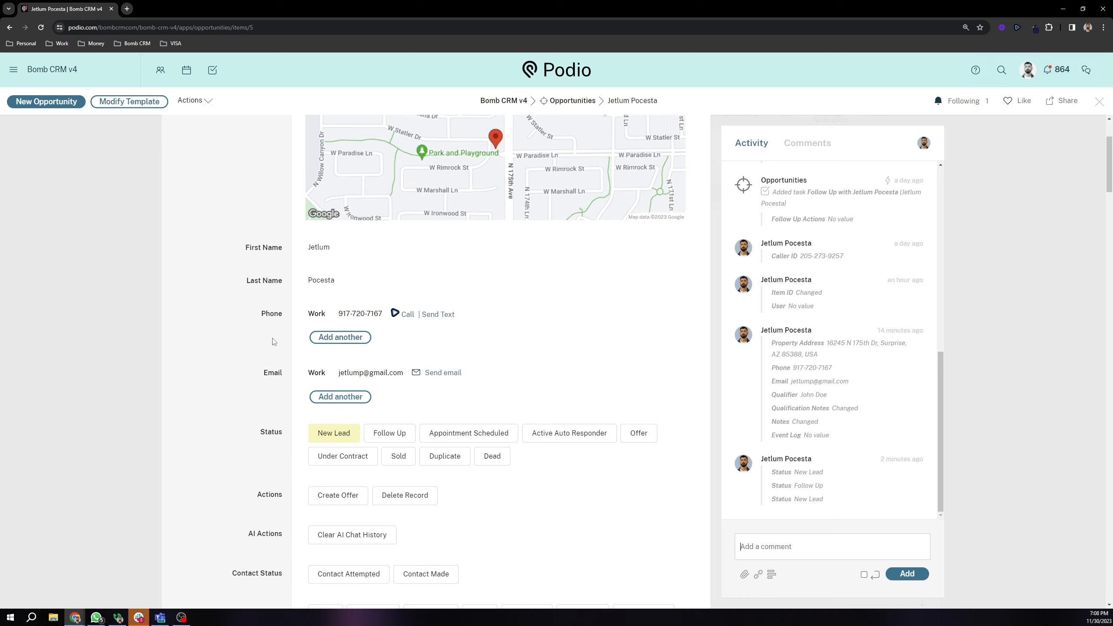
scroll(280, 333, down, 3)
scroll(263, 331, down, 3)
drag(244, 273, 286, 277)
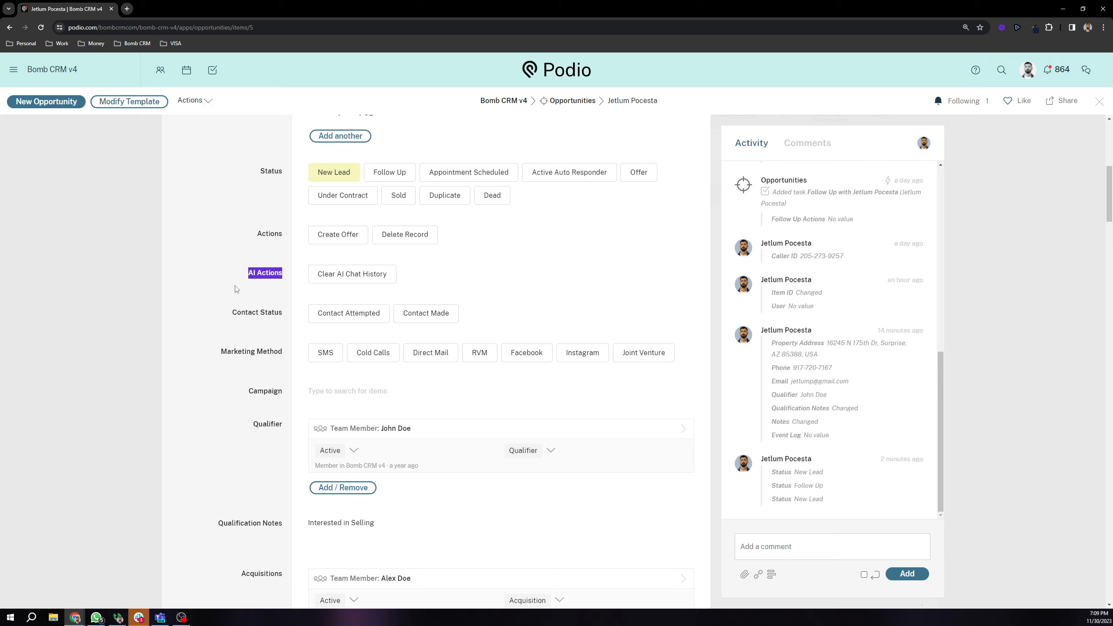
drag(244, 261, 286, 279)
click(265, 274)
drag(244, 275, 287, 281)
click(257, 271)
scroll(232, 299, down, 2)
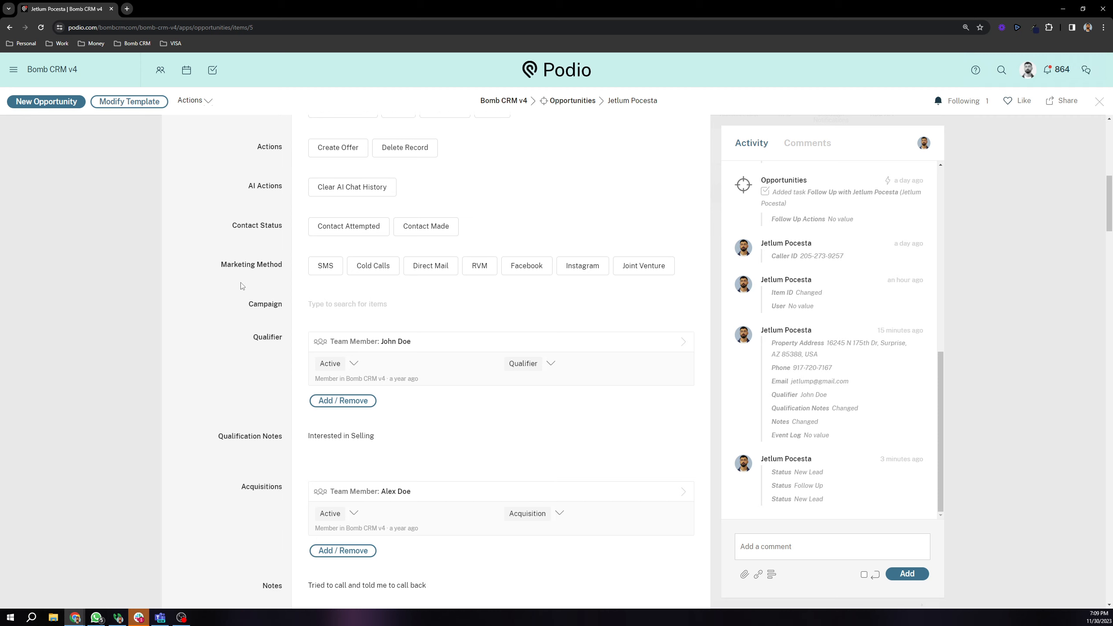
scroll(235, 337, up, 3)
scroll(263, 357, down, 5)
scroll(263, 356, up, 5)
drag(238, 319, 298, 319)
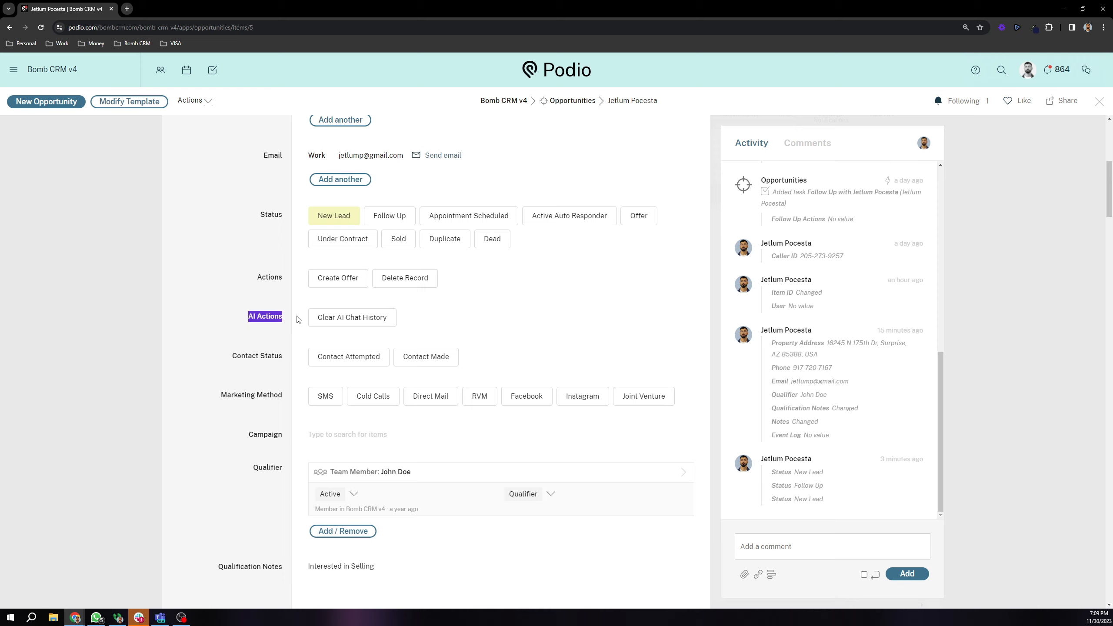
click(272, 298)
scroll(241, 334, down, 1)
drag(224, 320, 272, 321)
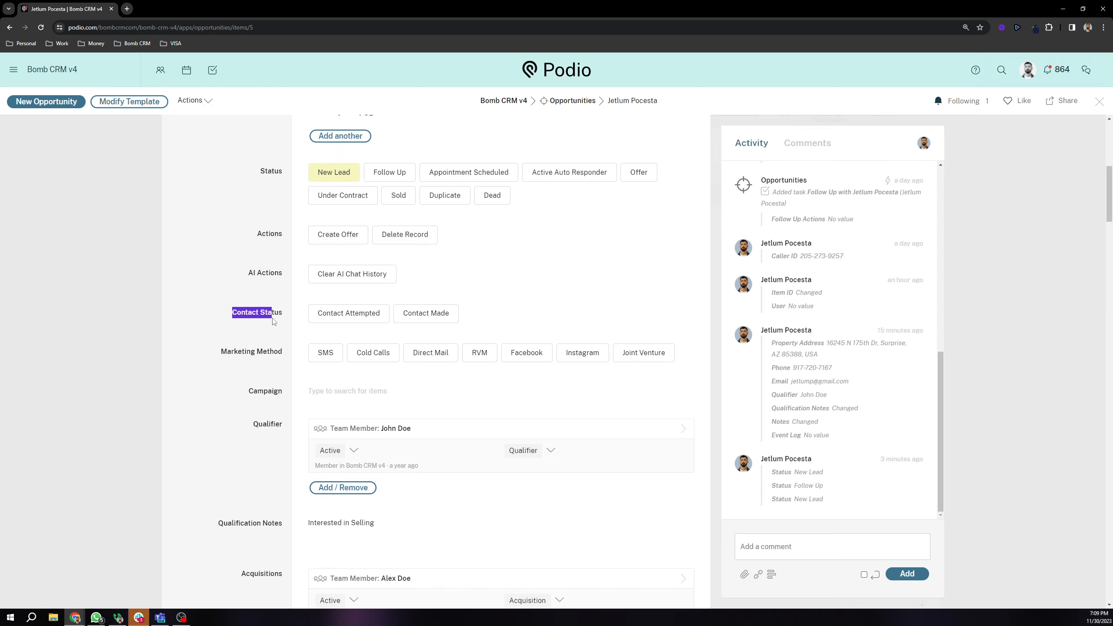
scroll(272, 322, down, 1)
click(252, 287)
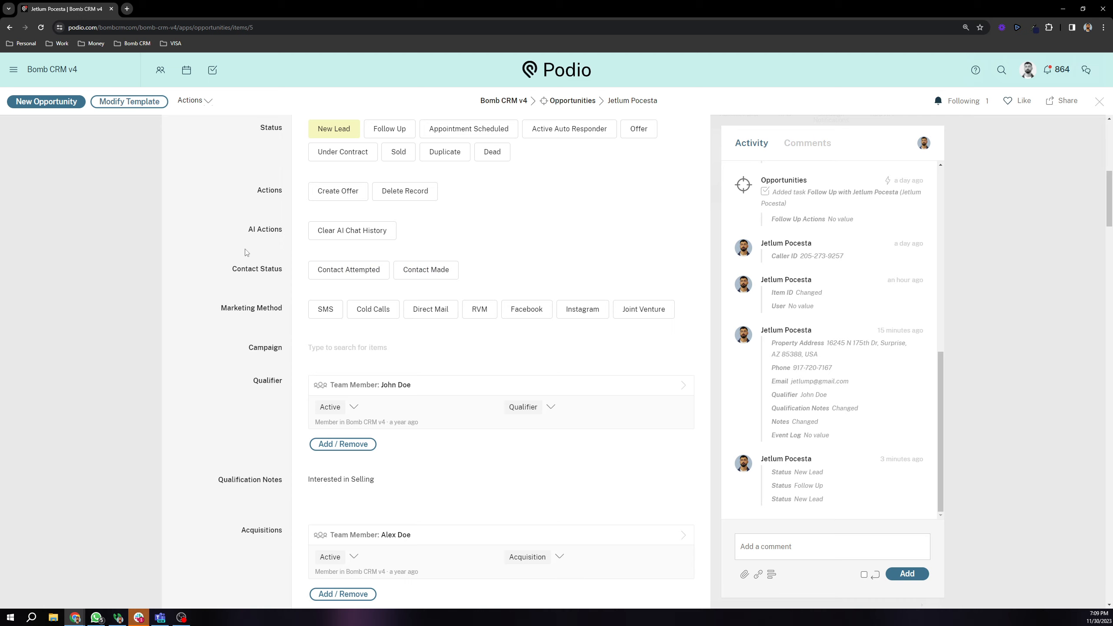
scroll(244, 253, down, 1)
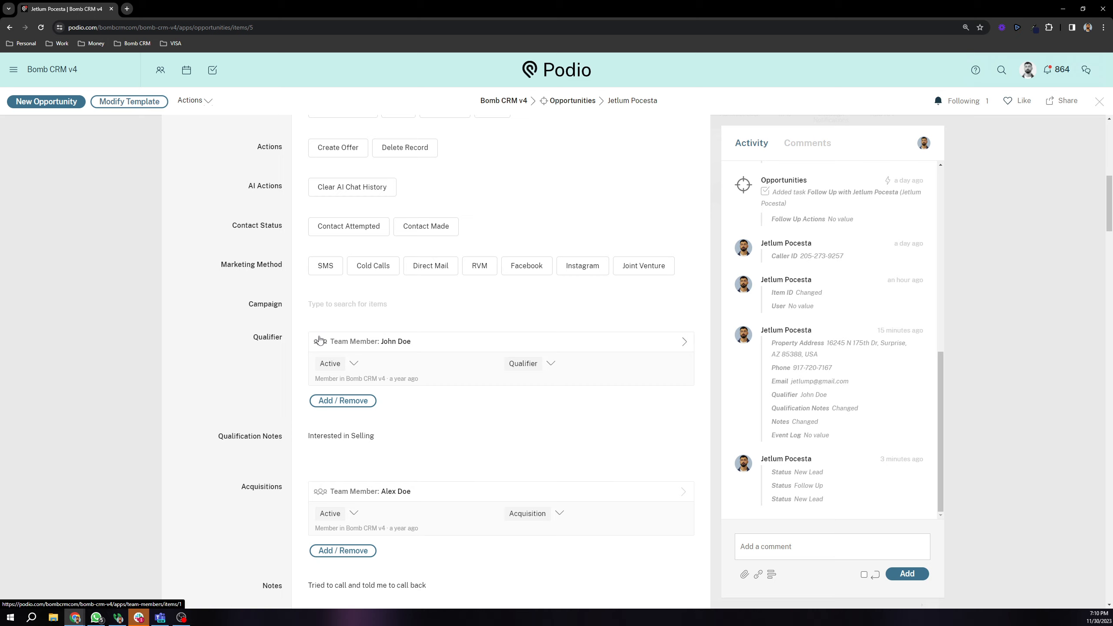
Step: Set Marketing Method to SMS and link Test Campaign in the Campaign field
click(326, 268)
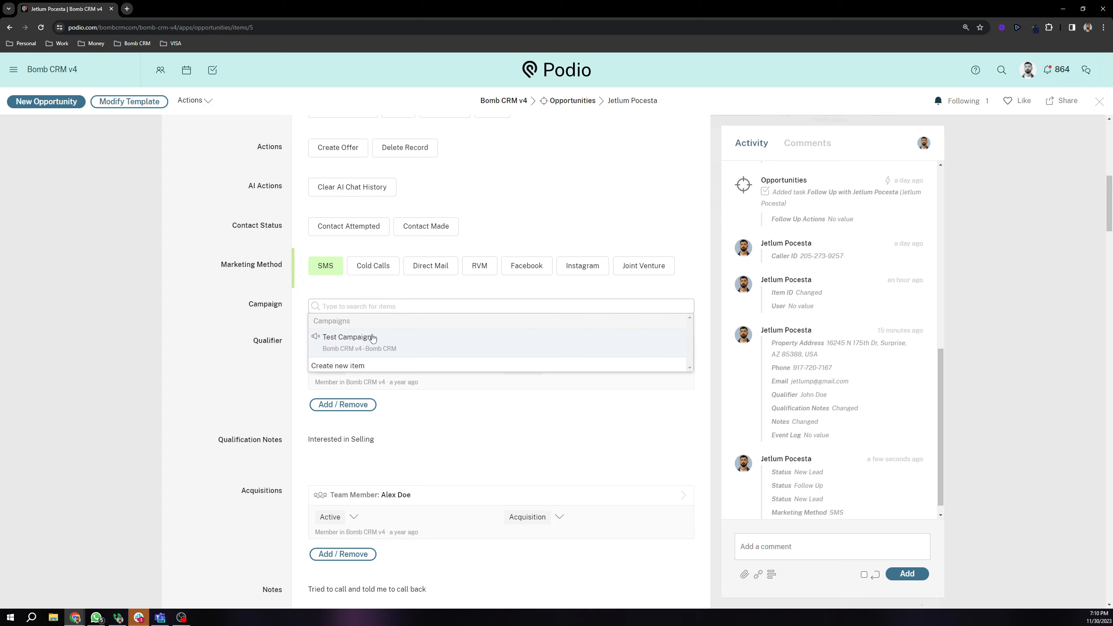
click(371, 336)
click(262, 293)
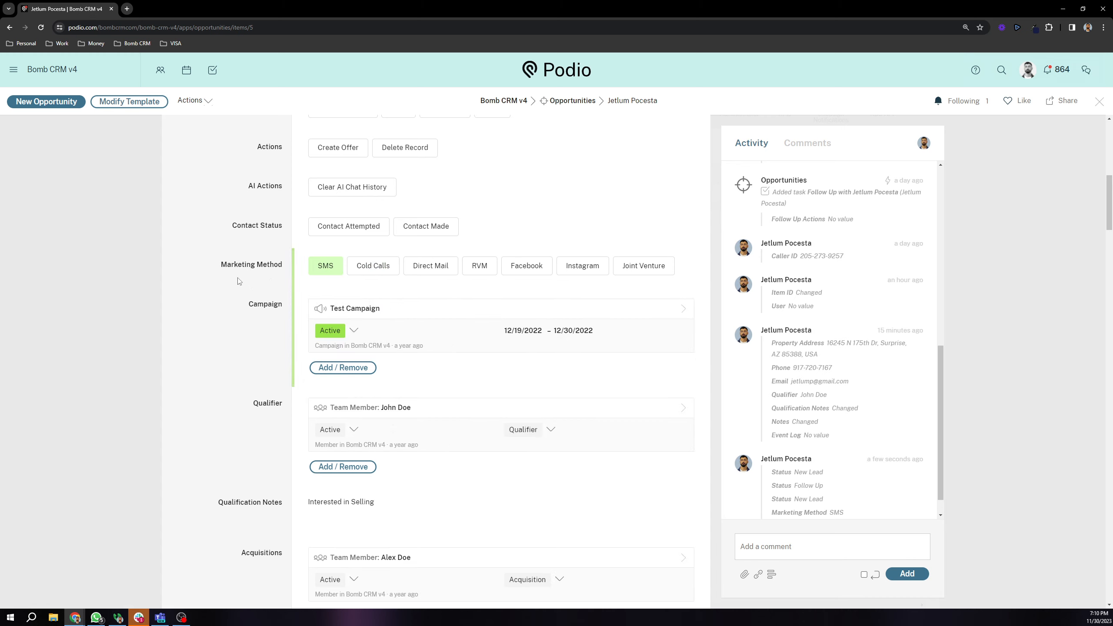
Step: Open the linked Test Campaign, check its Cost per Lead, and go back to the opportunity
click(356, 308)
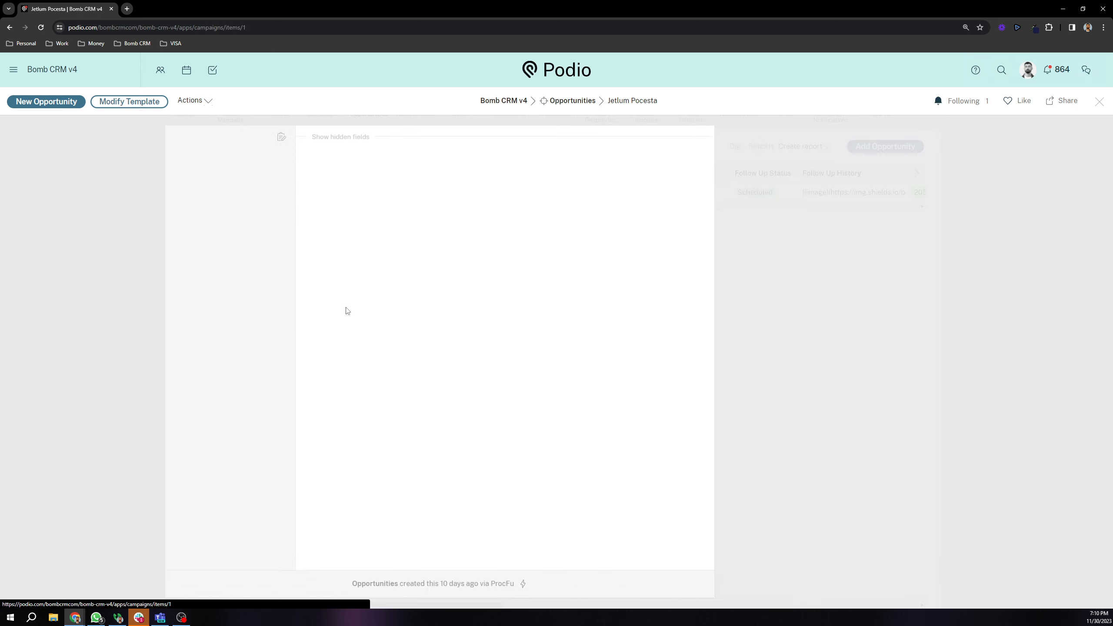
scroll(311, 380, down, 2)
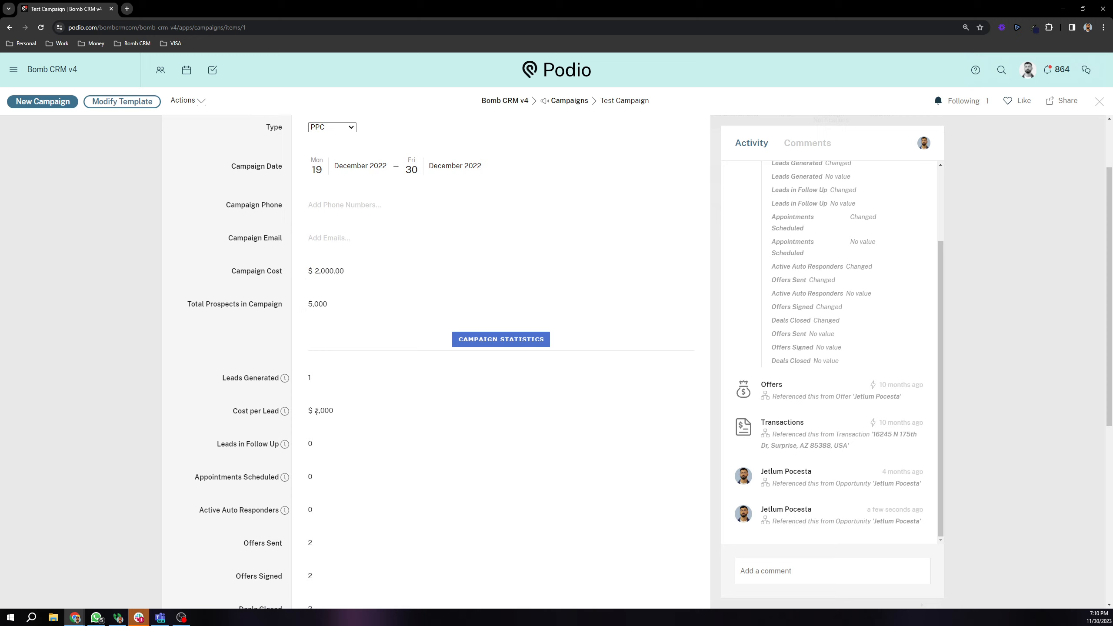
drag(305, 415, 381, 412)
key(alt+Left)
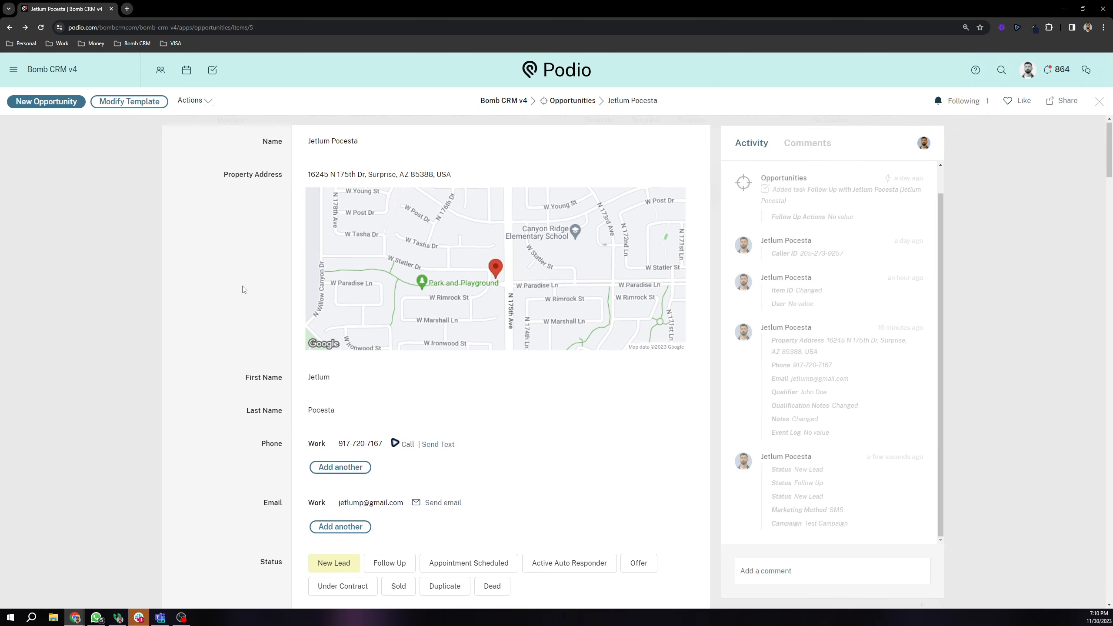
scroll(244, 288, down, 8)
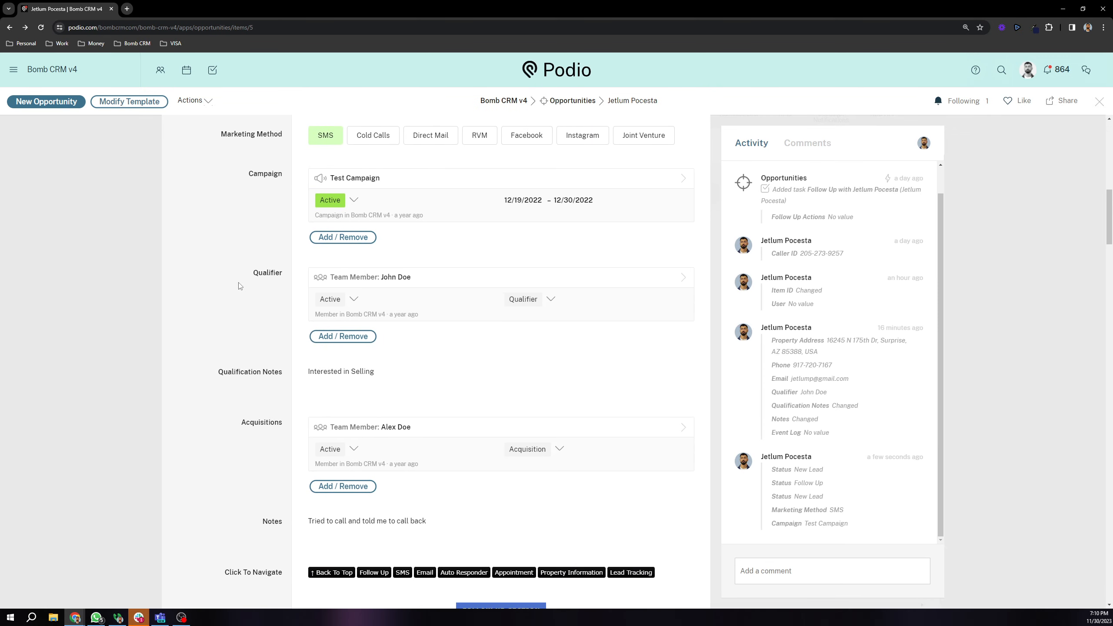
drag(241, 280, 284, 292)
scroll(259, 347, down, 1)
drag(219, 330, 271, 416)
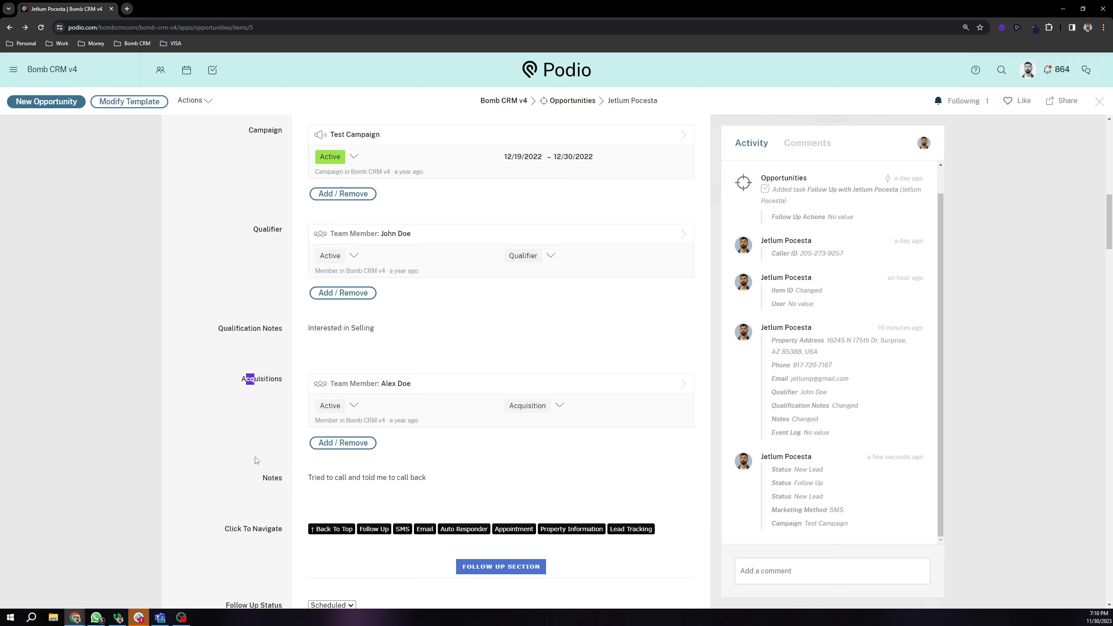
click(263, 475)
drag(207, 332, 280, 329)
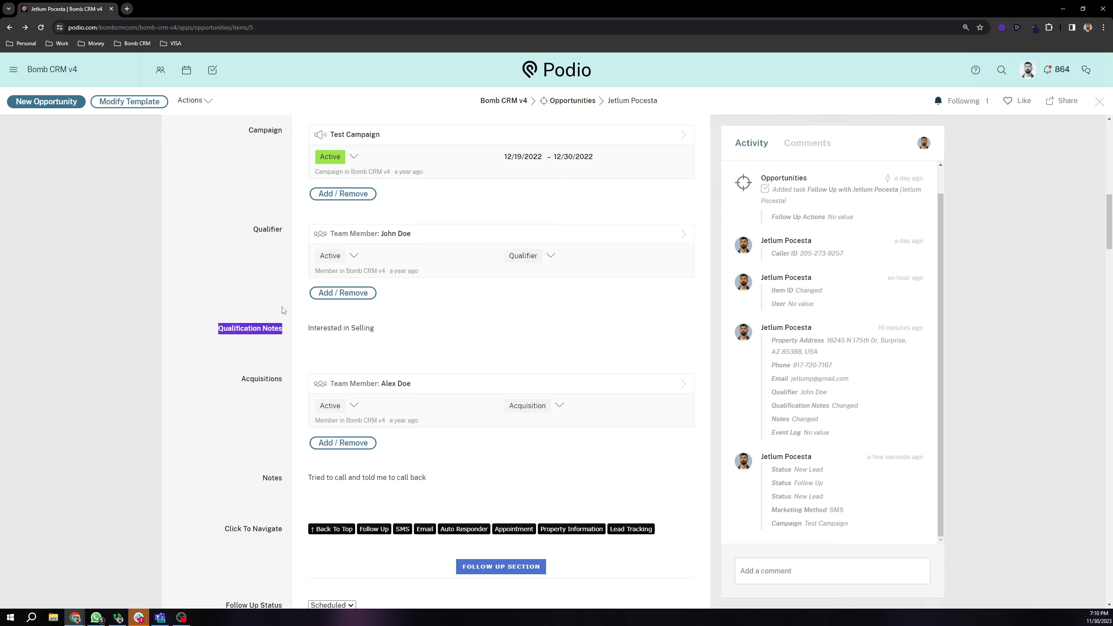
scroll(207, 369, down, 3)
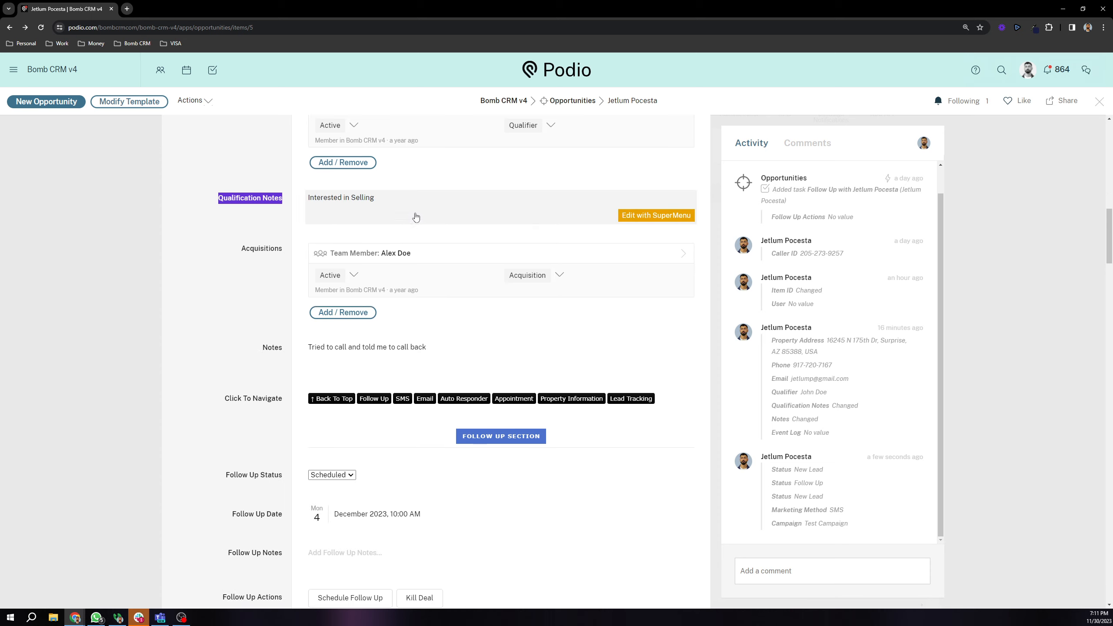
scroll(447, 266, up, 2)
click(240, 341)
drag(240, 341, 293, 347)
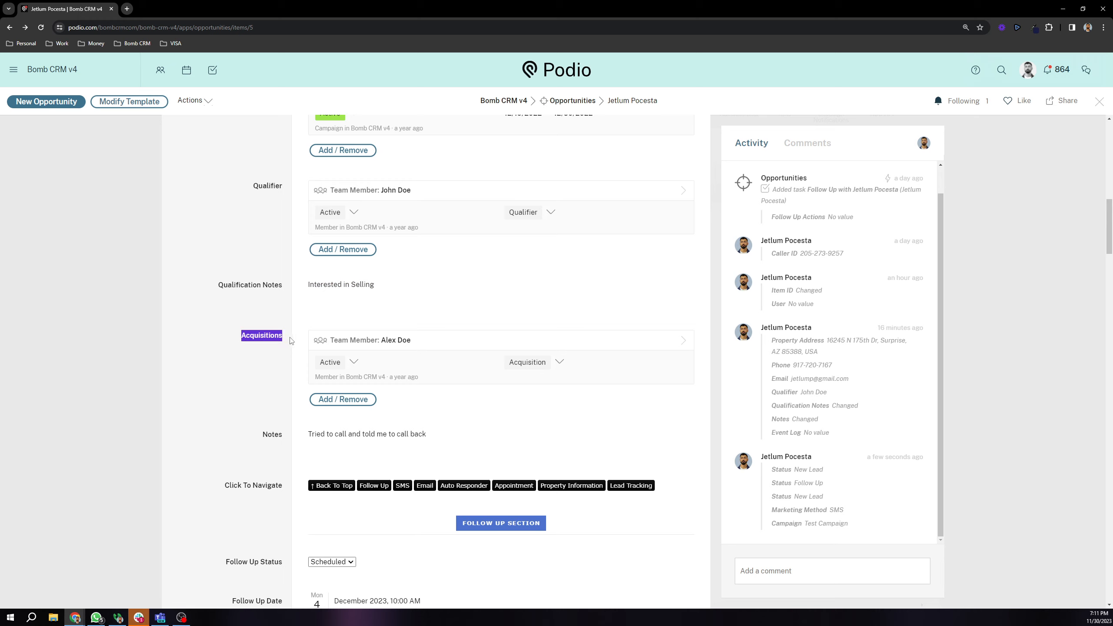
scroll(298, 351, down, 1)
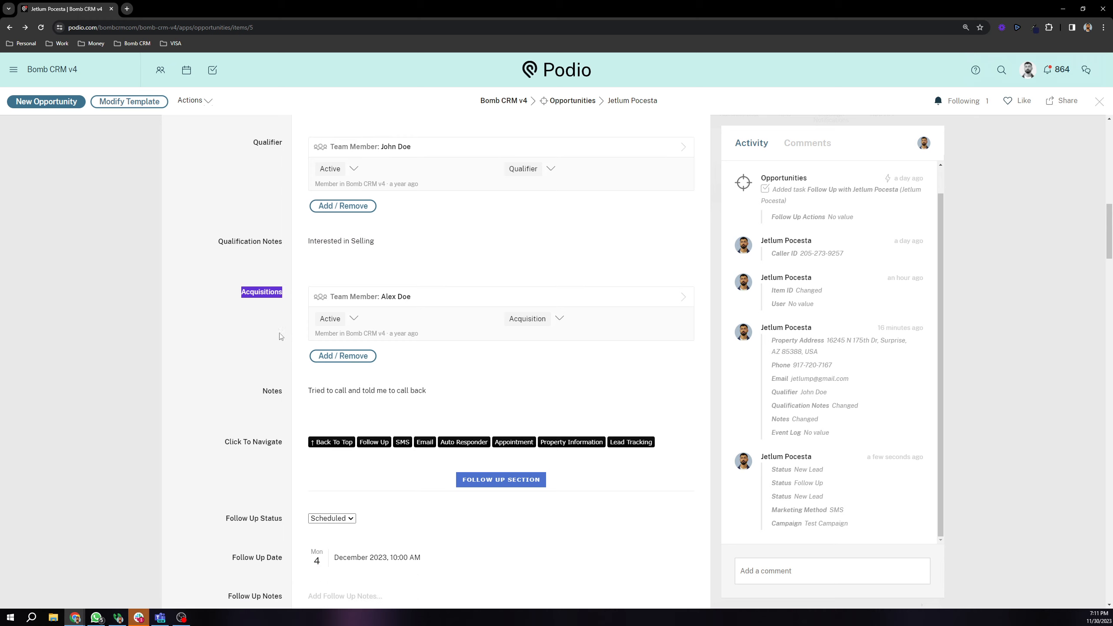
scroll(257, 349, down, 3)
scroll(307, 342, up, 3)
click(370, 334)
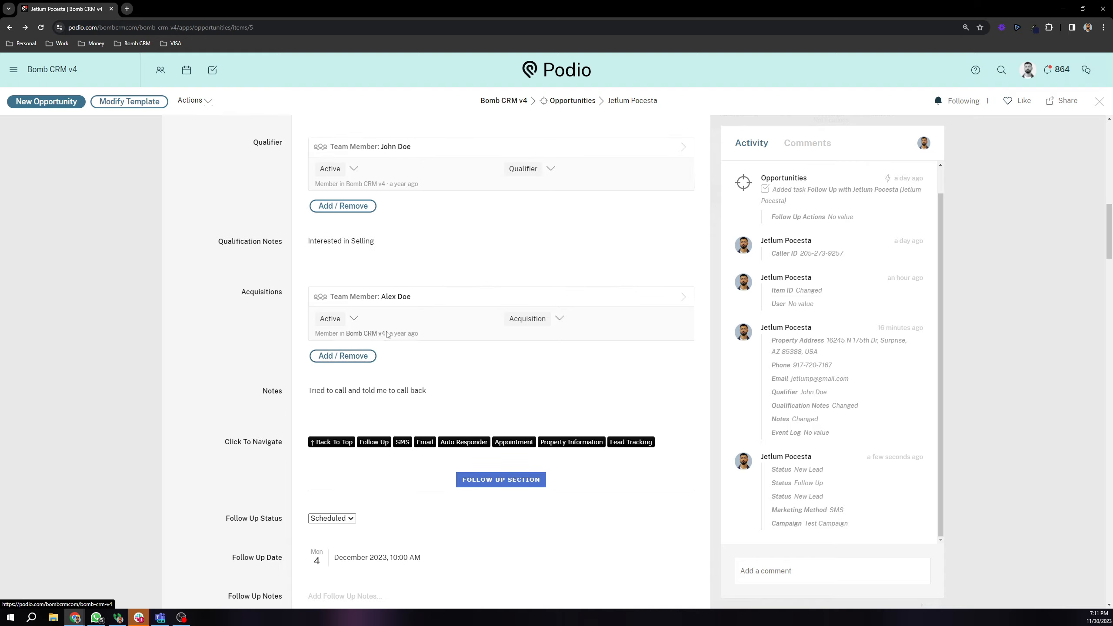
scroll(369, 355, down, 1)
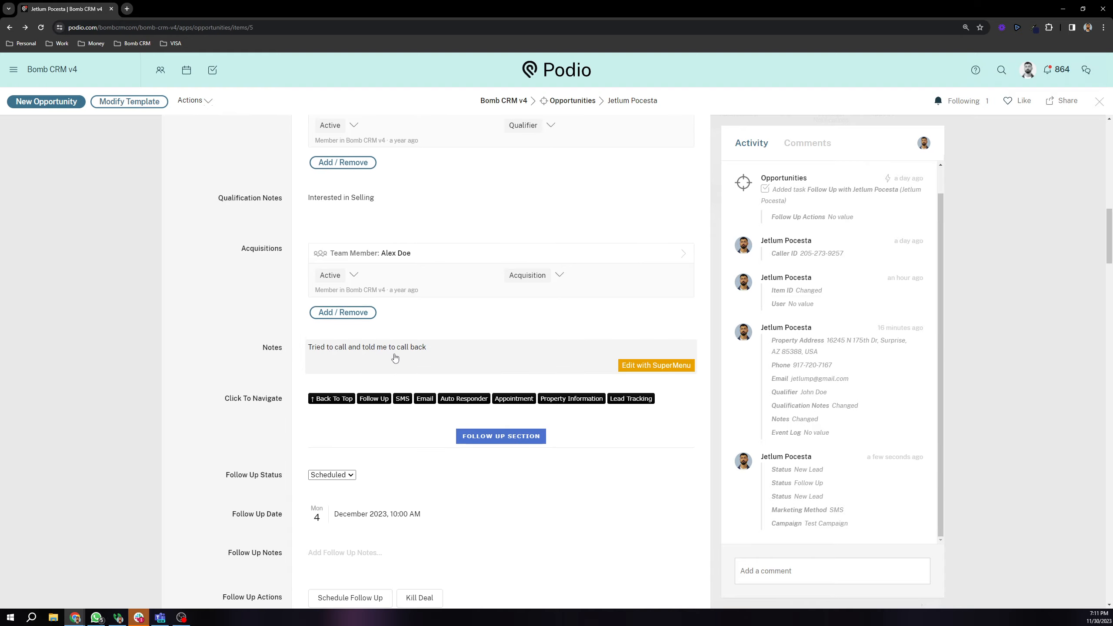
scroll(257, 366, down, 1)
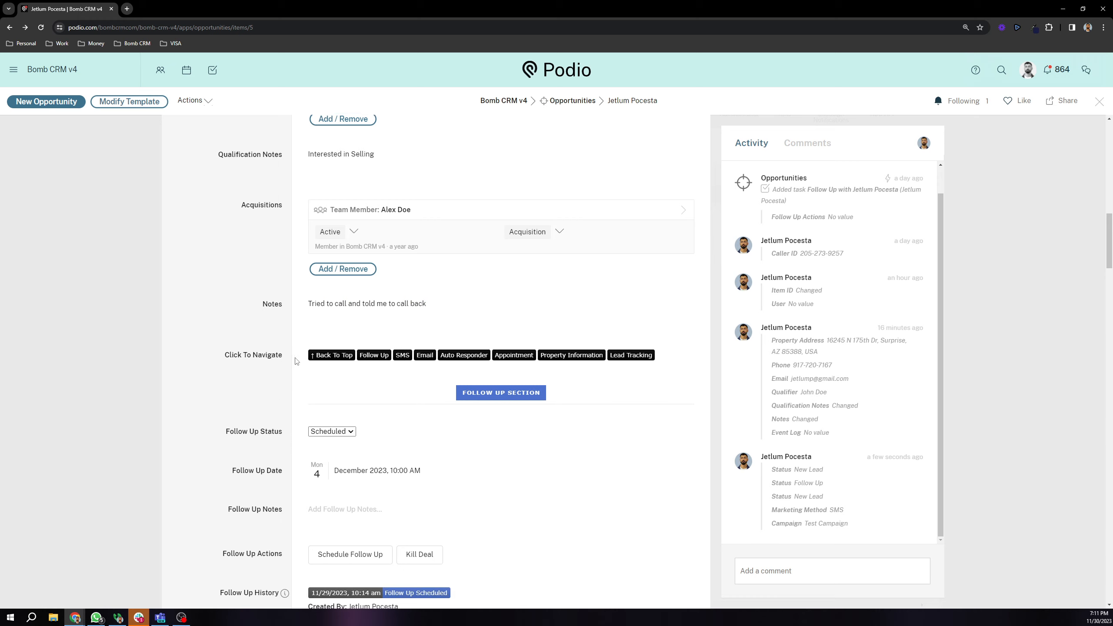
Step: Jump through Follow Up, SMS, Email, Auto Responder, Appointment and Lead Tracking, ending on Property Information
click(381, 356)
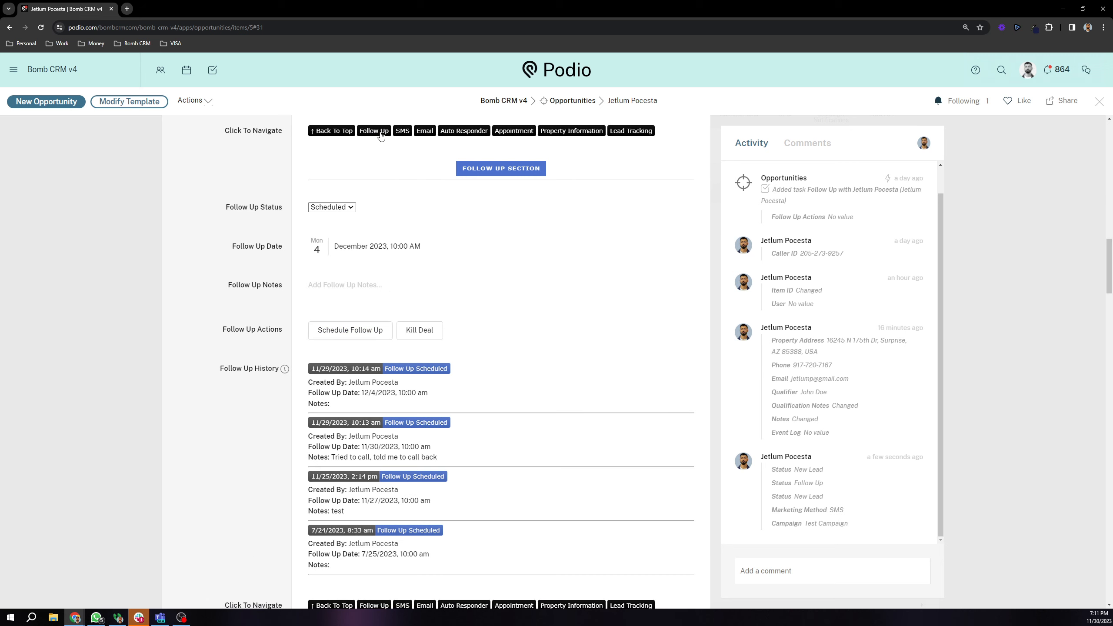
click(403, 134)
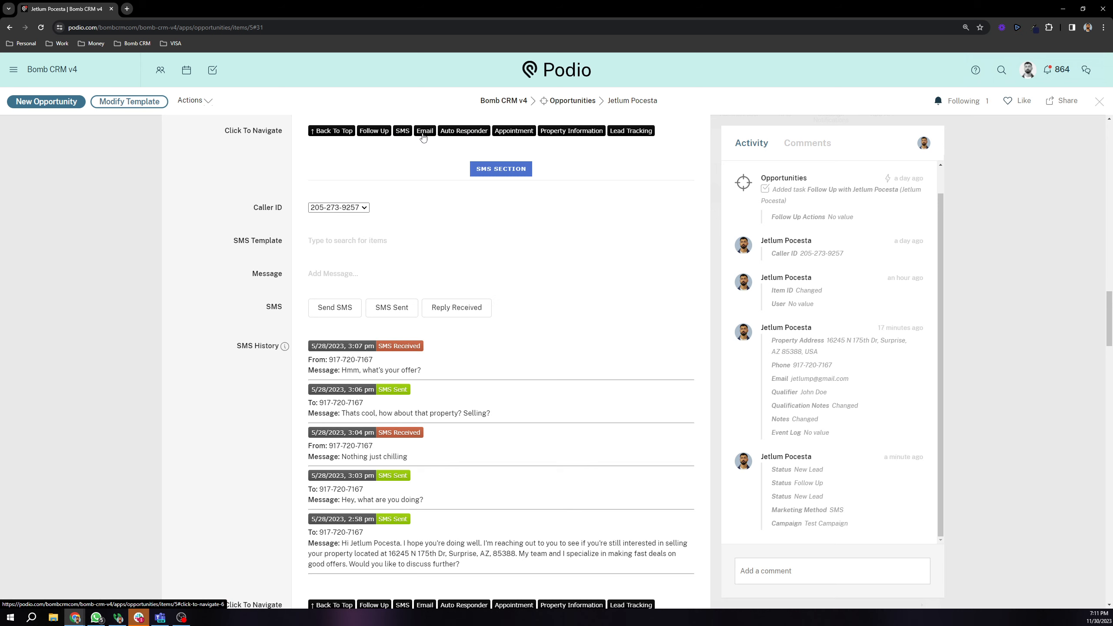
click(425, 134)
click(468, 136)
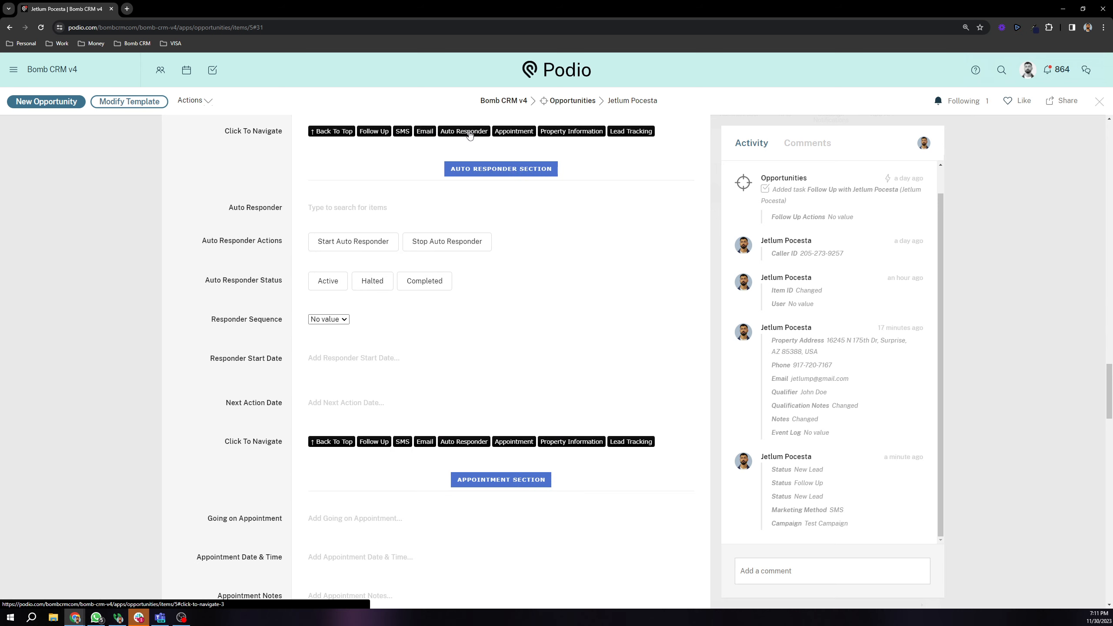
click(511, 137)
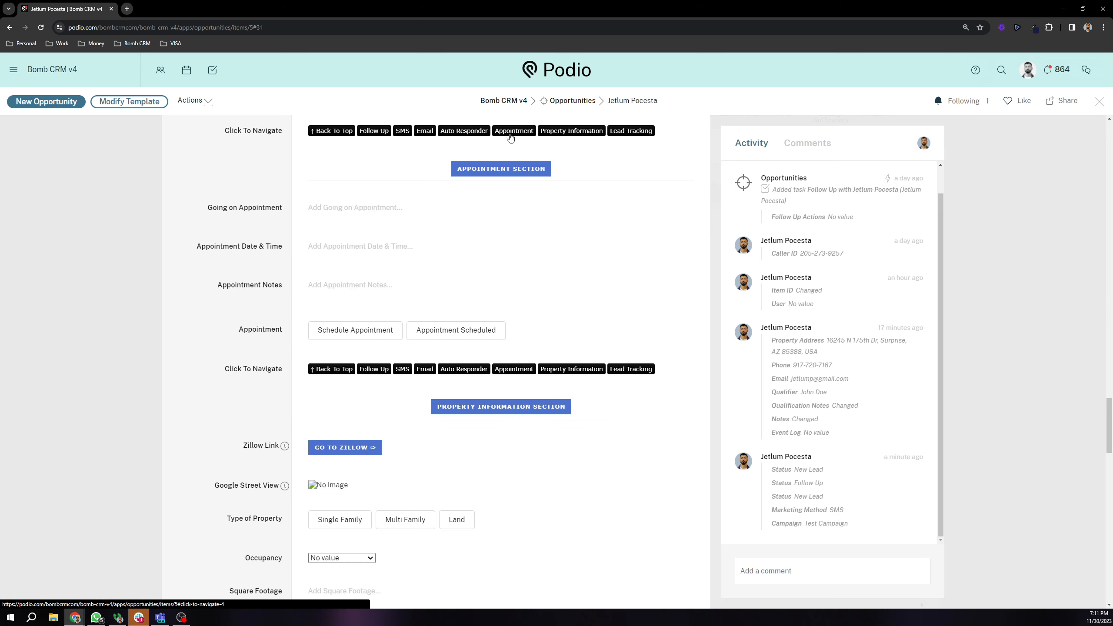
click(586, 135)
click(631, 132)
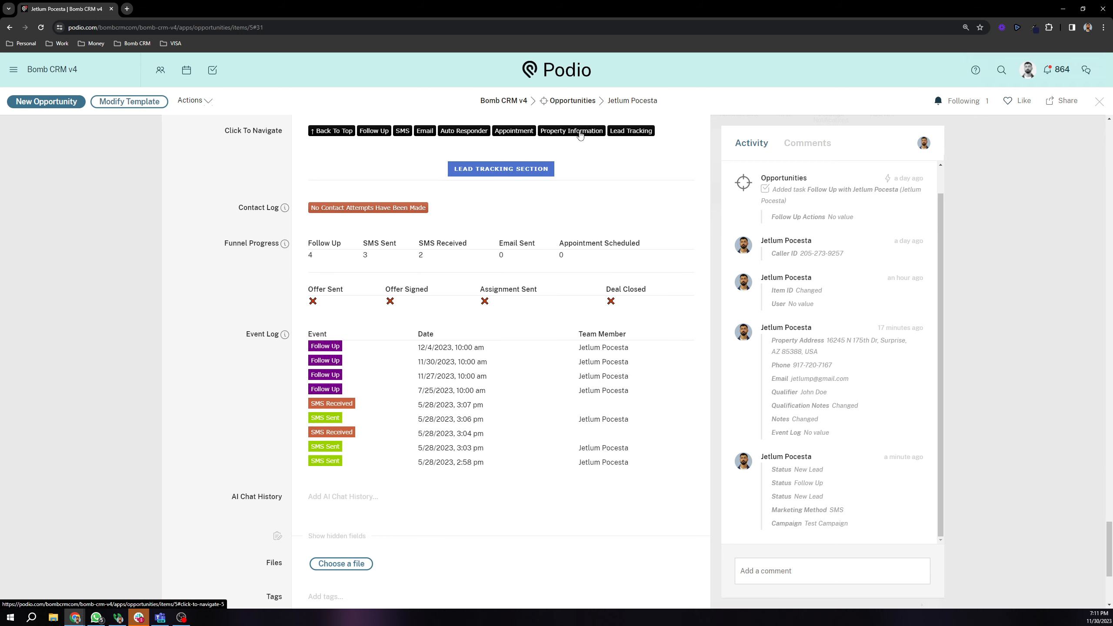
click(576, 135)
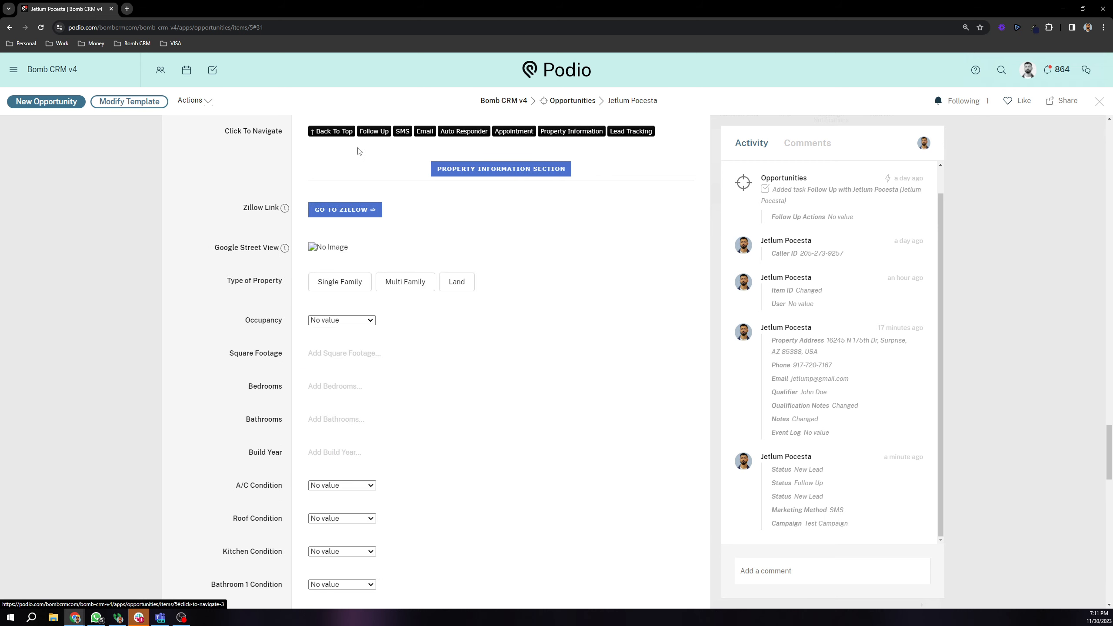
Step: Highlight the Google Street View label and the No Image placeholder in Property Information
triple_click(224, 248)
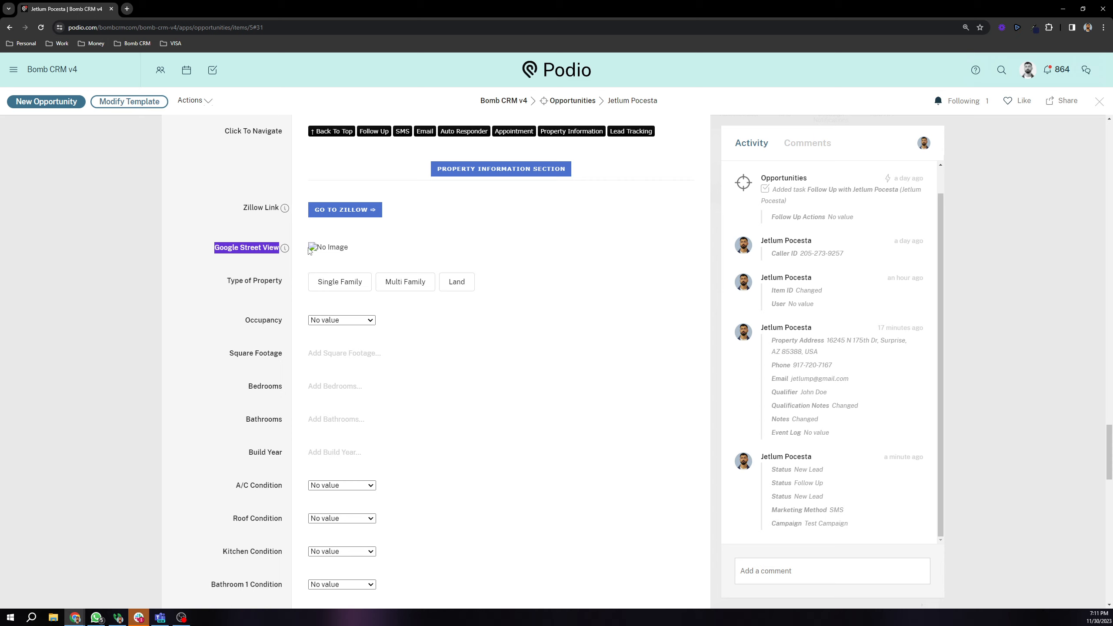
click(310, 251)
drag(305, 251, 376, 251)
click(354, 253)
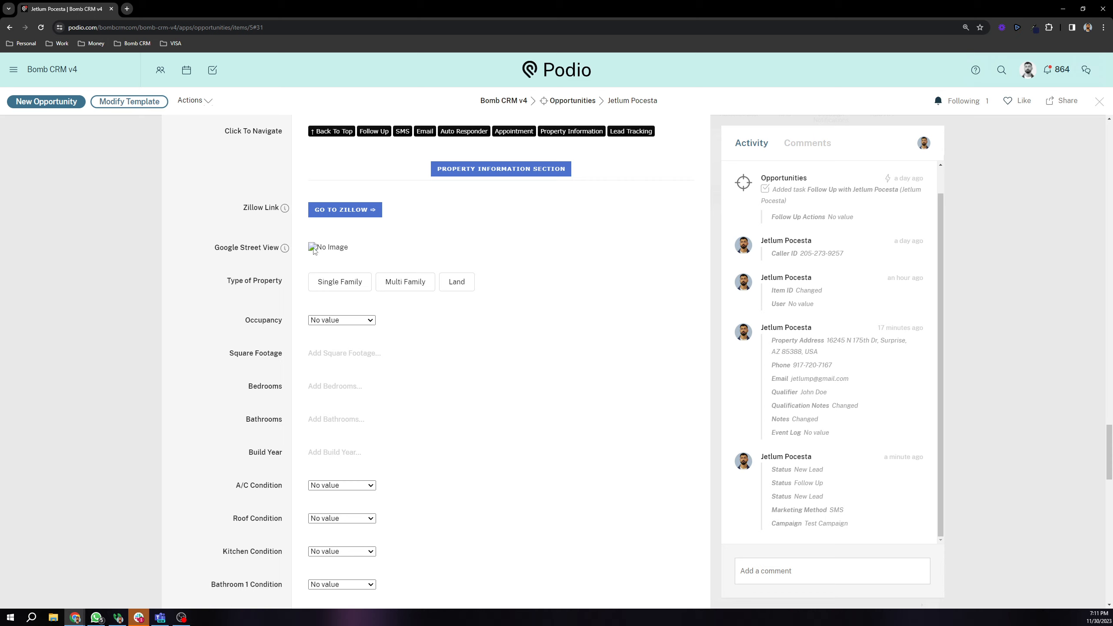
drag(307, 246, 388, 246)
click(356, 259)
scroll(281, 311, up, 1)
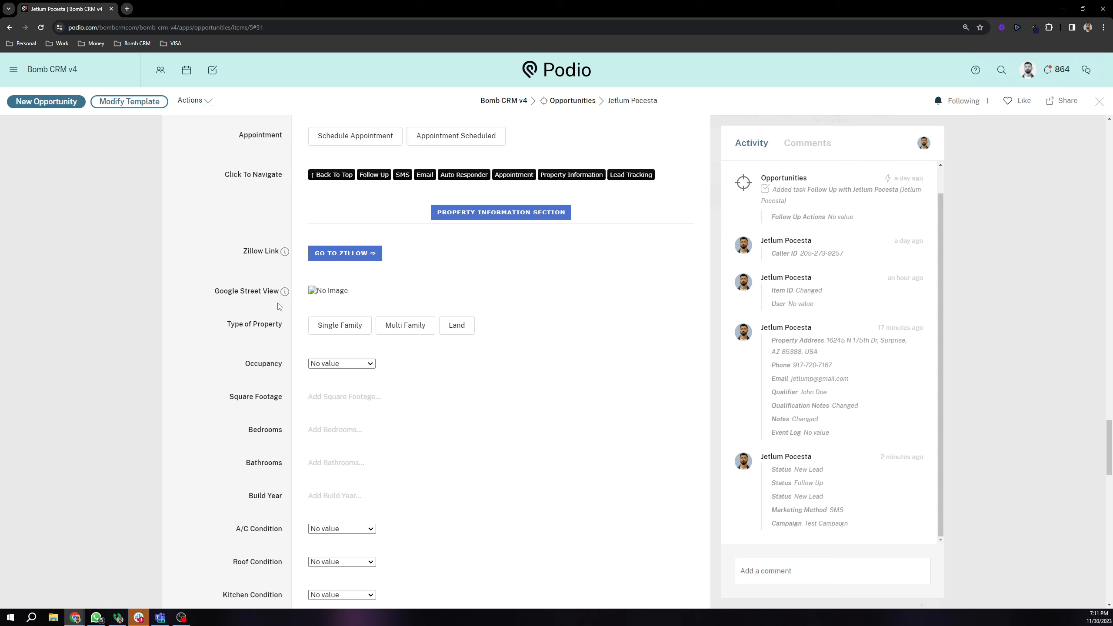
Step: Jump back to the Follow Up section and scroll through its four Follow Up History entries
click(375, 175)
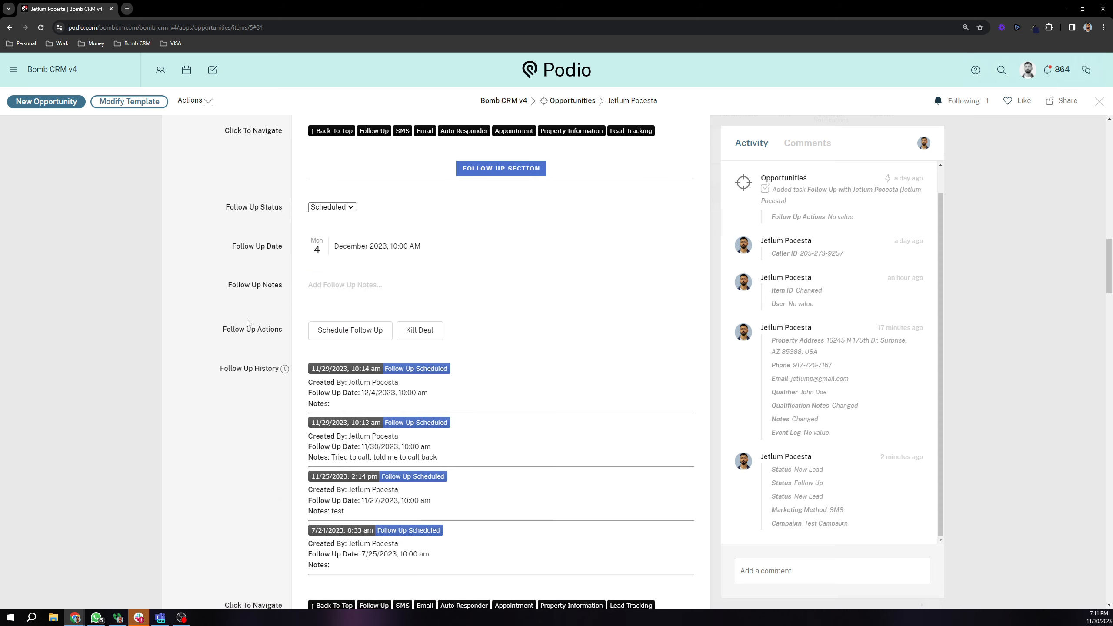
scroll(249, 313, down, 1)
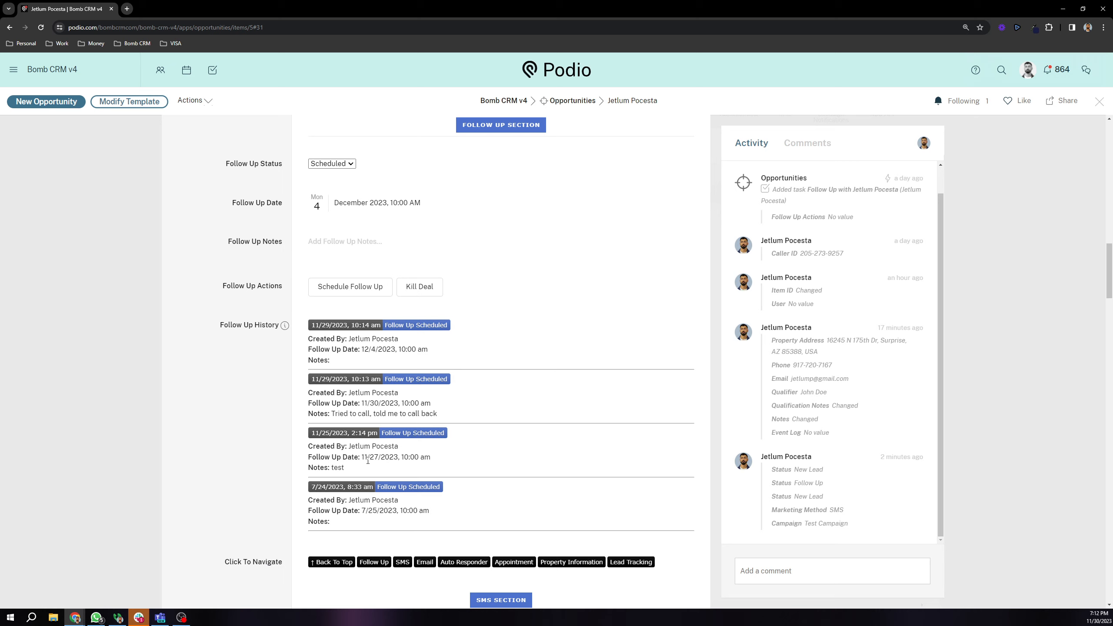
scroll(369, 390, up, 1)
scroll(372, 436, down, 1)
scroll(376, 423, down, 1)
scroll(377, 428, up, 1)
scroll(376, 427, up, 8)
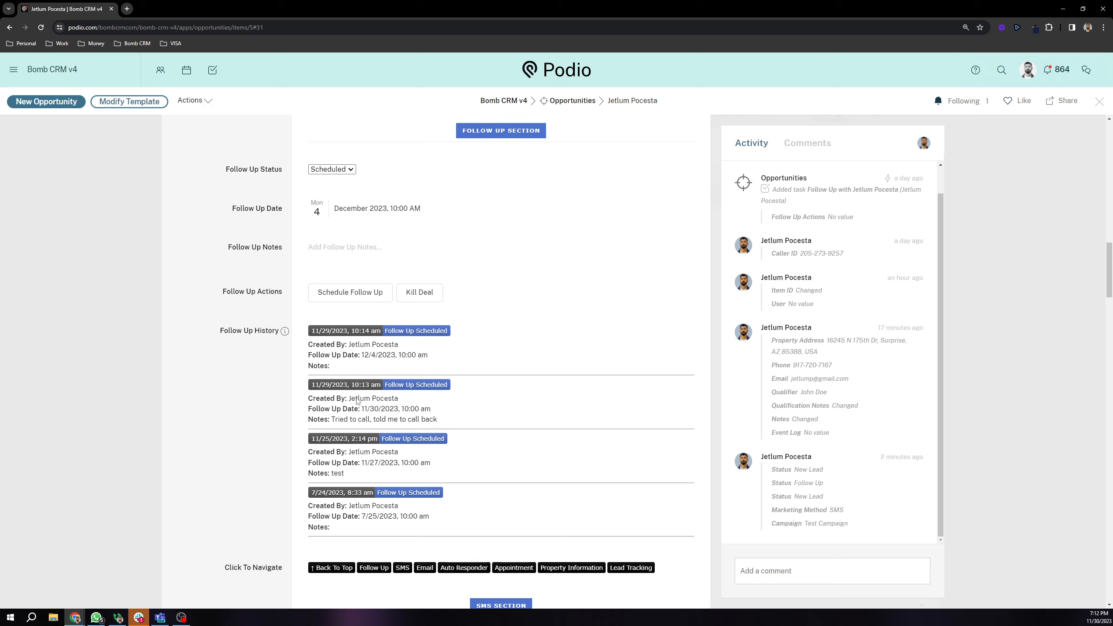
scroll(302, 364, up, 5)
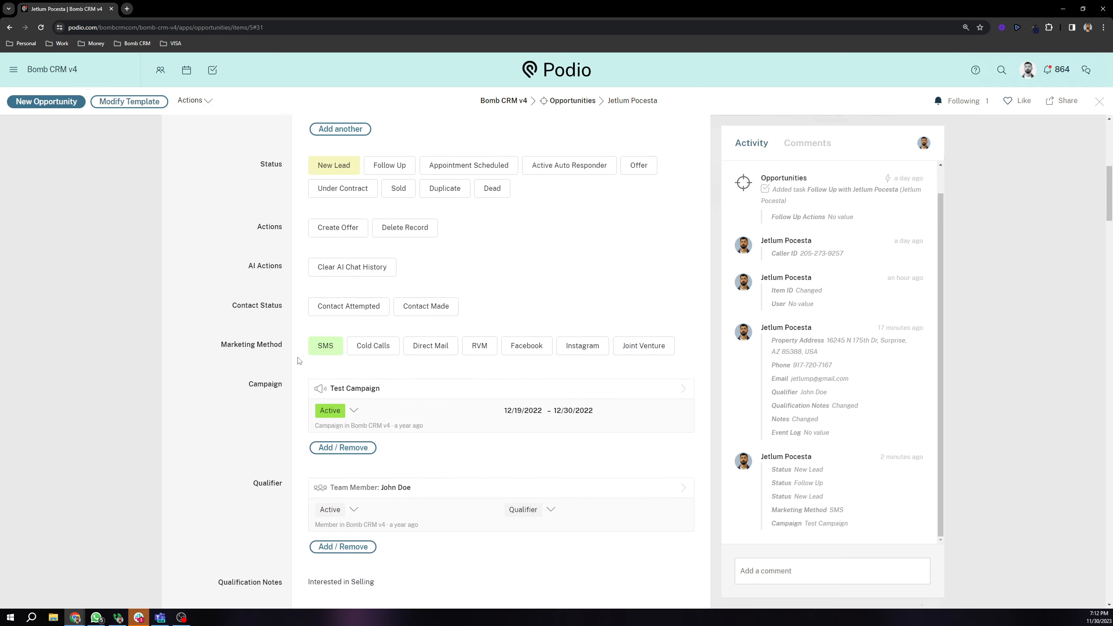
scroll(292, 360, down, 7)
scroll(289, 367, down, 4)
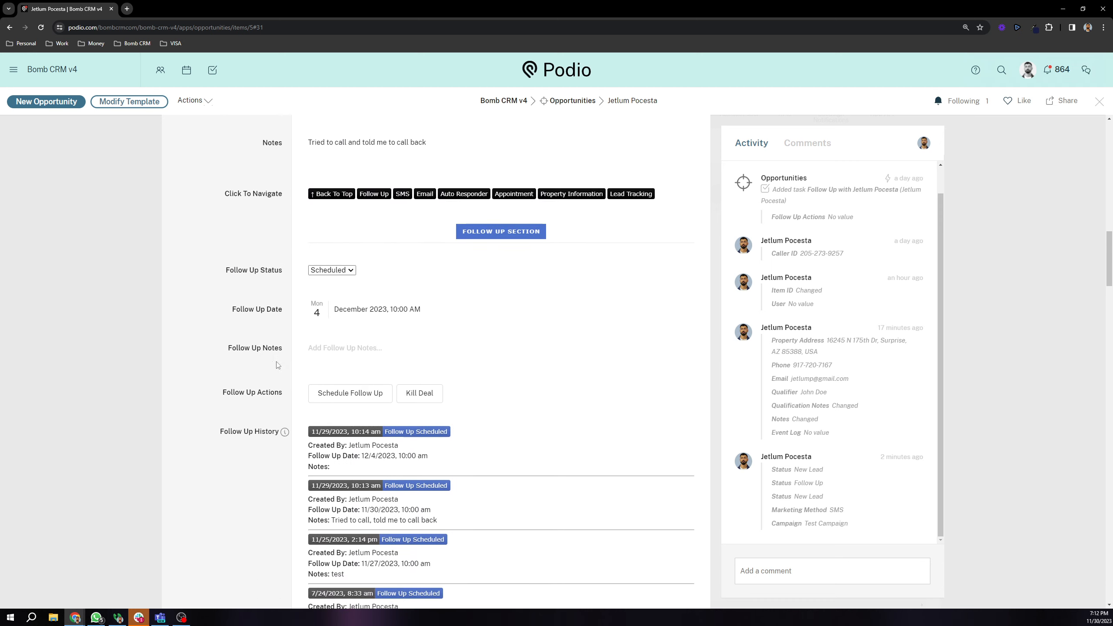
scroll(285, 273, down, 2)
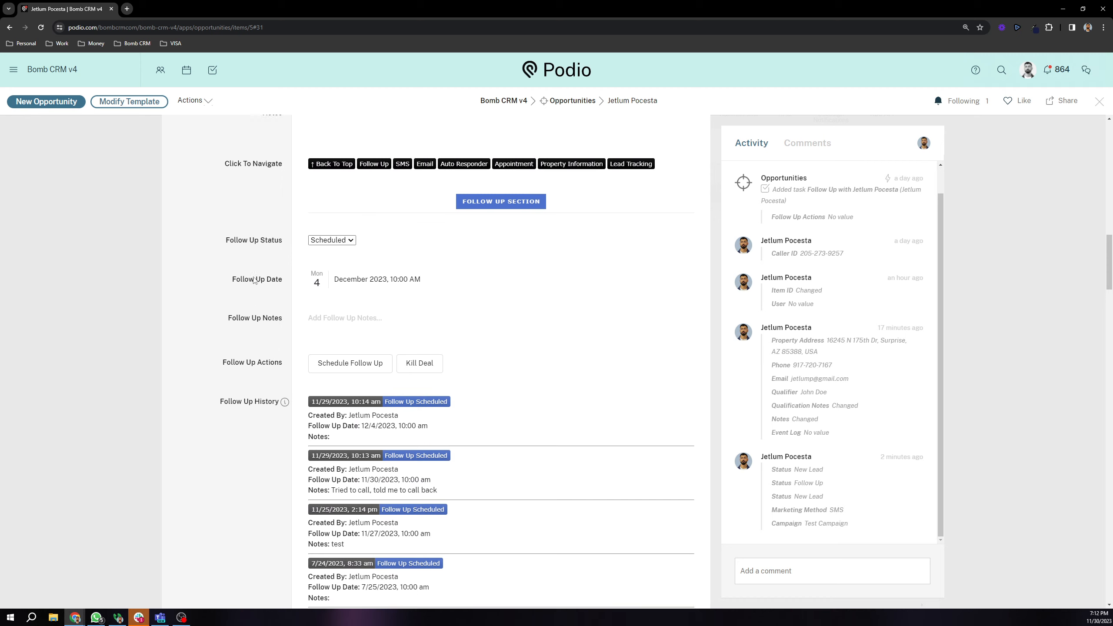
Step: Clear Follow Up Status to No value and set Follow Up Date to 12/05/2023, 10:30 AM
click(332, 164)
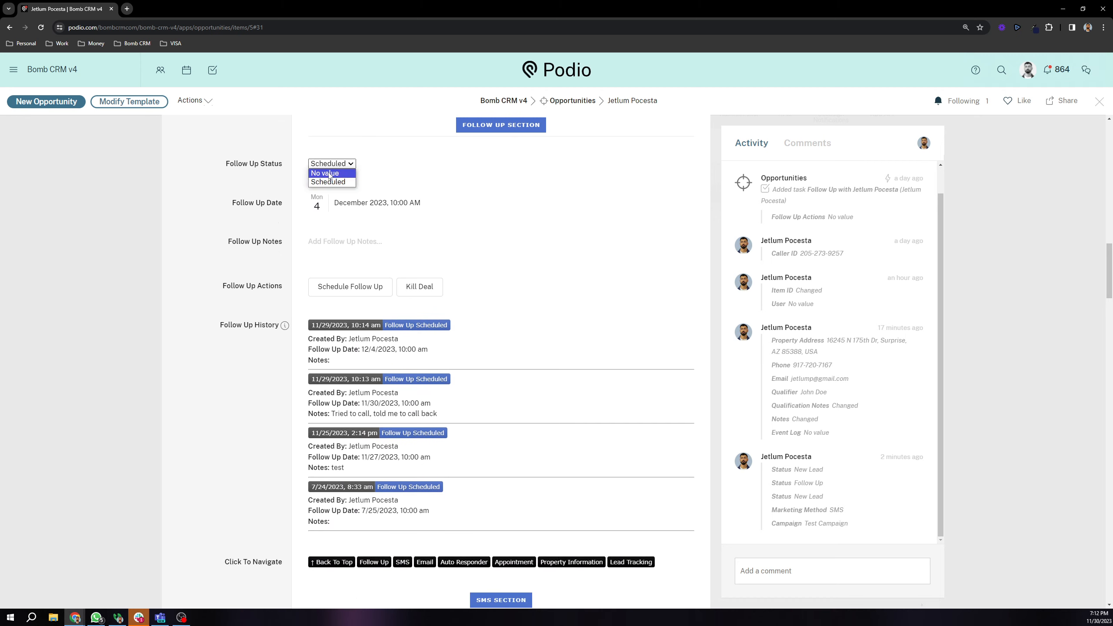
click(330, 173)
click(323, 225)
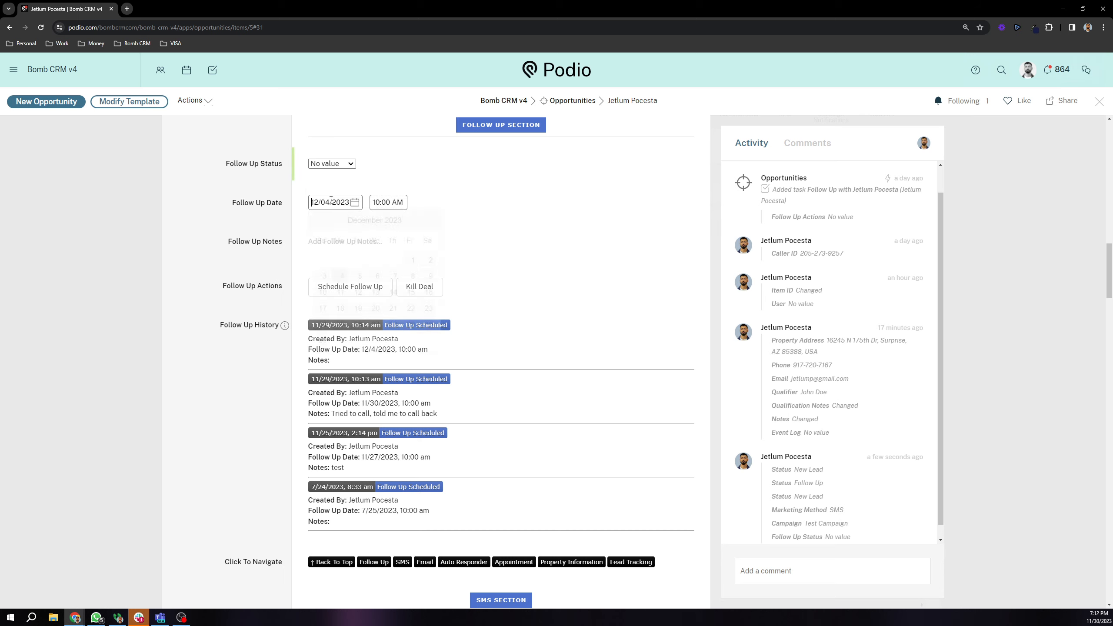
click(360, 276)
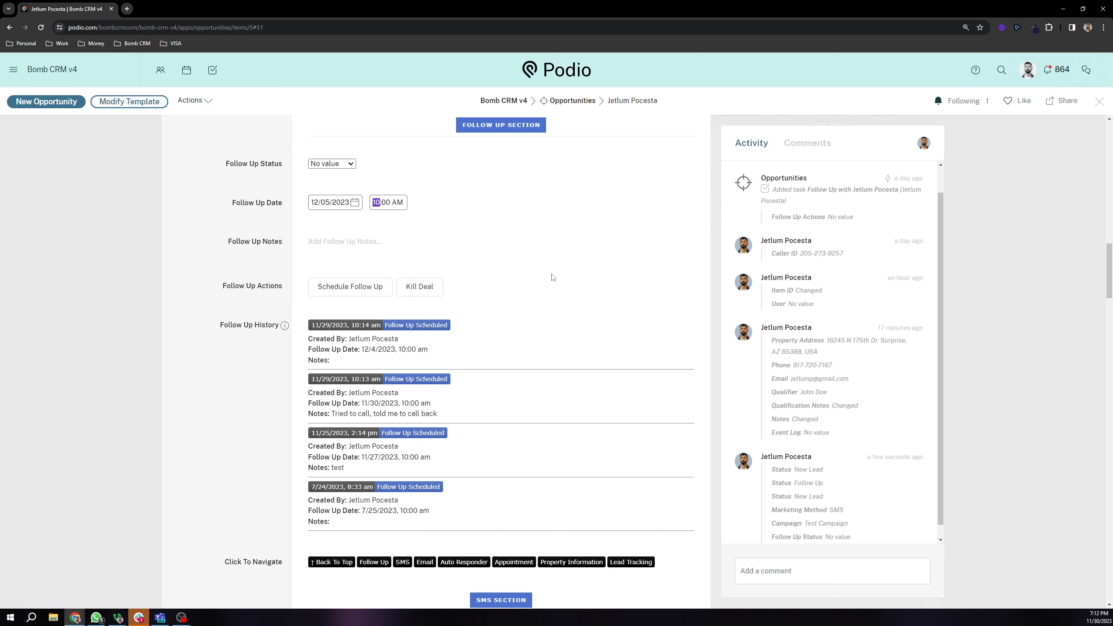
key(Tab)
click(262, 256)
Step: Enter the Follow Up Notes 'told me to call on tuesday' and save them
click(333, 242)
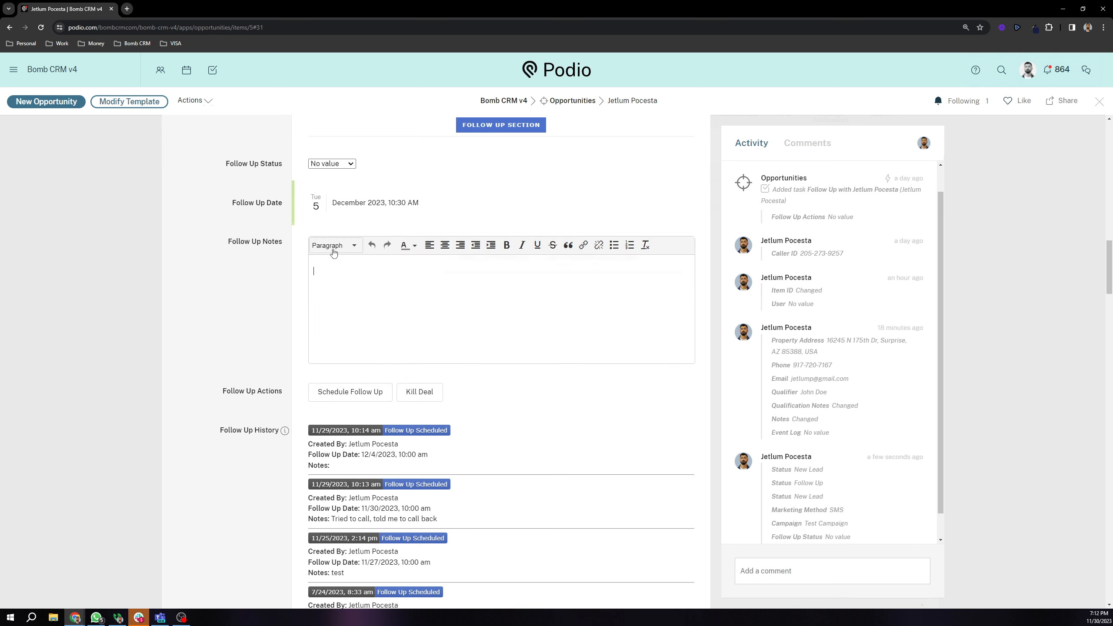
text(told me to cal)
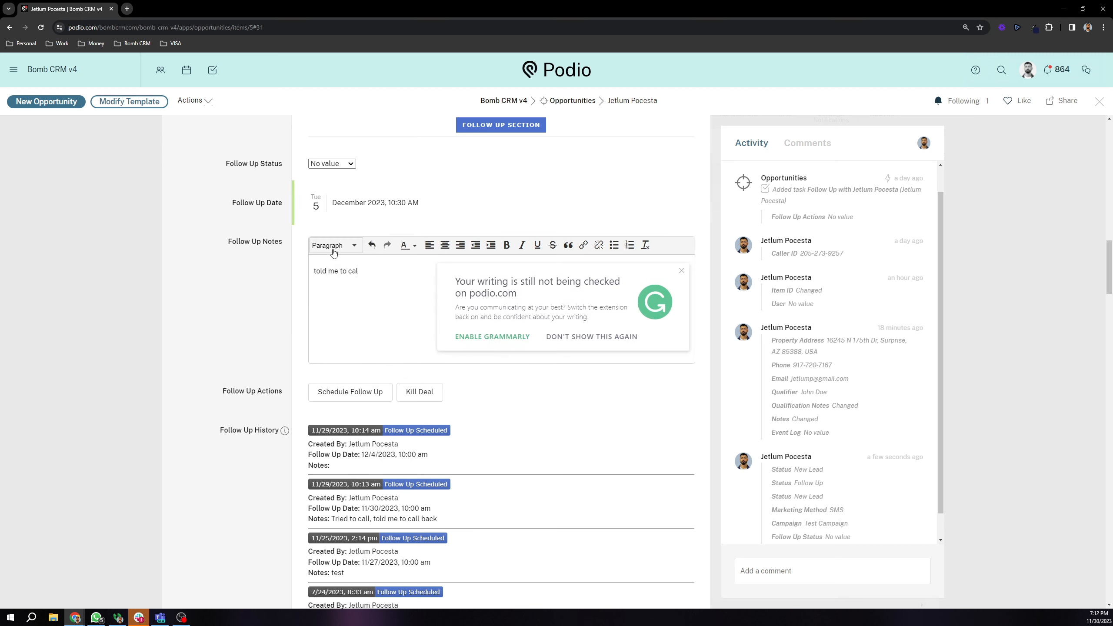
text(l on tuesday)
click(226, 313)
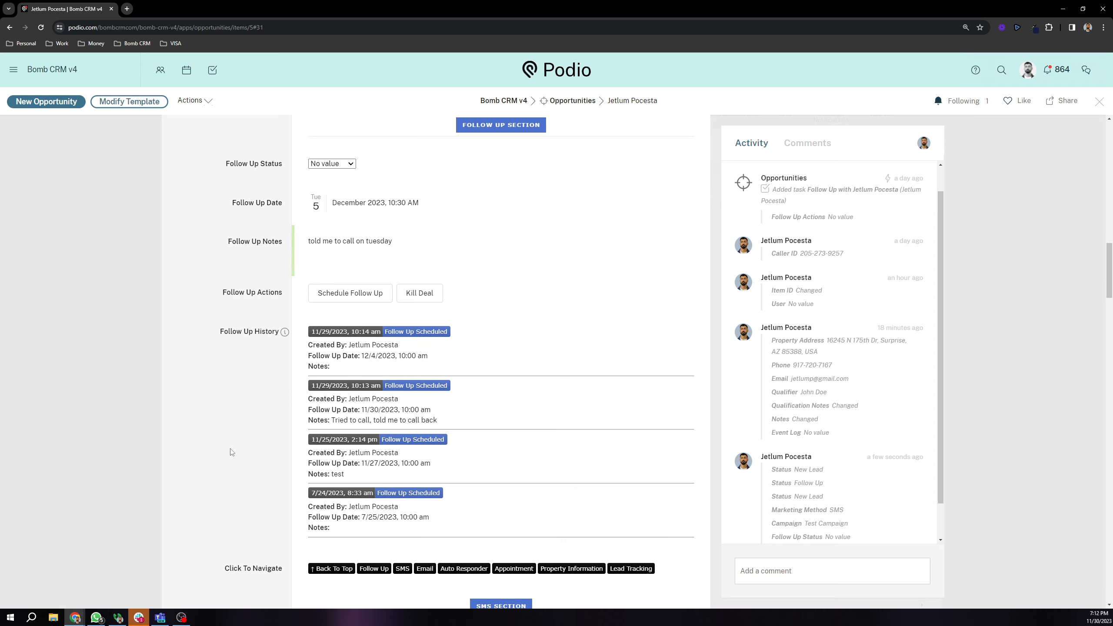
scroll(231, 452, up, 2)
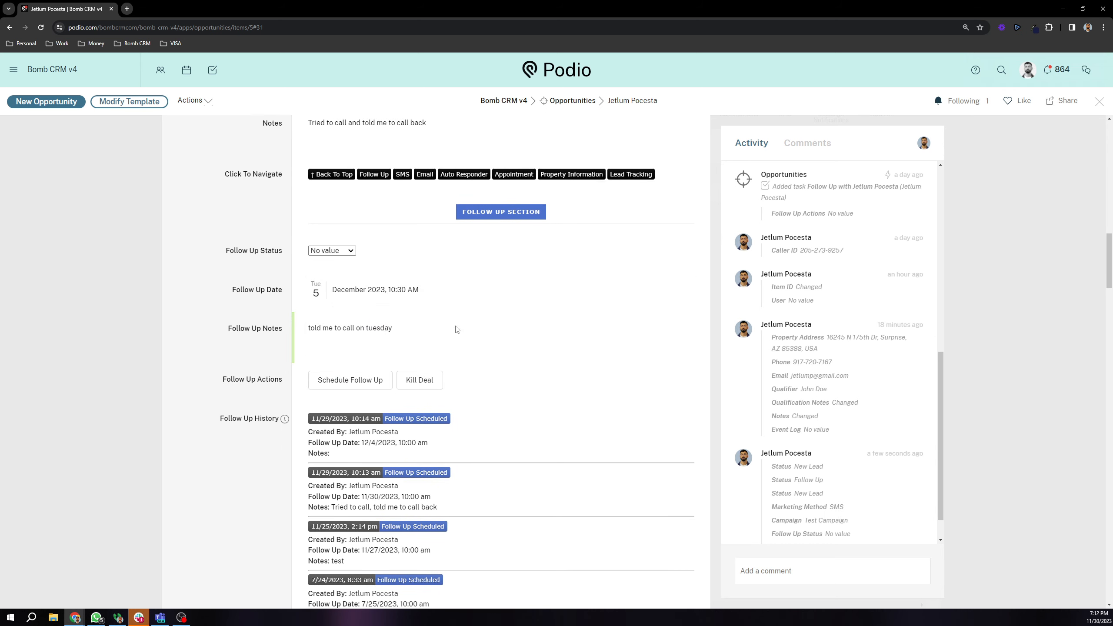
scroll(259, 336, down, 1)
scroll(244, 335, down, 1)
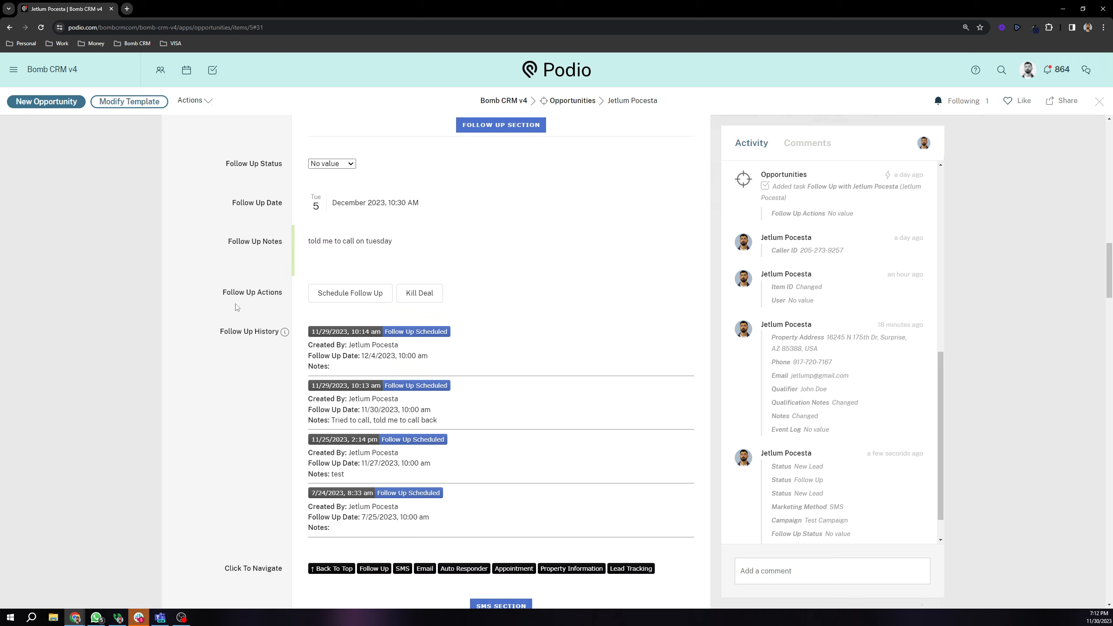
drag(223, 294, 287, 302)
click(254, 293)
scroll(247, 268, up, 1)
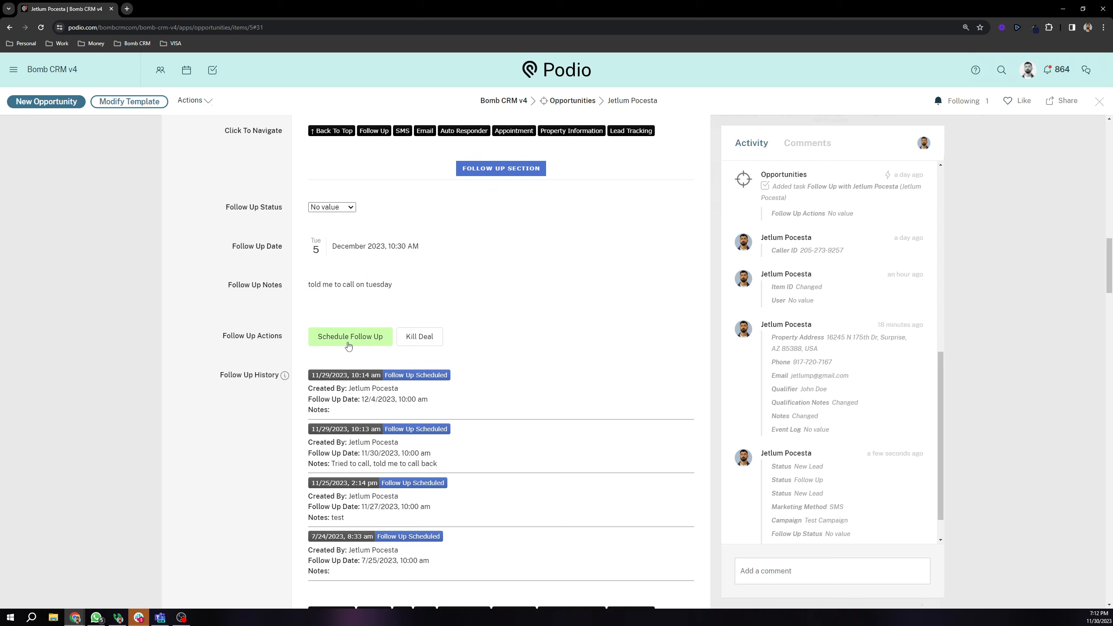
click(351, 342)
scroll(235, 228, down, 1)
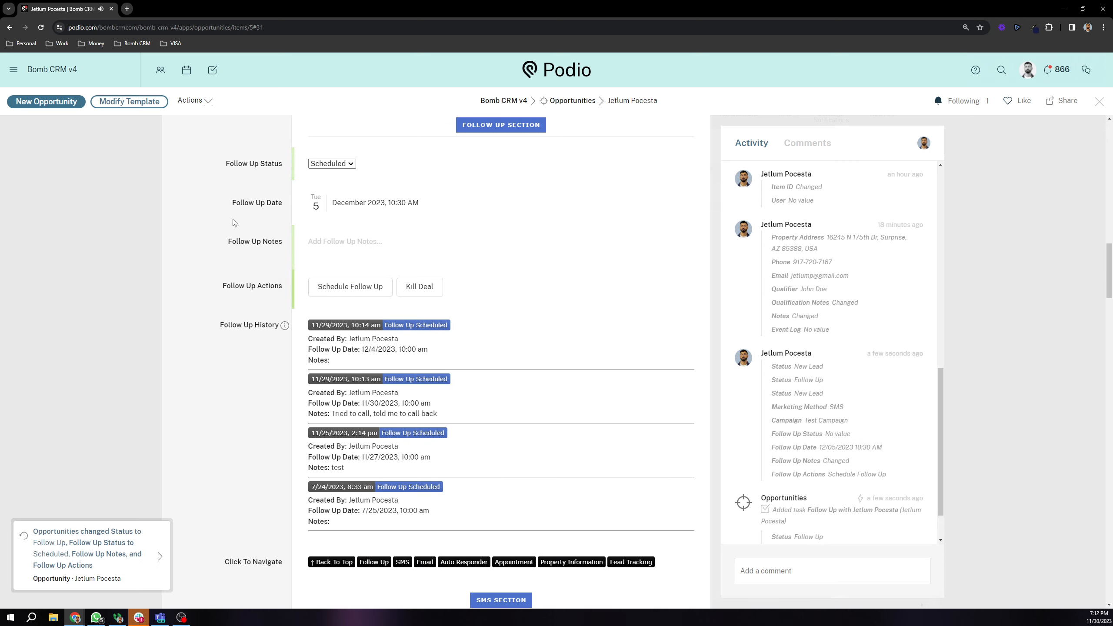
scroll(833, 438, down, 1)
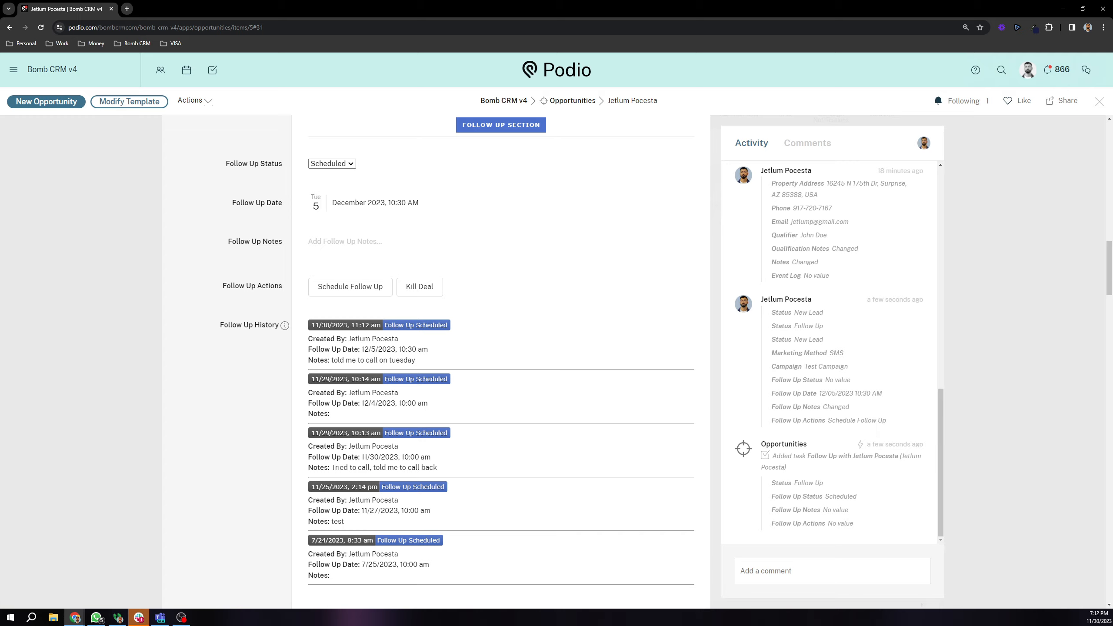
drag(1110, 261, 1110, 578)
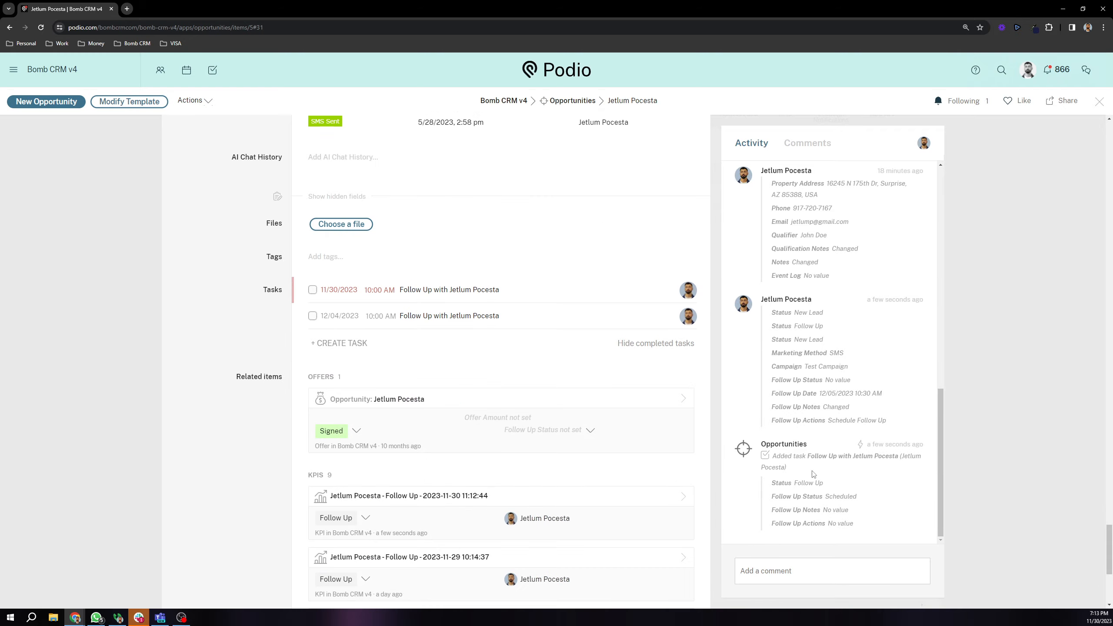
drag(1102, 539, 1078, 245)
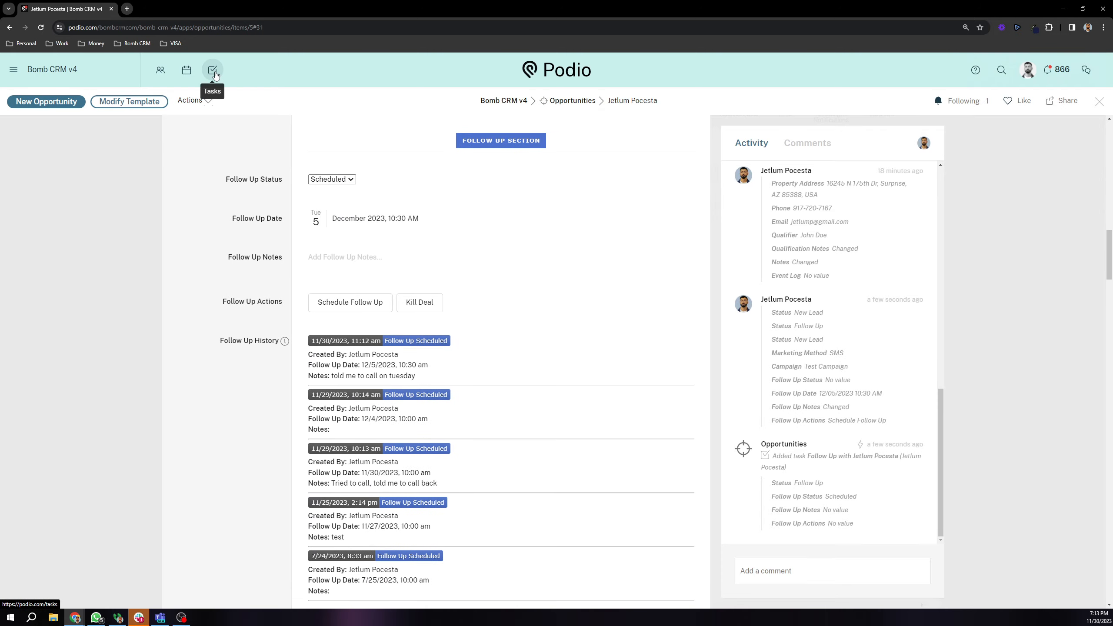
scroll(453, 290, down, 2)
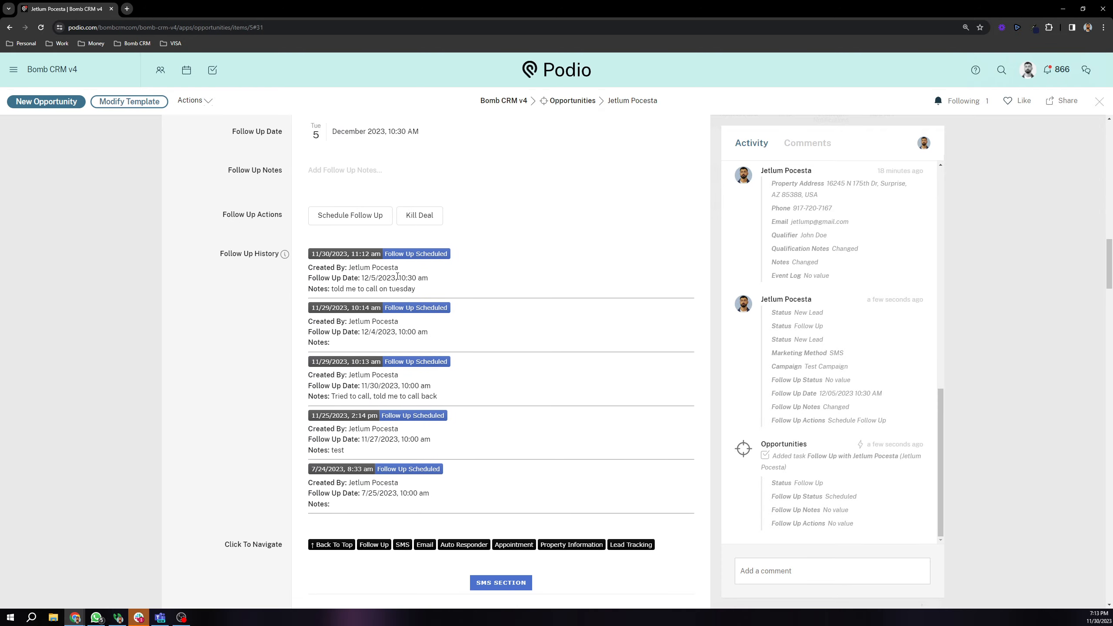
scroll(398, 276, up, 3)
drag(222, 224, 324, 218)
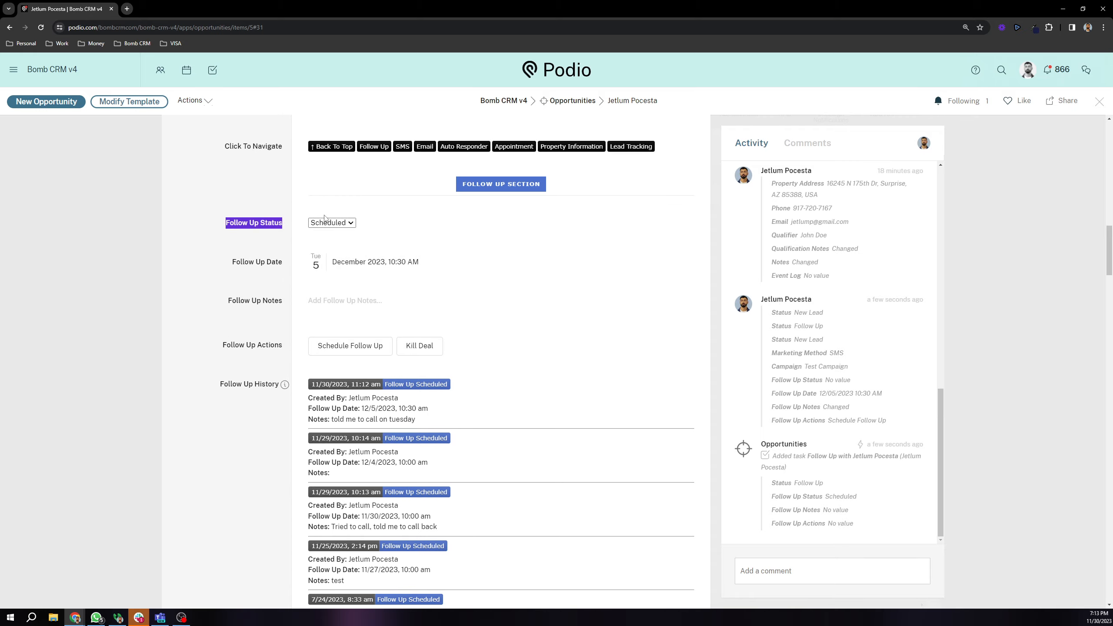
click(242, 262)
scroll(246, 263, up, 11)
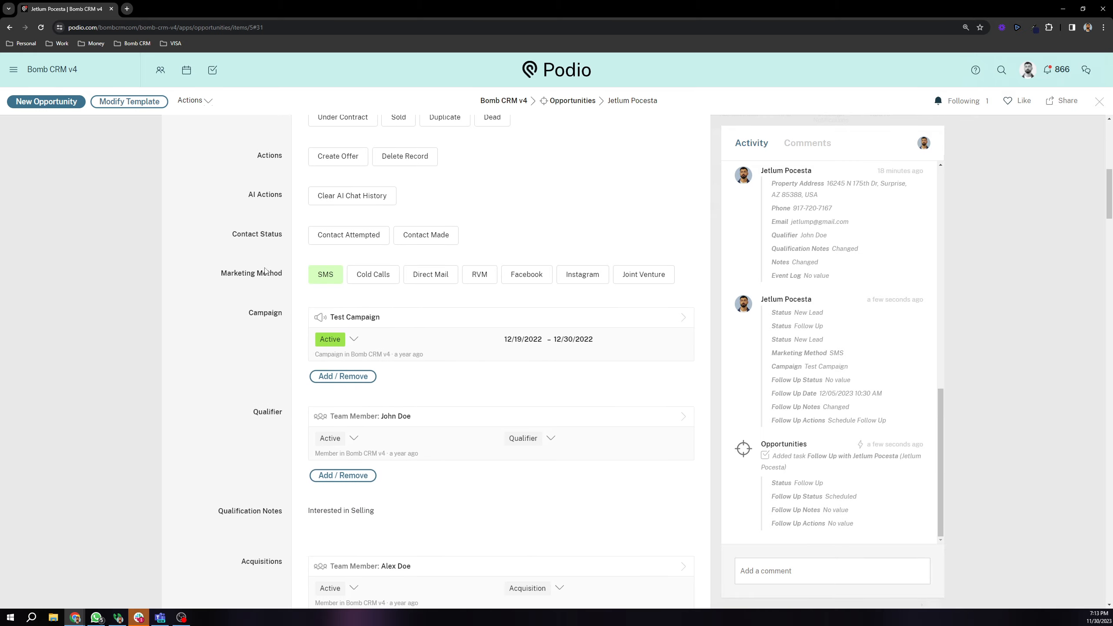
scroll(266, 271, up, 3)
drag(247, 225, 282, 223)
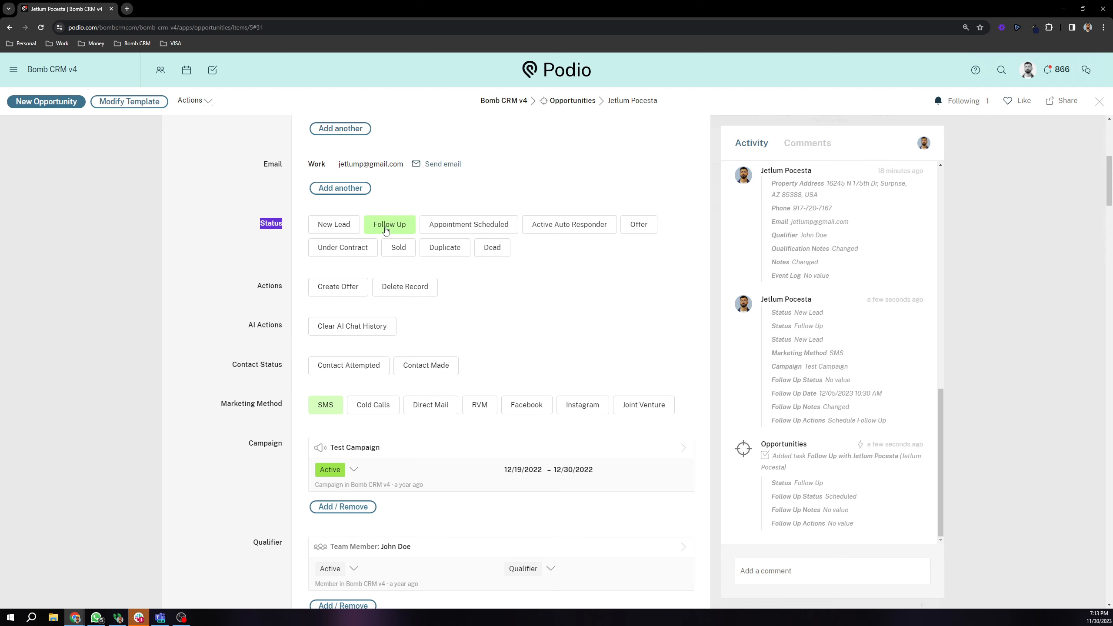
click(266, 300)
scroll(266, 300, down, 17)
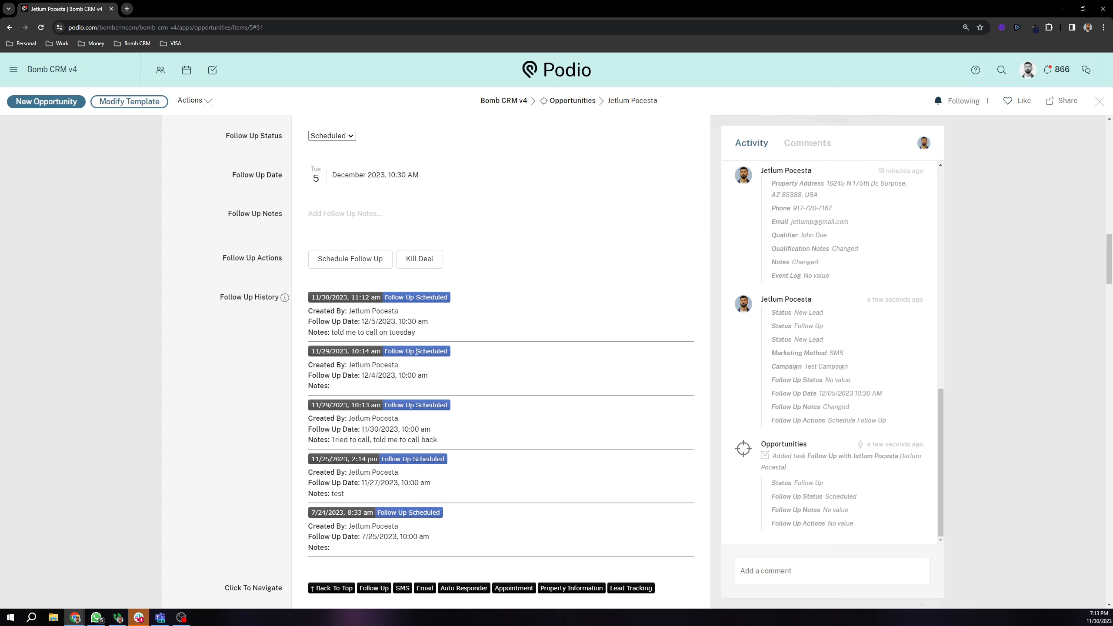
Step: Review the follow-up note and the original outreach message text in the SMS section
drag(334, 331, 413, 331)
scroll(393, 342, down, 2)
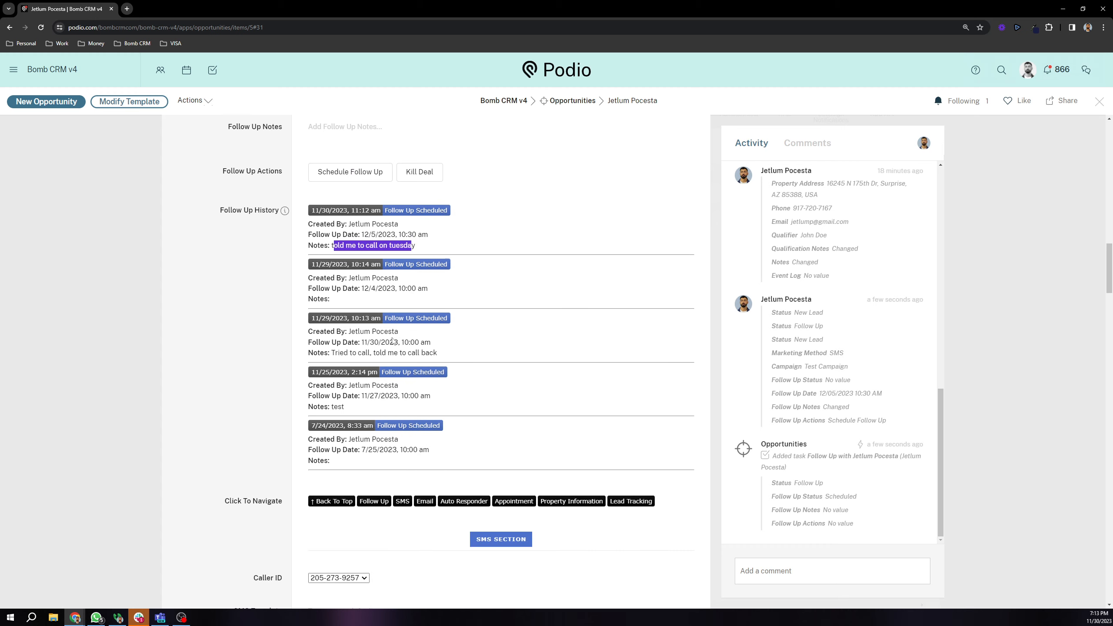
click(268, 301)
scroll(269, 304, down, 9)
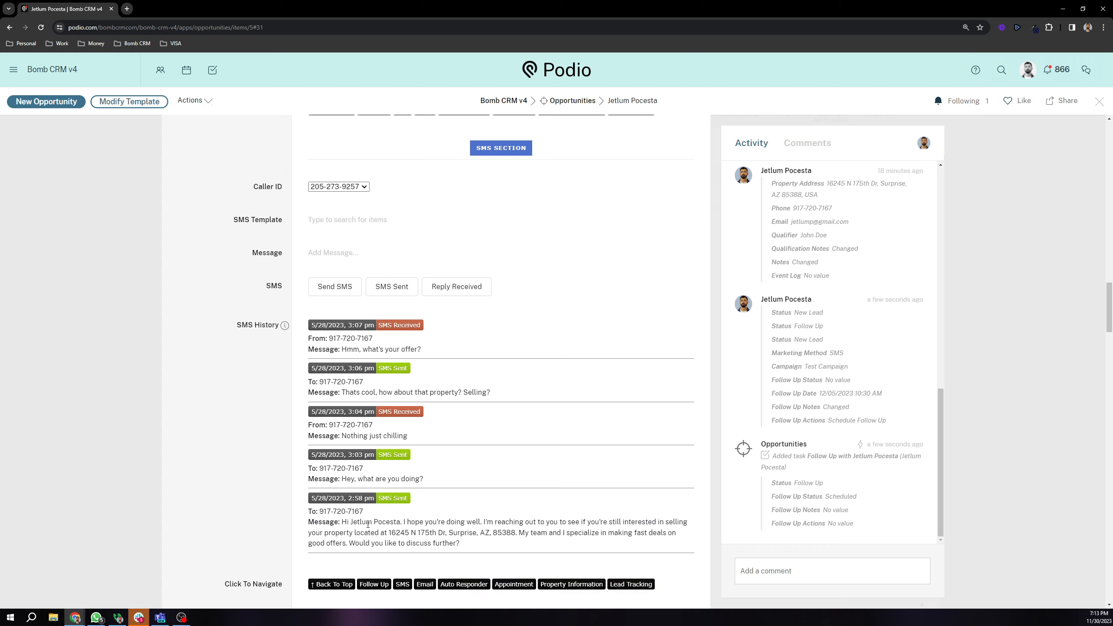
drag(367, 524, 500, 531)
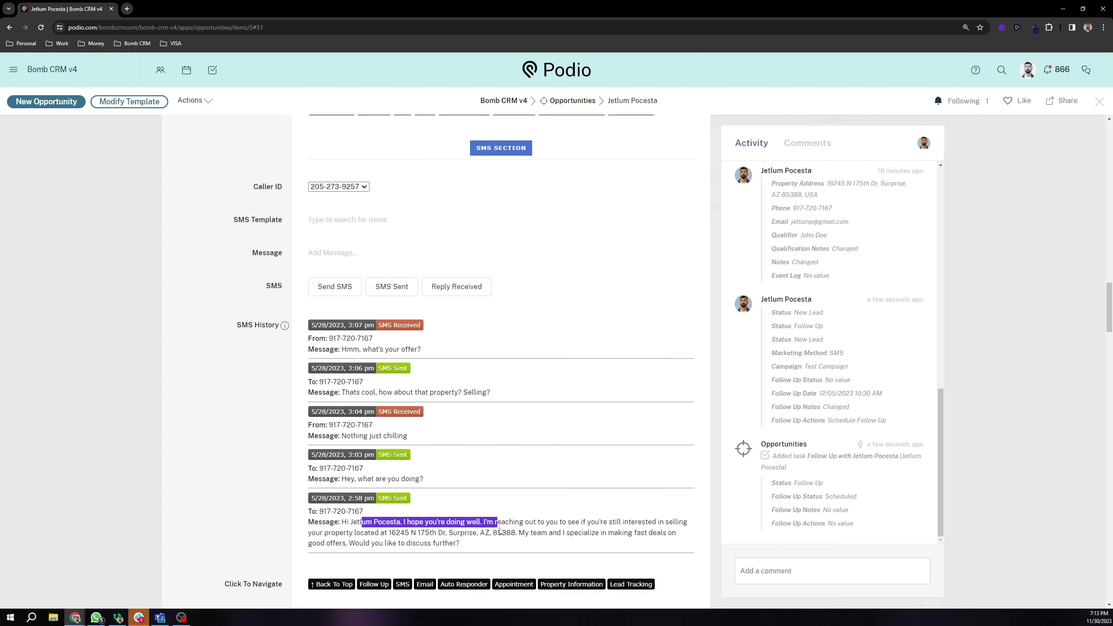
click(414, 507)
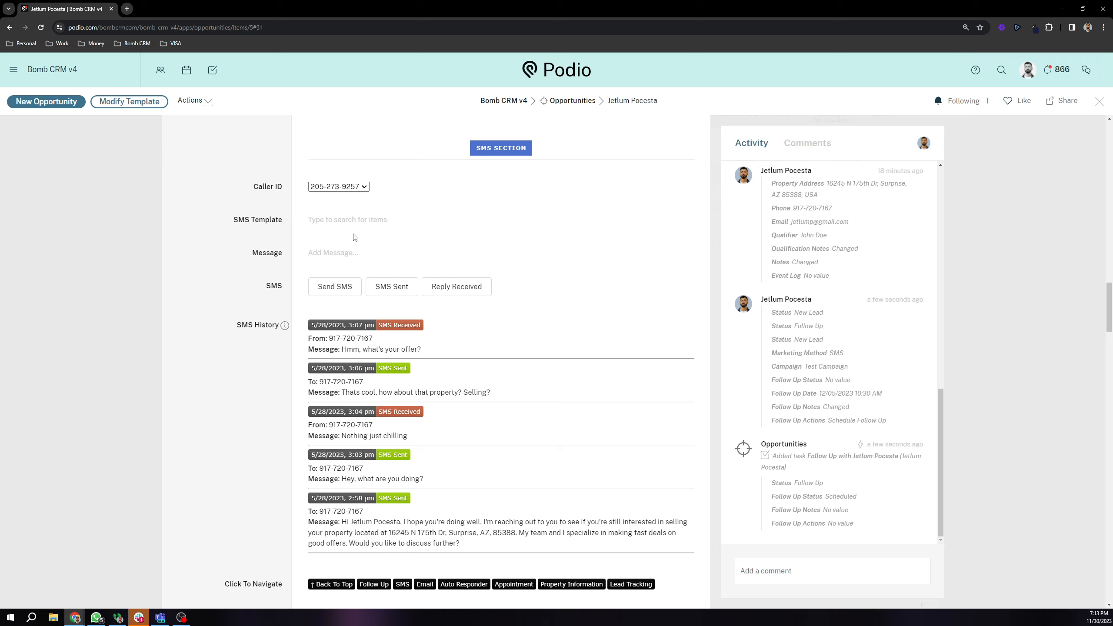
Step: Reselect the existing caller ID in the SMS section
click(347, 188)
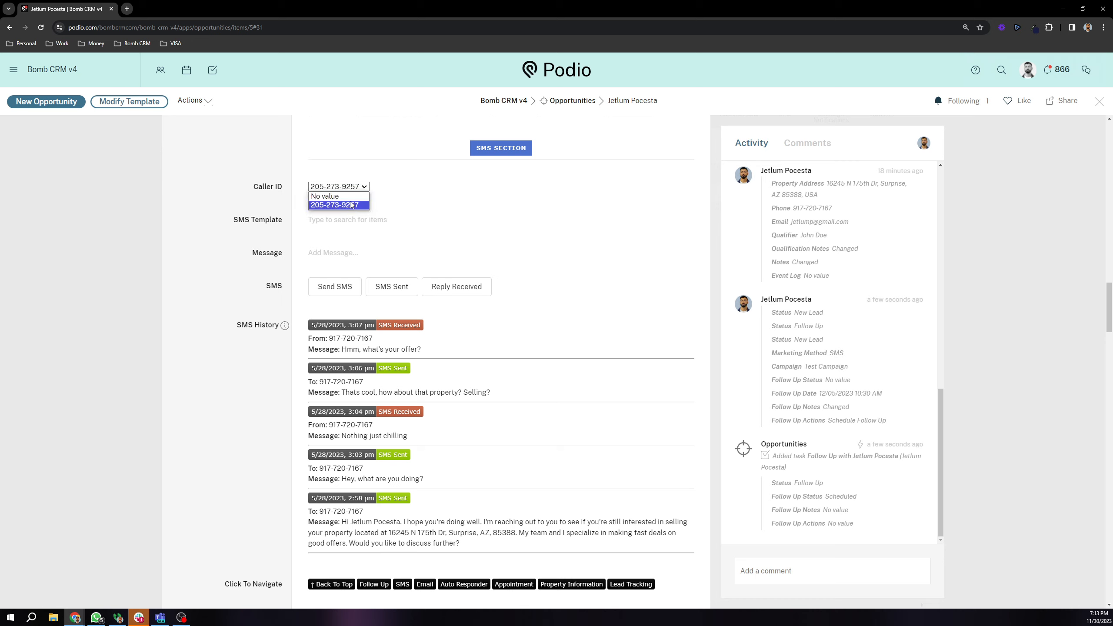
click(351, 205)
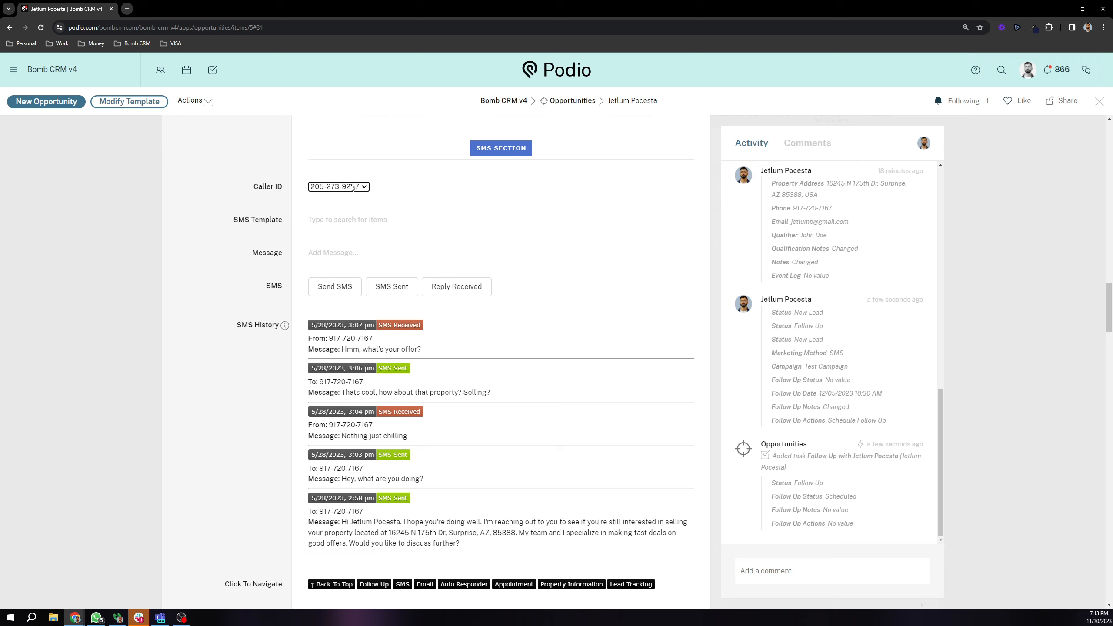
click(273, 202)
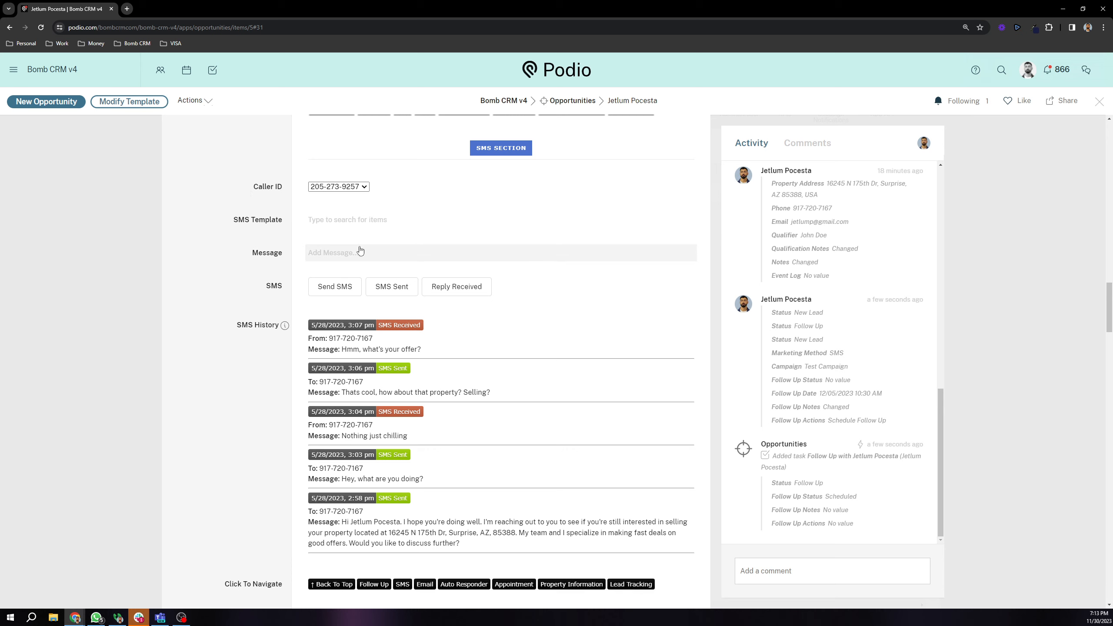
scroll(268, 209, down, 1)
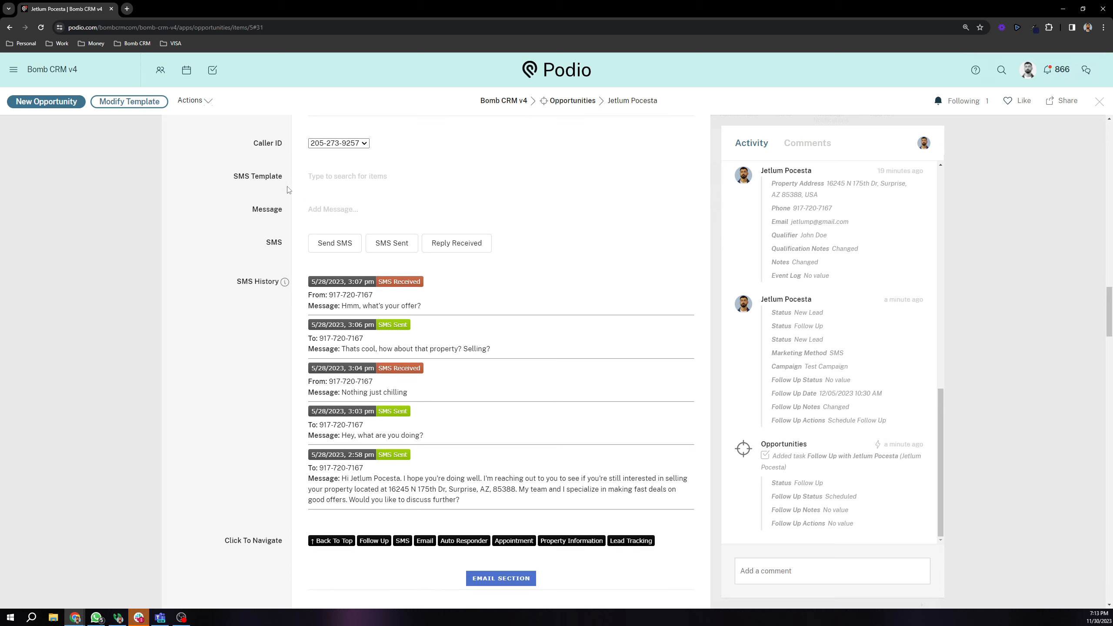
Step: Browse the SMS Template list without choosing one, leaving the message field empty
click(324, 178)
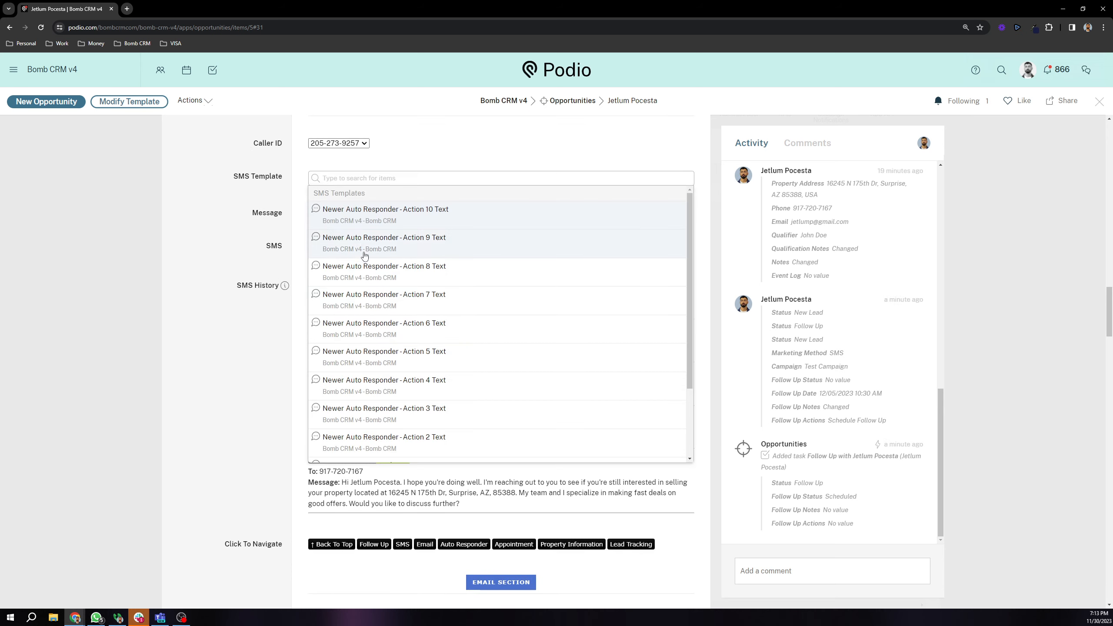
scroll(351, 247, down, 3)
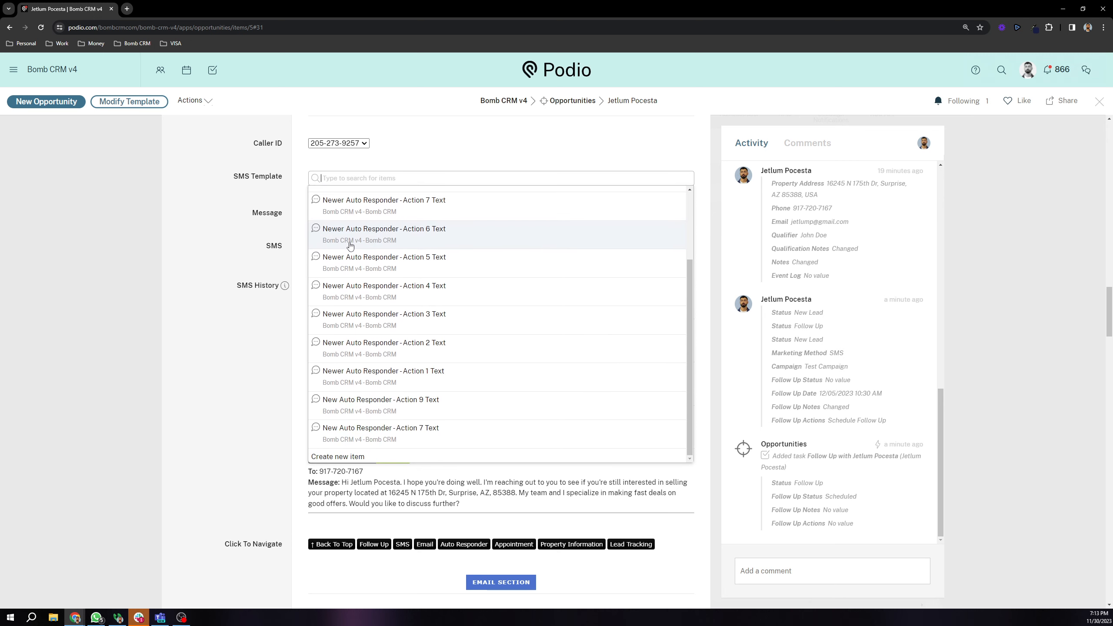
scroll(367, 343, down, 2)
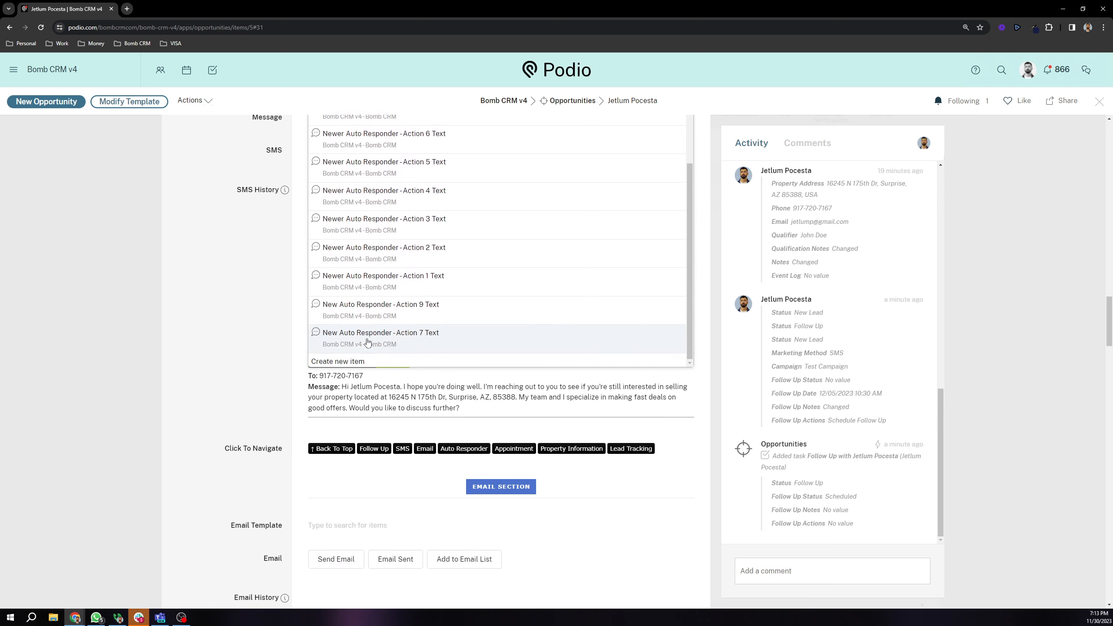
scroll(367, 343, up, 4)
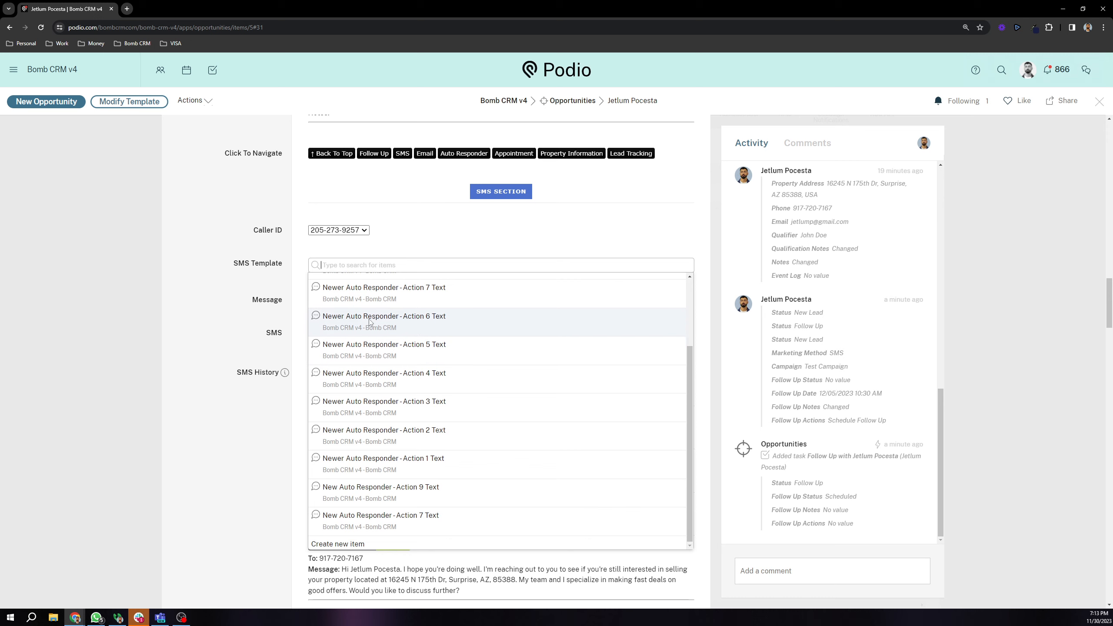
click(263, 276)
click(342, 298)
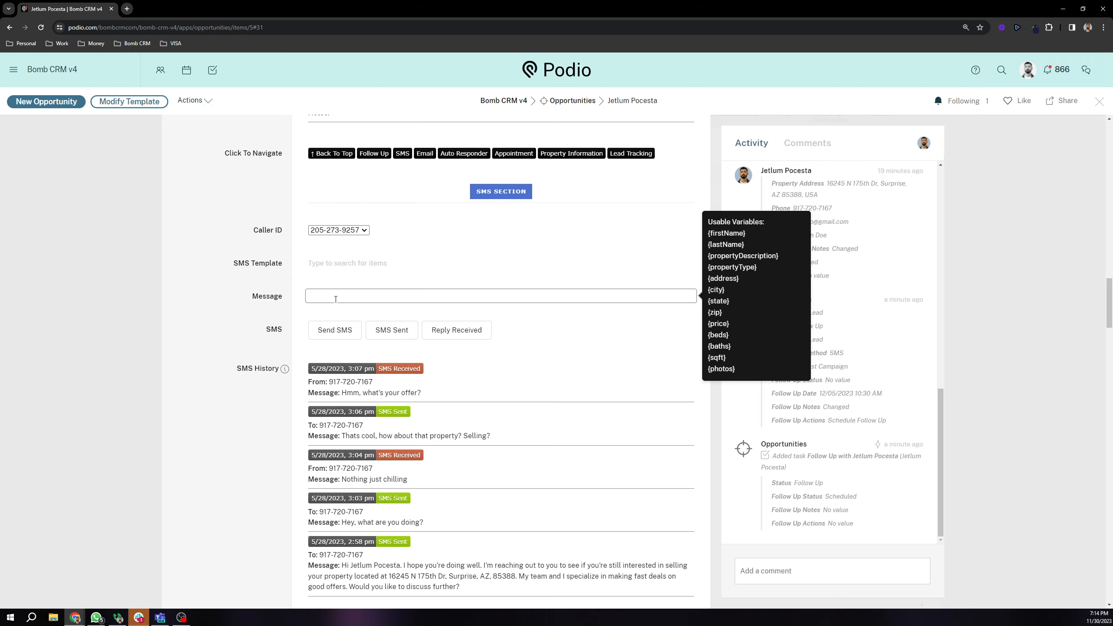
click(244, 300)
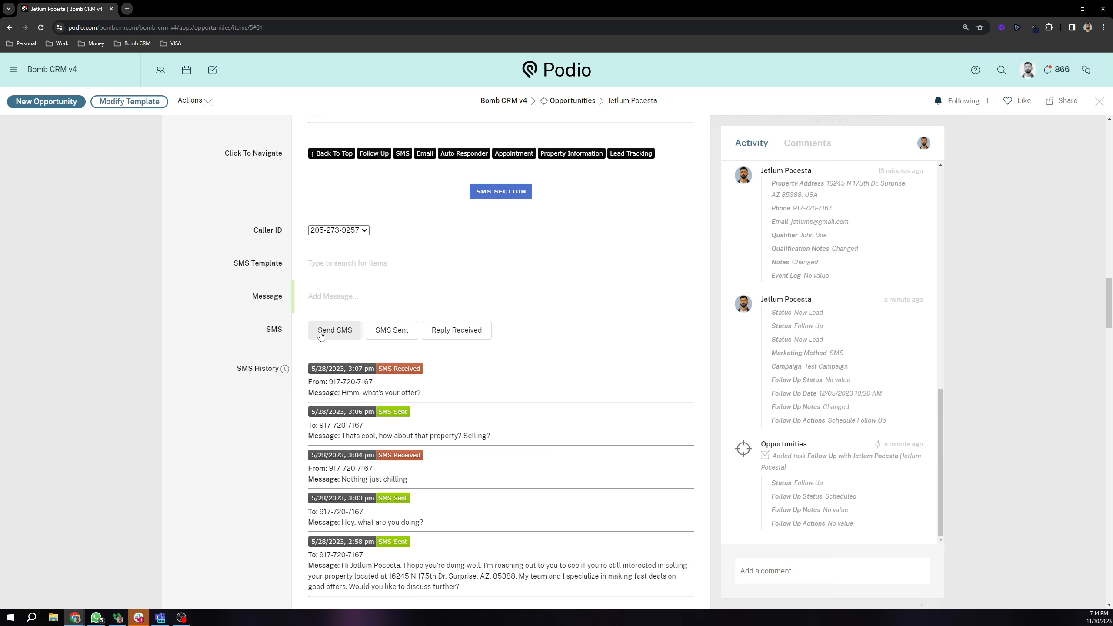
Step: Point out the SMS and SMS History labels, then close the record overlay
scroll(316, 345, down, 2)
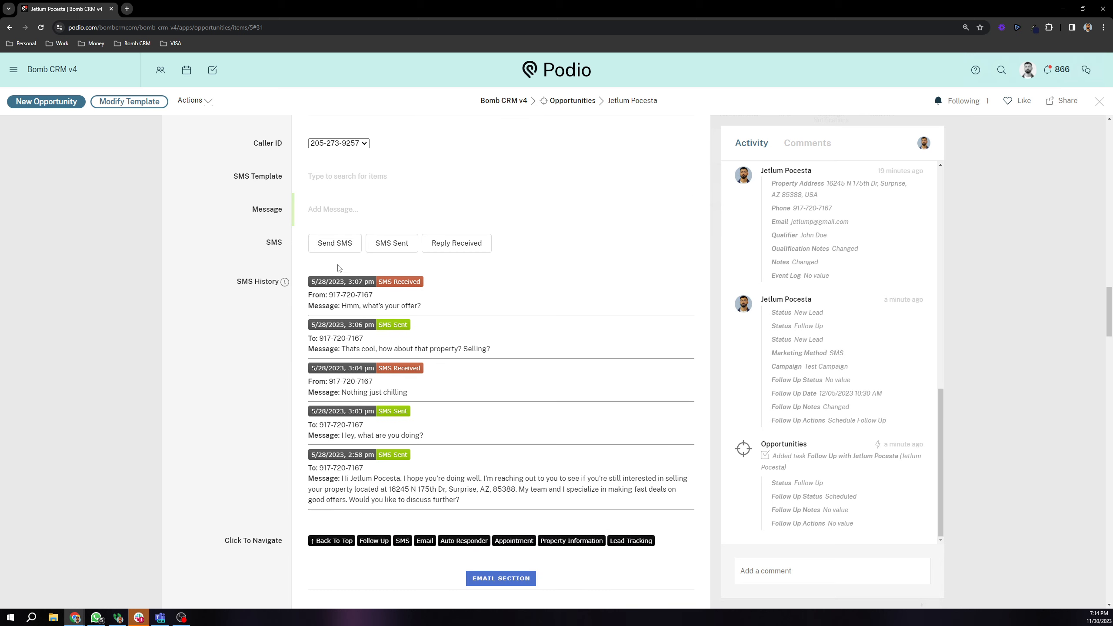
drag(232, 289, 310, 285)
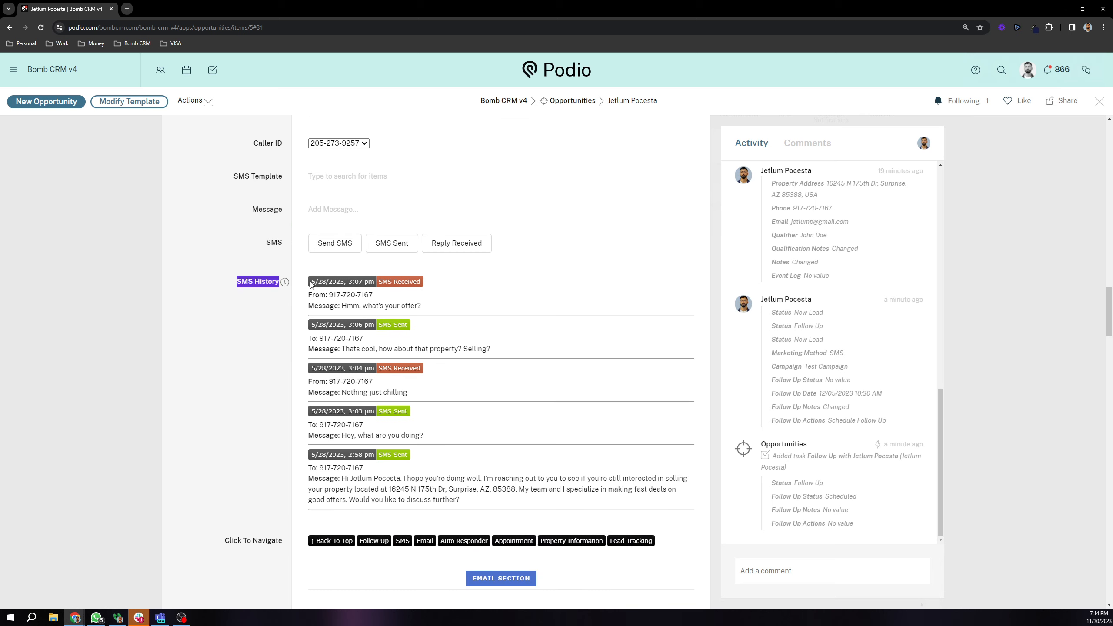
drag(270, 243, 288, 244)
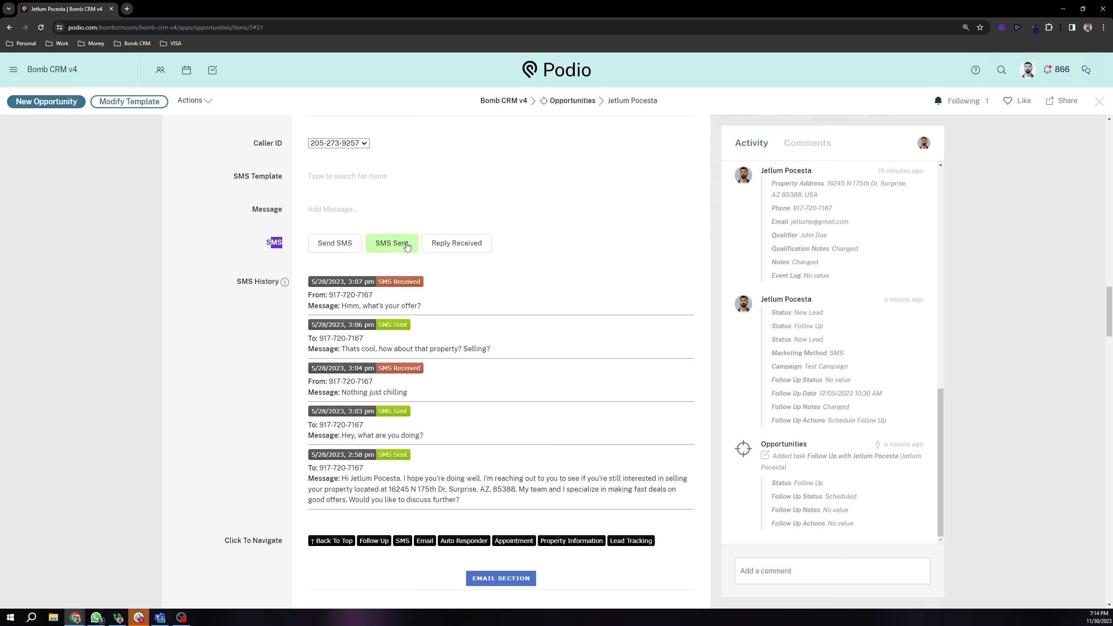
click(220, 260)
scroll(248, 251, up, 2)
scroll(248, 251, down, 1)
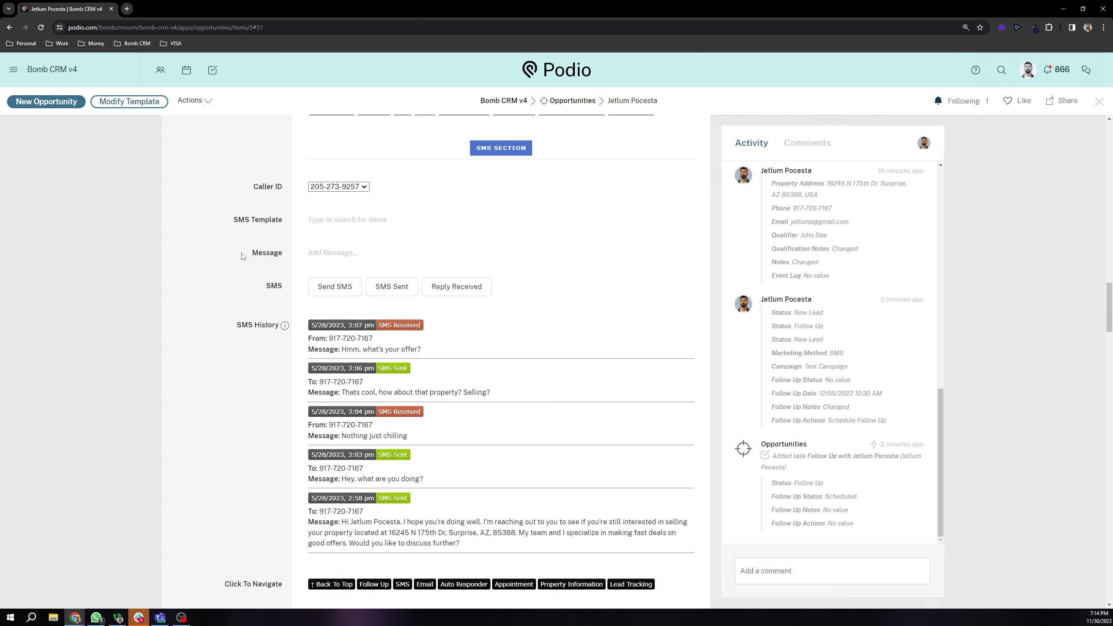
drag(233, 320, 279, 335)
click(248, 298)
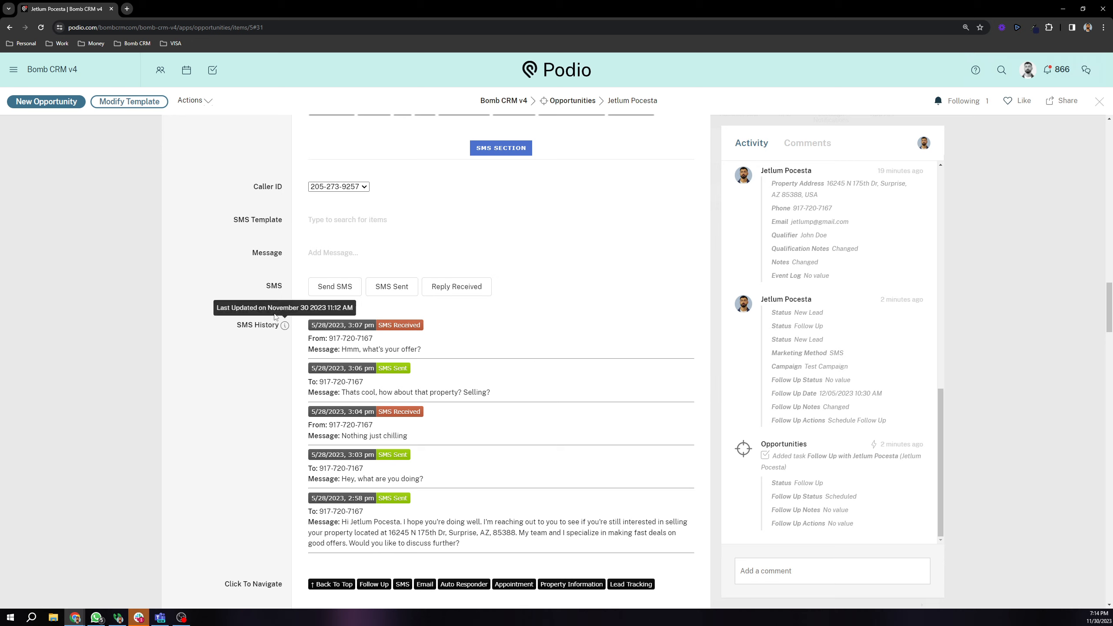
drag(258, 287, 284, 289)
click(255, 284)
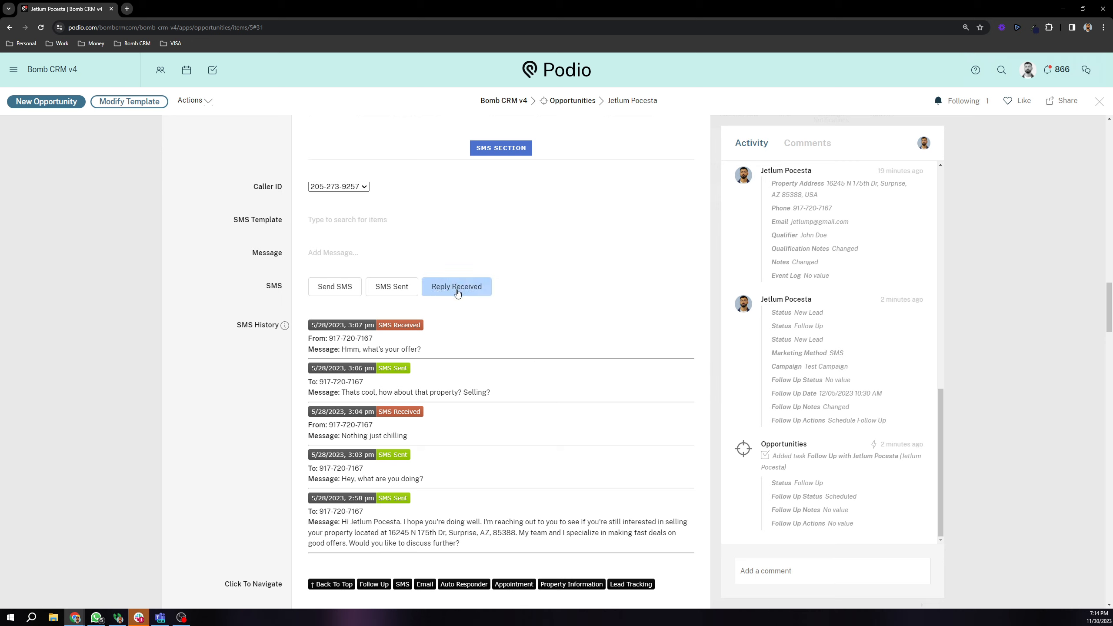
click(98, 261)
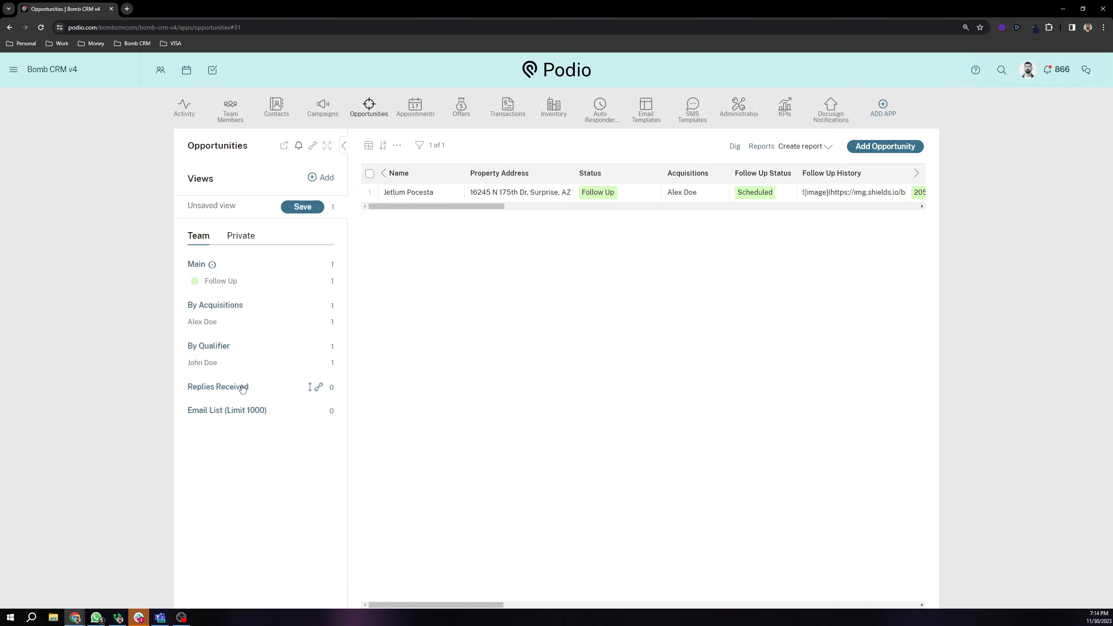
click(421, 194)
scroll(287, 358, down, 10)
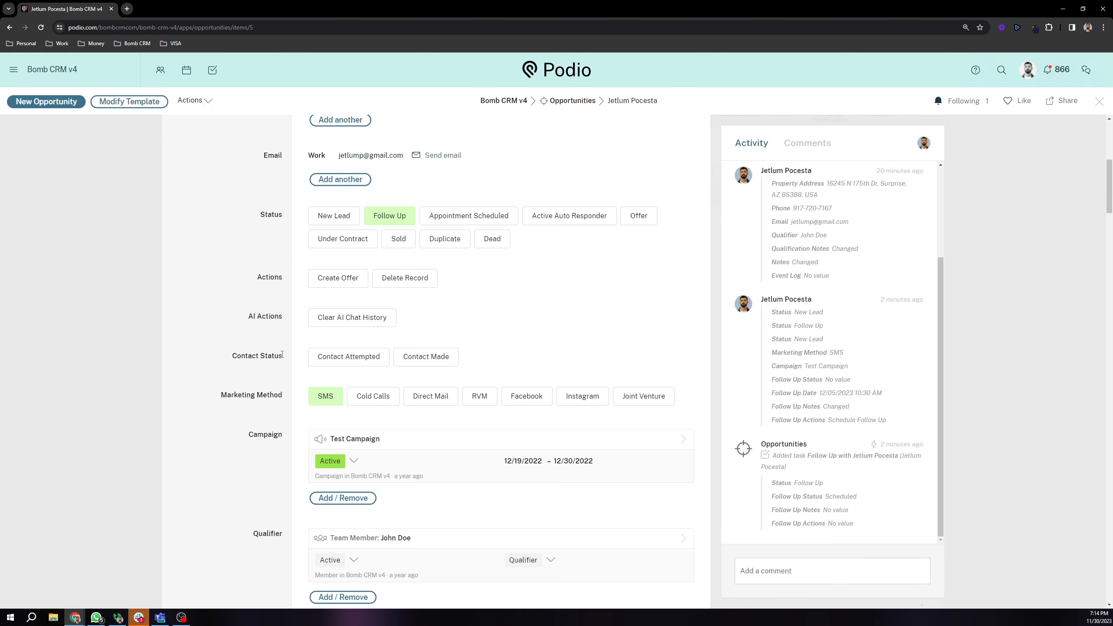
scroll(287, 358, down, 5)
click(403, 492)
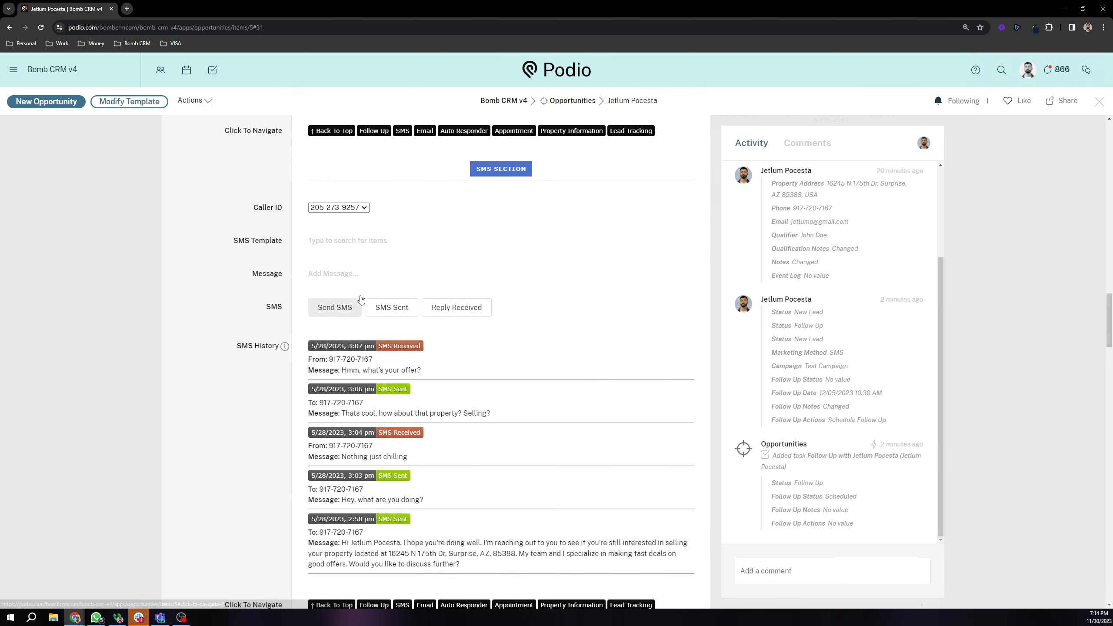
scroll(360, 319, down, 1)
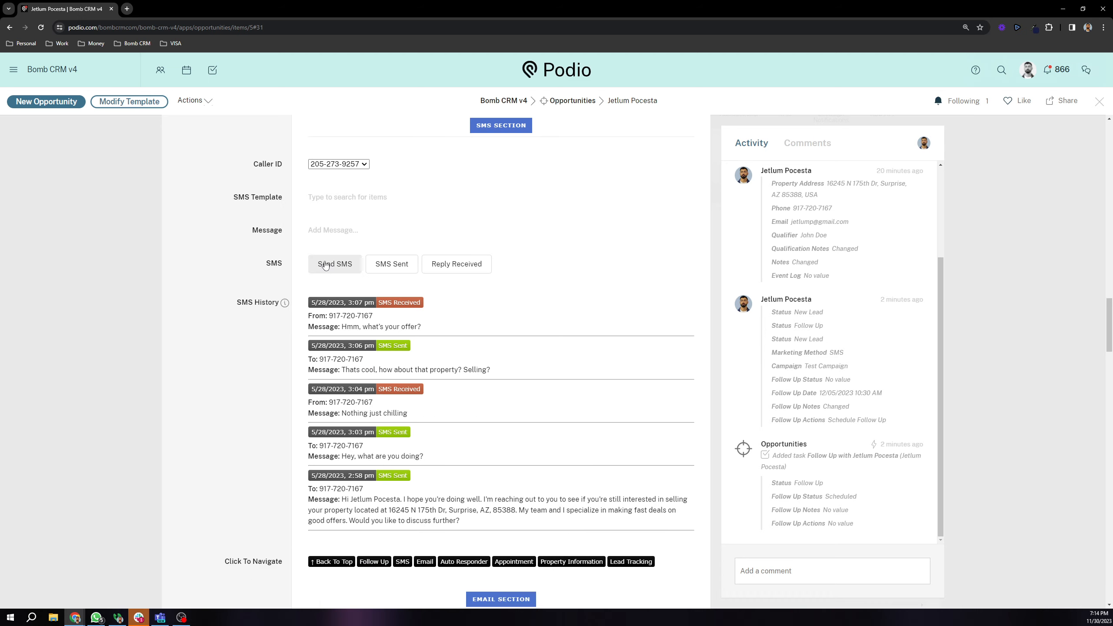
scroll(325, 265, up, 1)
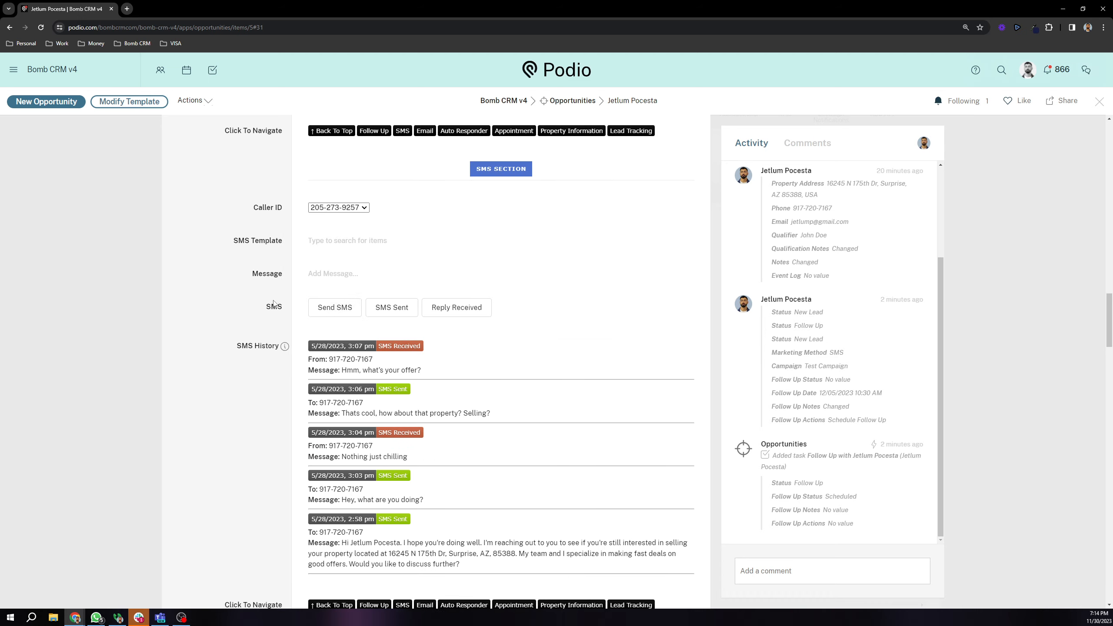
scroll(274, 304, down, 9)
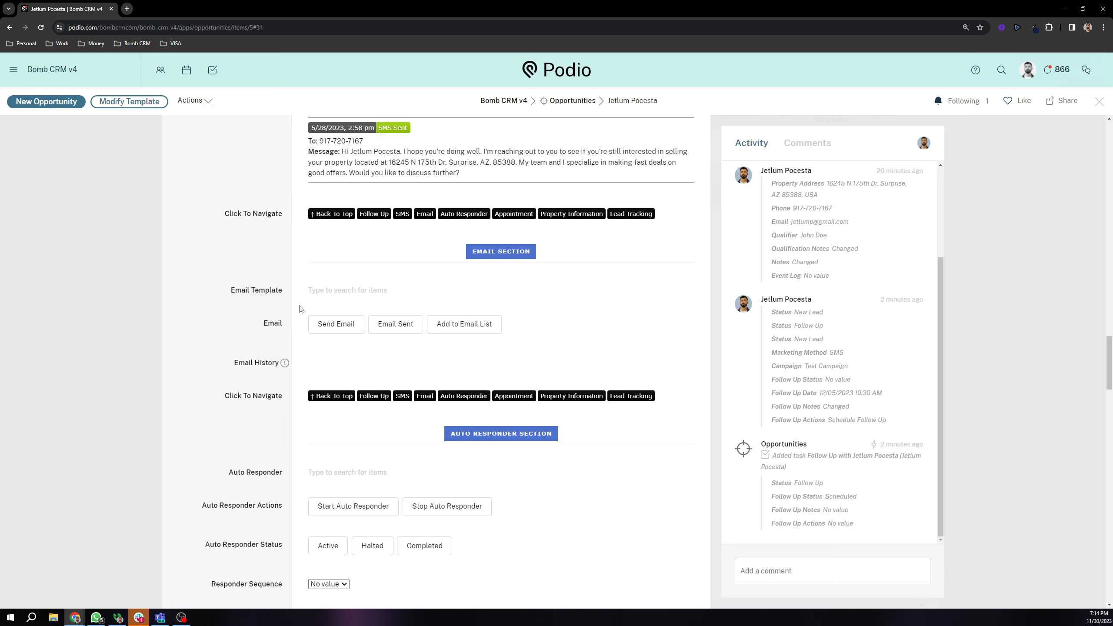
Step: Mark Email Sent and Add to Email List without a template, then close and reopen the record
click(333, 292)
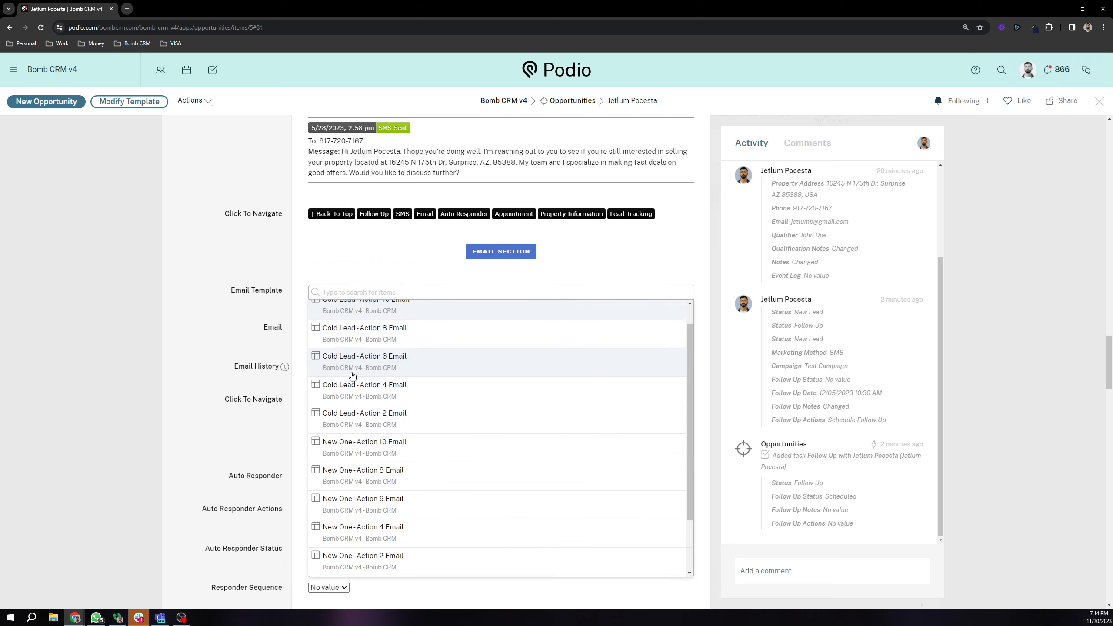
scroll(352, 376, down, 2)
scroll(351, 372, up, 3)
click(302, 338)
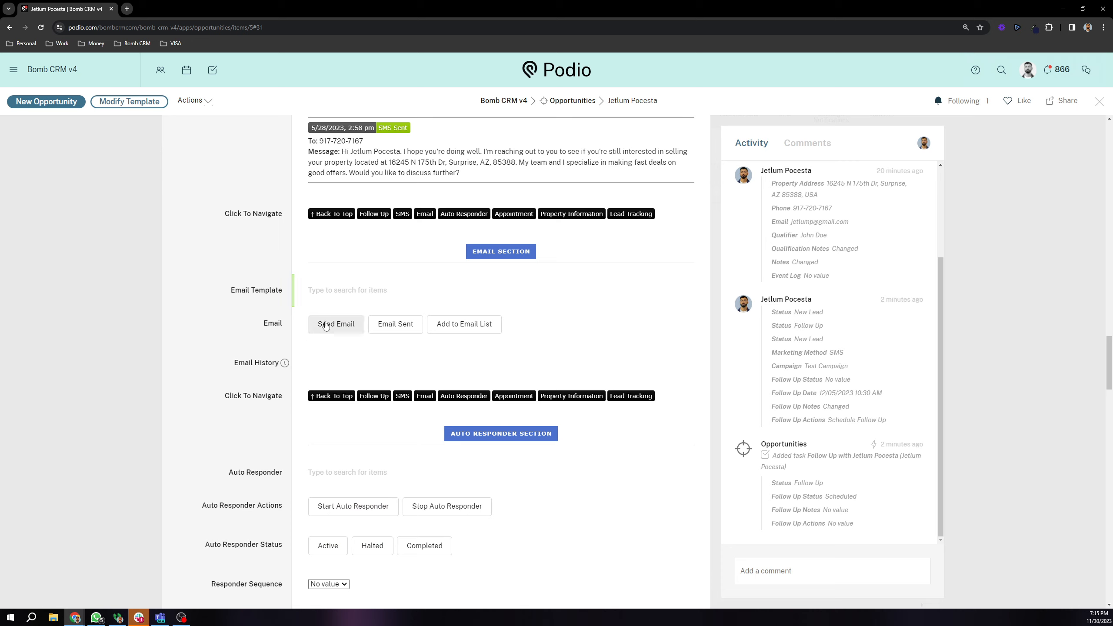
click(388, 330)
scroll(402, 366, up, 4)
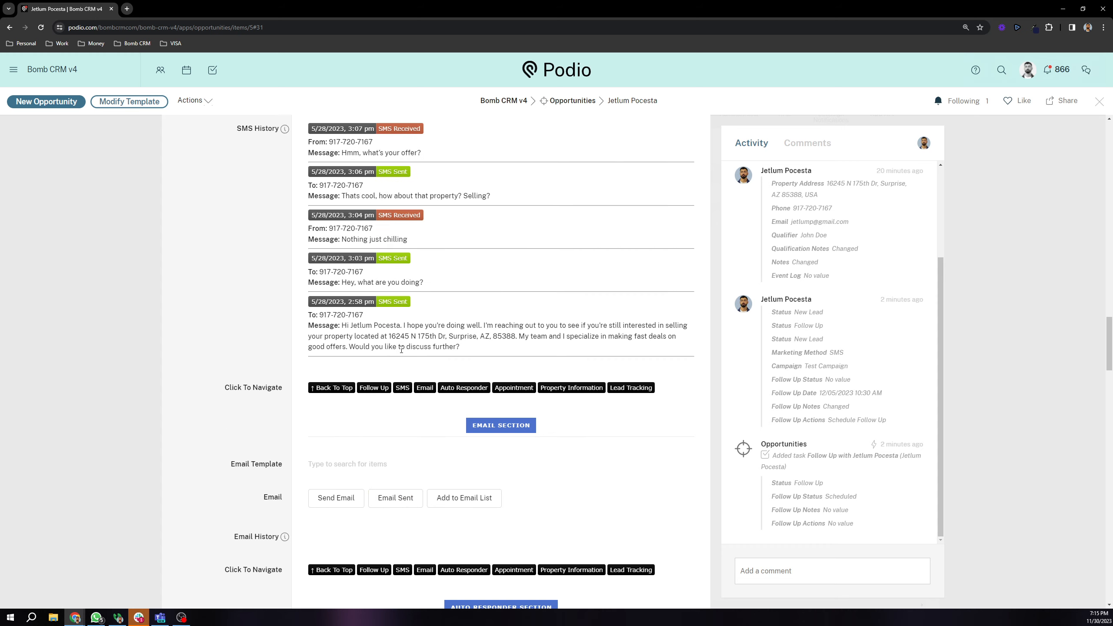
scroll(394, 377, down, 5)
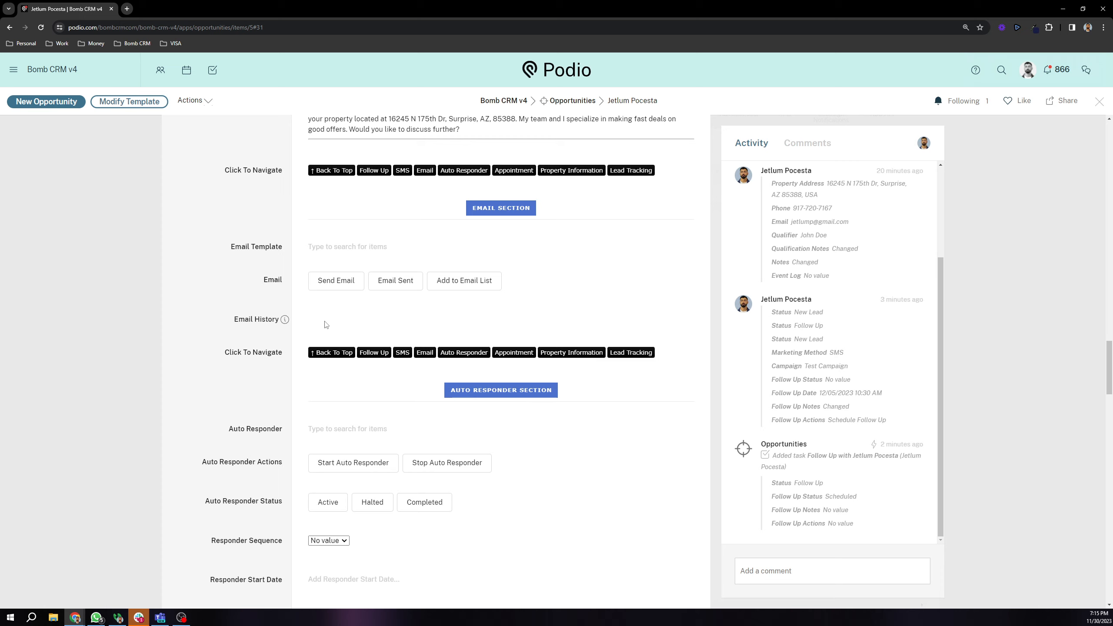
click(465, 290)
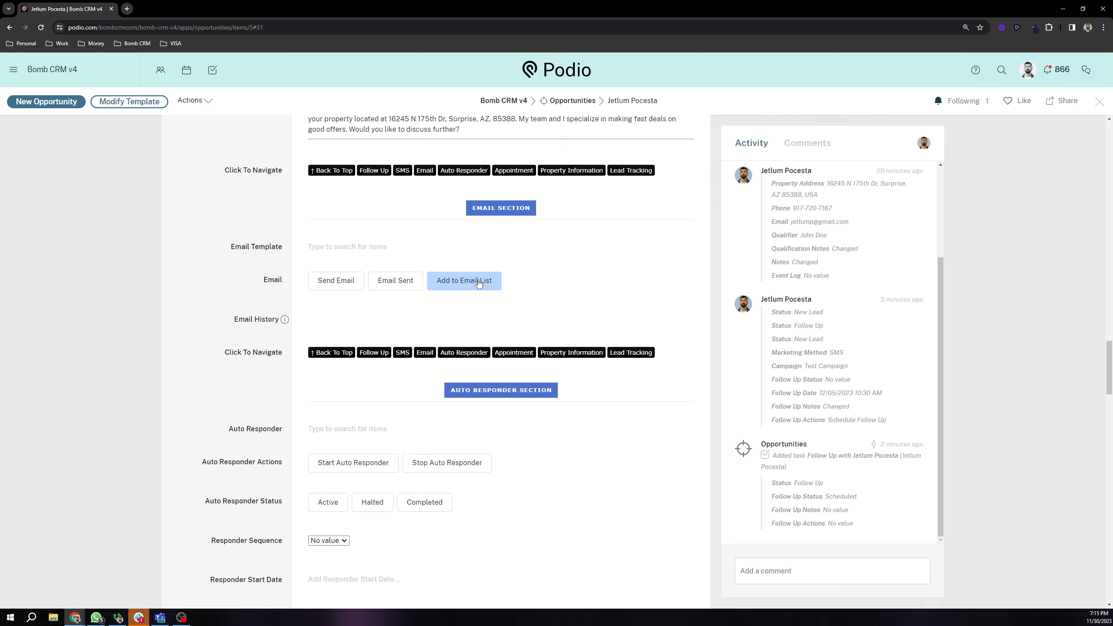
click(145, 294)
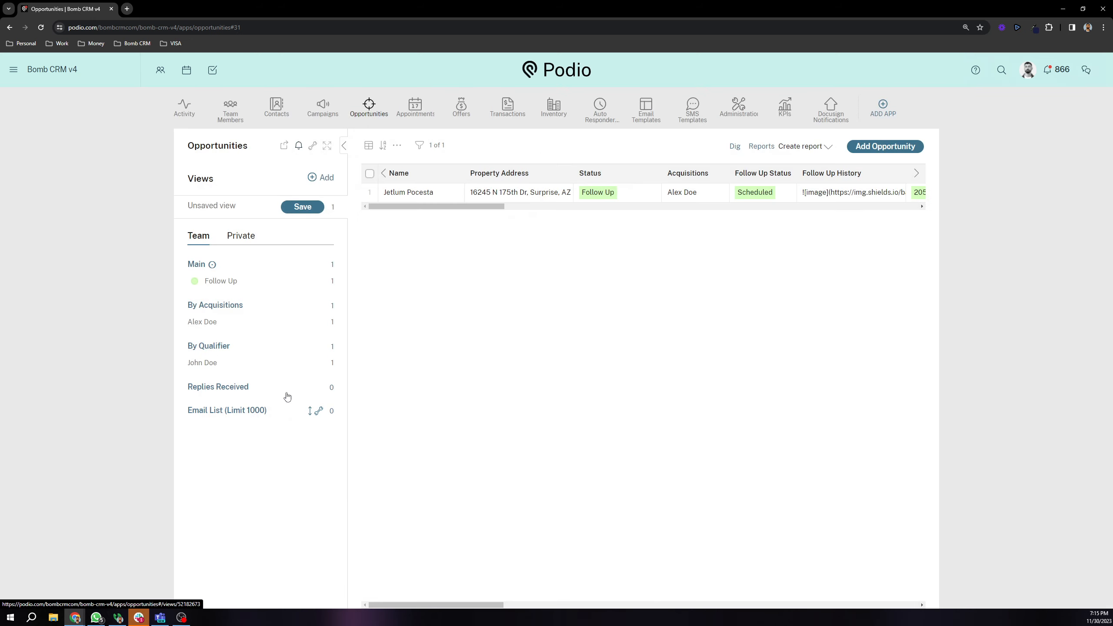
click(436, 193)
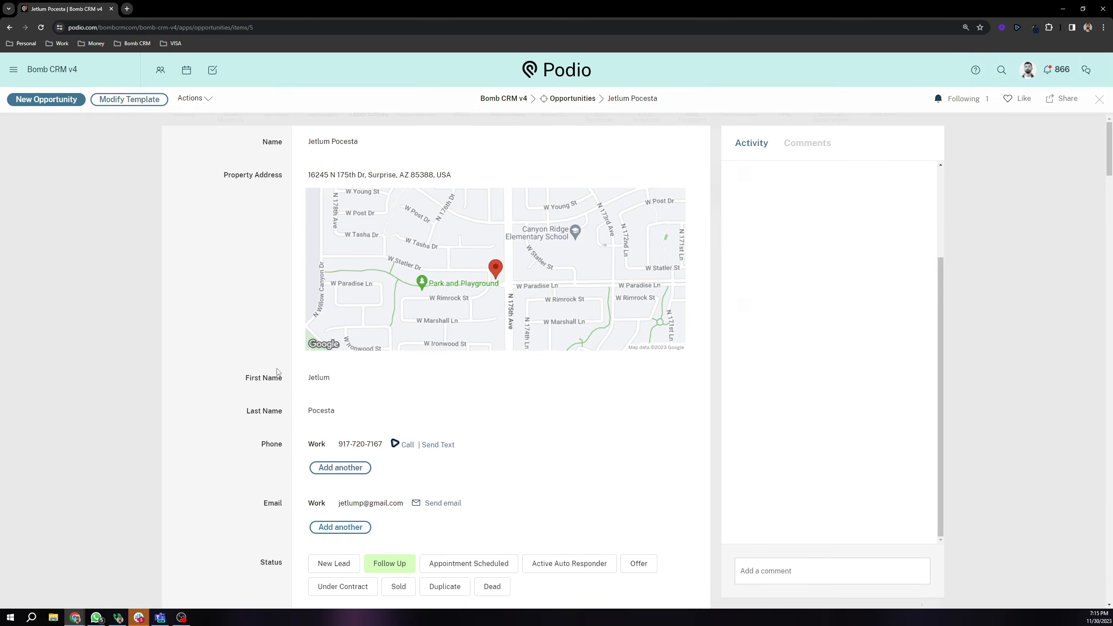
scroll(285, 372, down, 15)
scroll(271, 369, down, 20)
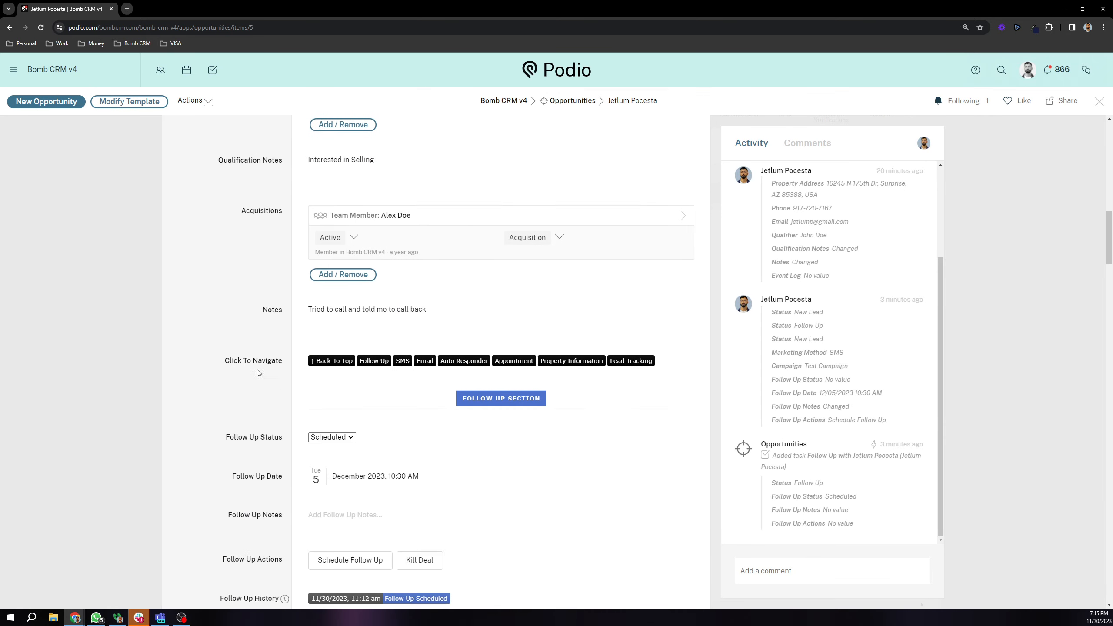
scroll(259, 364, down, 15)
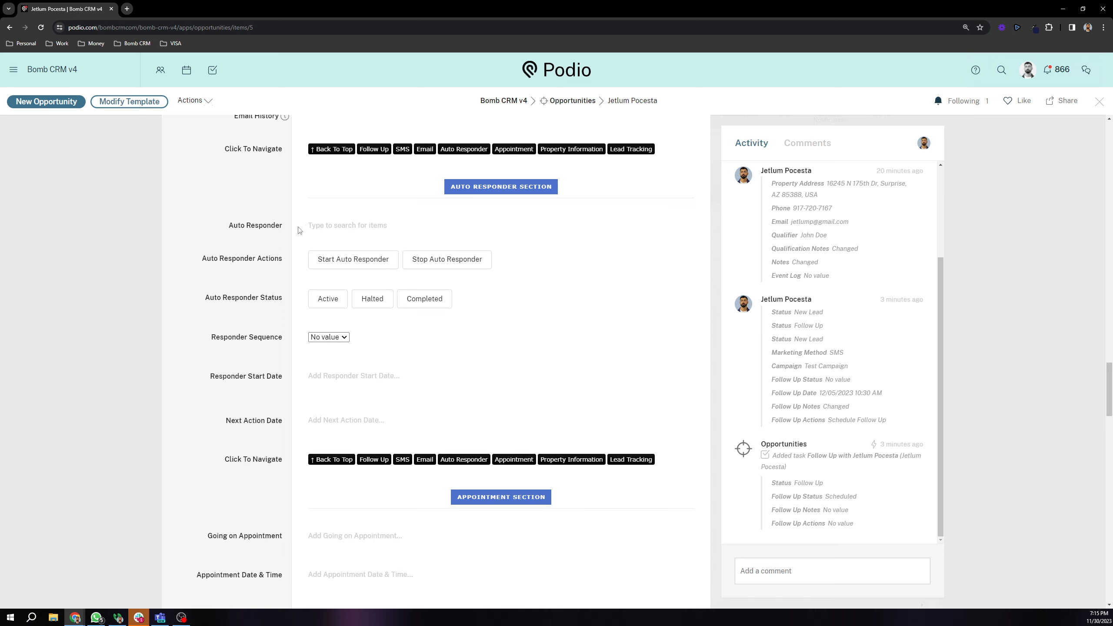
scroll(244, 268, up, 20)
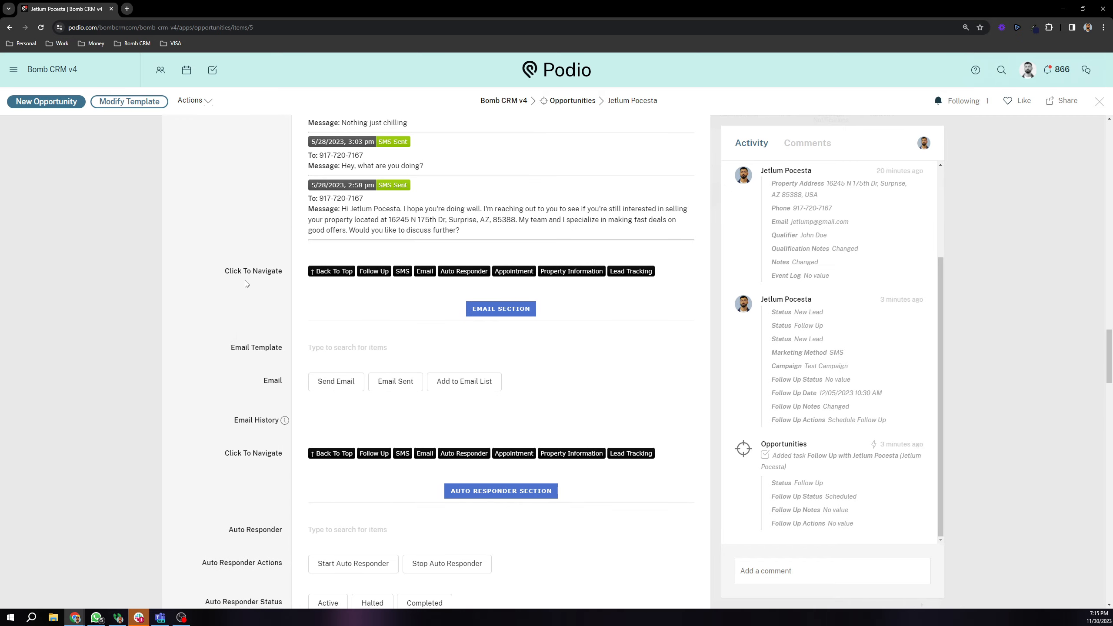
scroll(244, 284, up, 20)
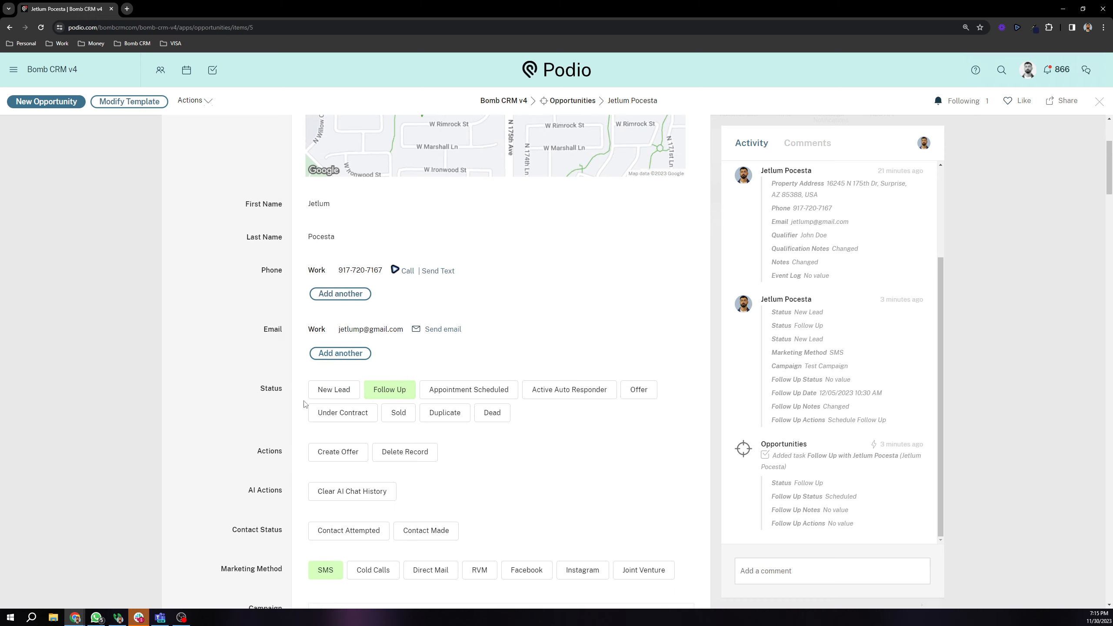
scroll(362, 395, down, 20)
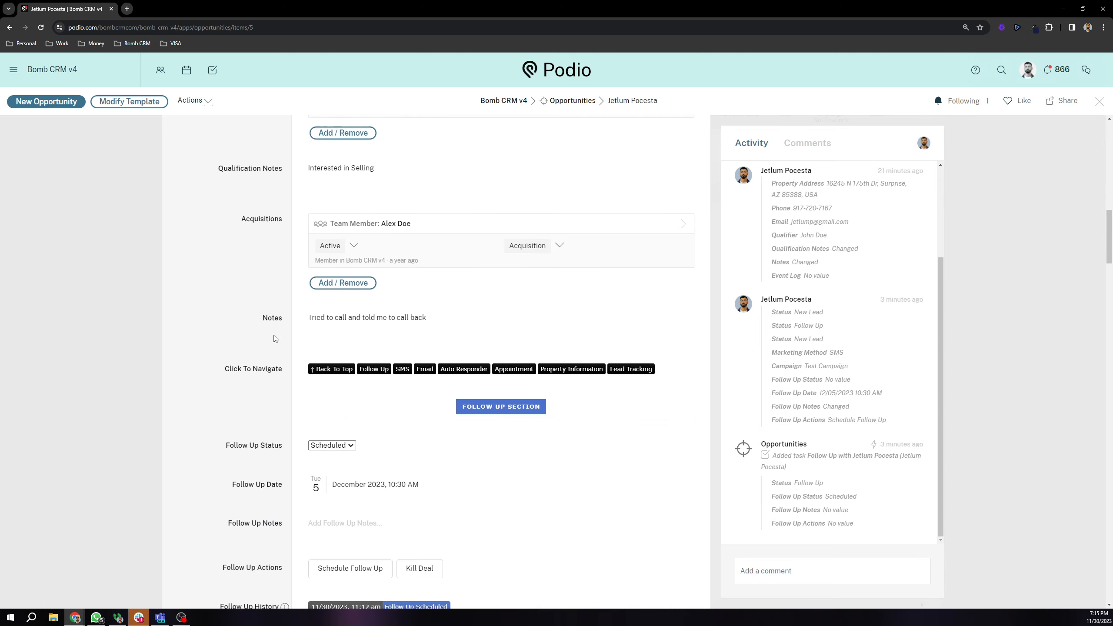
scroll(273, 339, down, 15)
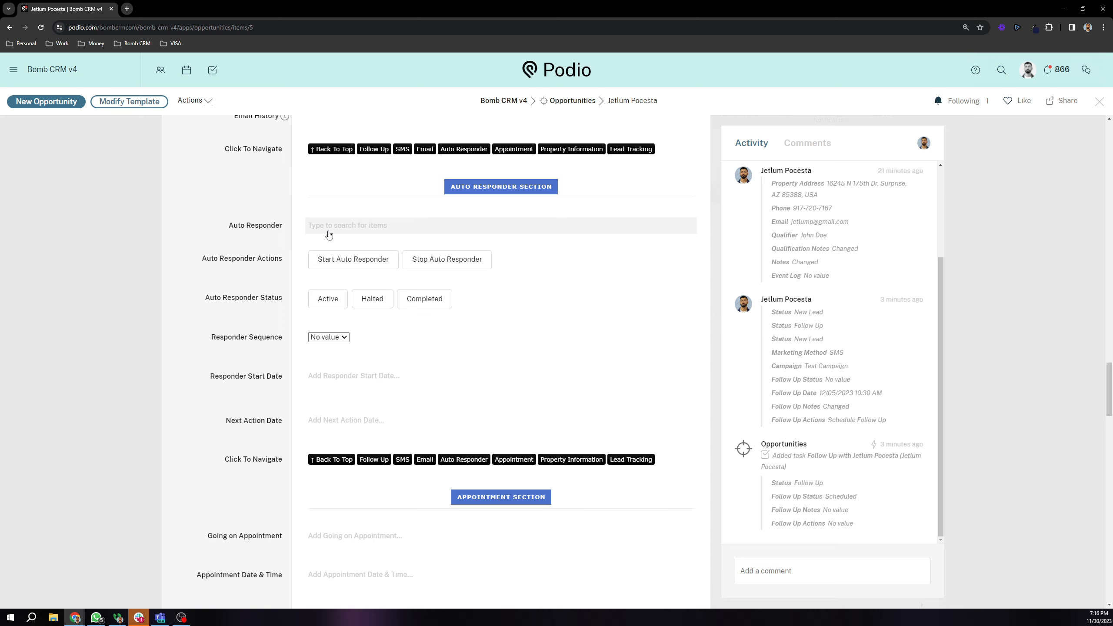
scroll(219, 219, down, 1)
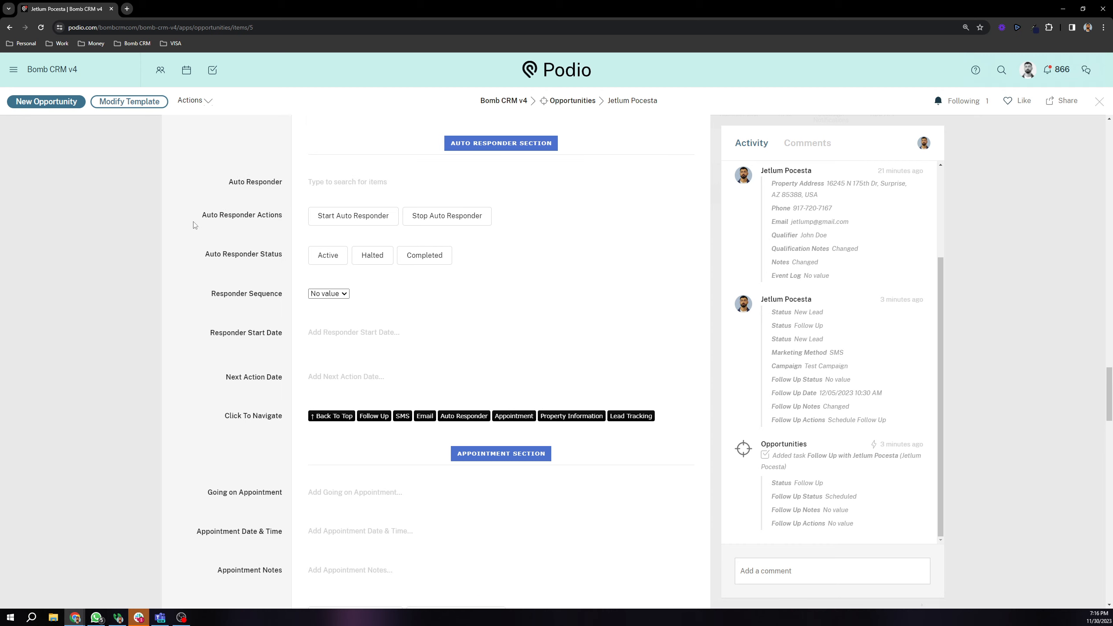
Step: Link the Newer Auto Responder template in the opportunity's Auto Responder field
click(329, 189)
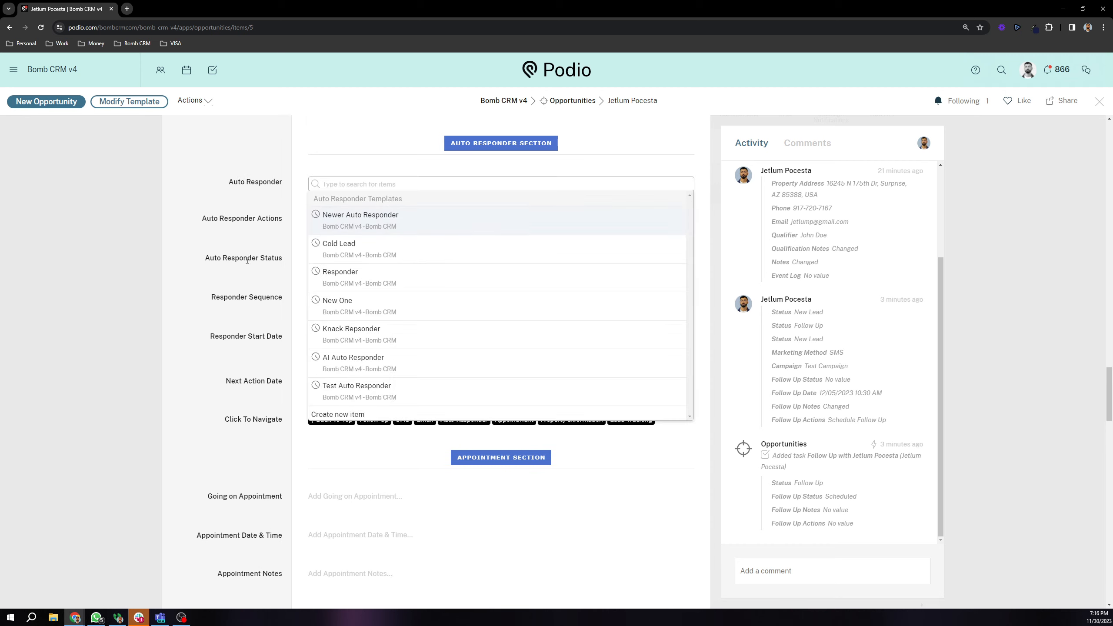
click(386, 226)
click(252, 248)
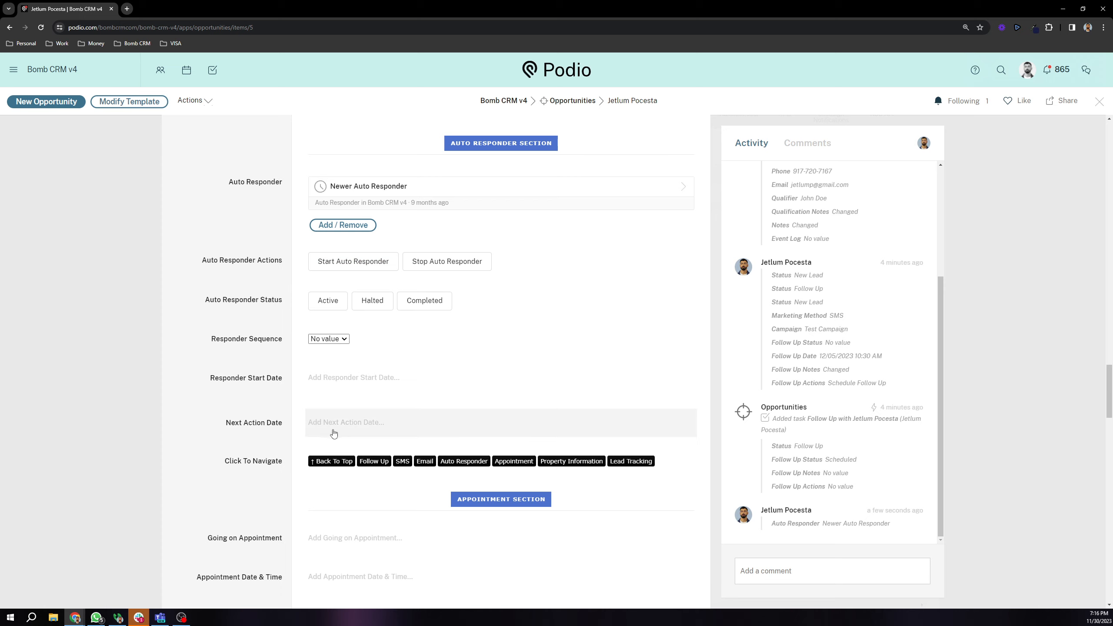
Step: Open the Newer Auto Responder record from Bomb CRM v4's Auto Responder Templates in a new tab
middle_click(368, 187)
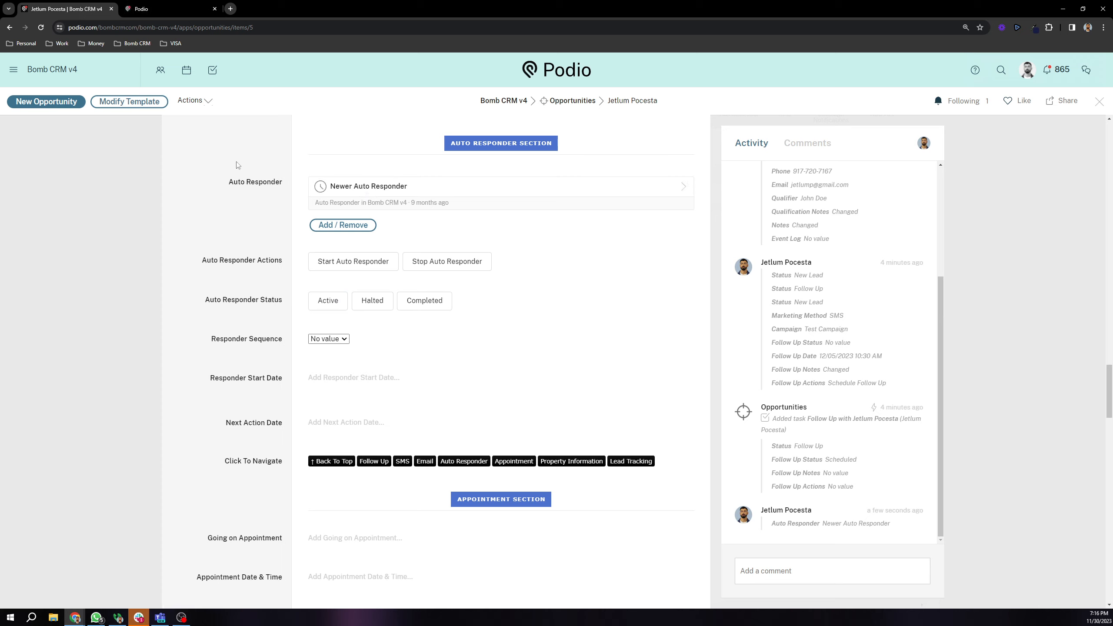
click(159, 3)
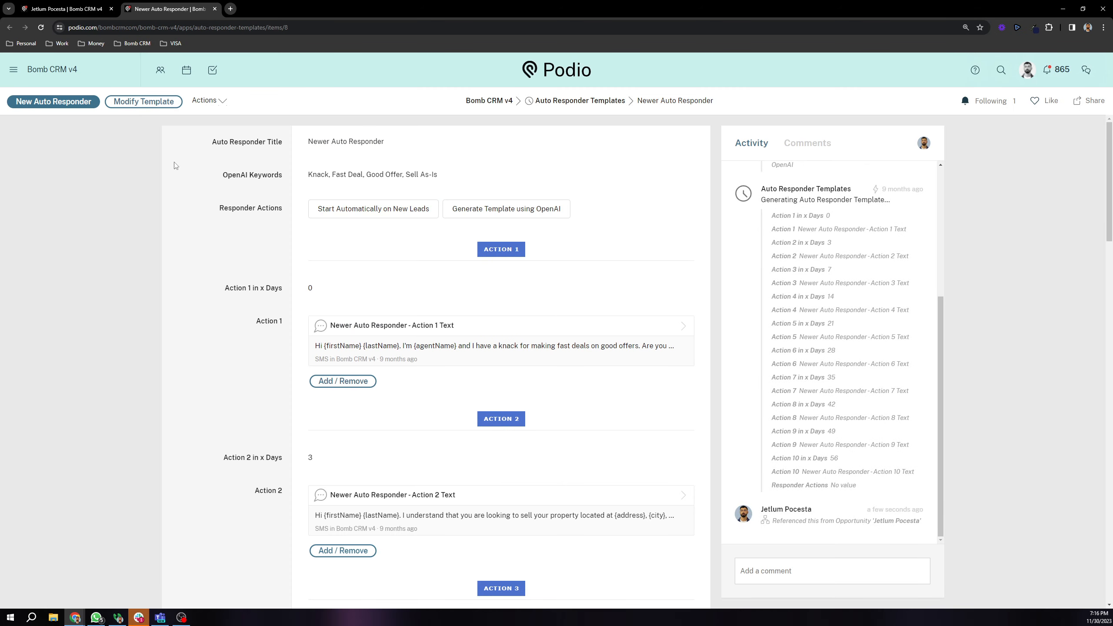
click(511, 102)
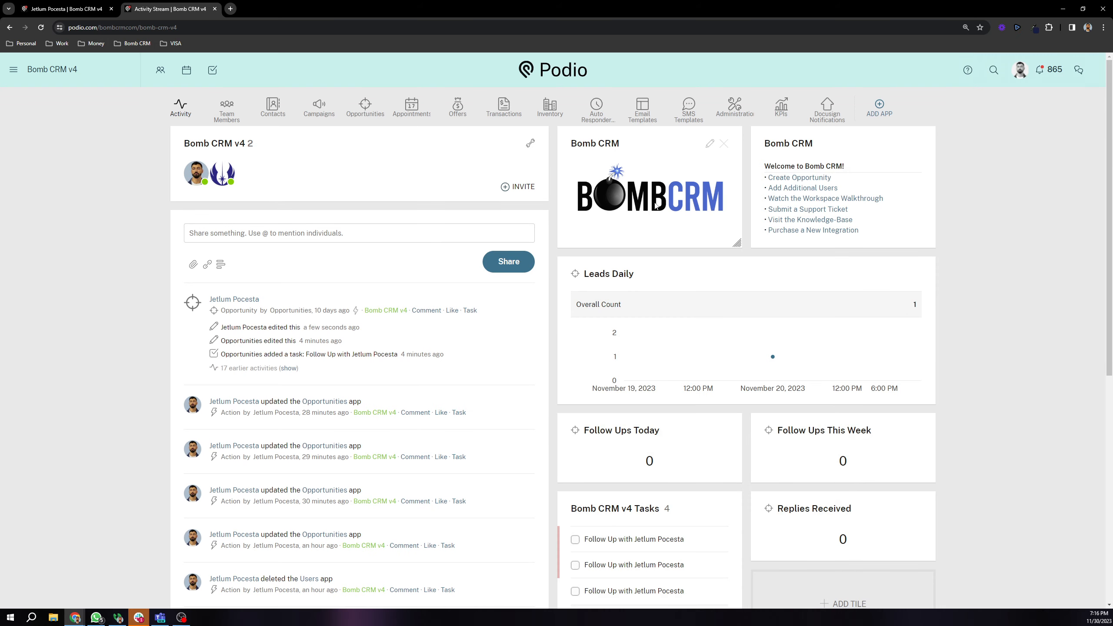
click(597, 113)
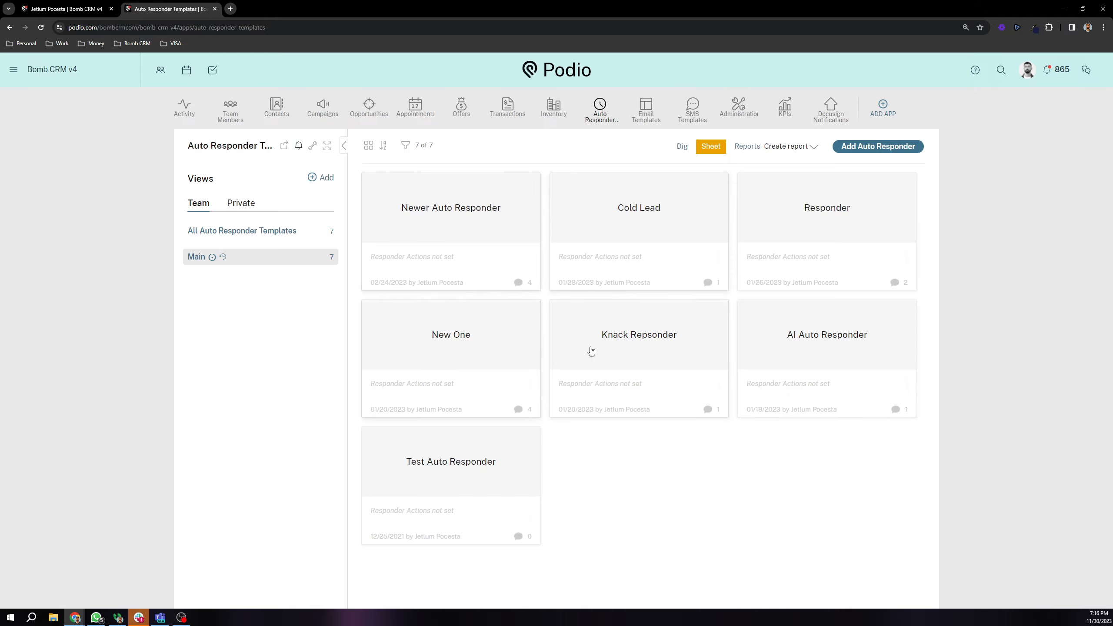
click(454, 207)
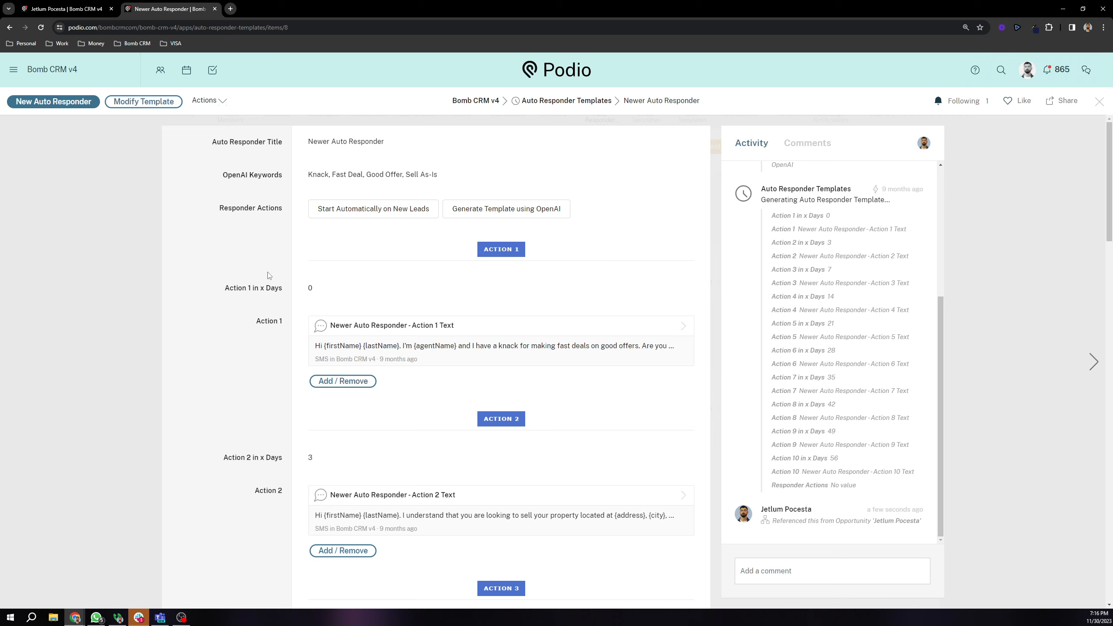
Step: Repeatedly highlight the template's OpenAI Keywords label to point it out
scroll(747, 310, up, 5)
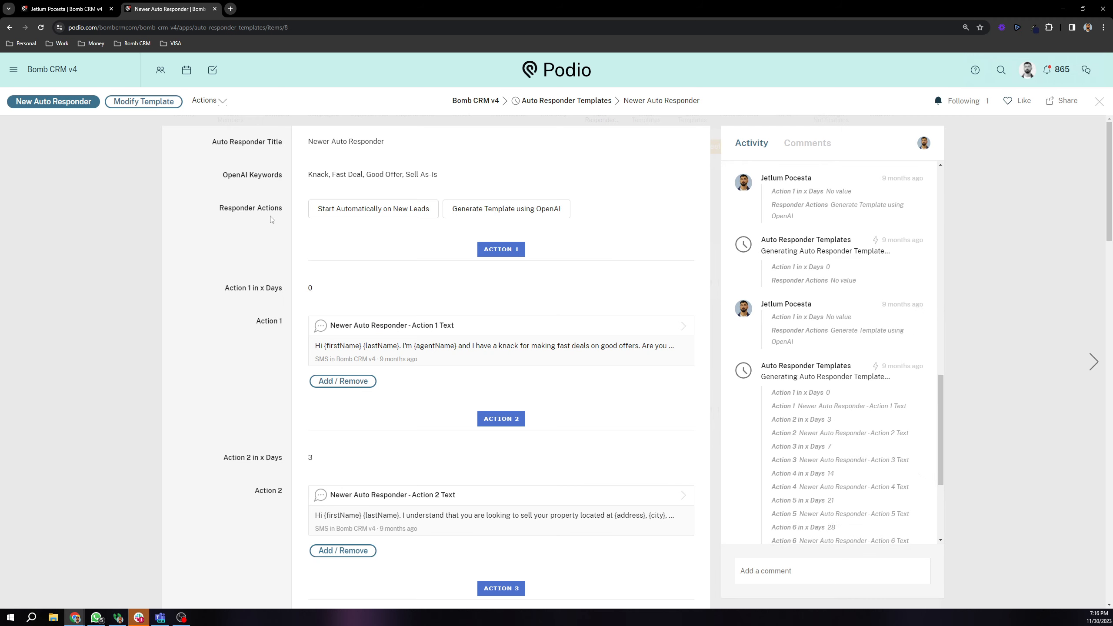
drag(222, 175, 283, 174)
click(260, 206)
drag(222, 178, 298, 181)
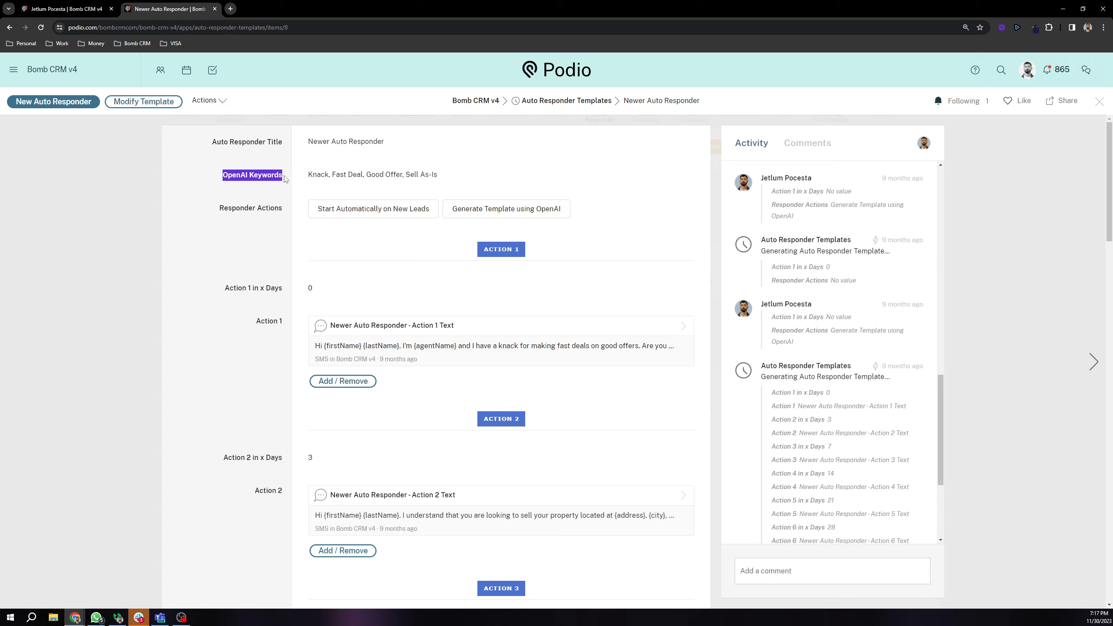
click(226, 210)
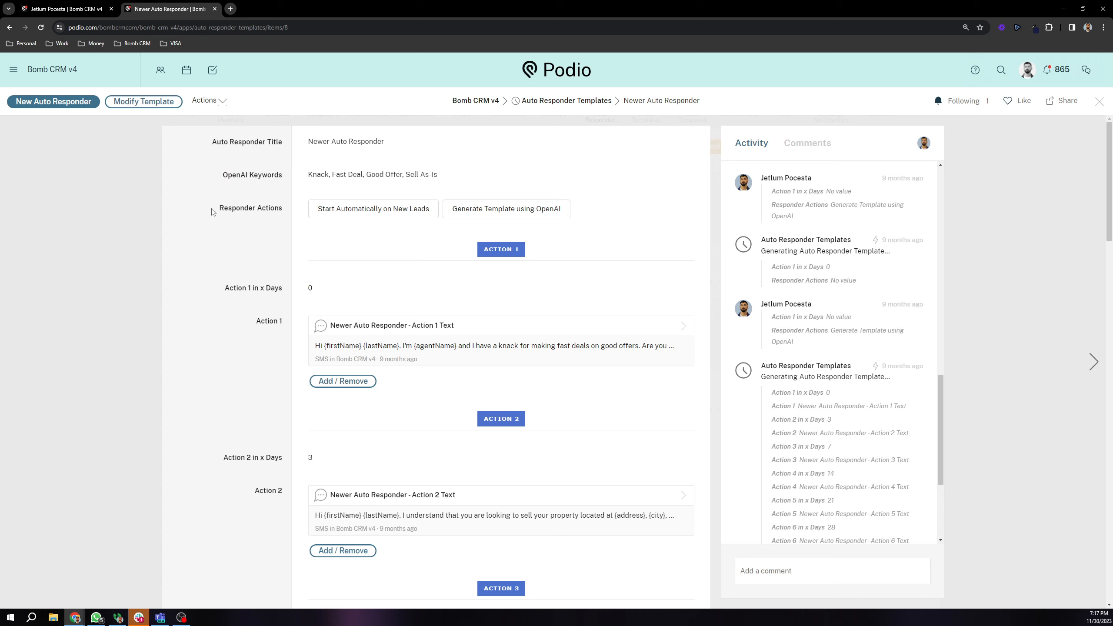
scroll(211, 212, down, 3)
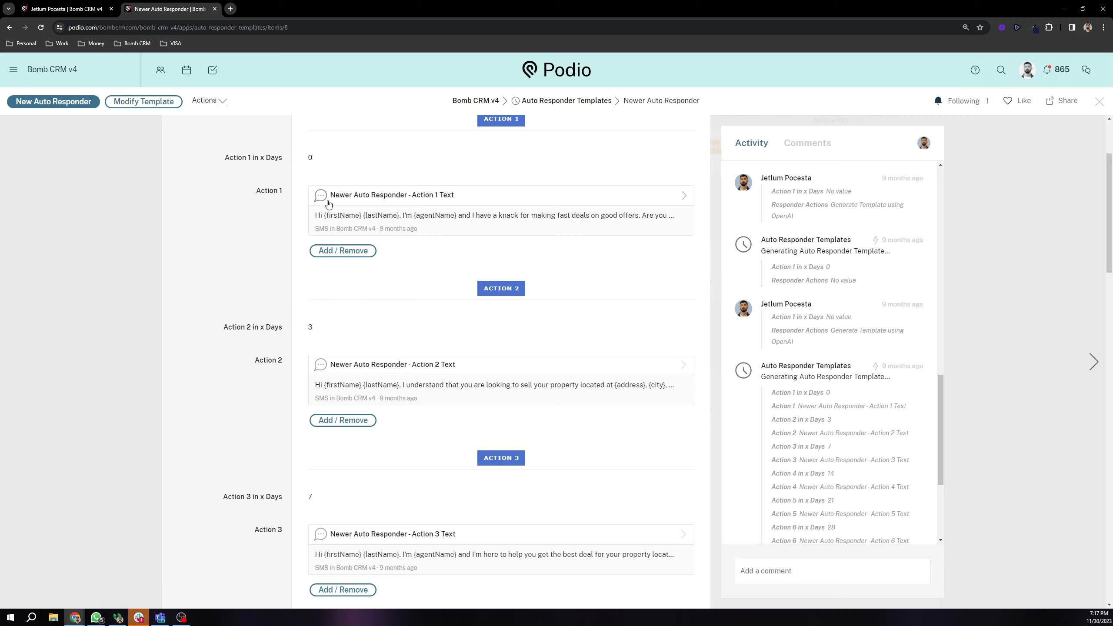
scroll(281, 232, up, 3)
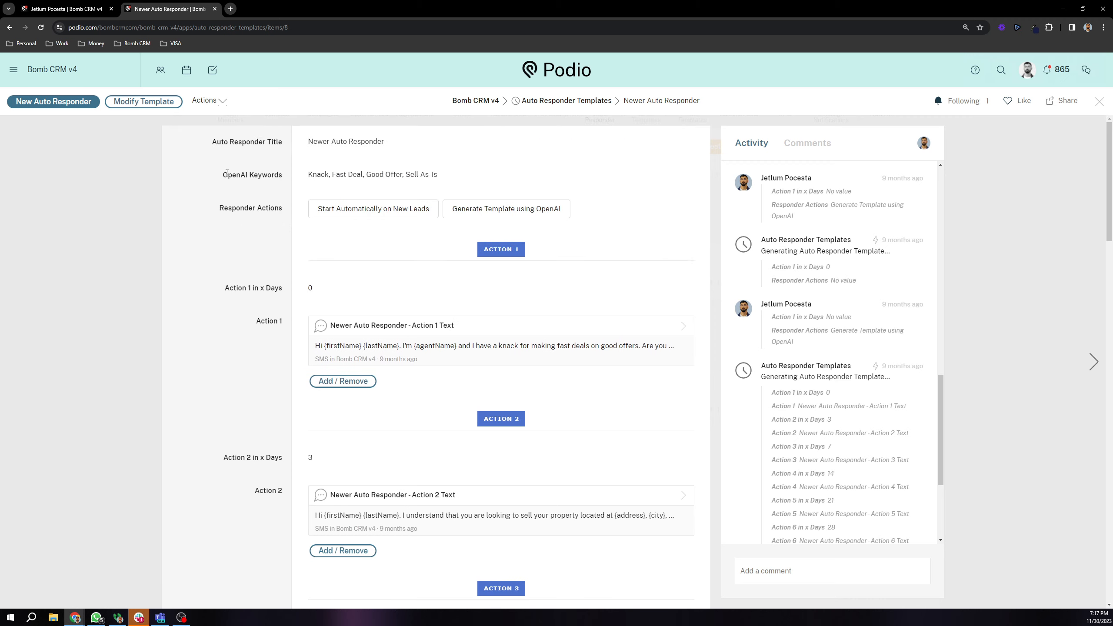
drag(226, 174, 274, 175)
scroll(272, 206, down, 3)
scroll(267, 223, up, 3)
click(265, 188)
drag(223, 178, 284, 178)
click(274, 192)
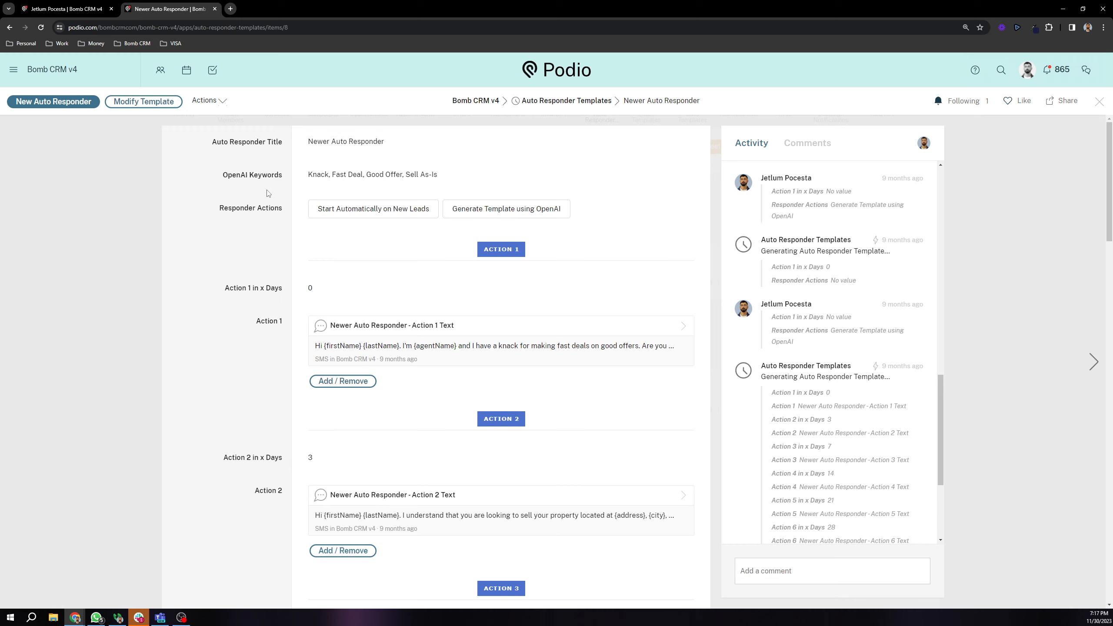
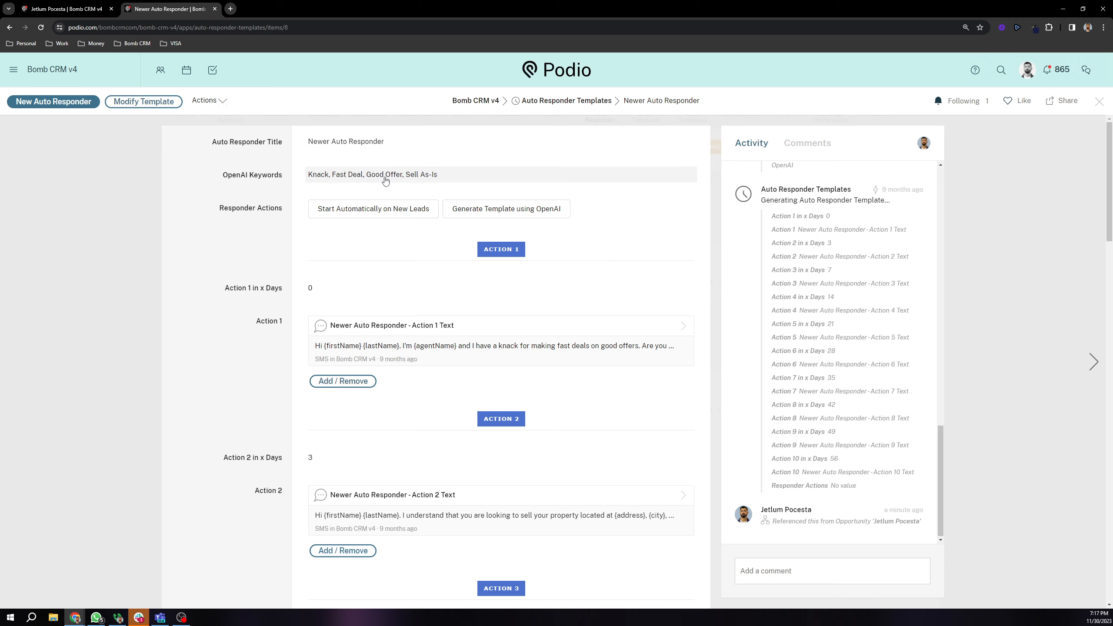
Step: Scroll through the Newer Auto Responder template's OpenAI keywords and timed SMS actions
scroll(382, 182, down, 1)
scroll(377, 182, up, 1)
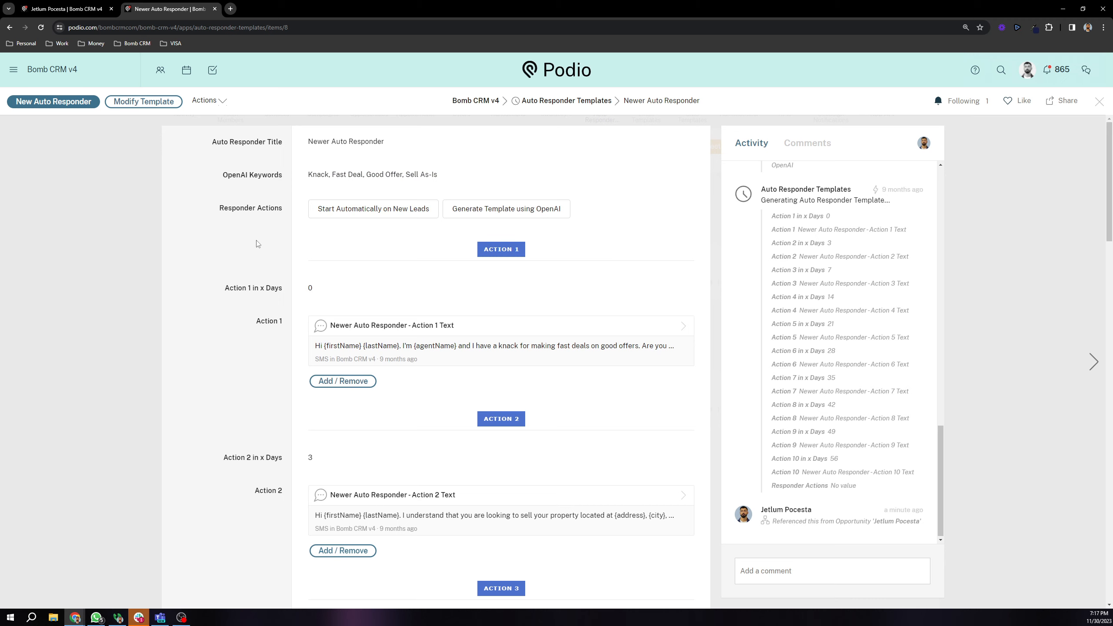
scroll(258, 244, down, 10)
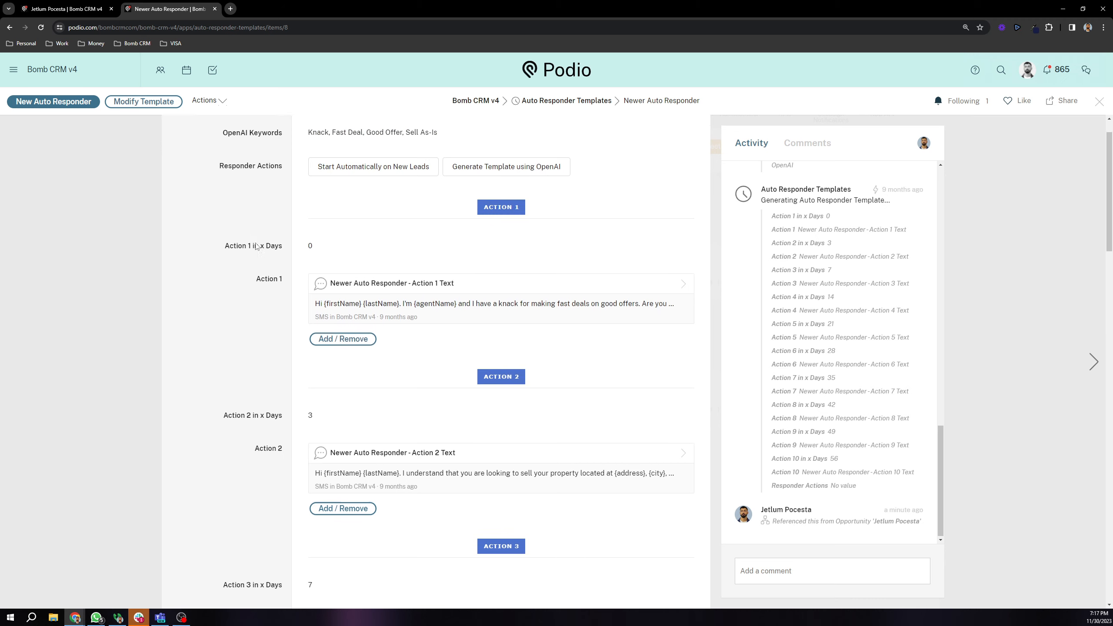
scroll(212, 289, up, 8)
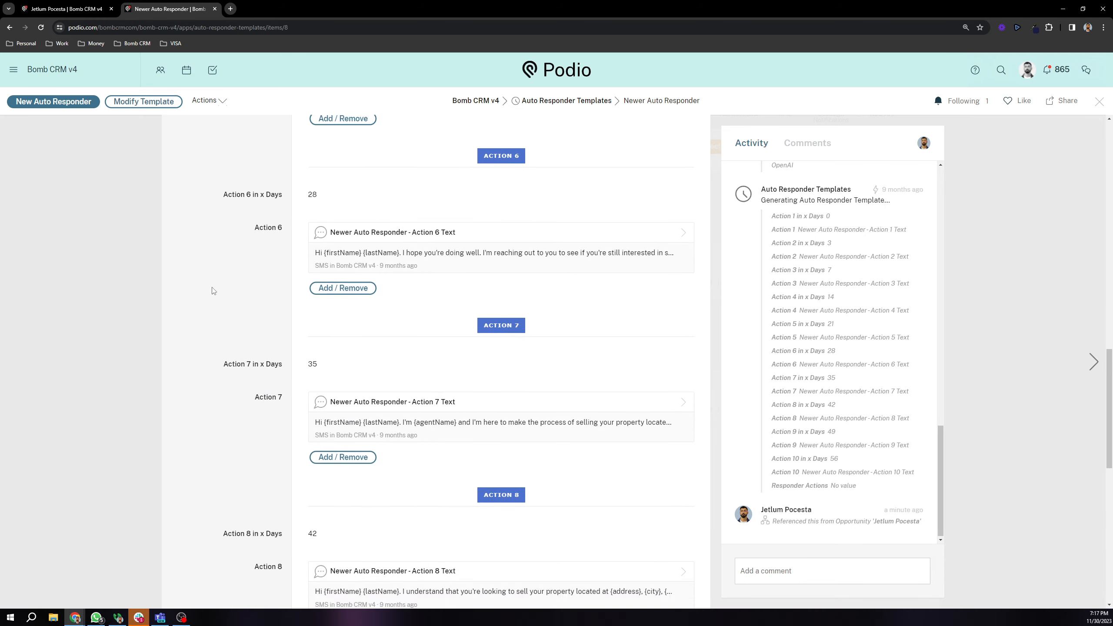
scroll(212, 289, up, 4)
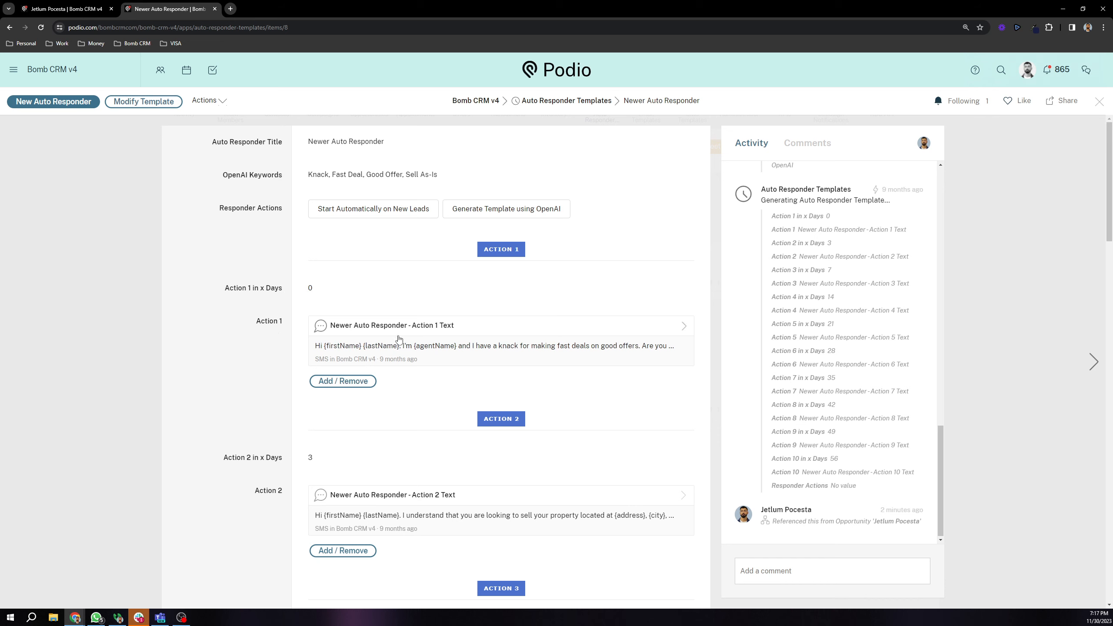
Step: Attach the New One - Action 8 Email template to Action 1 by searching 'em'
click(351, 381)
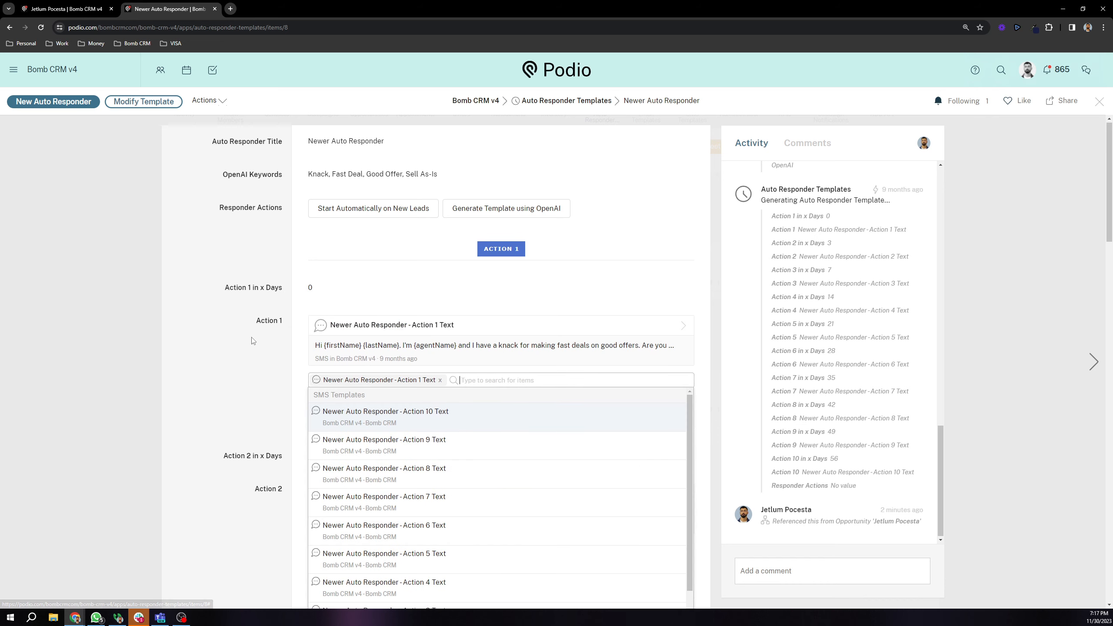
scroll(386, 399, down, 2)
scroll(387, 399, down, 5)
scroll(377, 397, up, 5)
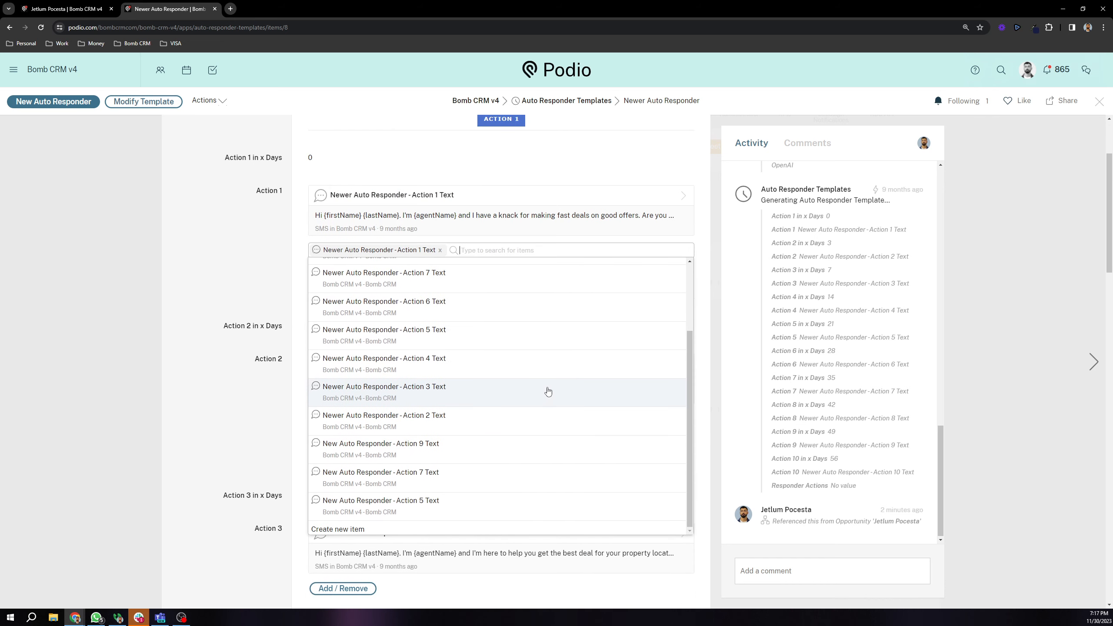
text(em)
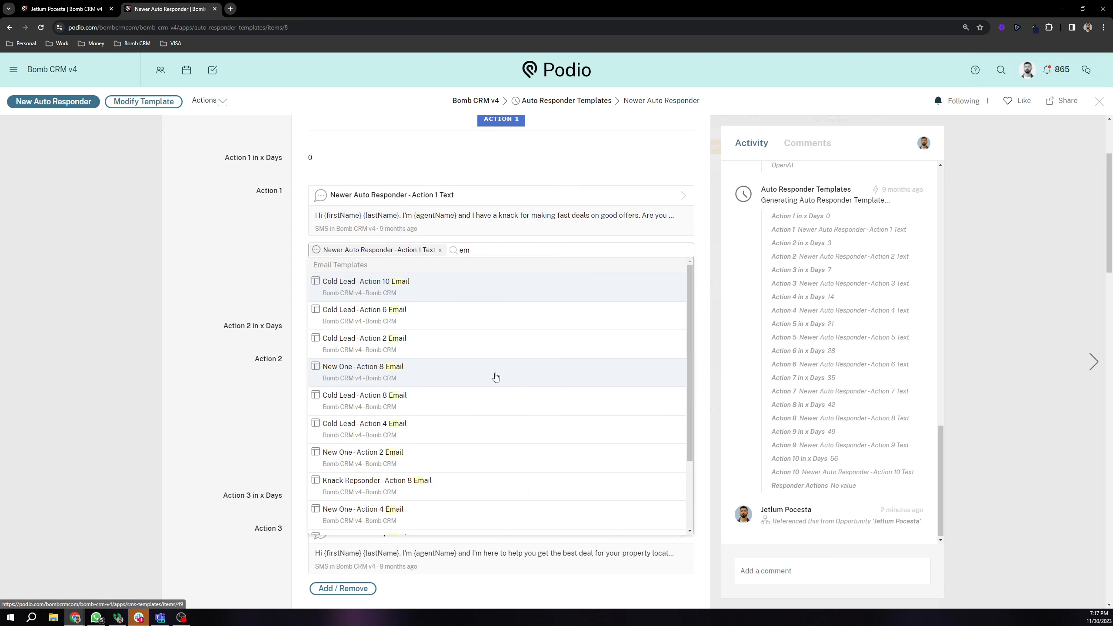
click(384, 378)
click(249, 288)
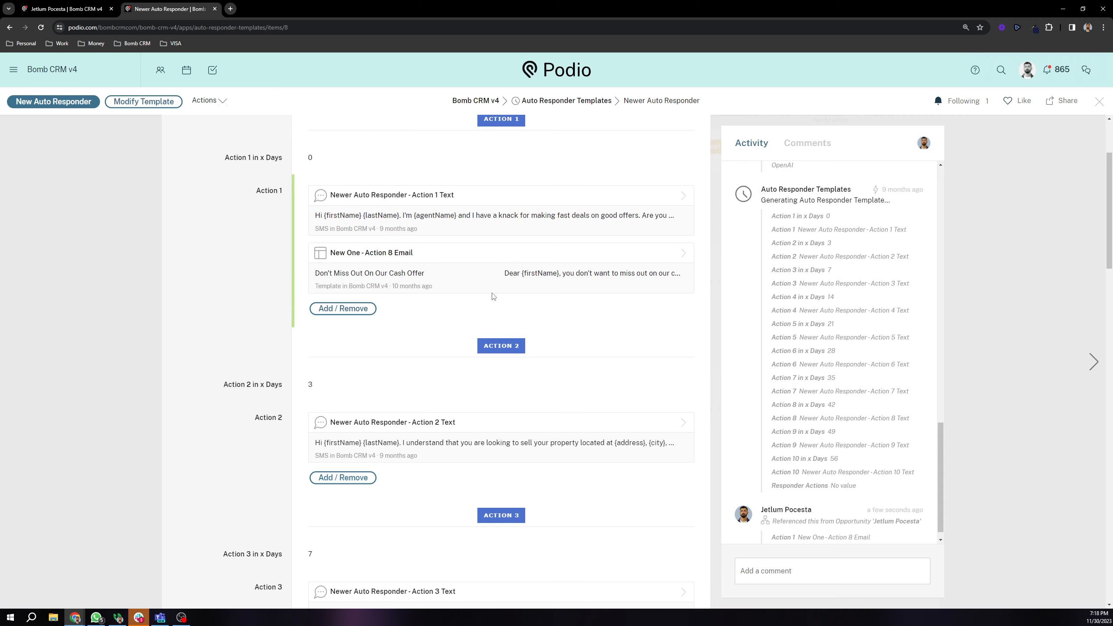
Step: Remove the New One - Action 8 Email template from Action 1, keeping only the SMS text
scroll(246, 340, up, 2)
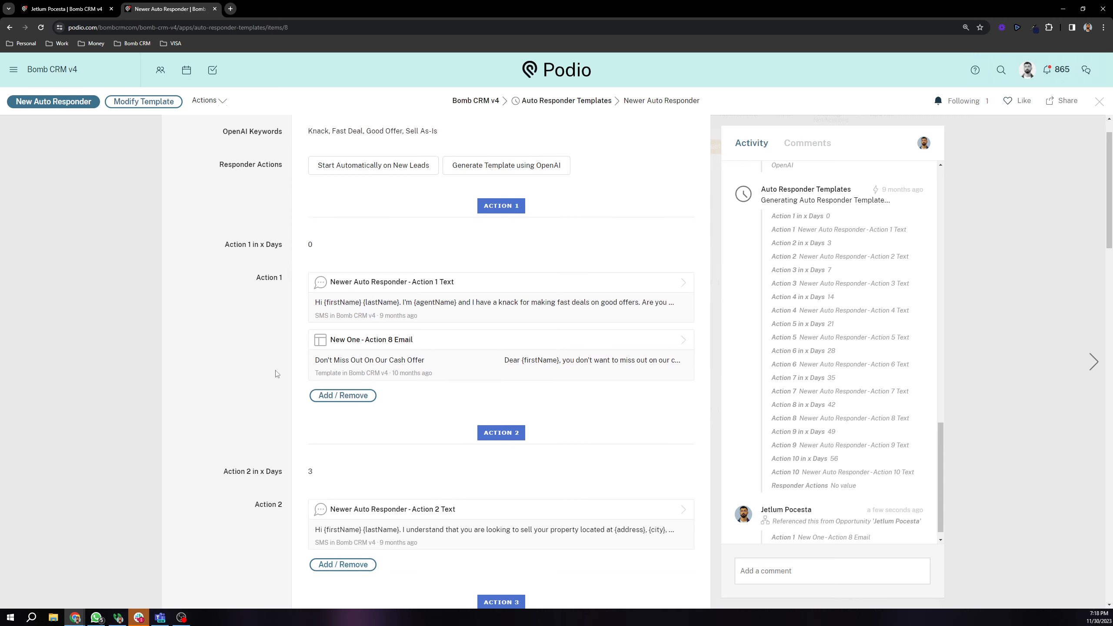
click(334, 396)
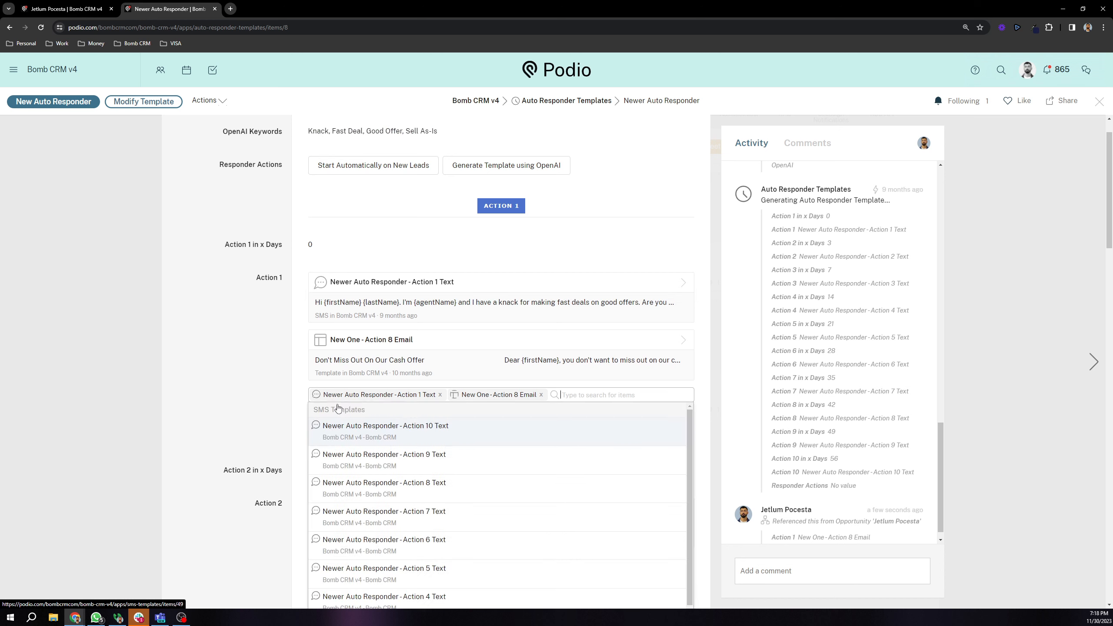
click(541, 396)
click(258, 273)
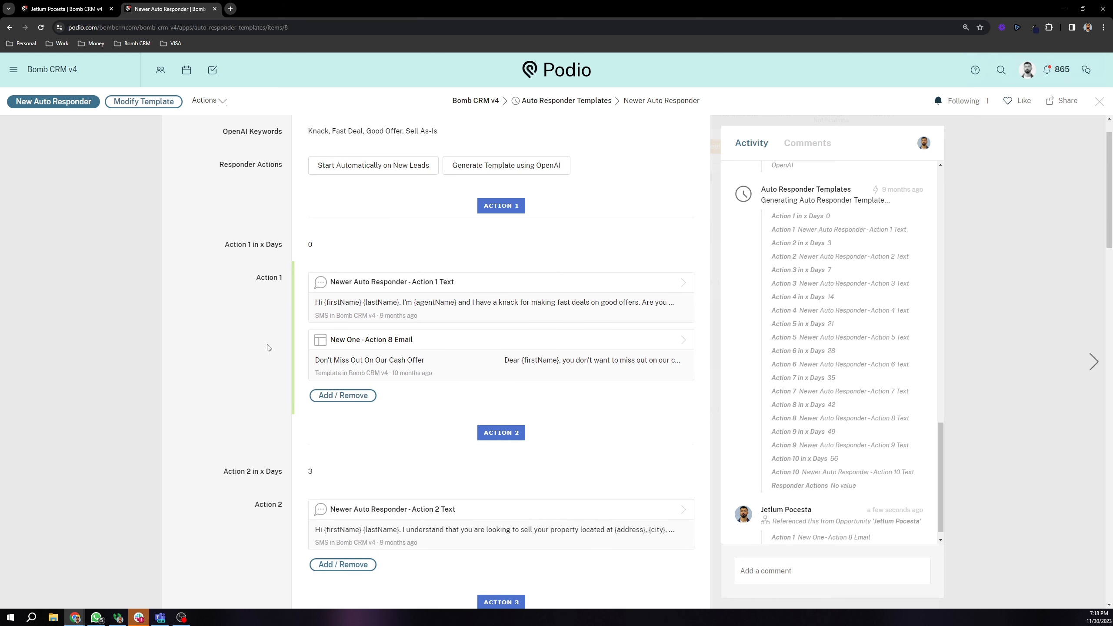
click(352, 395)
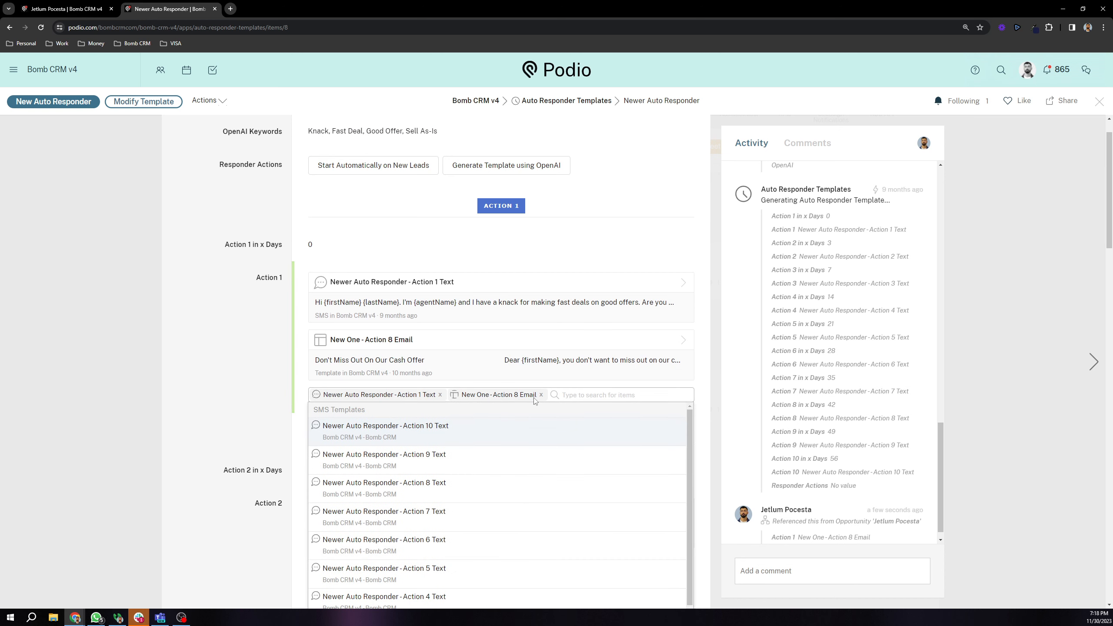
click(541, 395)
click(211, 304)
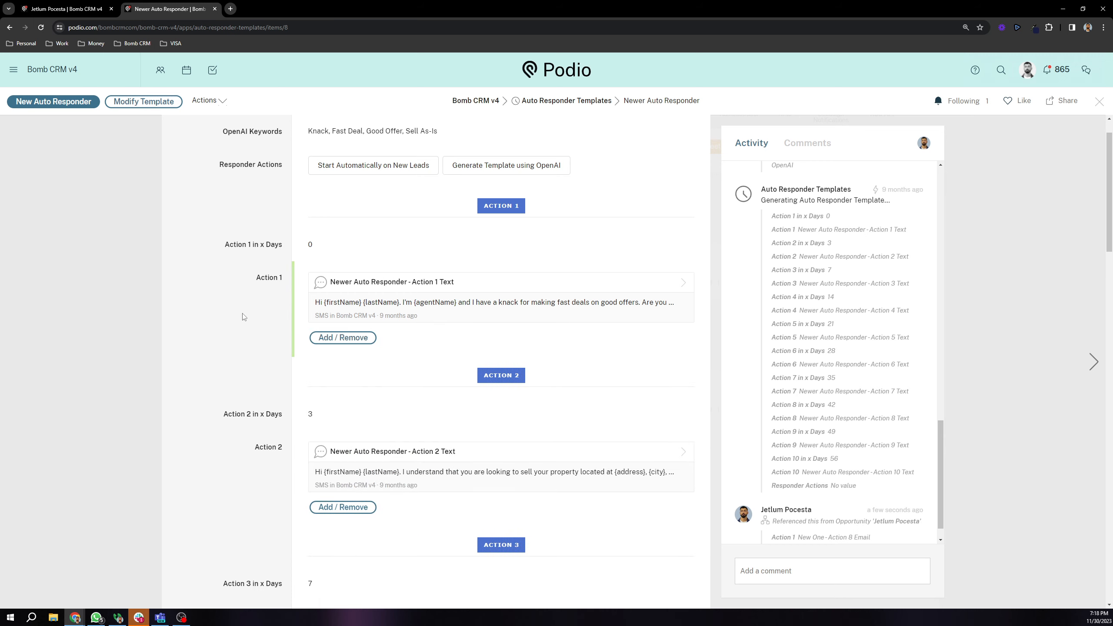
scroll(235, 323, up, 1)
drag(214, 290, 286, 294)
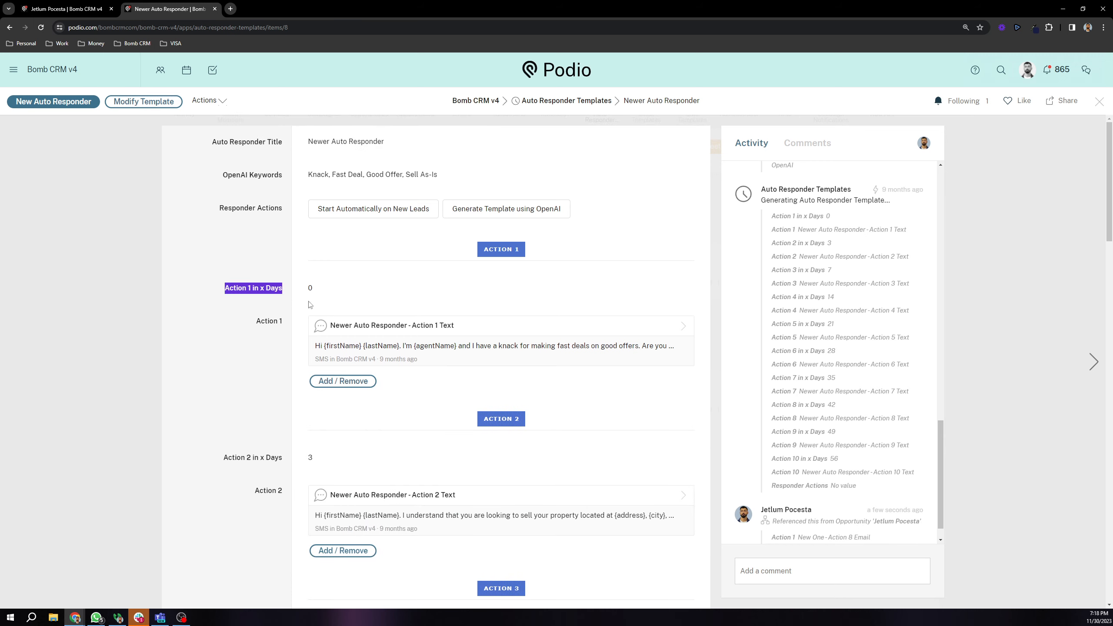
Step: Check the Action 1 and Action 2 day delays, leaving them at 0 and 3
click(293, 306)
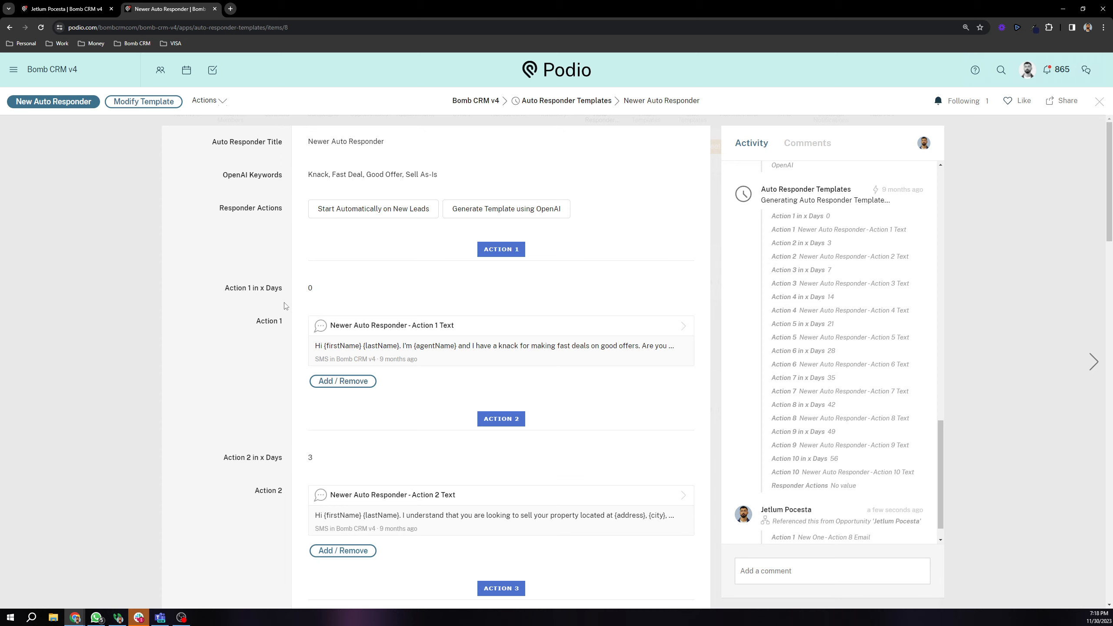
drag(257, 323, 285, 325)
scroll(261, 316, down, 1)
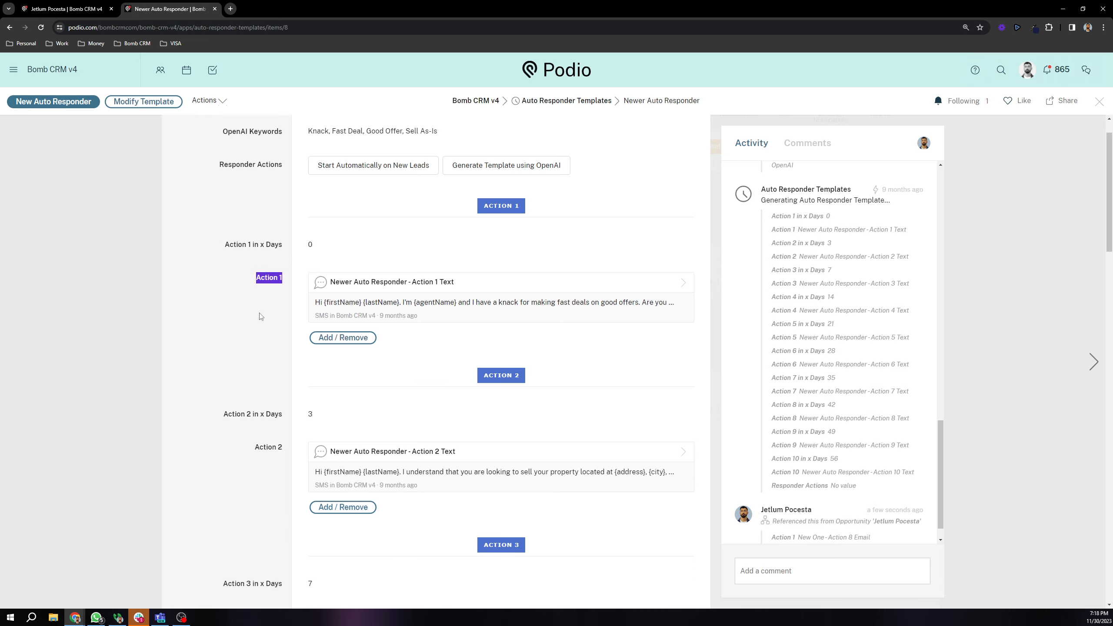
click(325, 245)
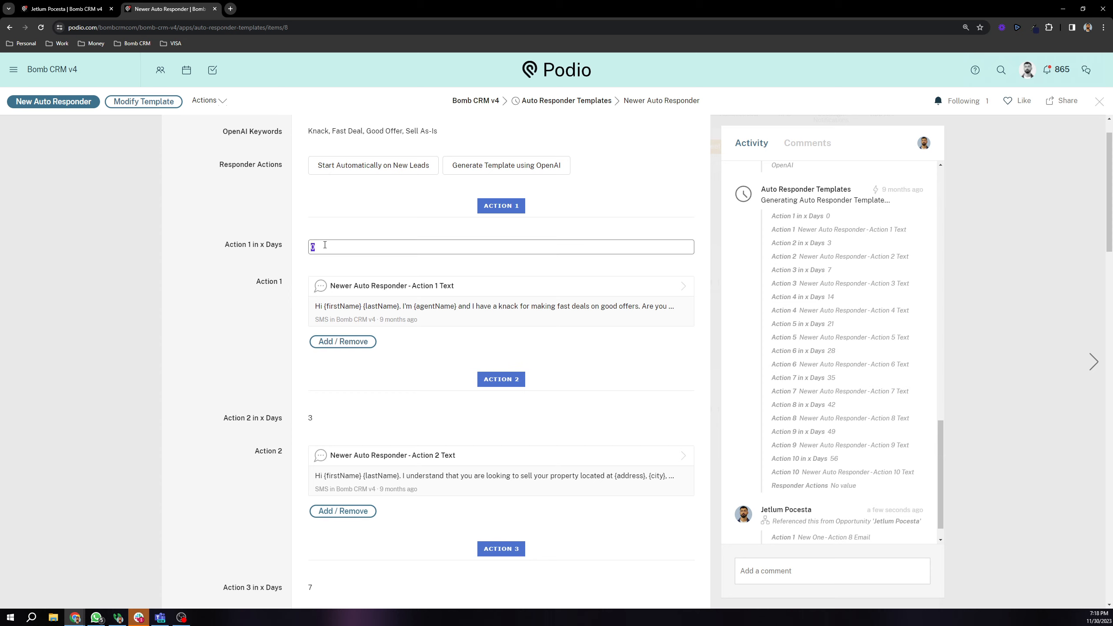
click(287, 241)
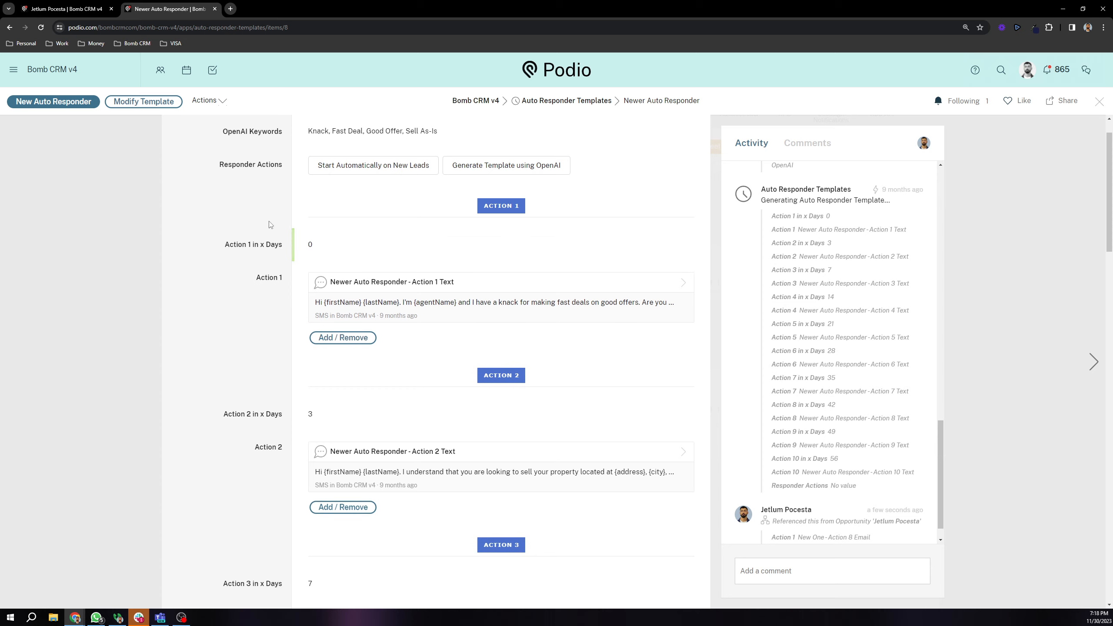
scroll(321, 280, down, 1)
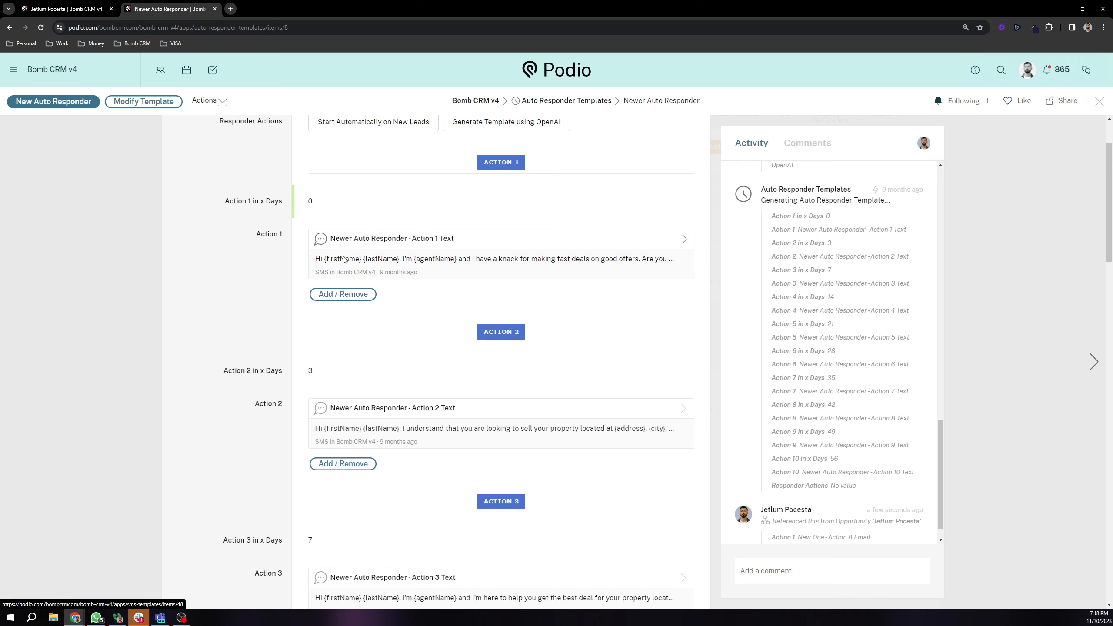
click(329, 368)
scroll(329, 368, down, 1)
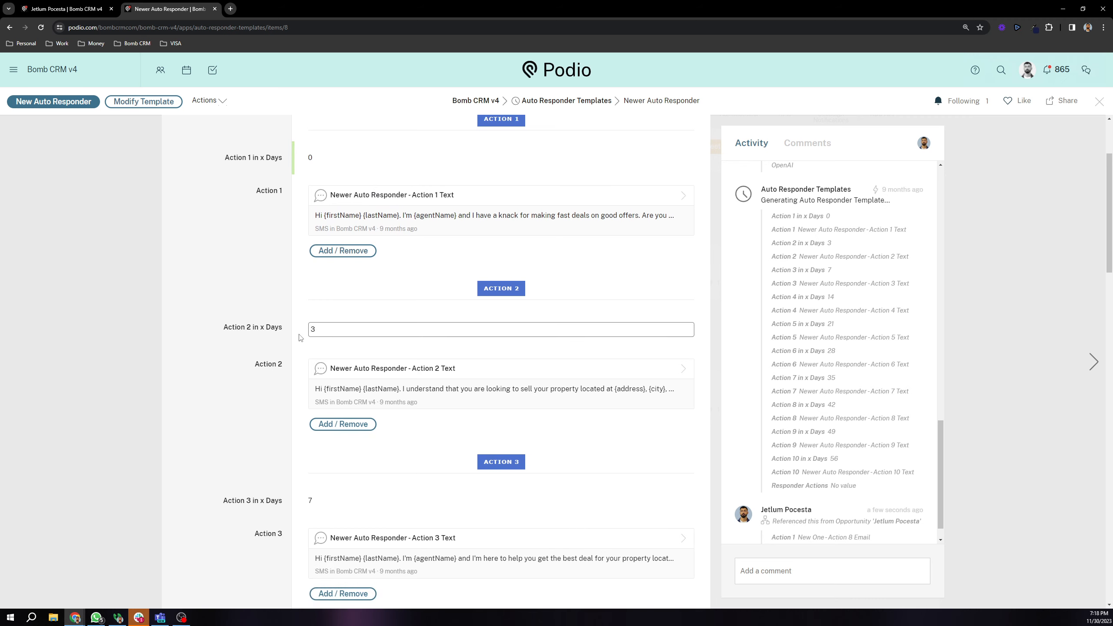
click(278, 326)
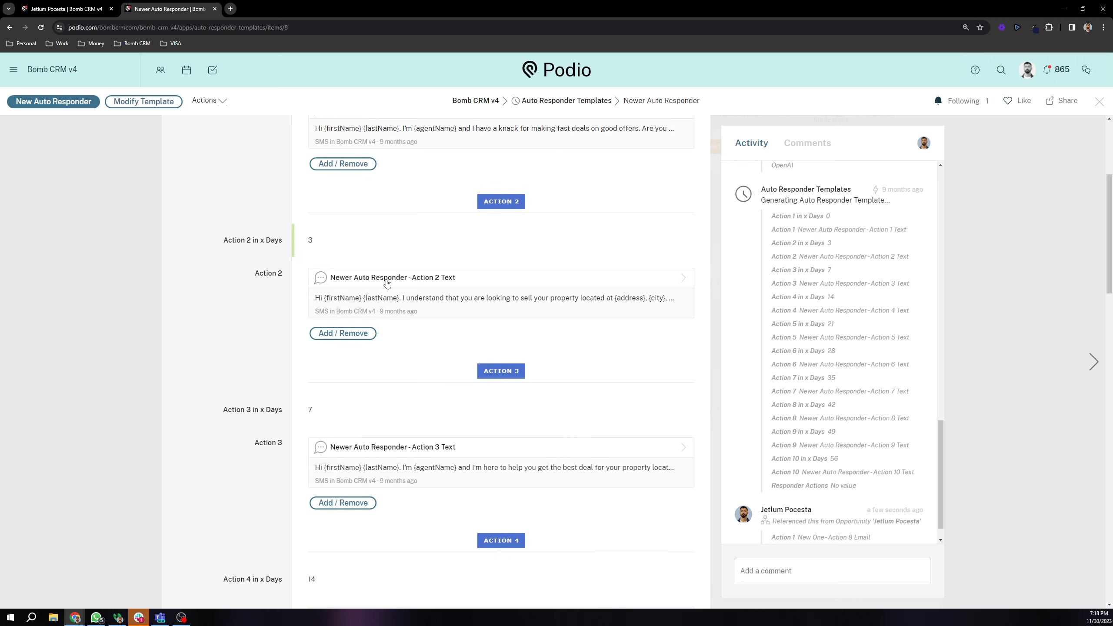
Step: Review the remaining actions and close the Newer Auto Responder item to the template cards
scroll(312, 287, down, 3)
scroll(313, 286, down, 6)
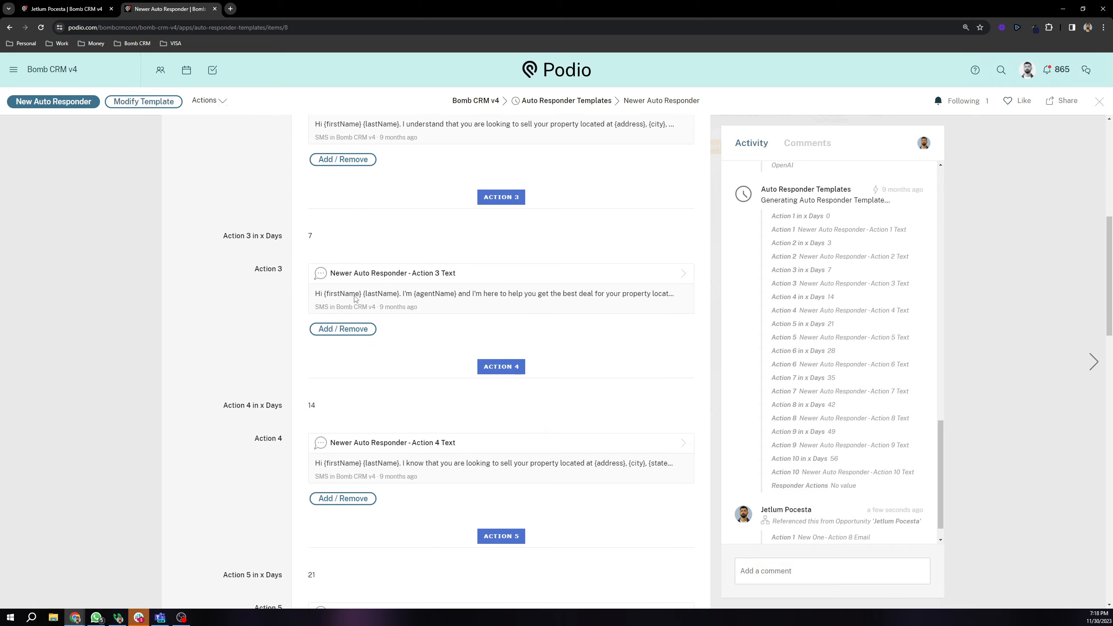
scroll(336, 281, down, 12)
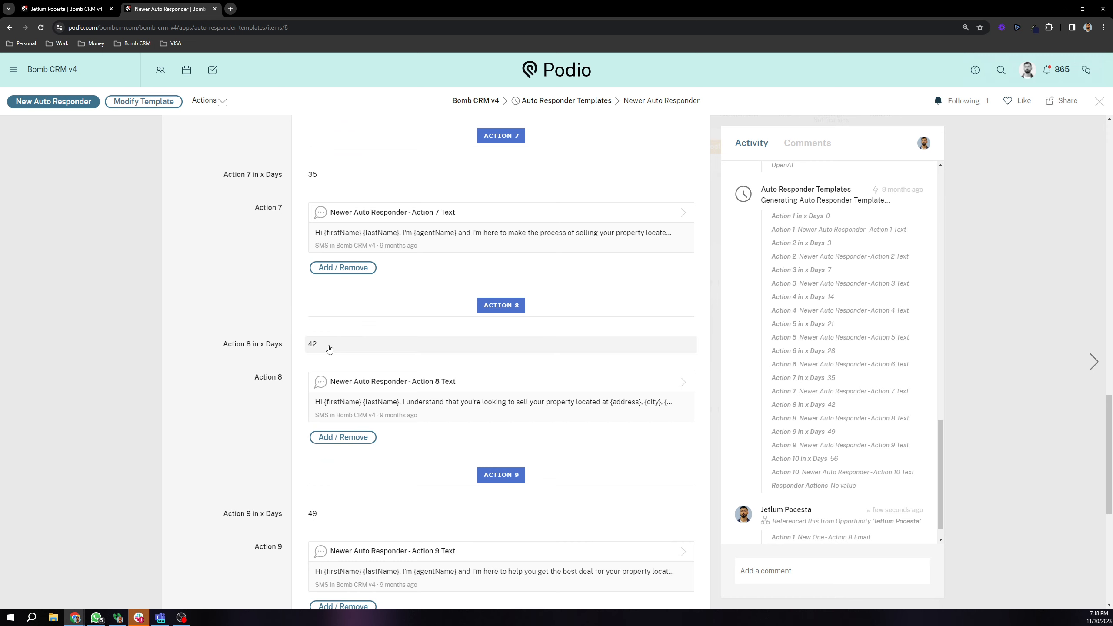
scroll(301, 346, down, 8)
scroll(367, 395, up, 20)
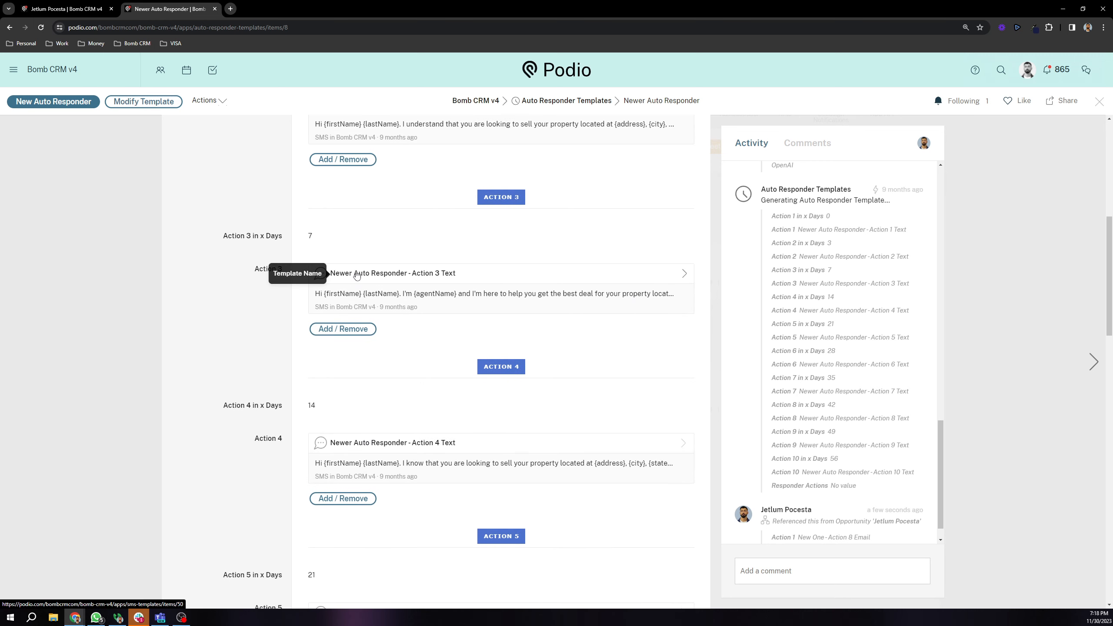
scroll(355, 281, up, 9)
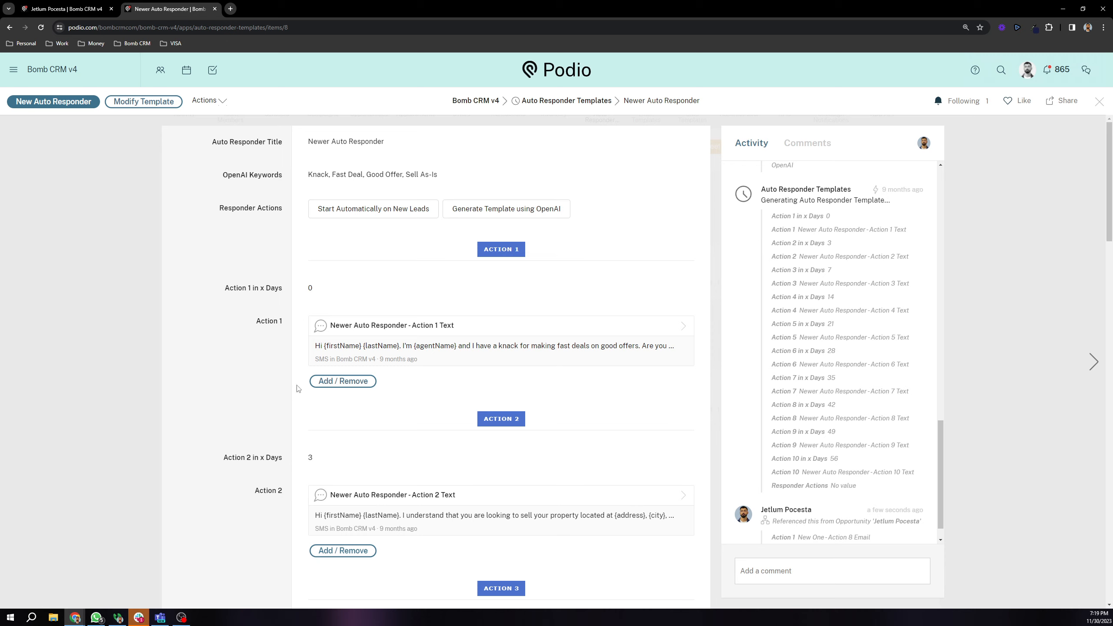
scroll(196, 248, down, 3)
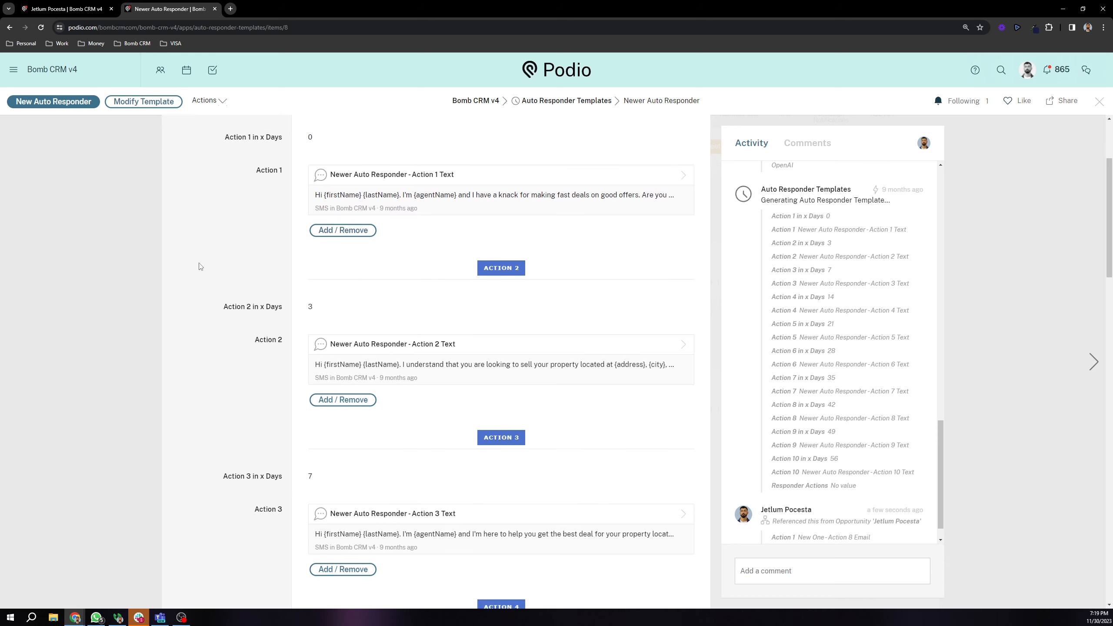
scroll(198, 278, up, 3)
click(50, 181)
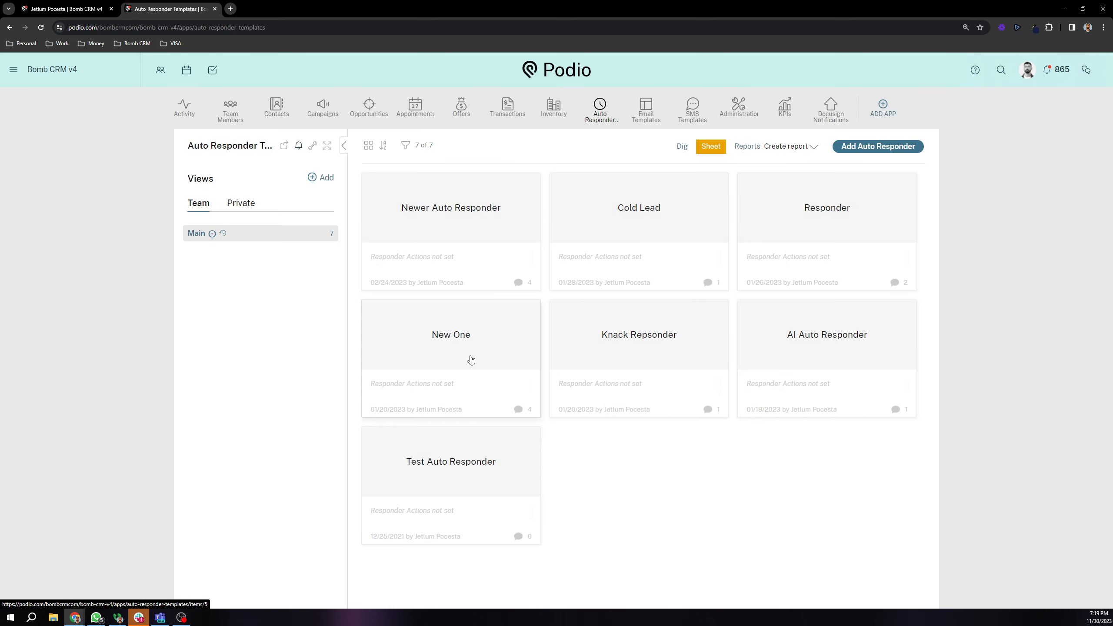
Step: Open the Opportunities app and the lead's record showing address, contact details and Follow Up status
click(358, 117)
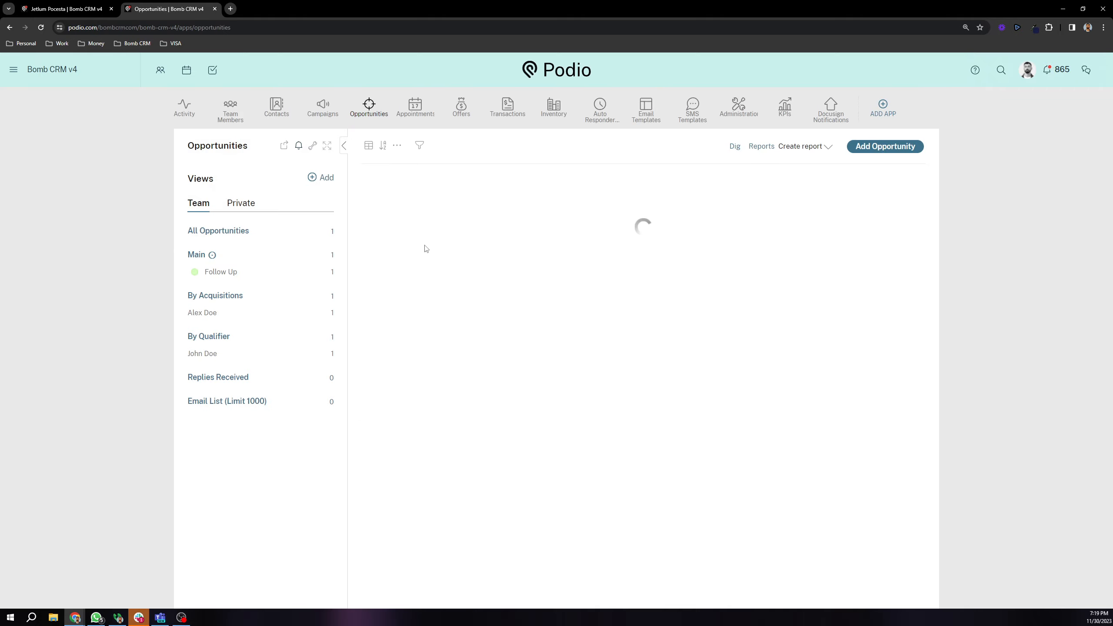
click(433, 199)
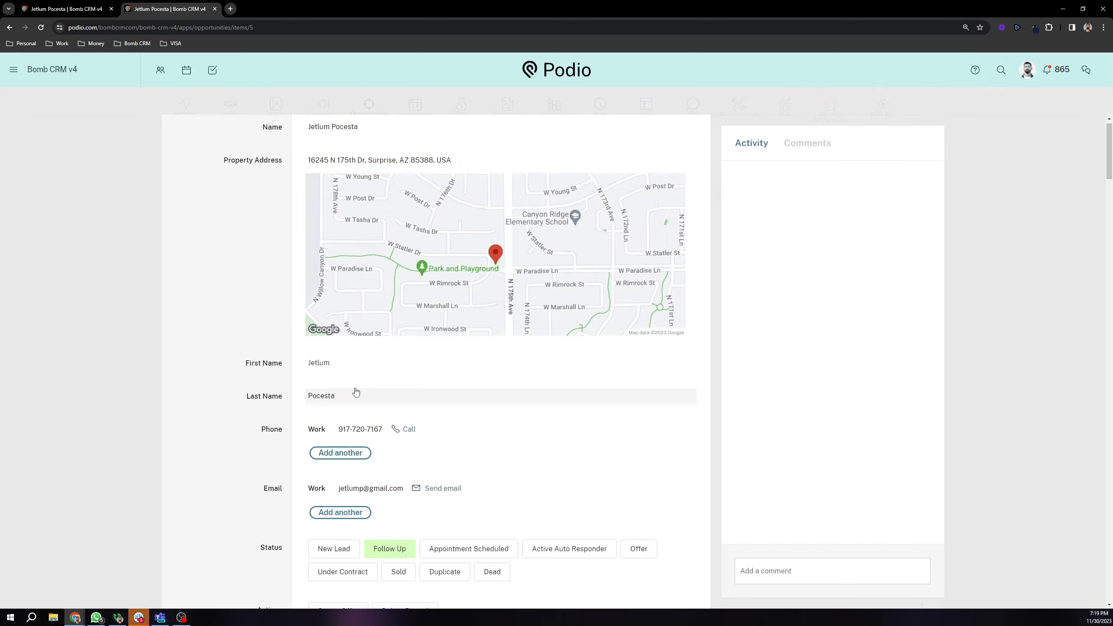
scroll(469, 432, down, 15)
Step: Jump to the lead's empty Appointment section and open Opportunities in a new background tab
click(463, 399)
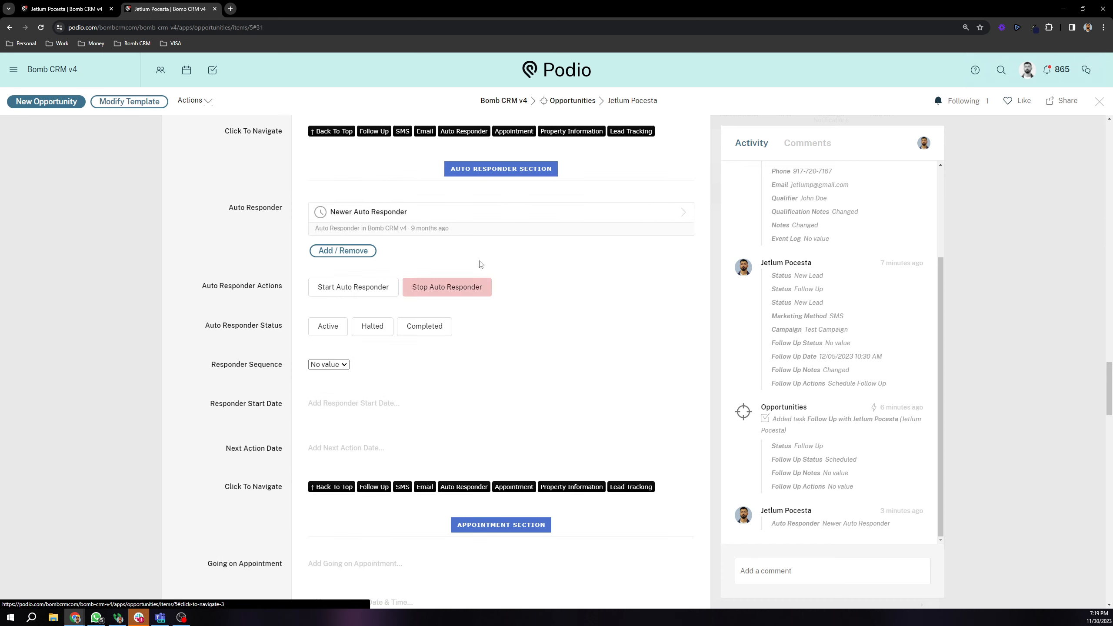
click(521, 135)
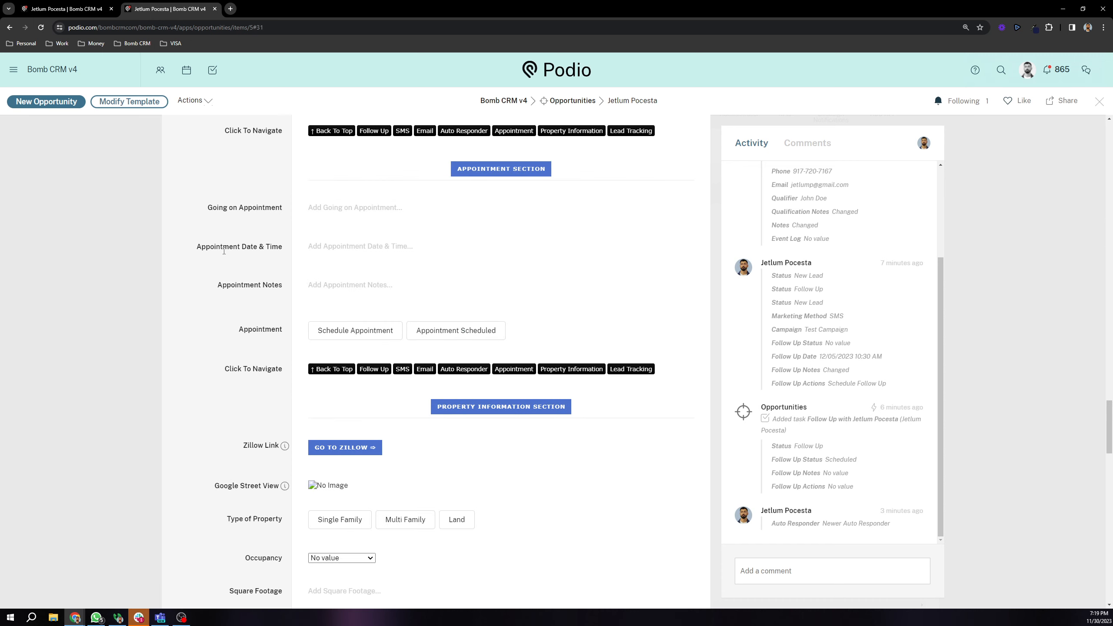
click(351, 212)
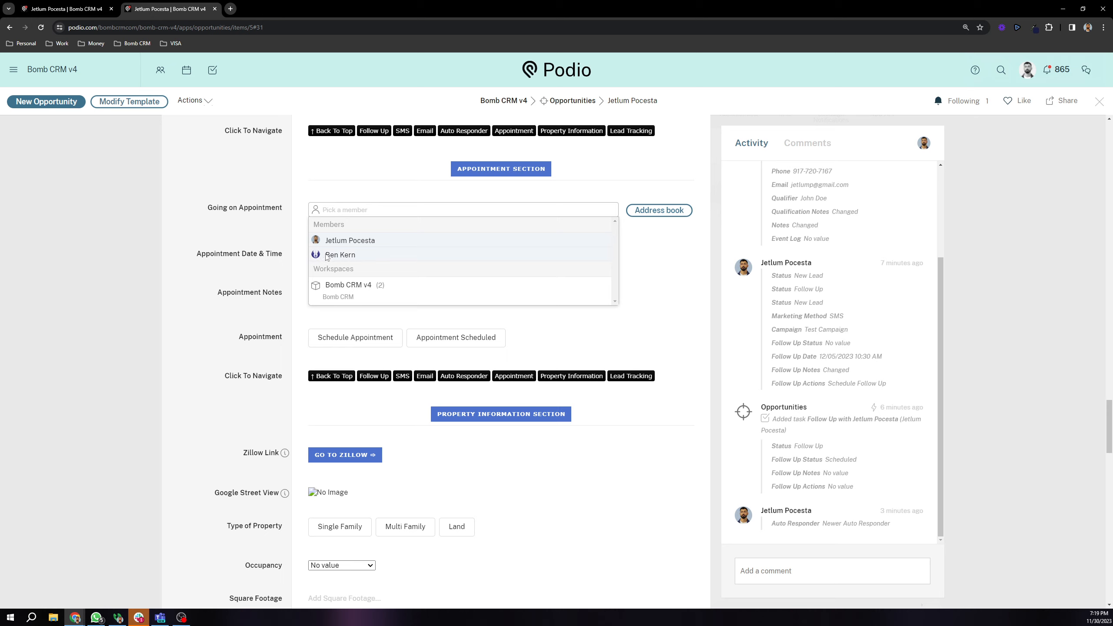
click(270, 212)
scroll(302, 210, down, 2)
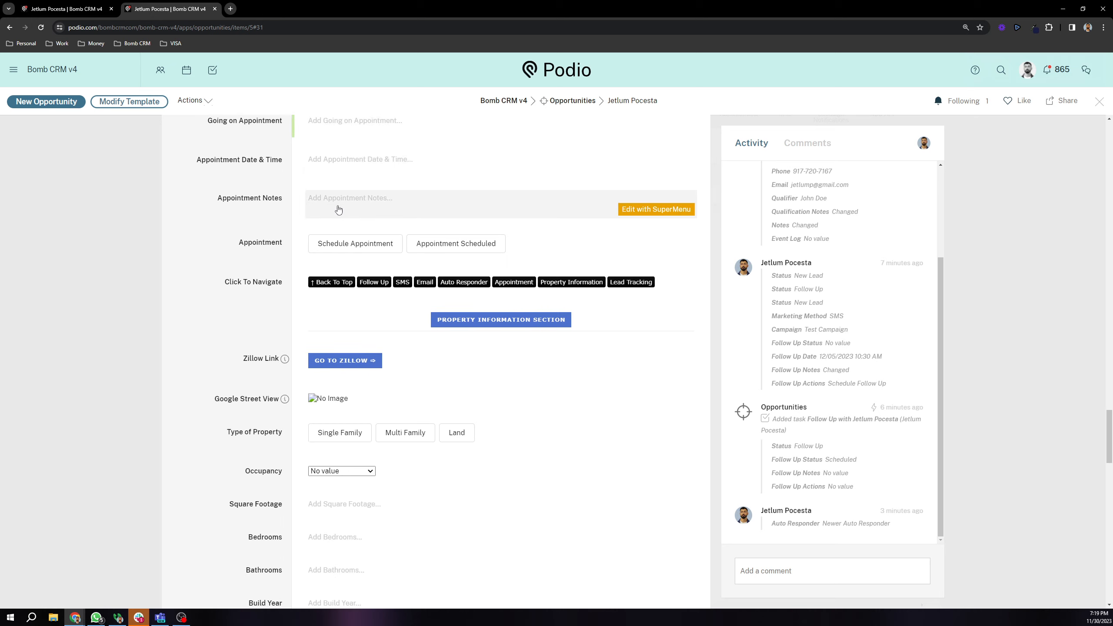
scroll(329, 263, up, 2)
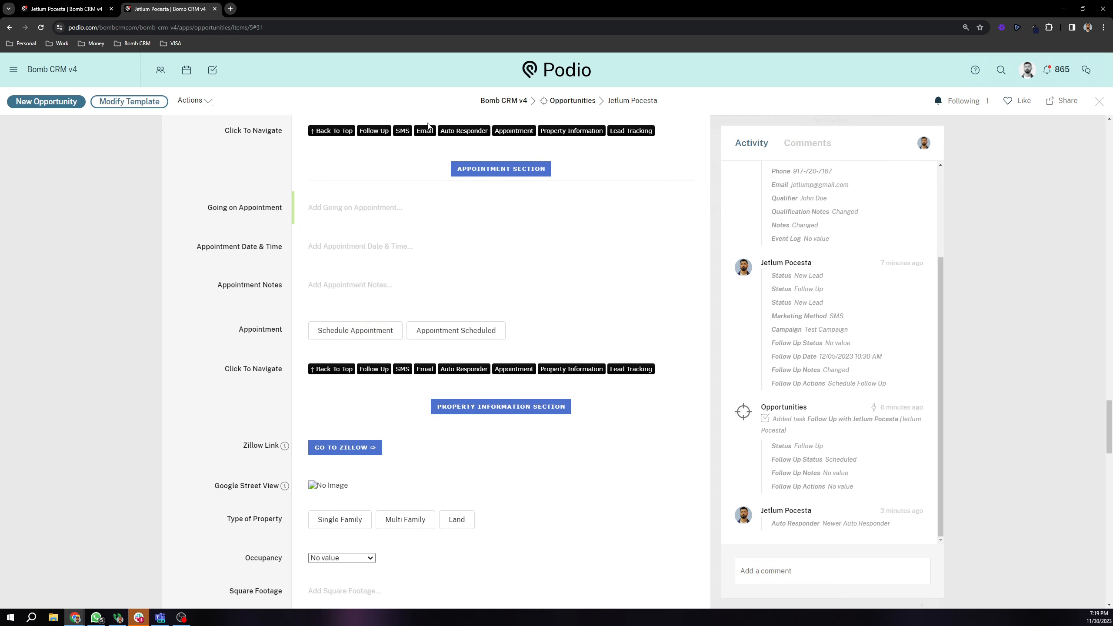
middle_click(548, 102)
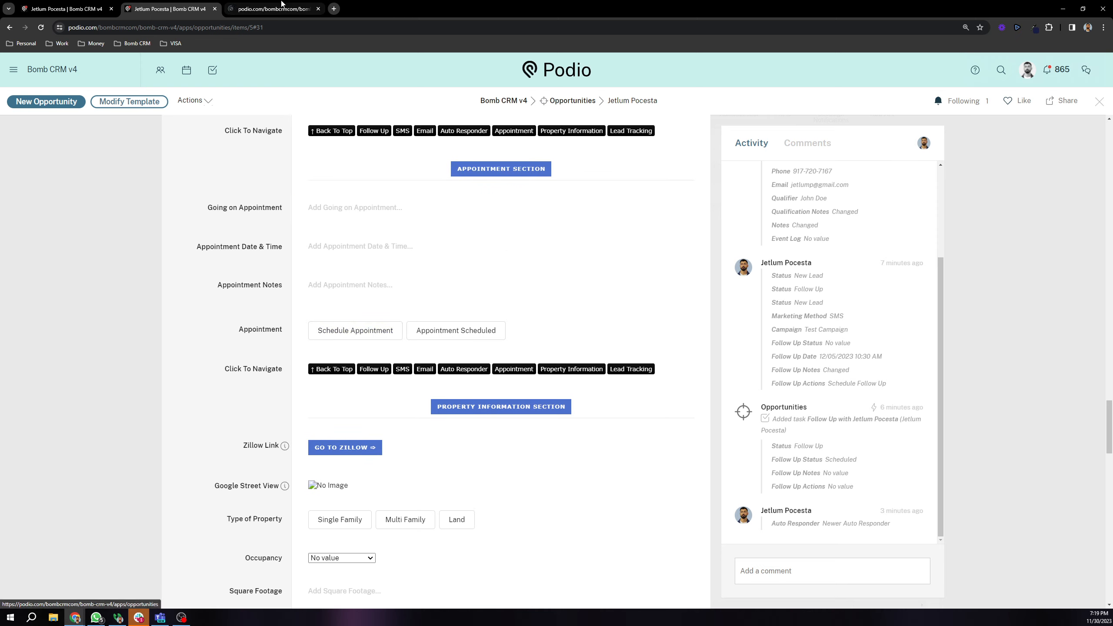
Step: Load the Appointments app's November 2023 calendar in the new tab, then return to the lead
click(282, 5)
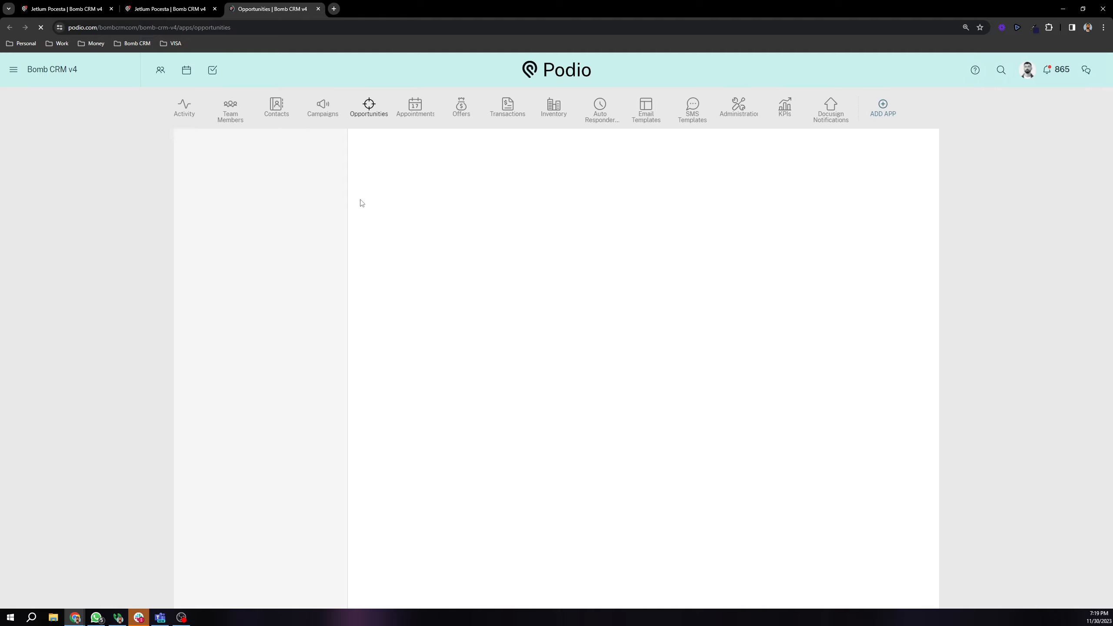
click(414, 108)
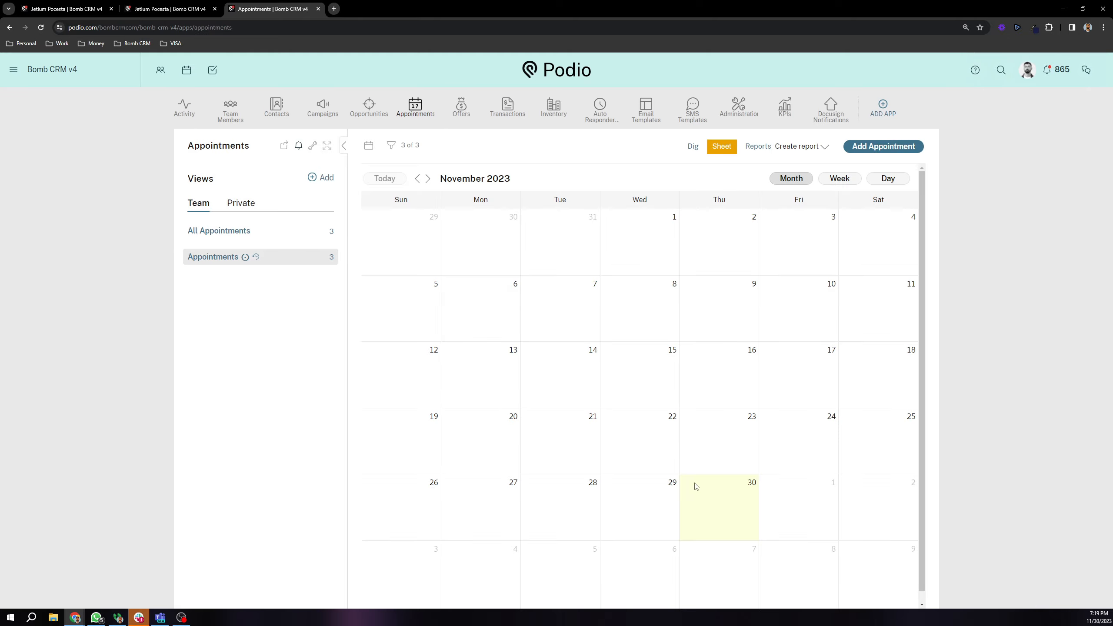
click(201, 3)
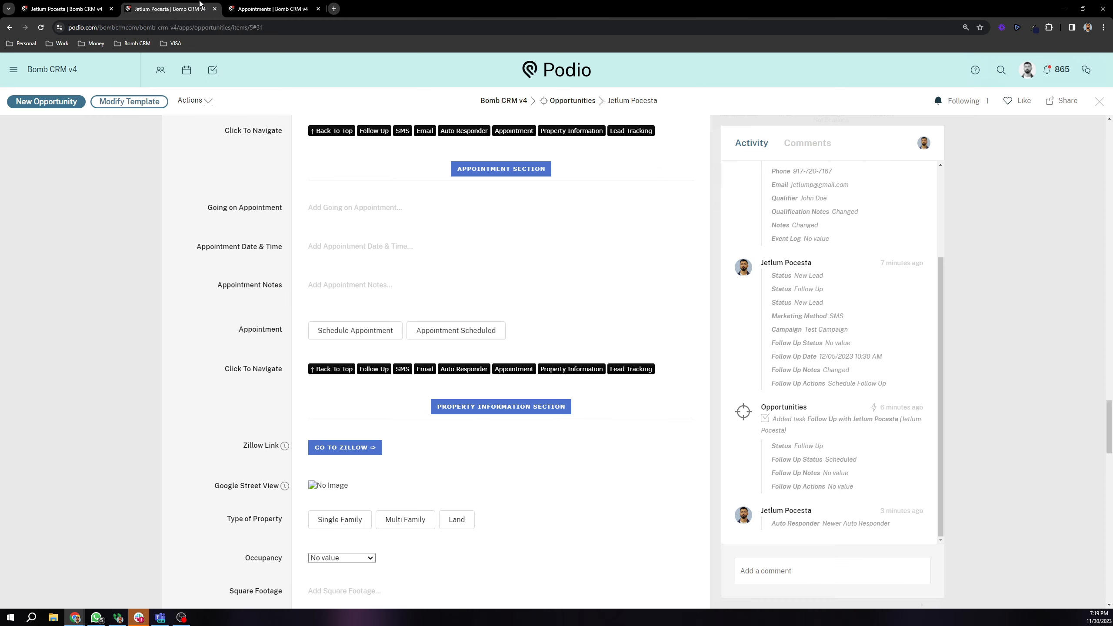
scroll(258, 297, down, 2)
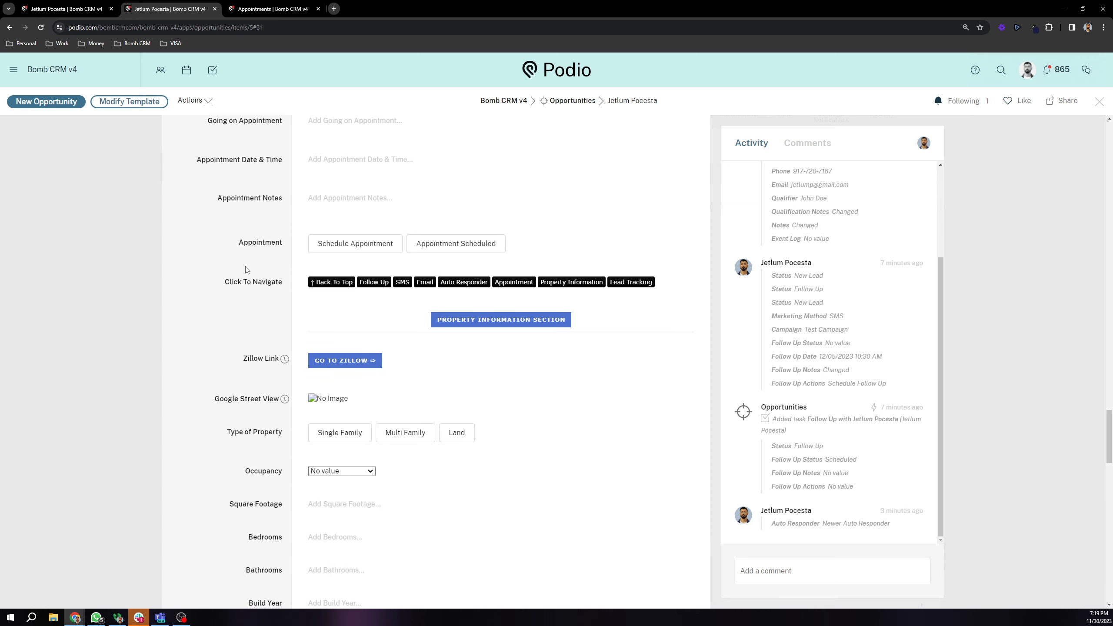
scroll(246, 270, up, 3)
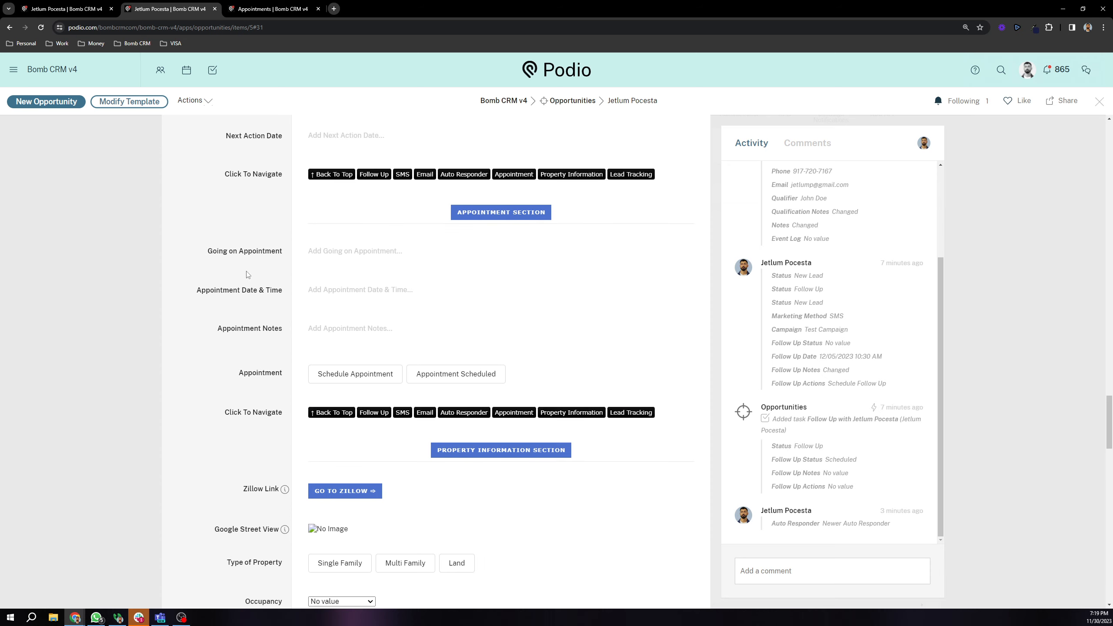
click(287, 4)
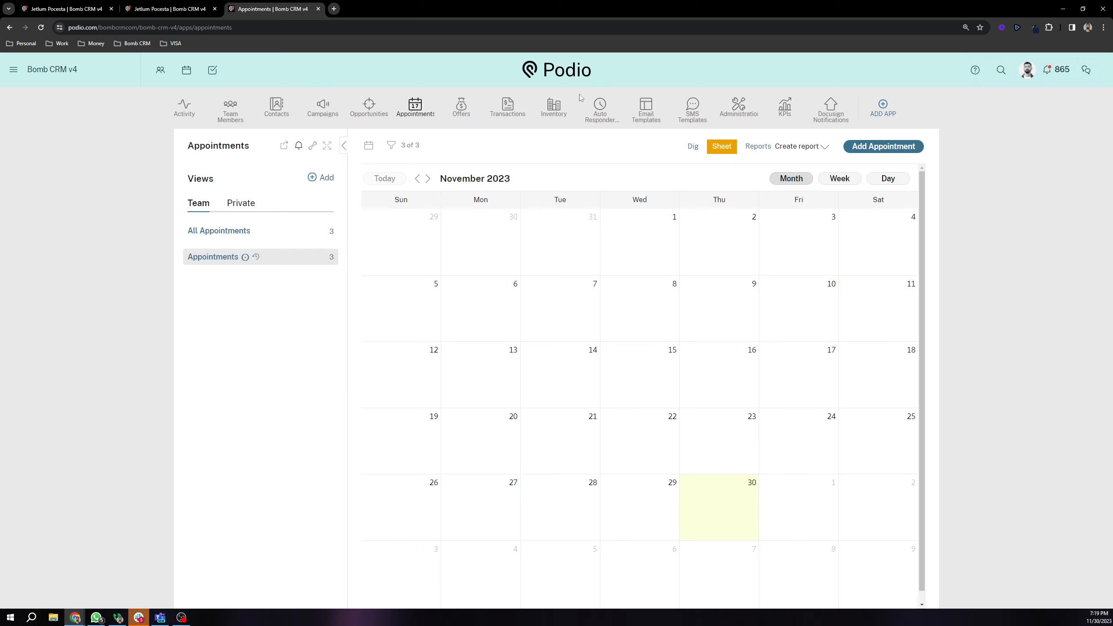
click(192, 5)
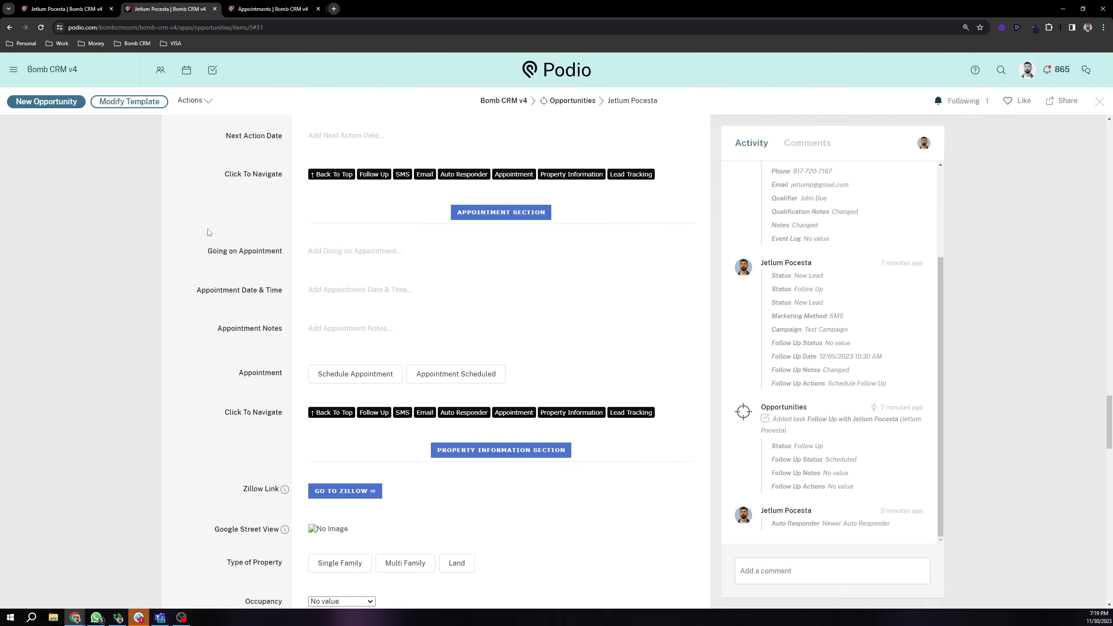
scroll(242, 327, down, 5)
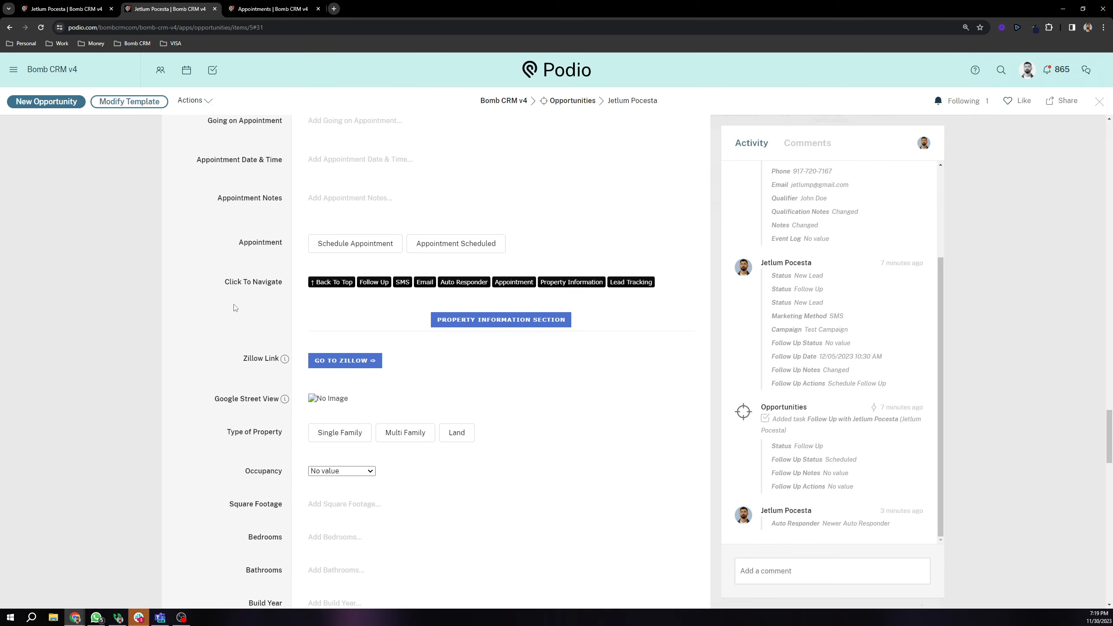
scroll(237, 298, down, 1)
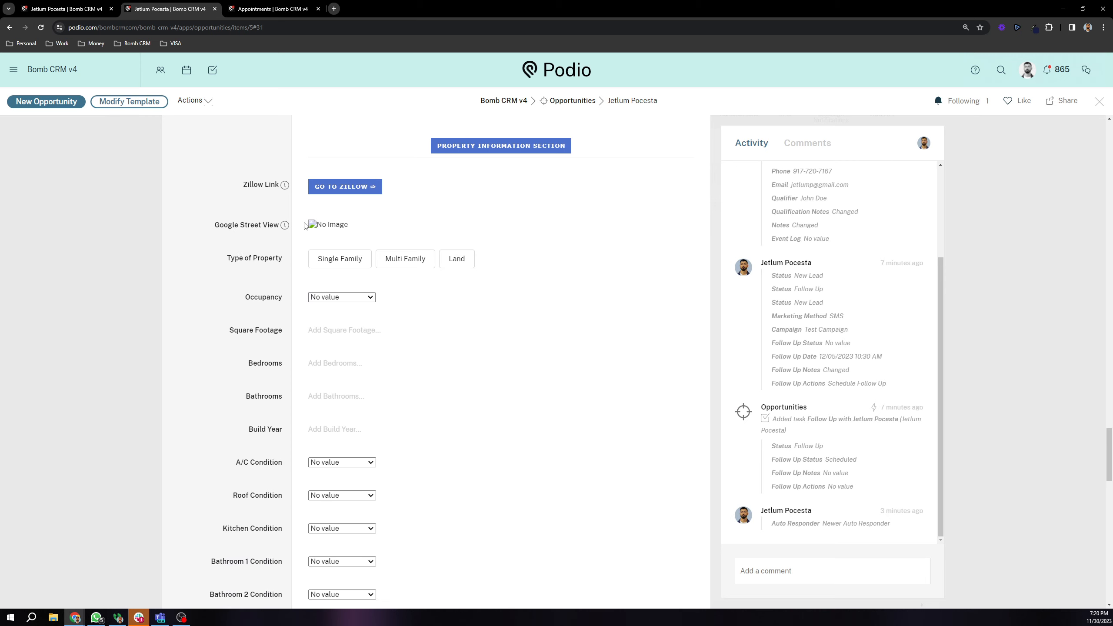
drag(306, 227, 360, 227)
drag(213, 225, 269, 235)
scroll(269, 234, up, 2)
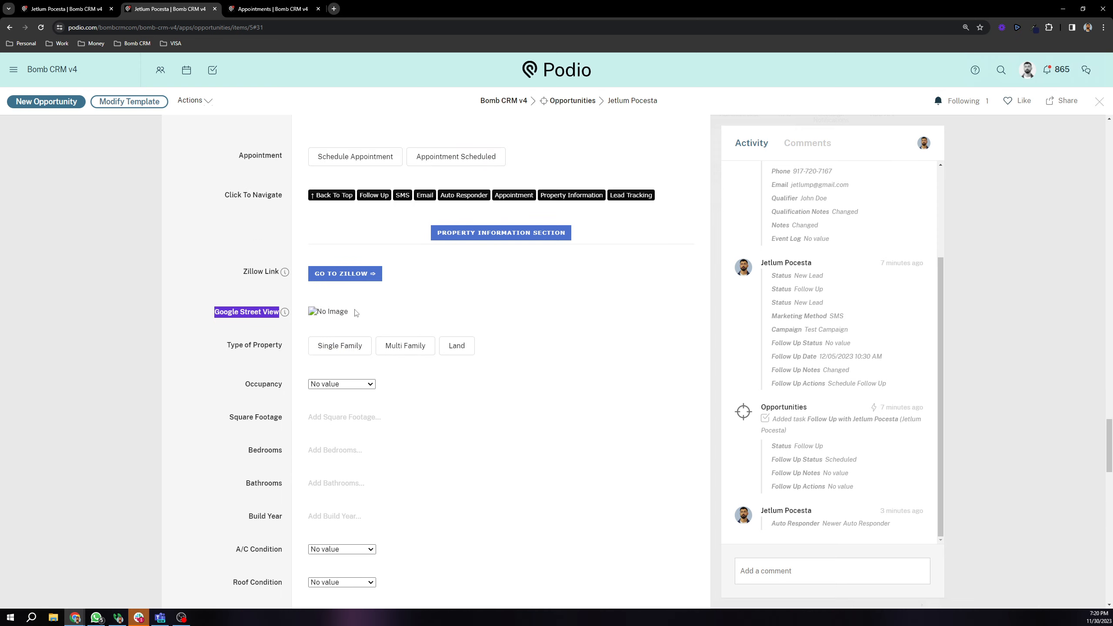
drag(356, 313, 305, 317)
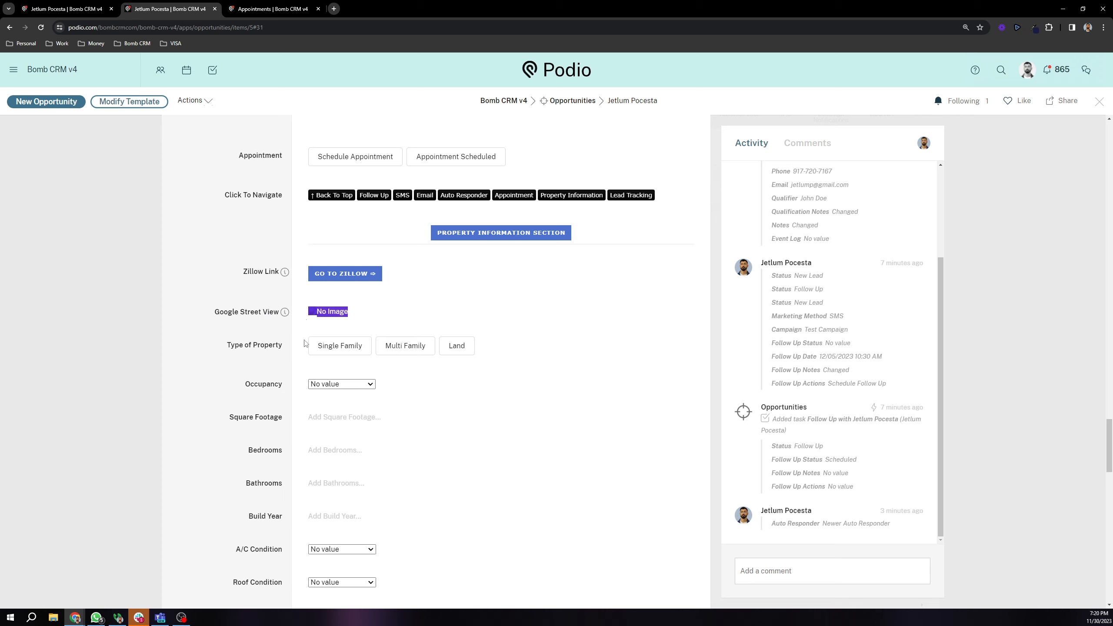
click(269, 314)
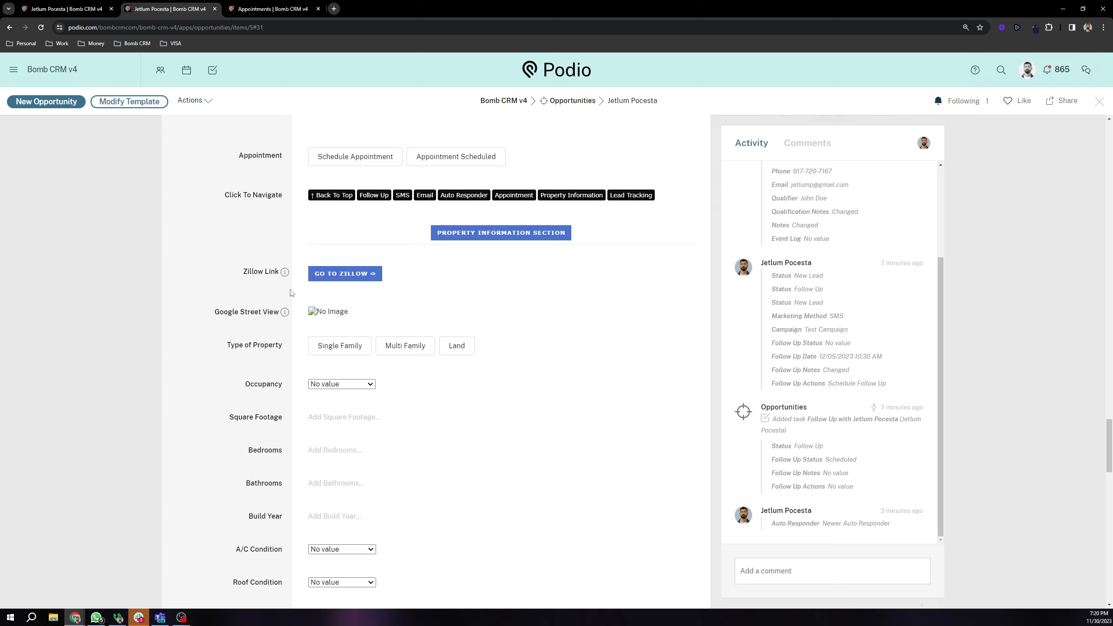
click(336, 279)
click(396, 6)
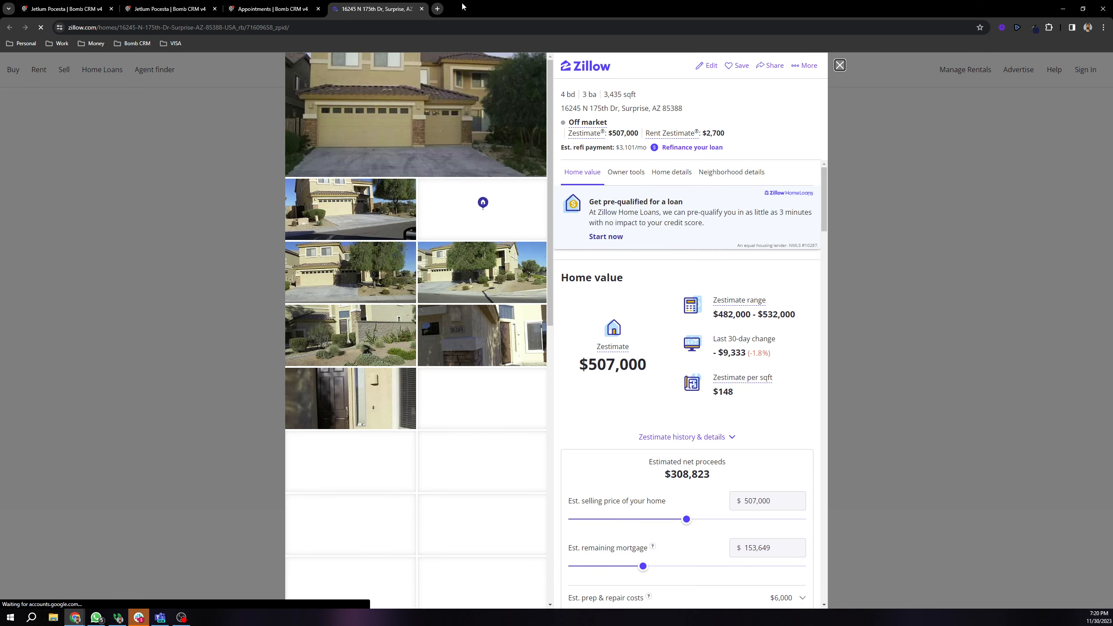
click(422, 8)
Step: Scroll through the lead's unset property condition, asking price, payoff and notes fields
click(167, 9)
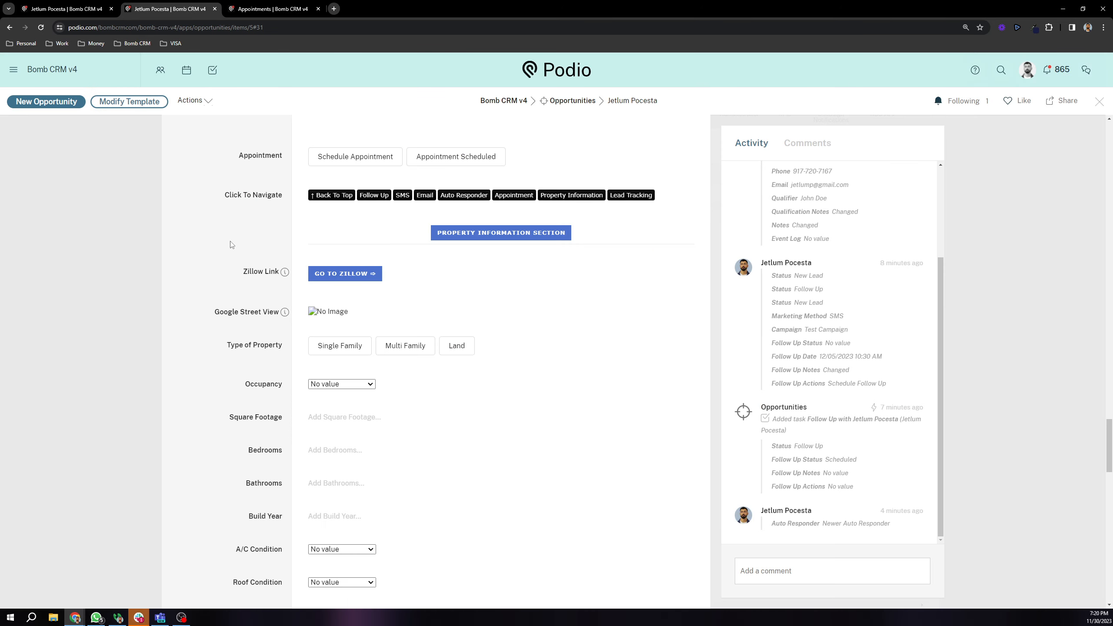
scroll(233, 241, down, 2)
scroll(233, 238, down, 1)
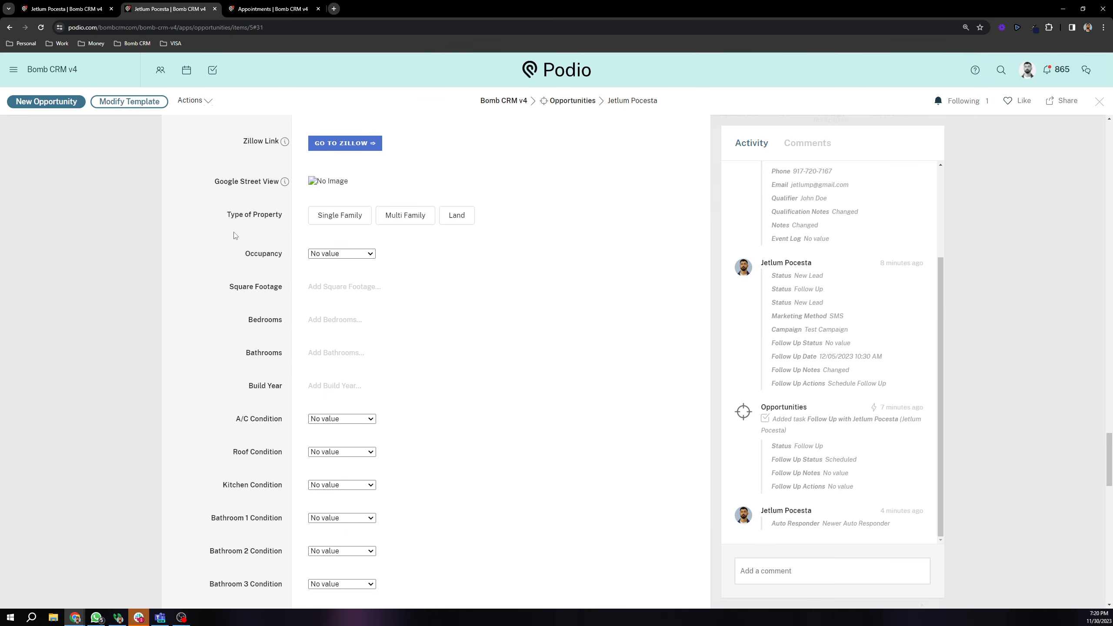
scroll(251, 276, down, 2)
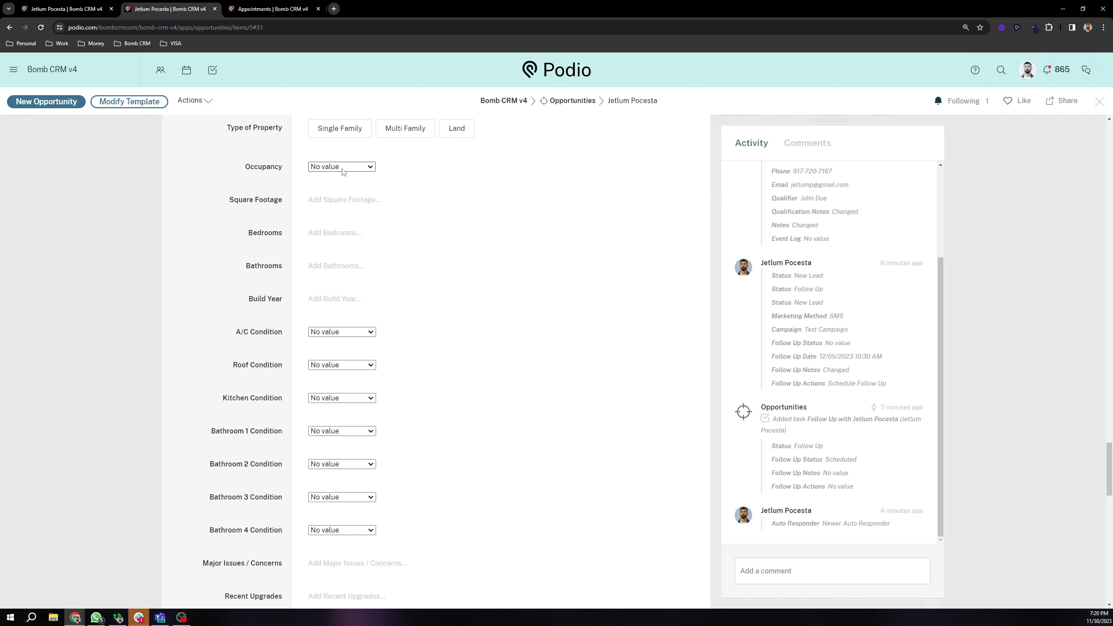
scroll(326, 298, down, 9)
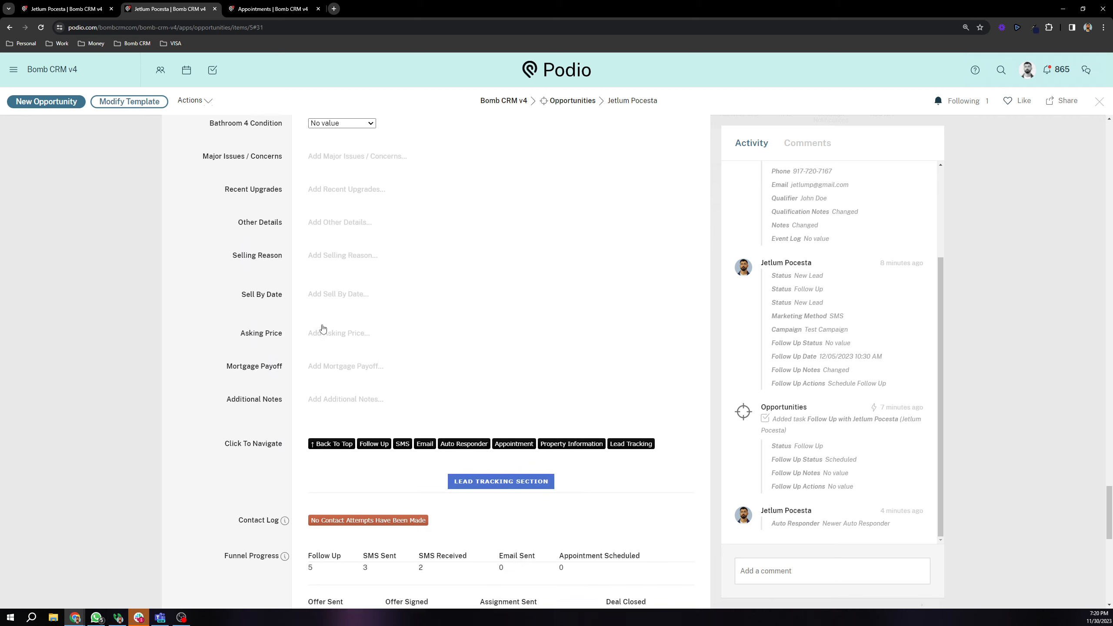
scroll(348, 377, up, 11)
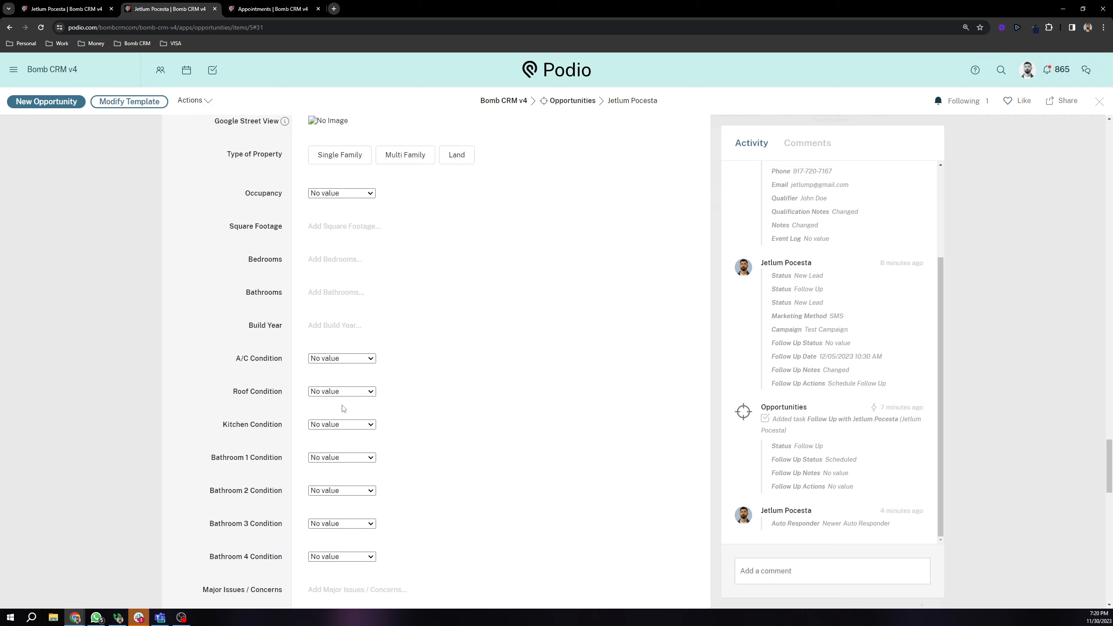
scroll(343, 408, up, 2)
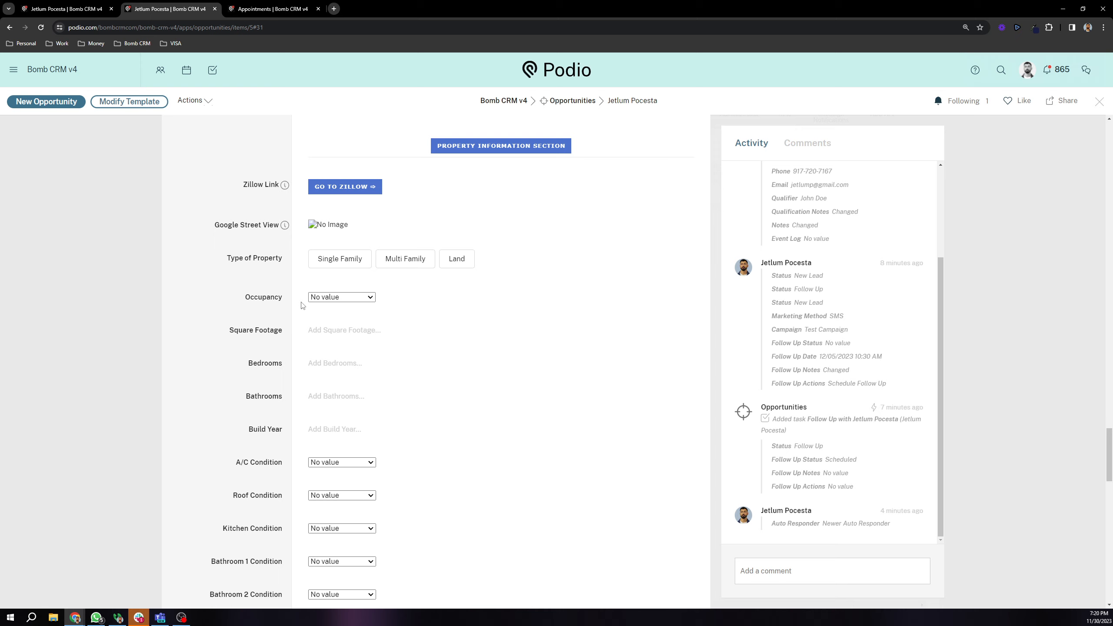
scroll(263, 241, down, 2)
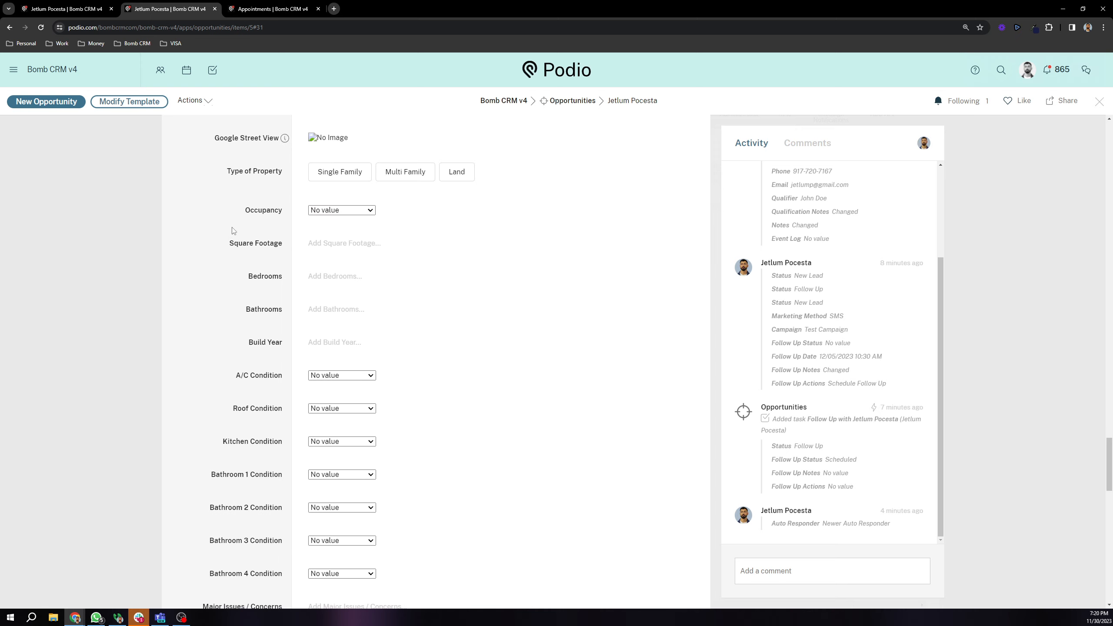
scroll(233, 231, up, 3)
scroll(238, 263, down, 8)
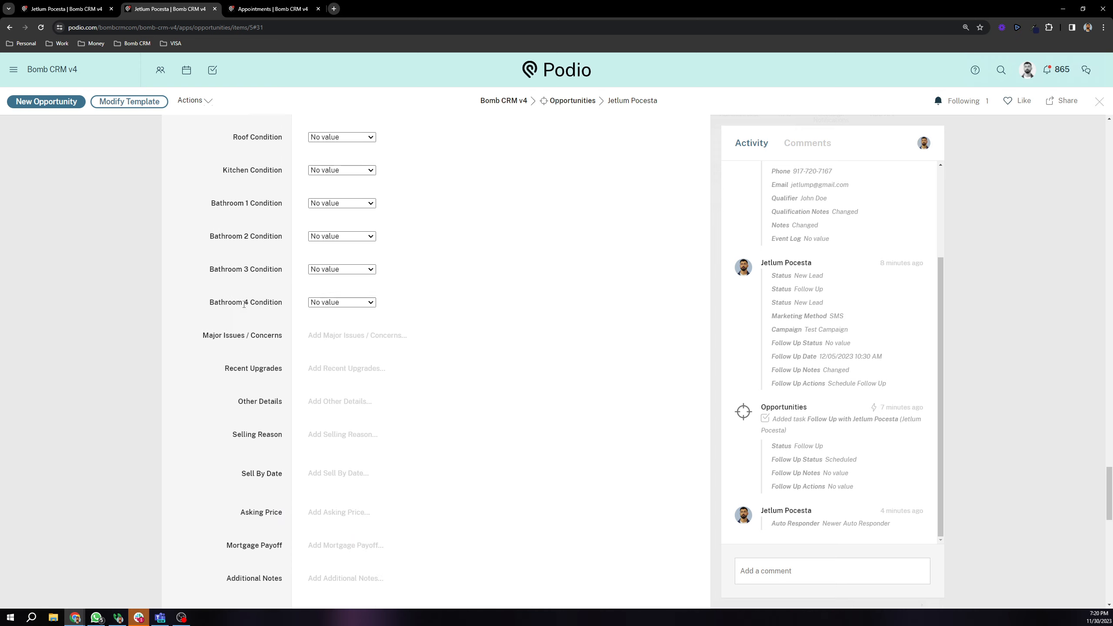
scroll(244, 304, up, 8)
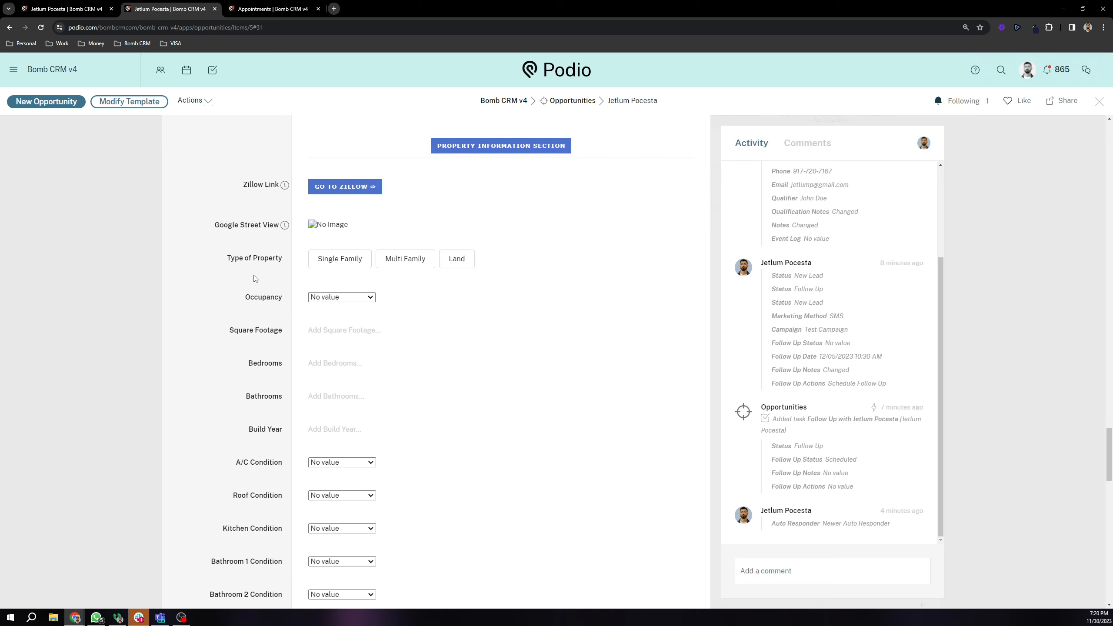
scroll(254, 276, up, 2)
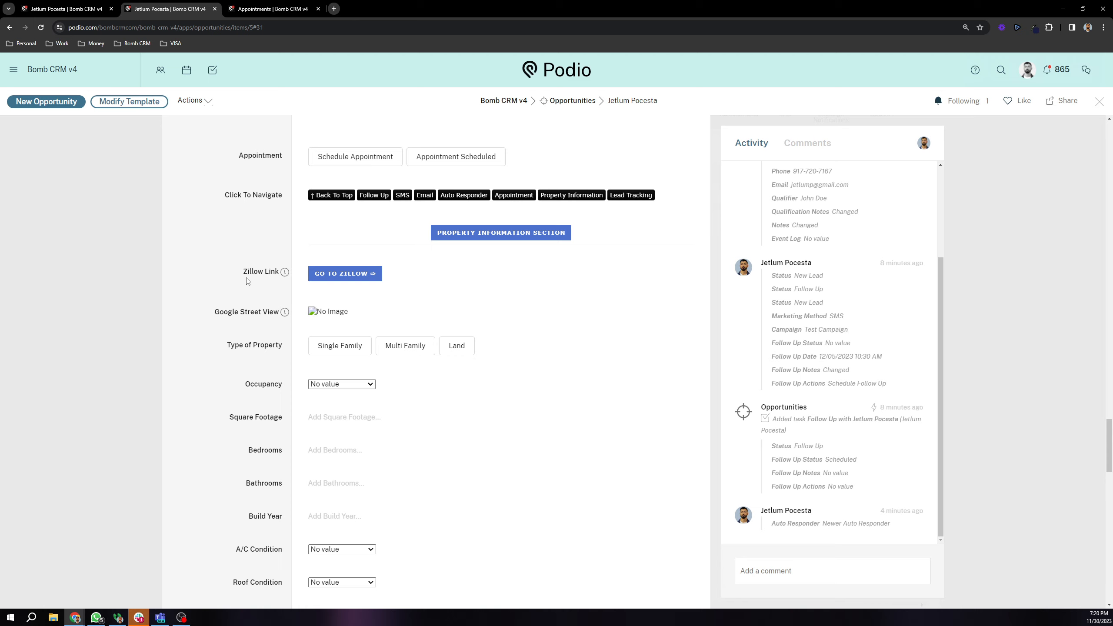
scroll(248, 280, down, 5)
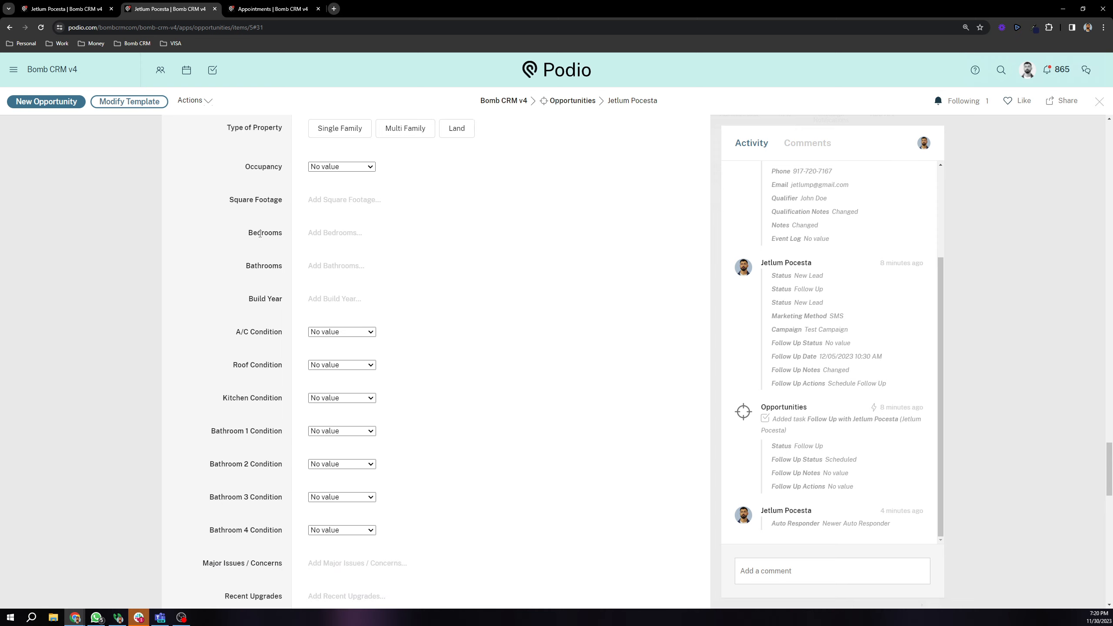
scroll(263, 219, down, 5)
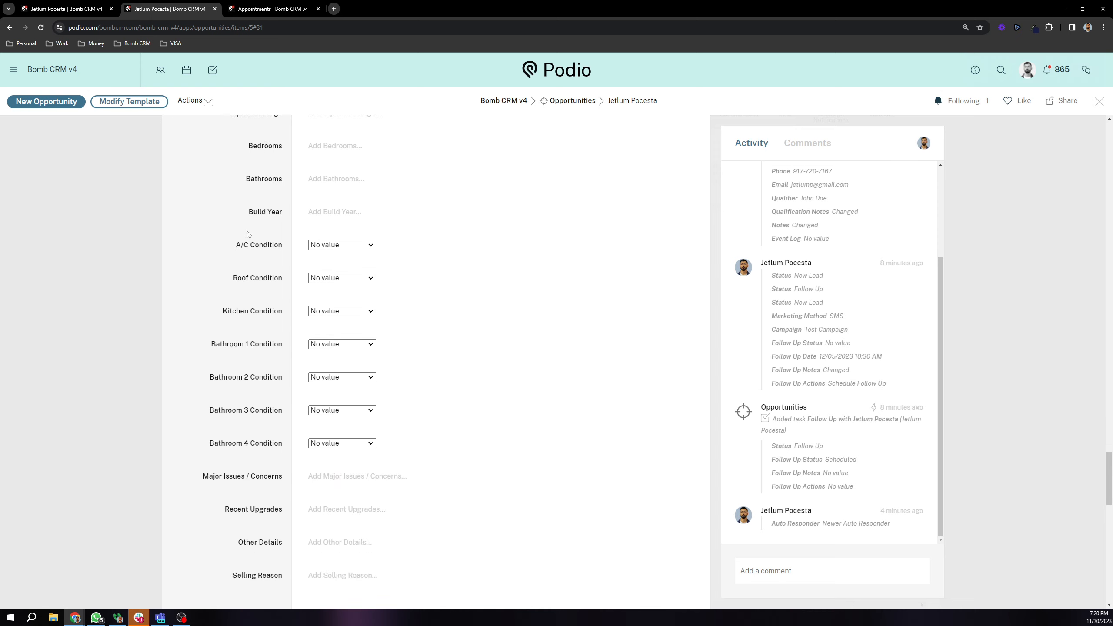
scroll(268, 241, down, 1)
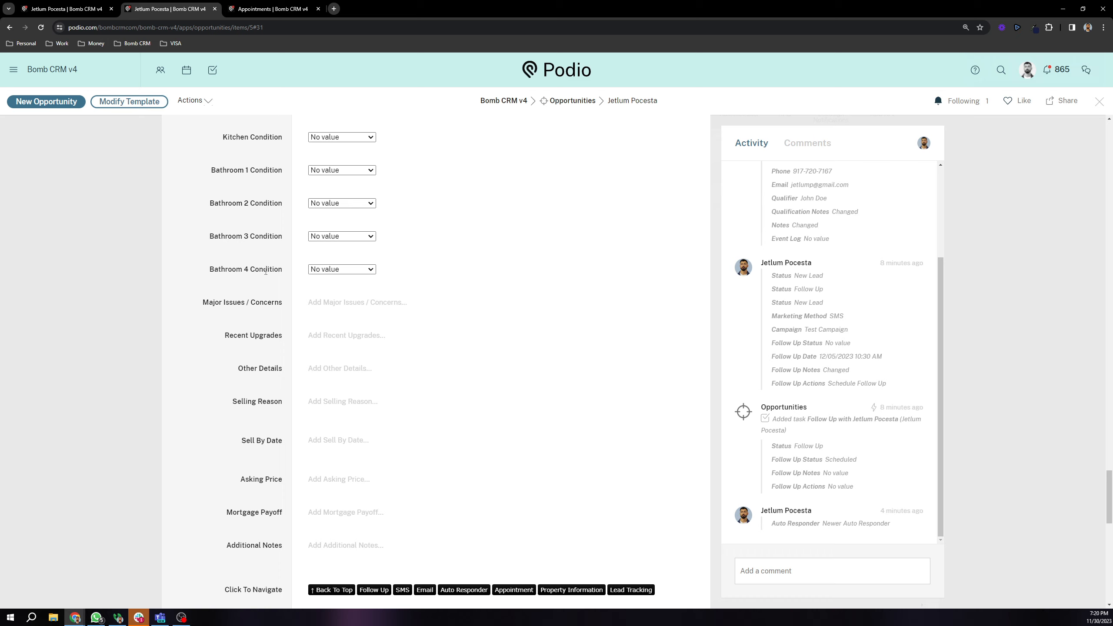
scroll(266, 278, up, 1)
scroll(266, 291, up, 3)
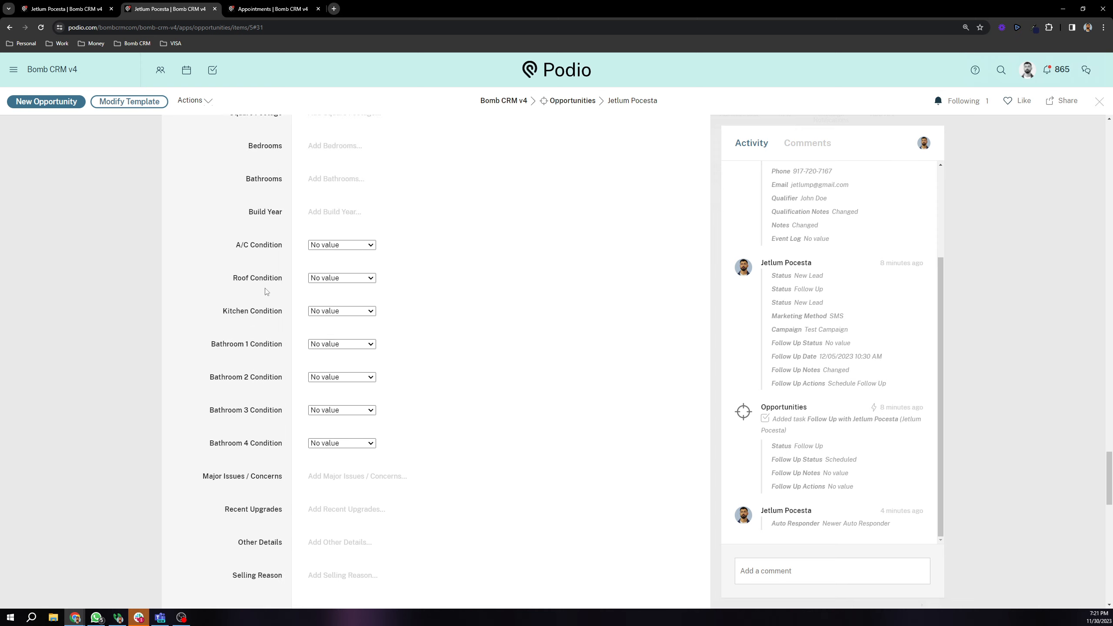
scroll(262, 294, up, 3)
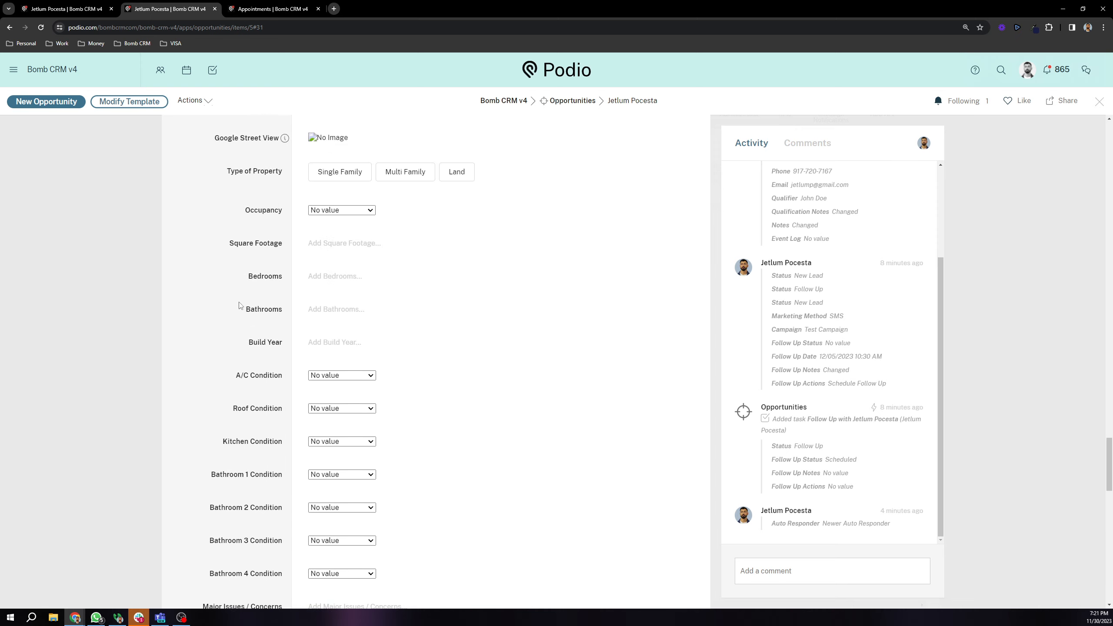
scroll(240, 306, down, 4)
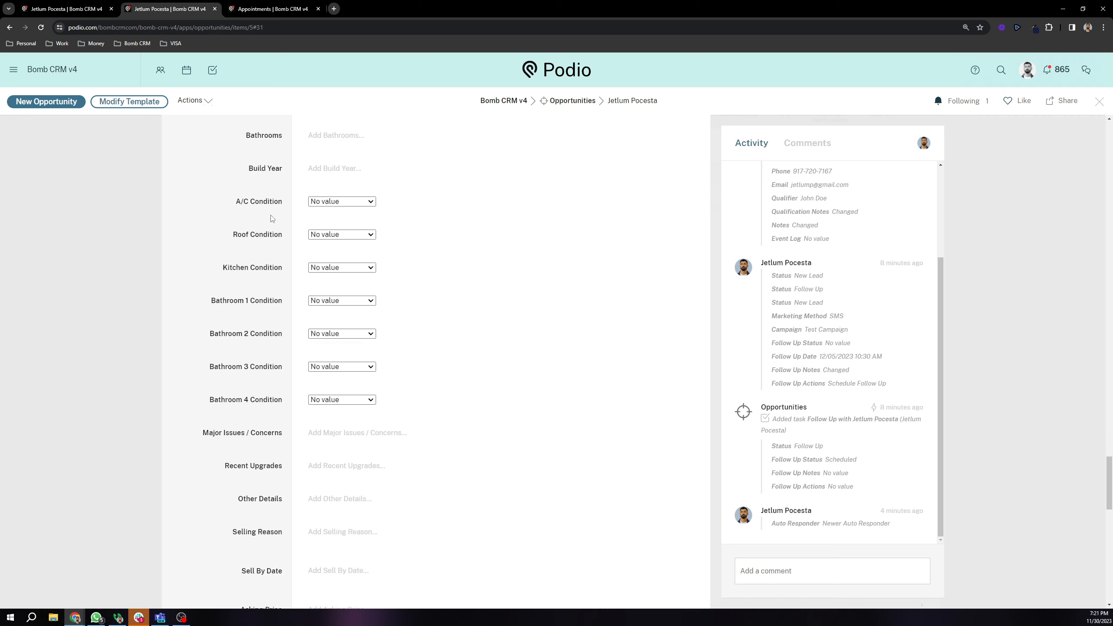
scroll(271, 218, down, 5)
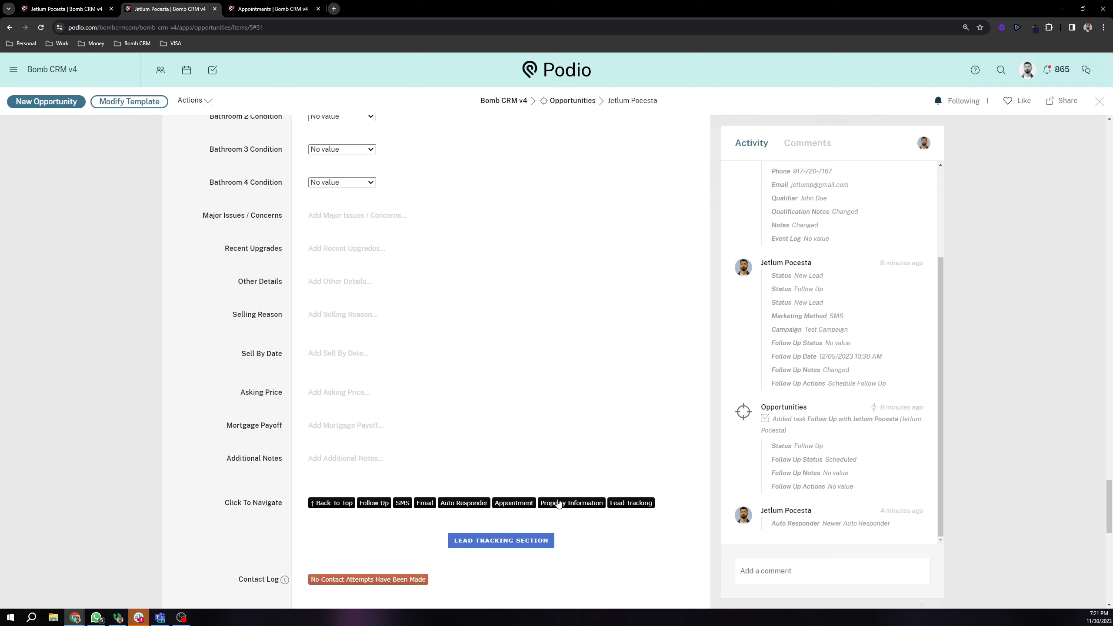
Step: Jump to Lead Tracking and point out the Contact Log with no attempts logged
click(626, 504)
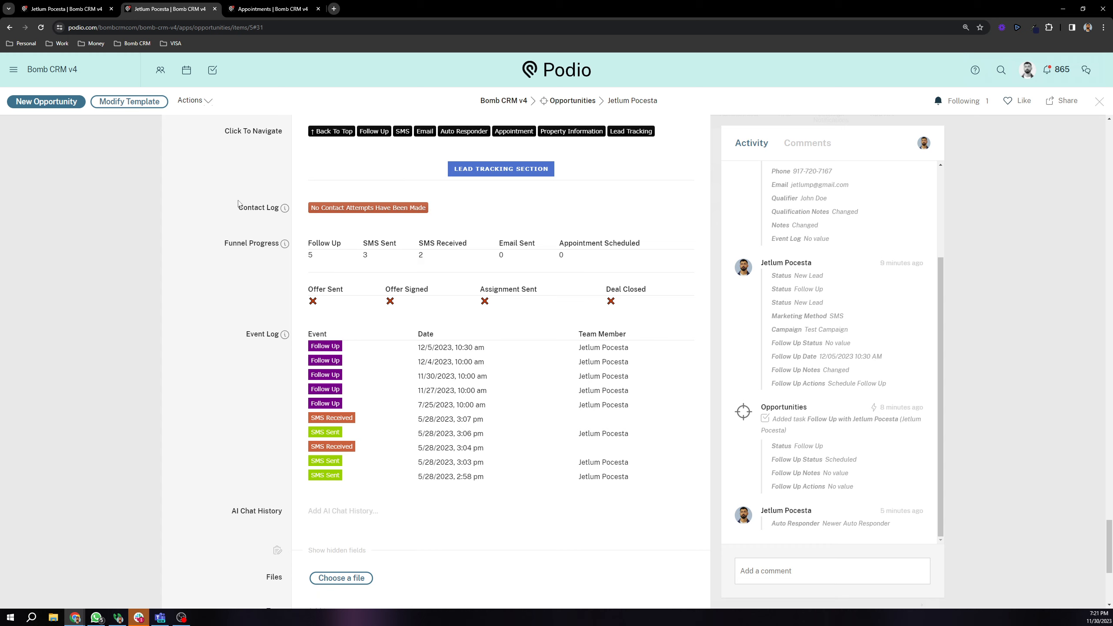
drag(239, 205, 324, 226)
click(335, 227)
scroll(263, 228, up, 20)
scroll(260, 275, up, 20)
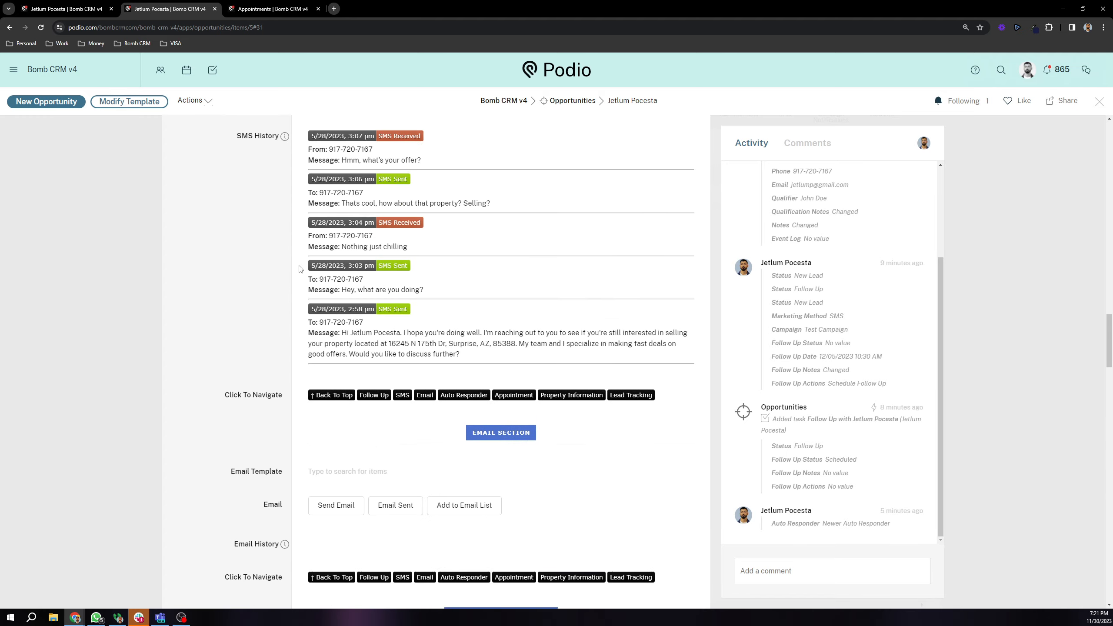
scroll(313, 297, up, 1)
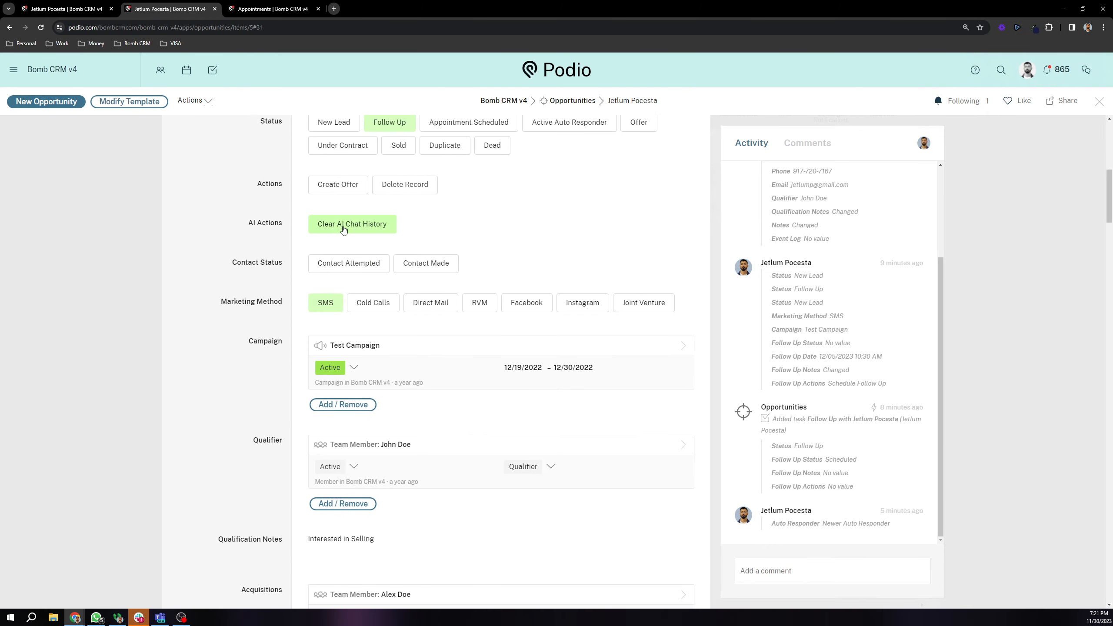
scroll(597, 311, down, 10)
click(631, 307)
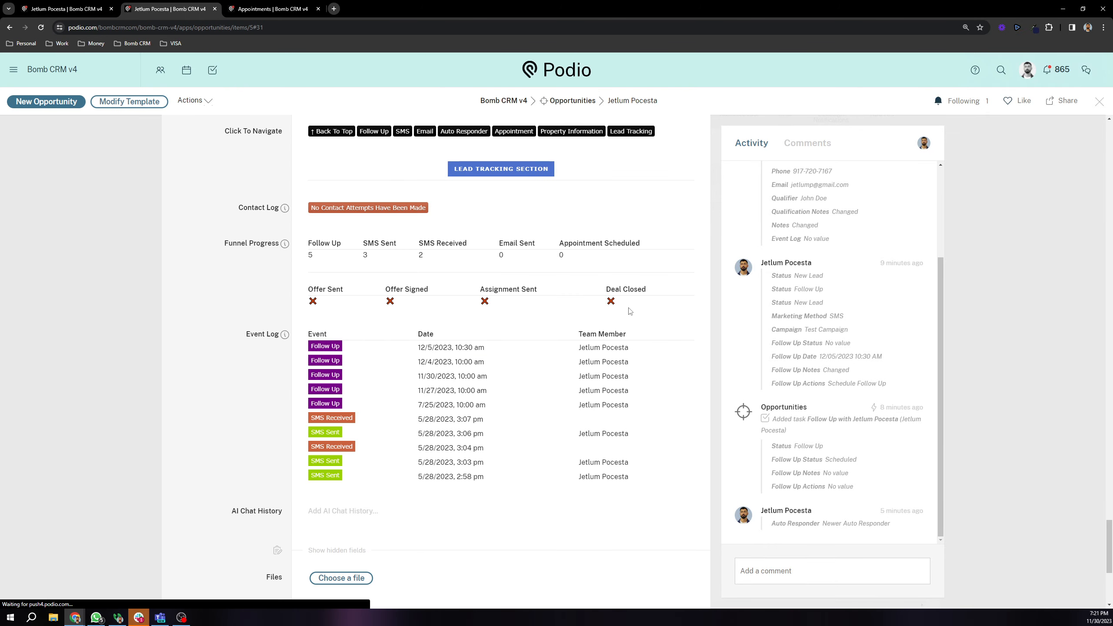
Step: Point out Funnel Progress (5 follow-ups, 3 SMS sent, 2 received) and the unreached Offer-to-Deal Closed milestones
drag(221, 246, 481, 289)
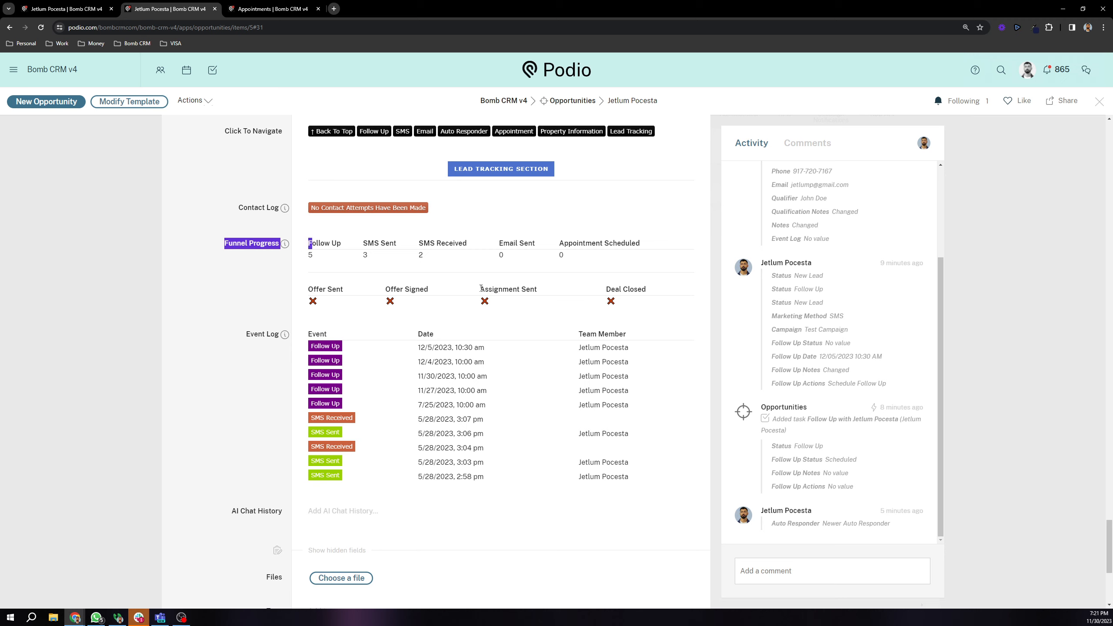
click(543, 278)
drag(306, 252, 380, 260)
click(307, 263)
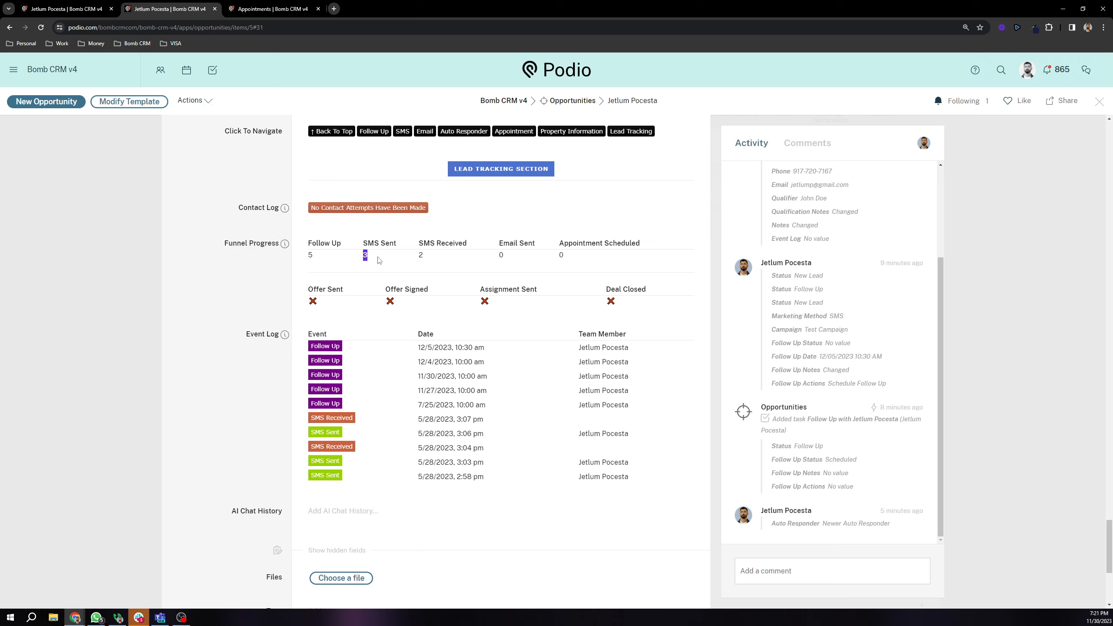
click(498, 262)
drag(301, 295, 611, 303)
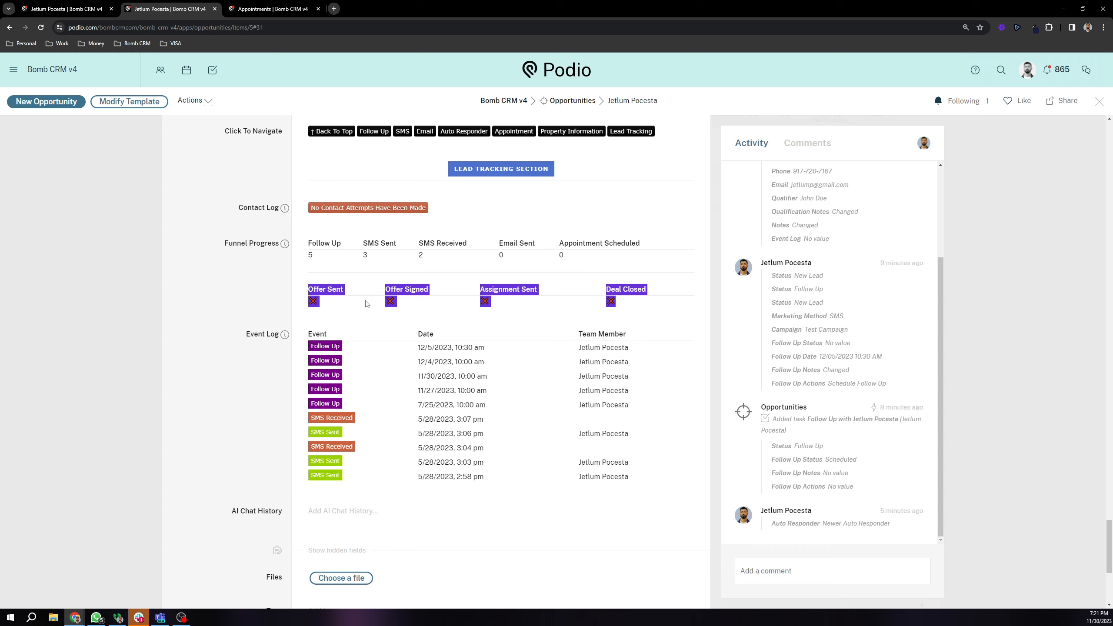
click(327, 292)
drag(397, 299, 524, 298)
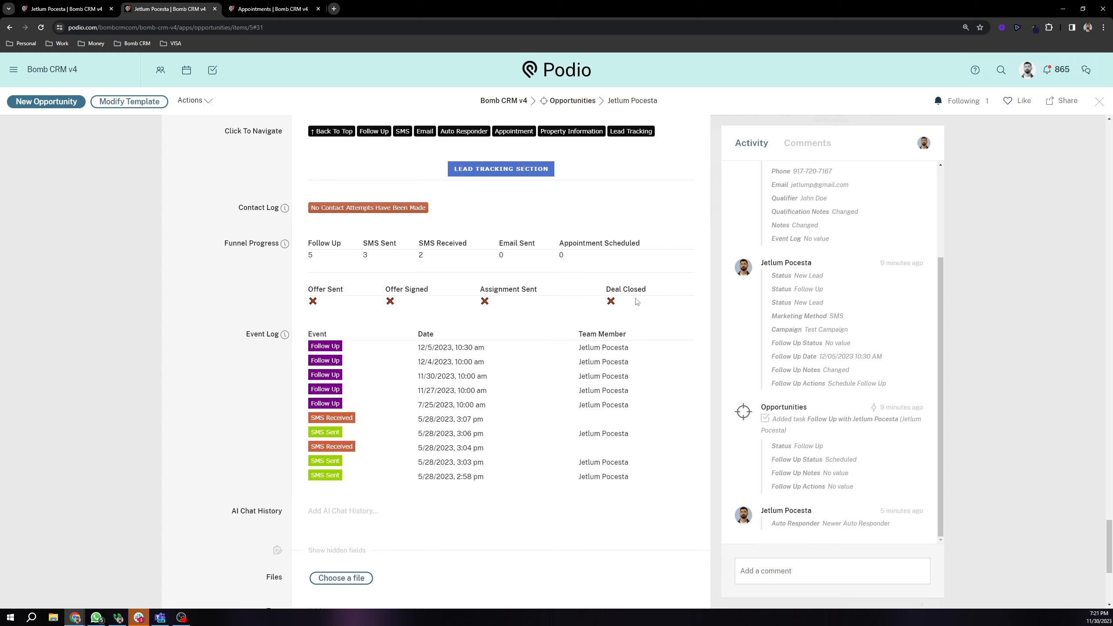
drag(308, 304, 330, 309)
click(311, 304)
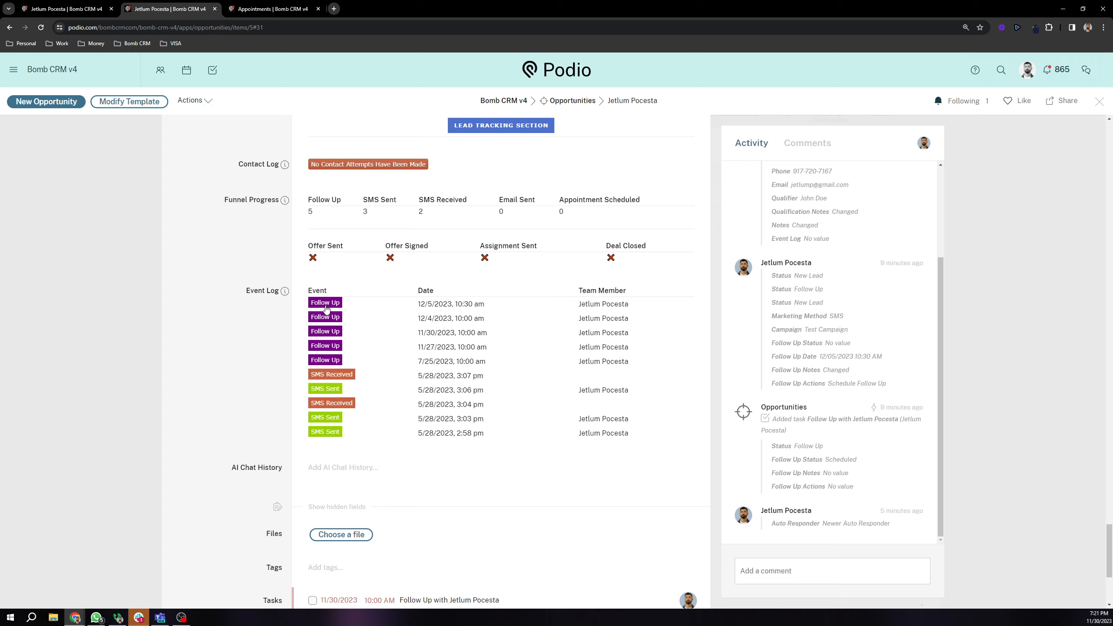
click(330, 391)
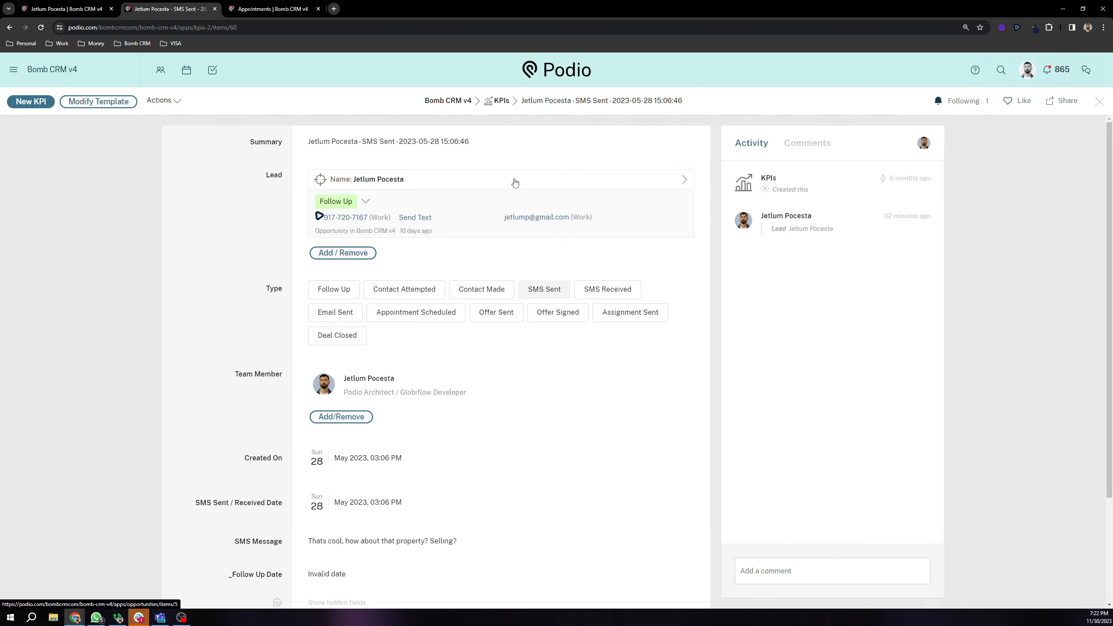
scroll(299, 273, down, 1)
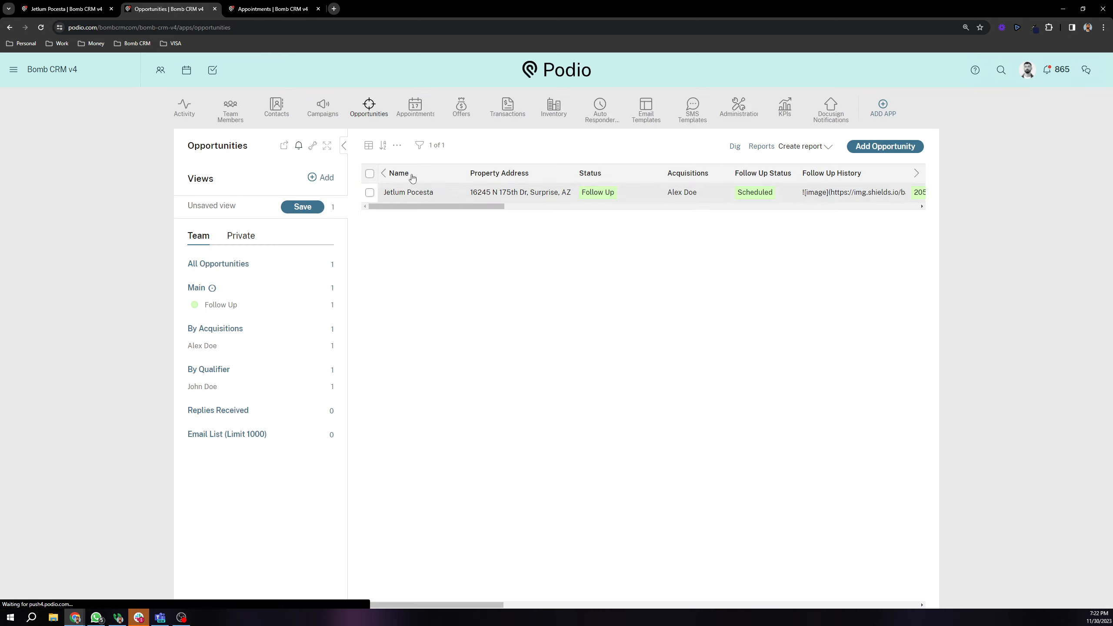
click(414, 192)
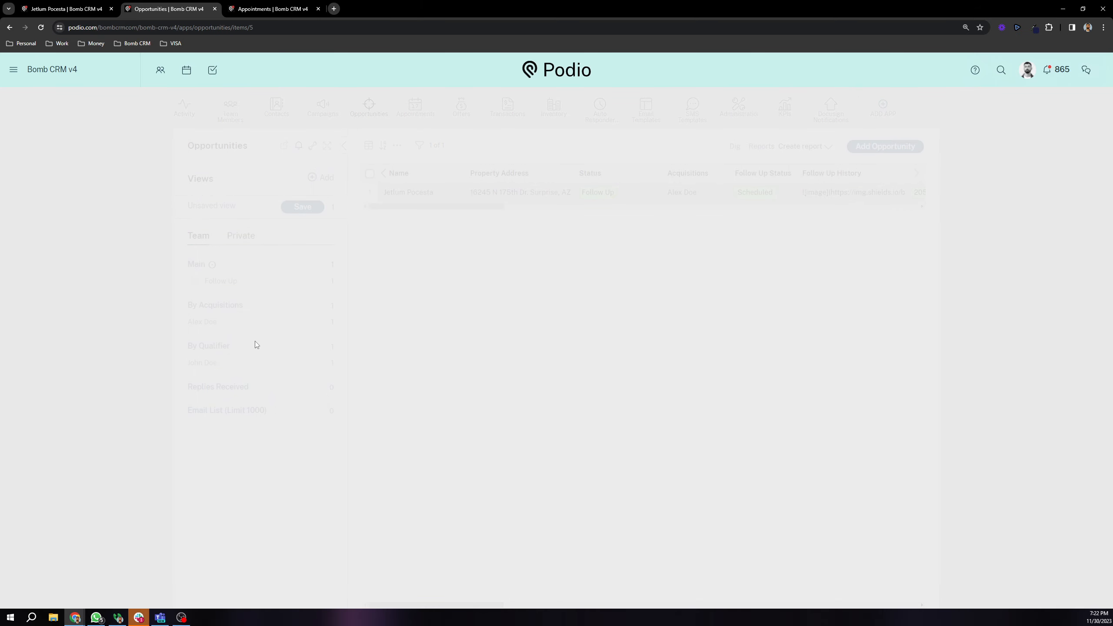
scroll(256, 329, down, 10)
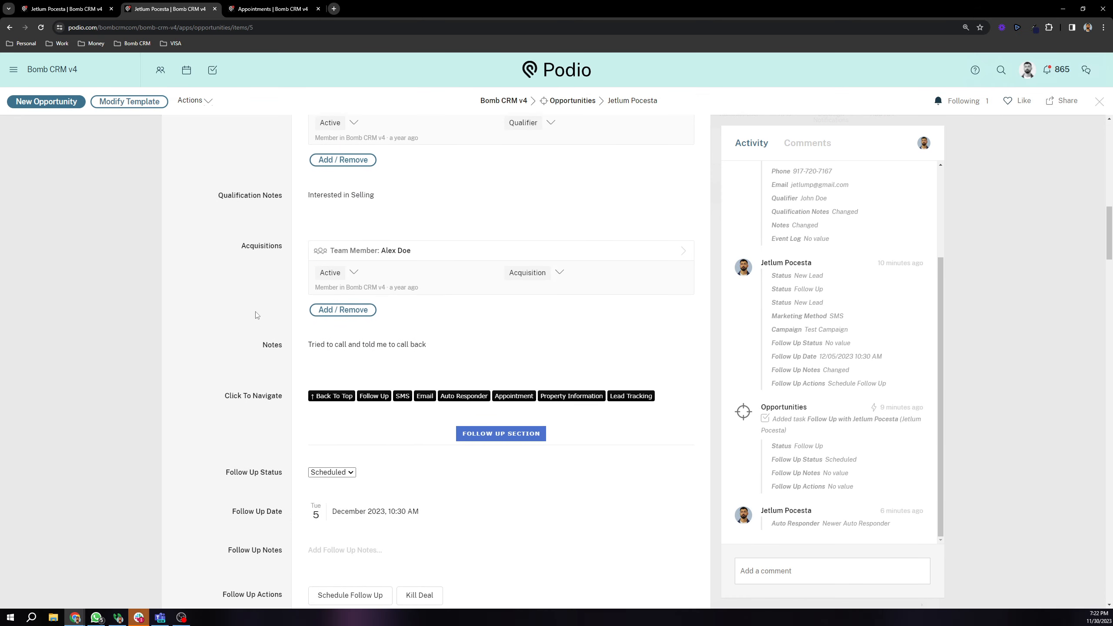
scroll(257, 315, down, 15)
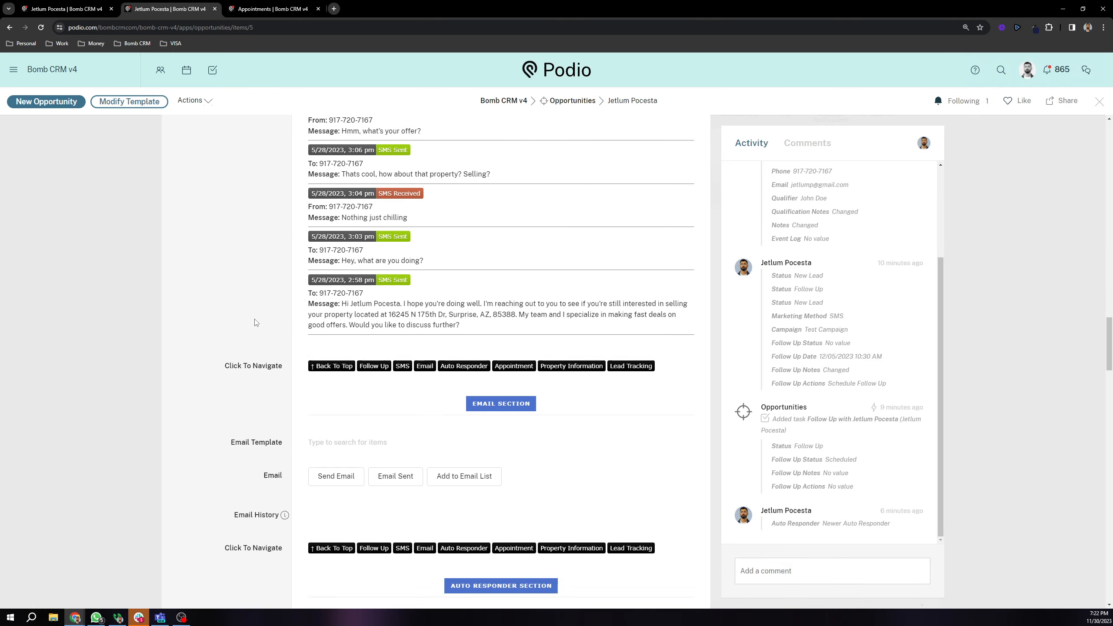
scroll(257, 323, down, 15)
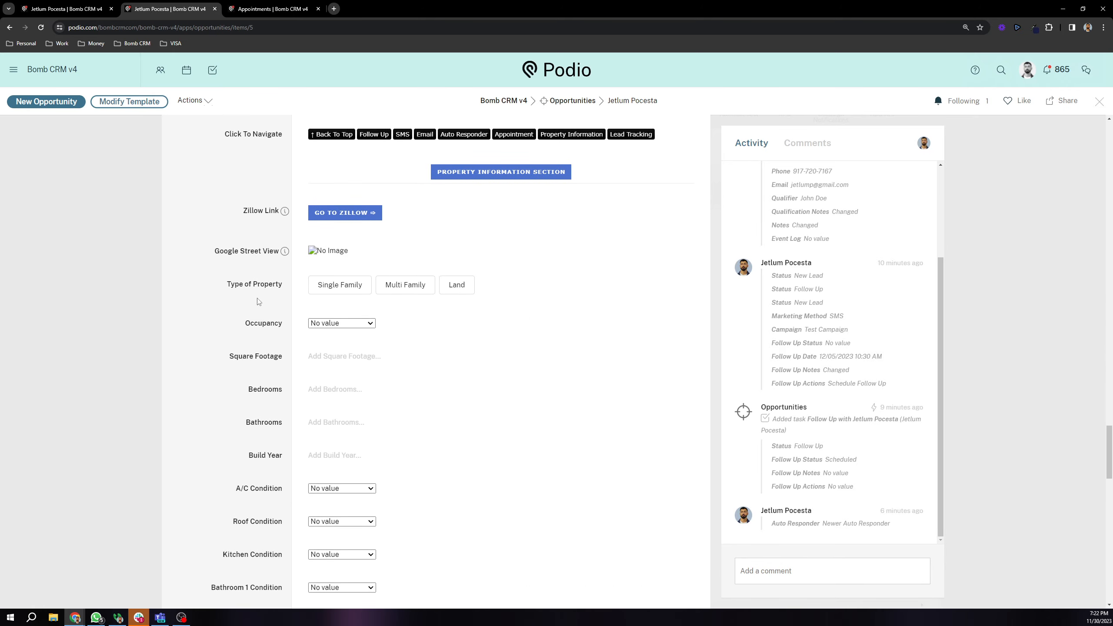
Step: Point out the AI Chat History field, then close the record back to the Opportunities list
scroll(261, 303, down, 7)
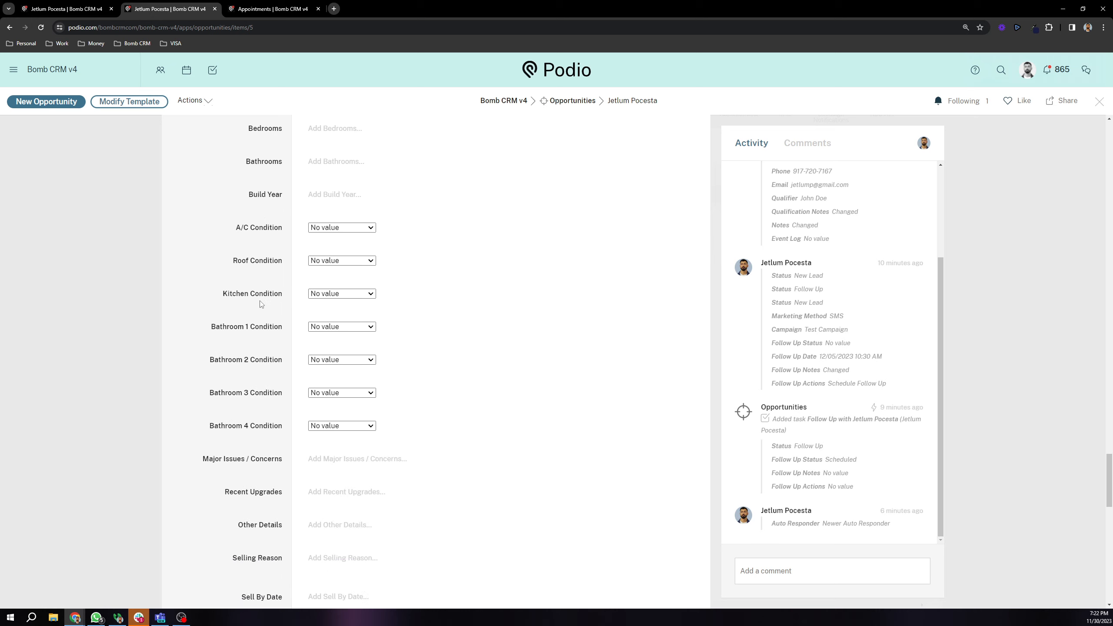
scroll(259, 311, down, 1)
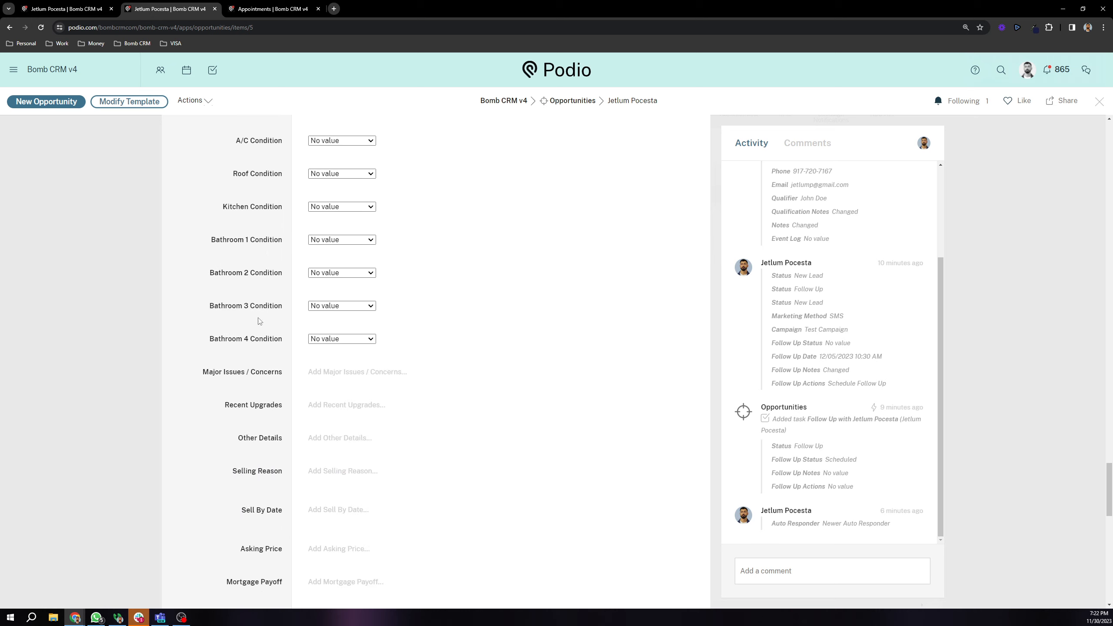
scroll(262, 333, down, 8)
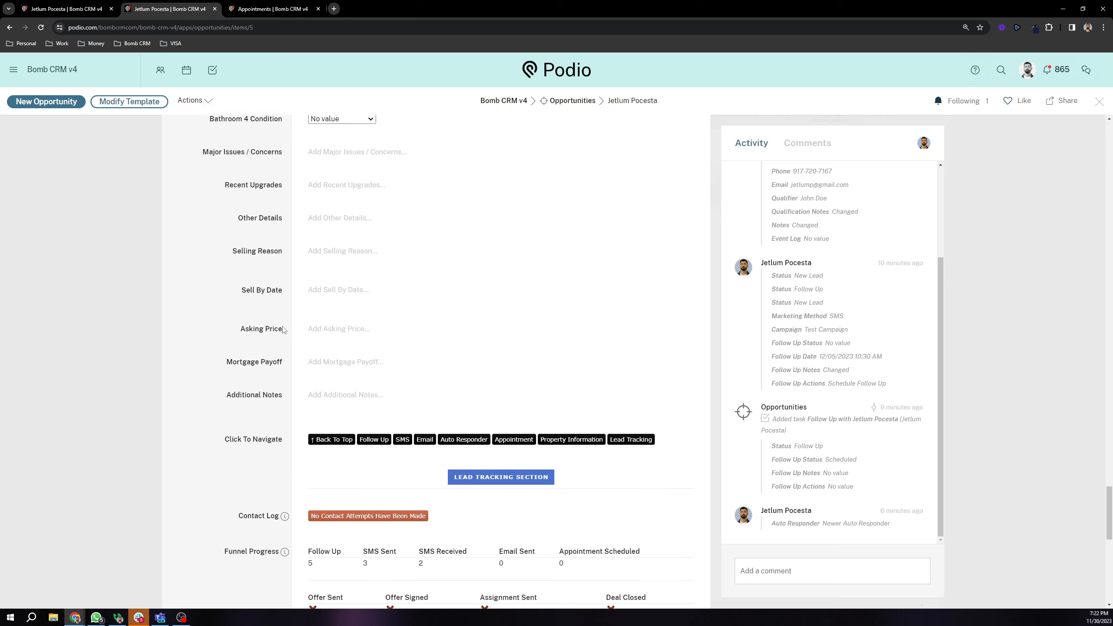
scroll(268, 312, down, 3)
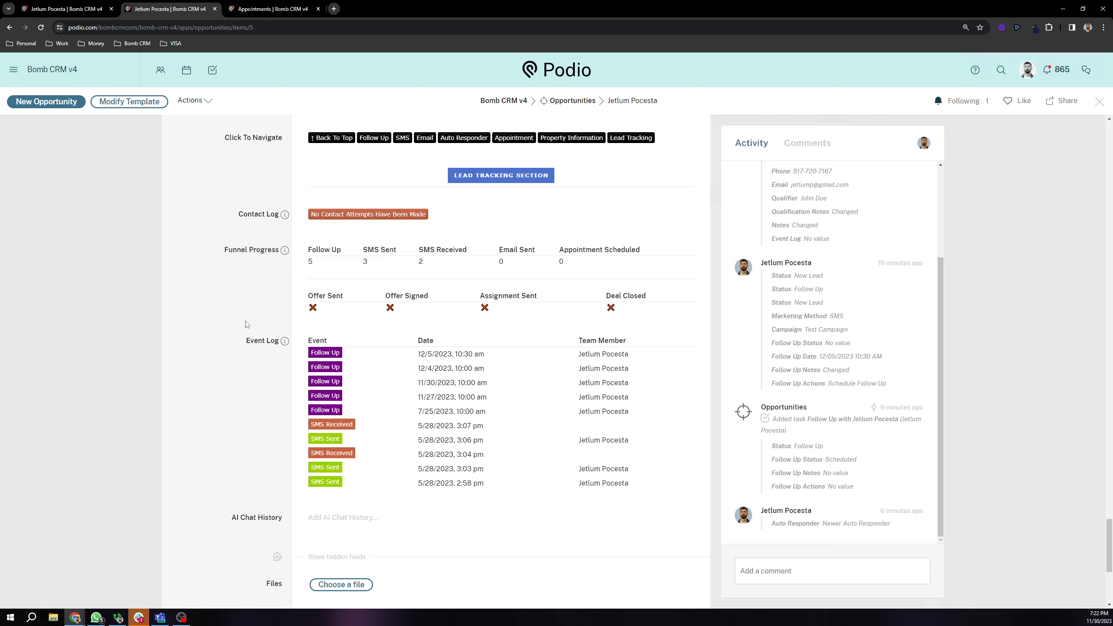
scroll(255, 336, down, 1)
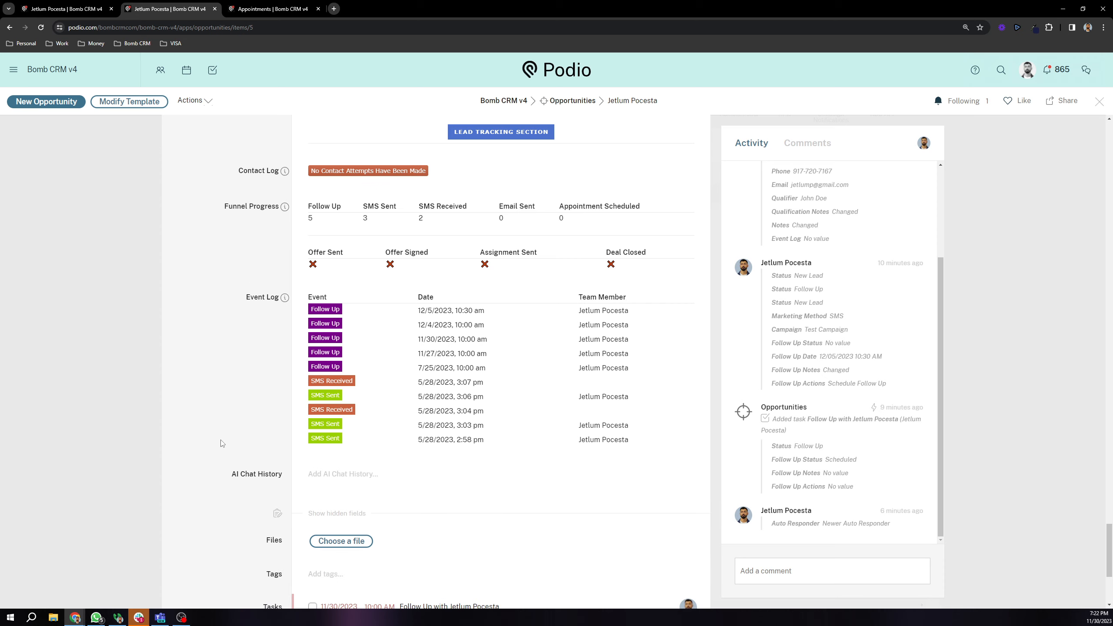
drag(229, 475, 288, 481)
click(269, 449)
drag(1110, 542, 1052, 141)
scroll(460, 408, down, 5)
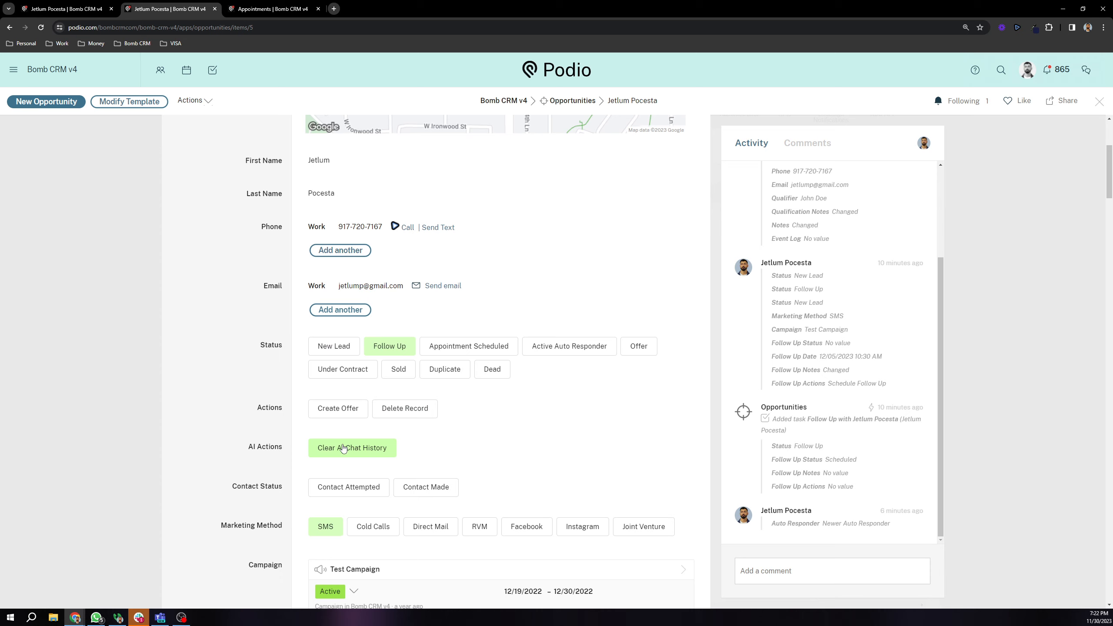
scroll(259, 400, up, 5)
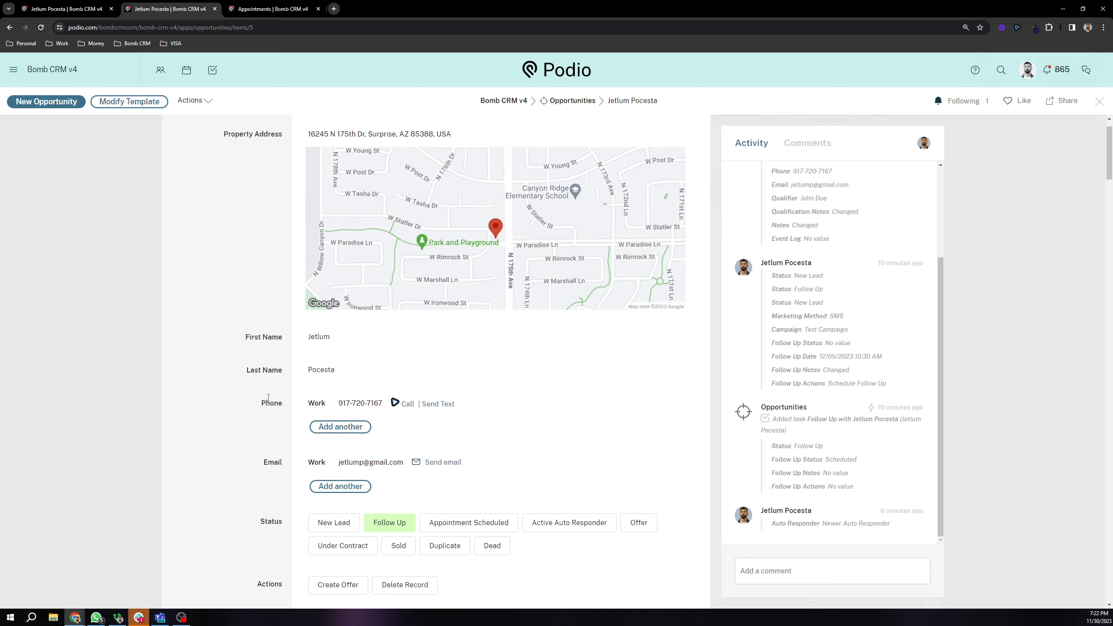
scroll(249, 387, down, 5)
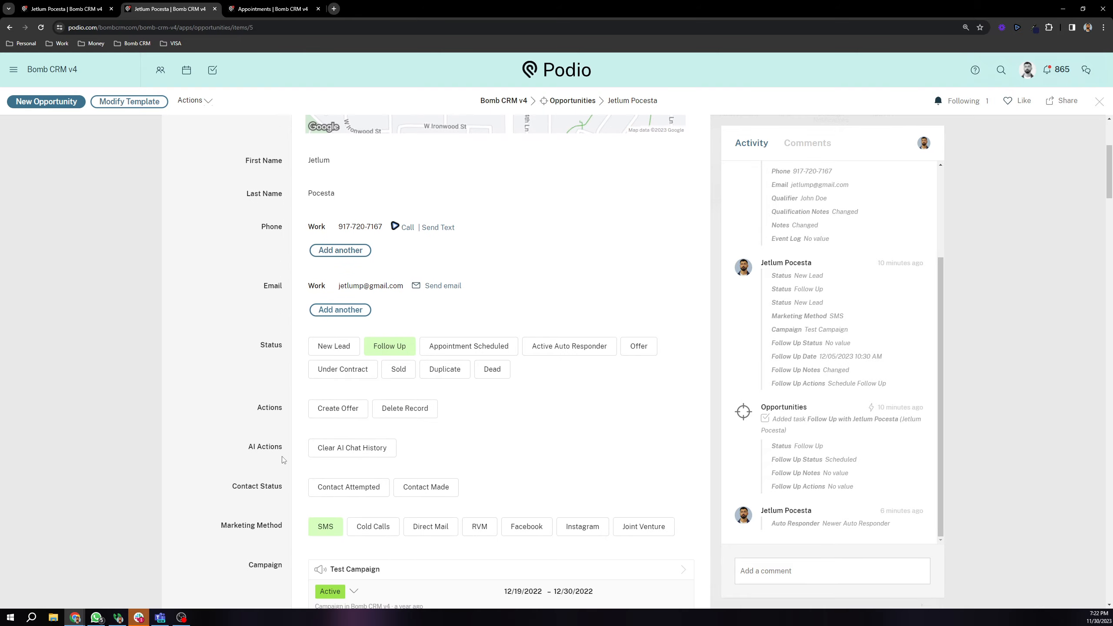
click(117, 274)
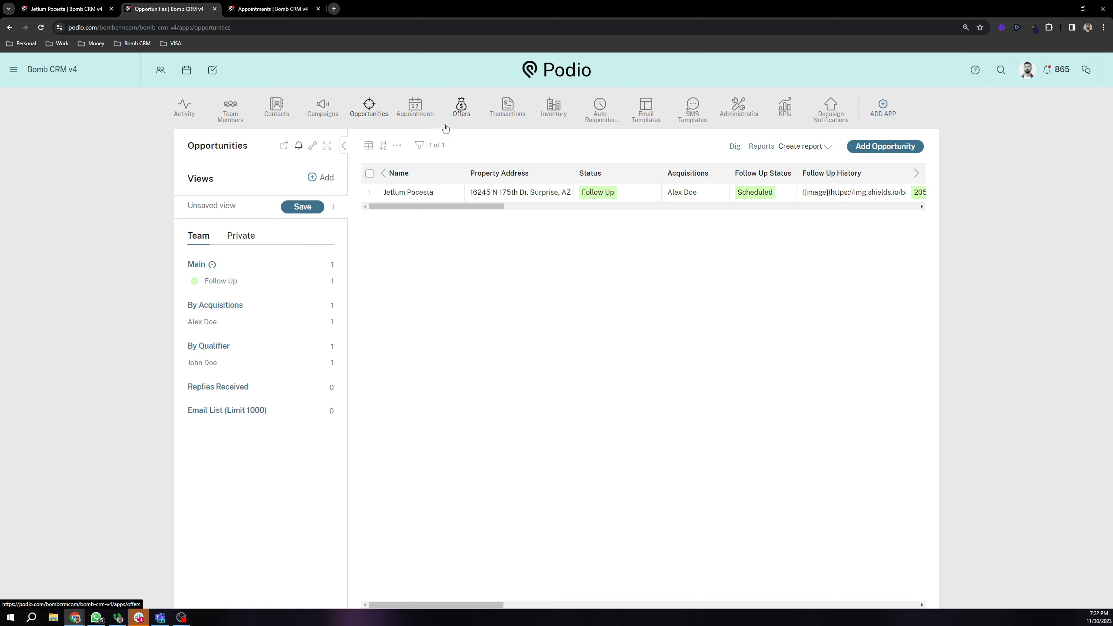
Step: Open the Offers app and review the first offer's signed record
click(460, 113)
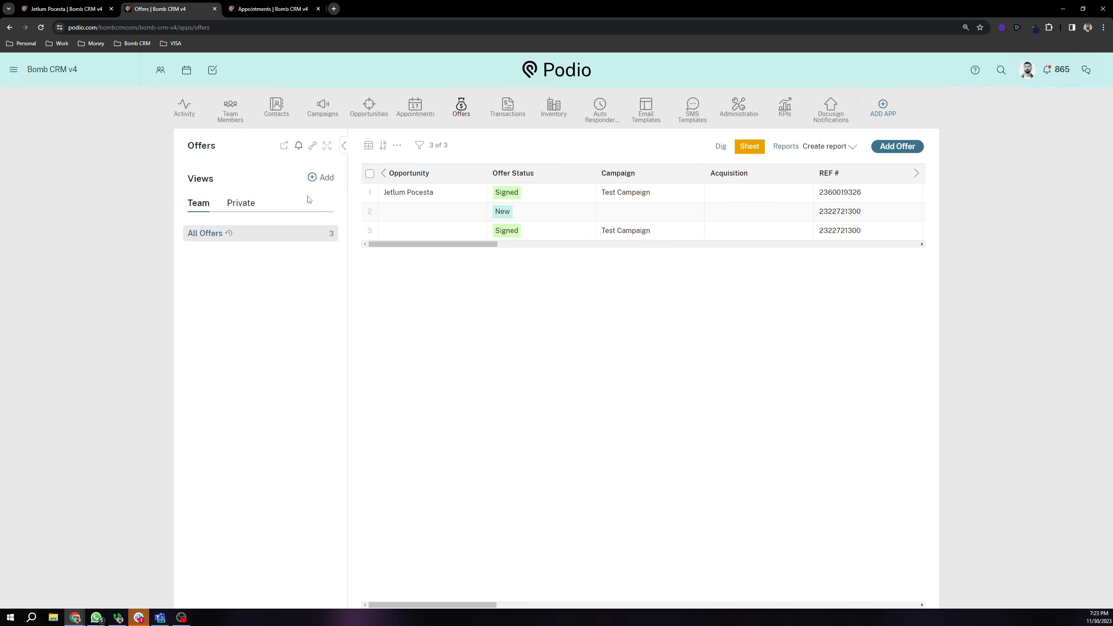
click(412, 193)
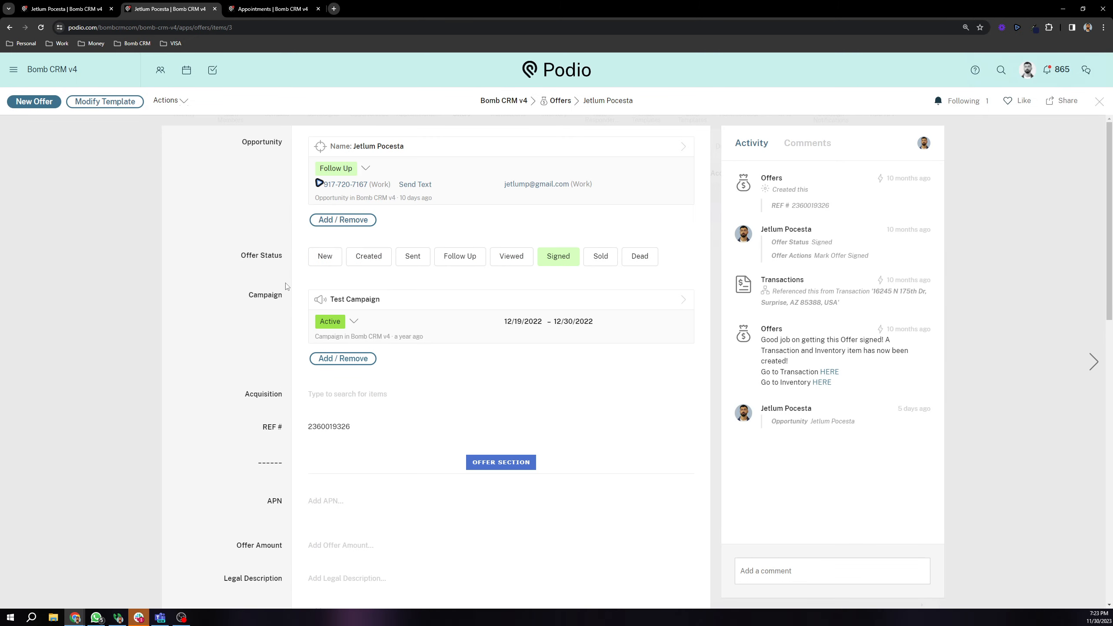
scroll(272, 248, down, 2)
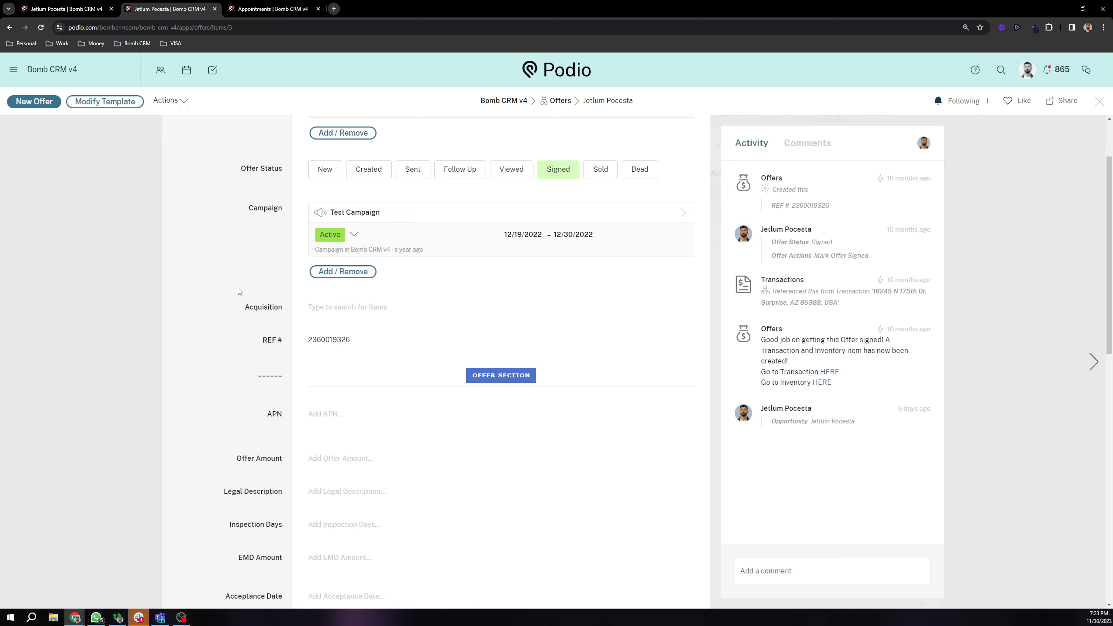
scroll(241, 288, up, 2)
scroll(249, 283, down, 6)
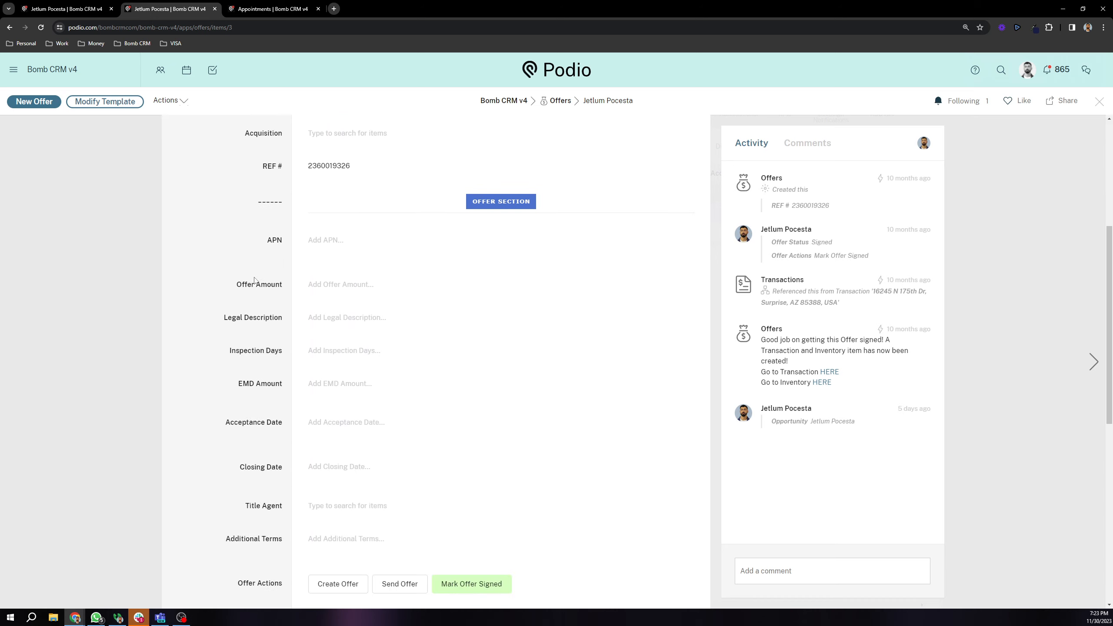
scroll(257, 280, up, 5)
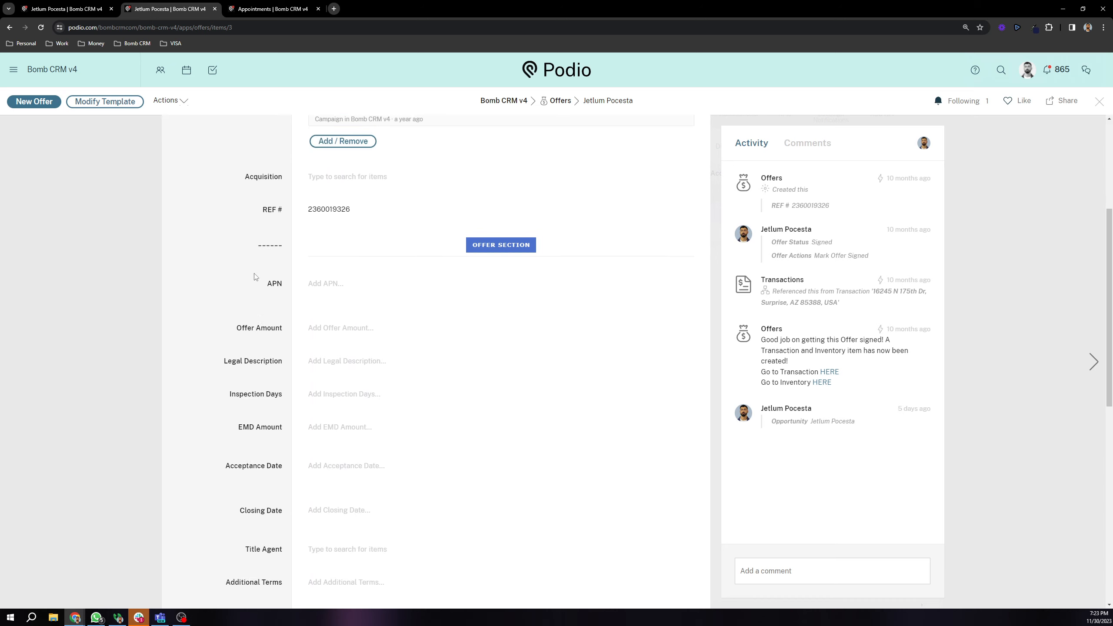
scroll(240, 291, down, 3)
scroll(240, 290, down, 3)
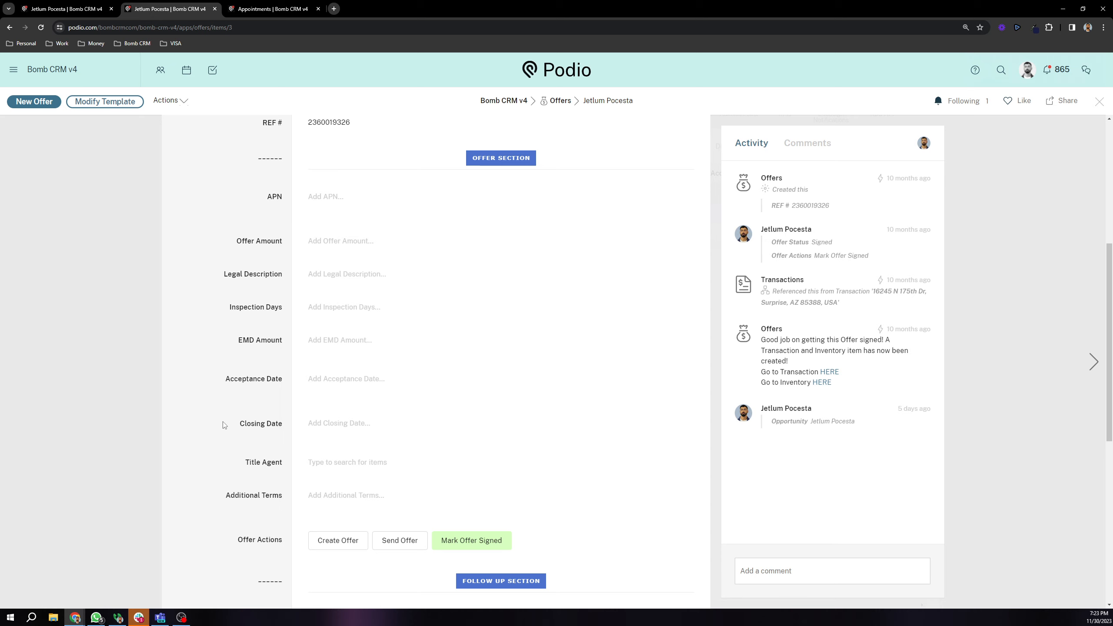
scroll(254, 416, down, 4)
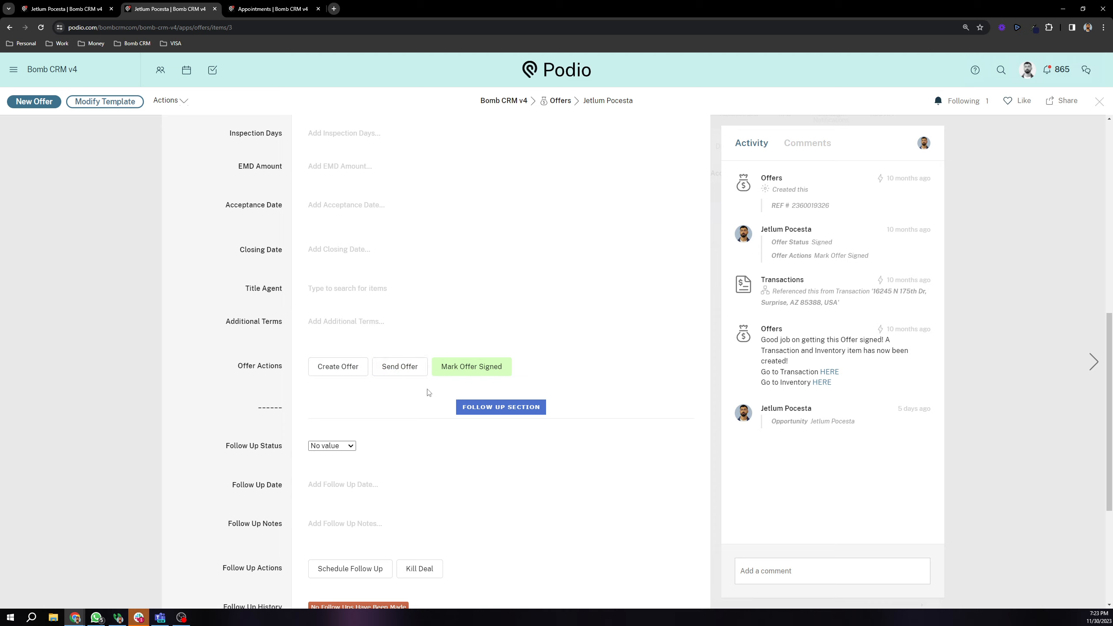
scroll(429, 393, down, 5)
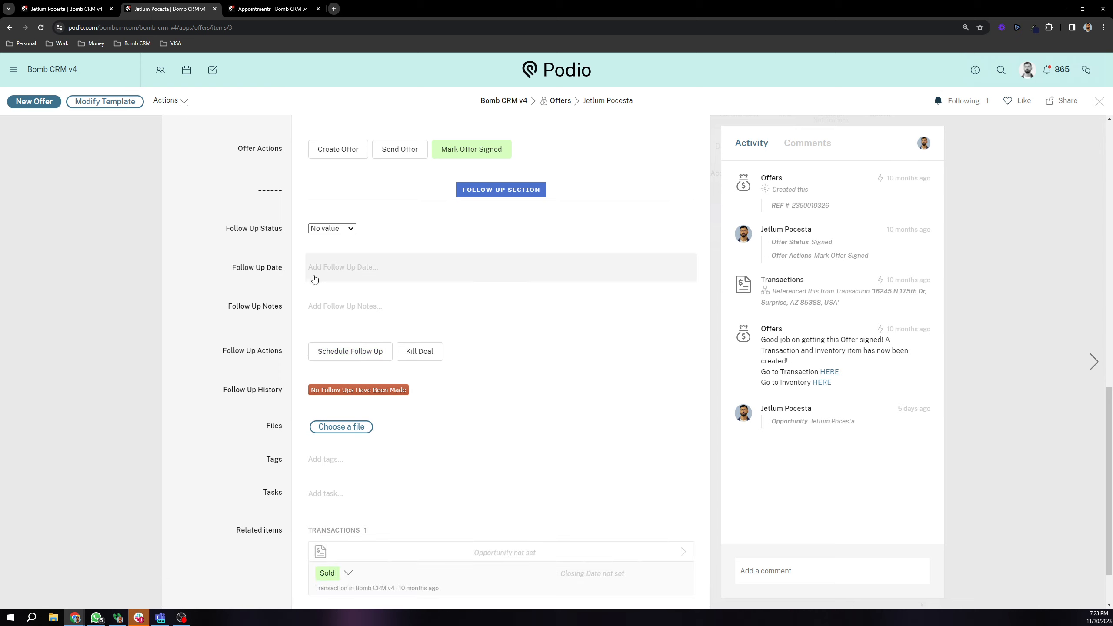
Step: Finish looking over the offer and close it, returning to the three-offer list
scroll(262, 367, up, 2)
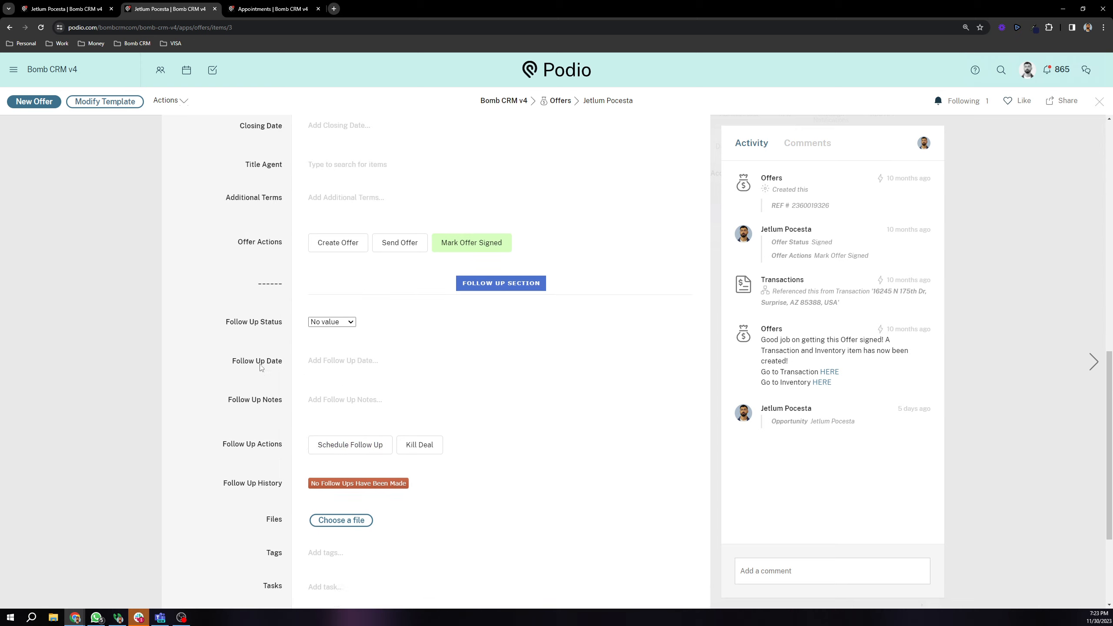
scroll(261, 368, up, 7)
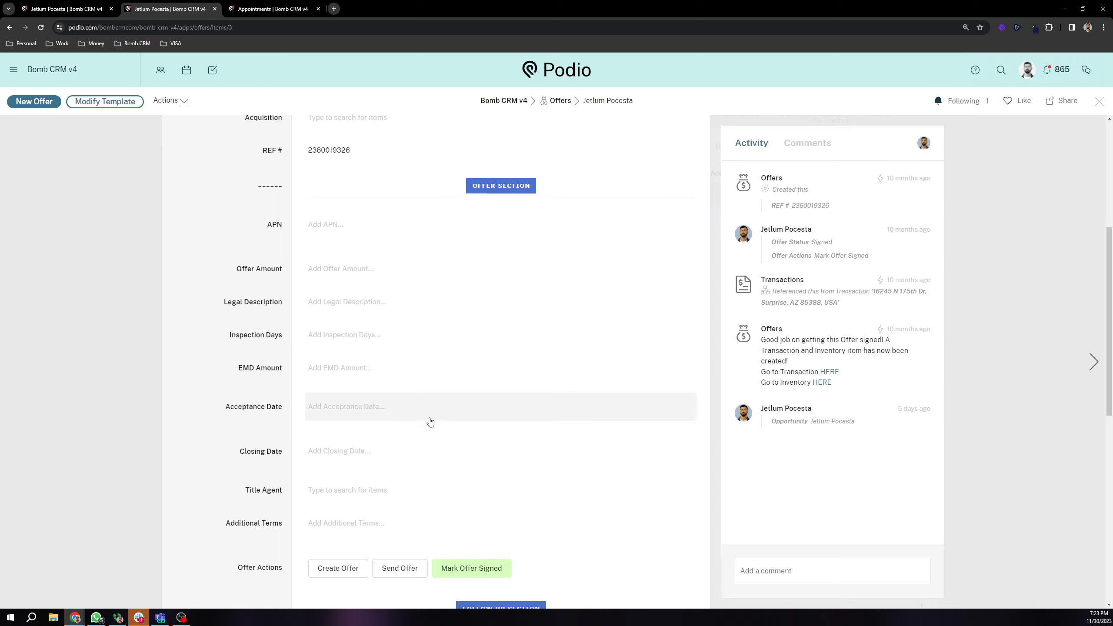
scroll(430, 421, down, 2)
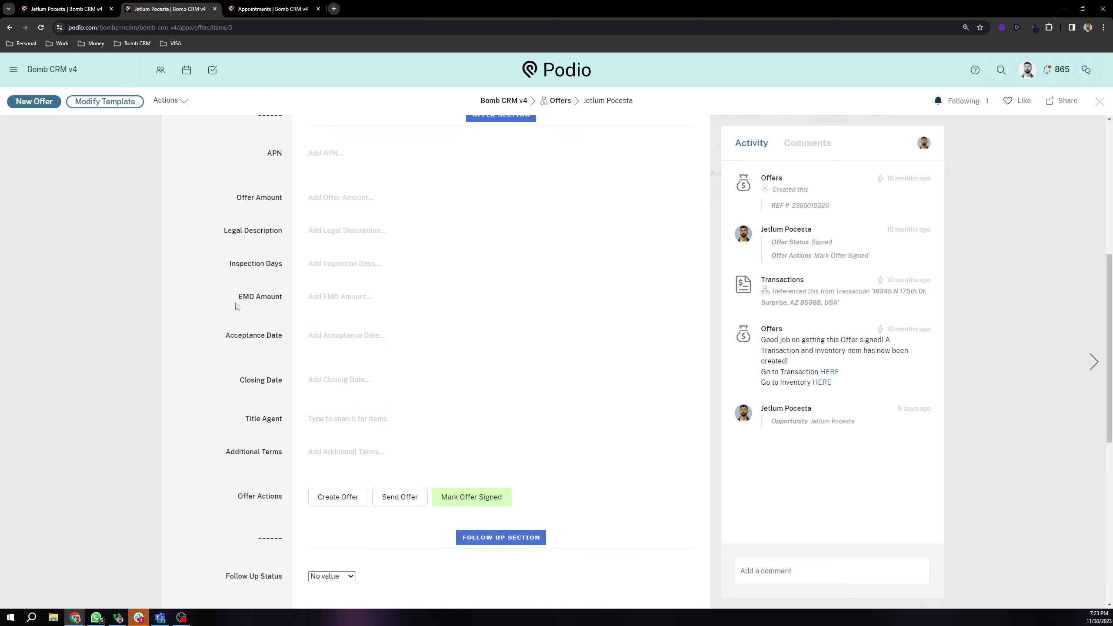
scroll(237, 306, up, 1)
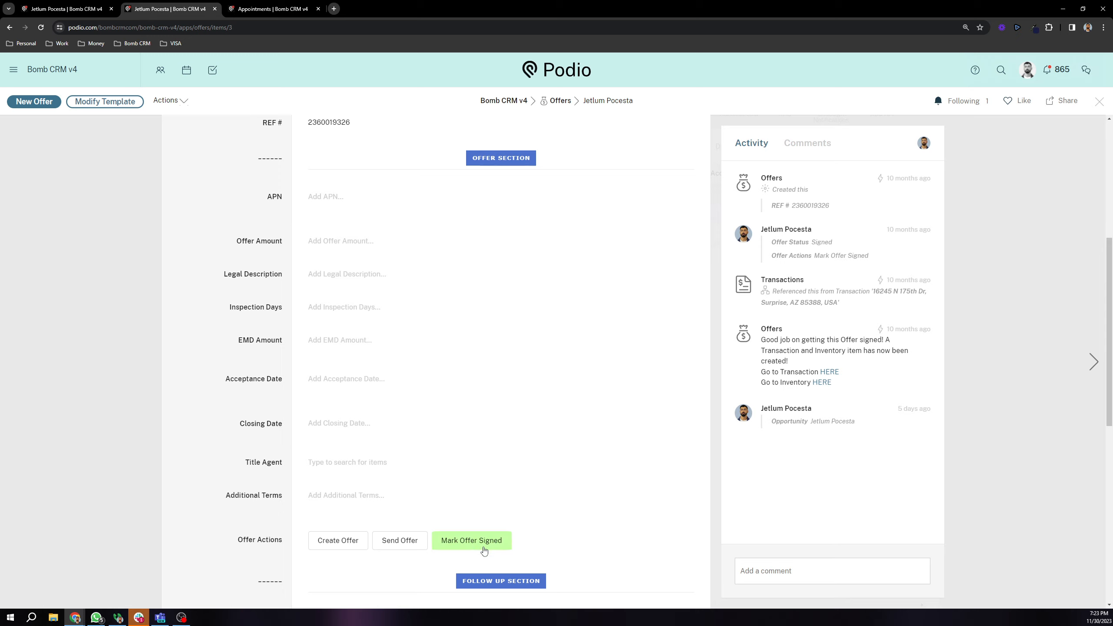
scroll(485, 552, up, 7)
scroll(513, 438, down, 7)
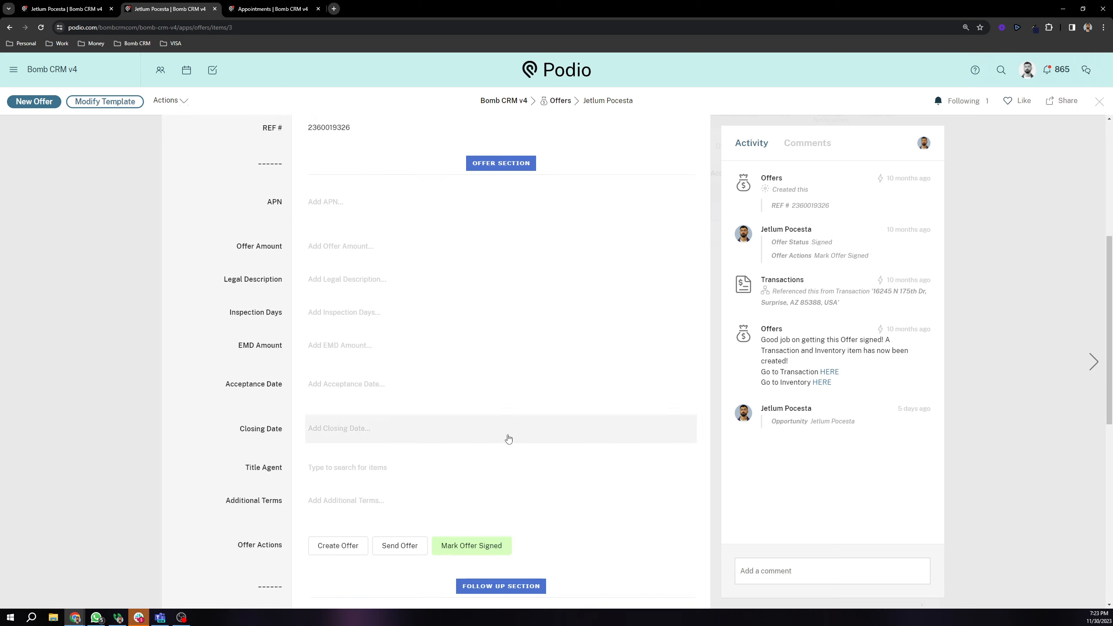
scroll(508, 438, down, 2)
click(127, 246)
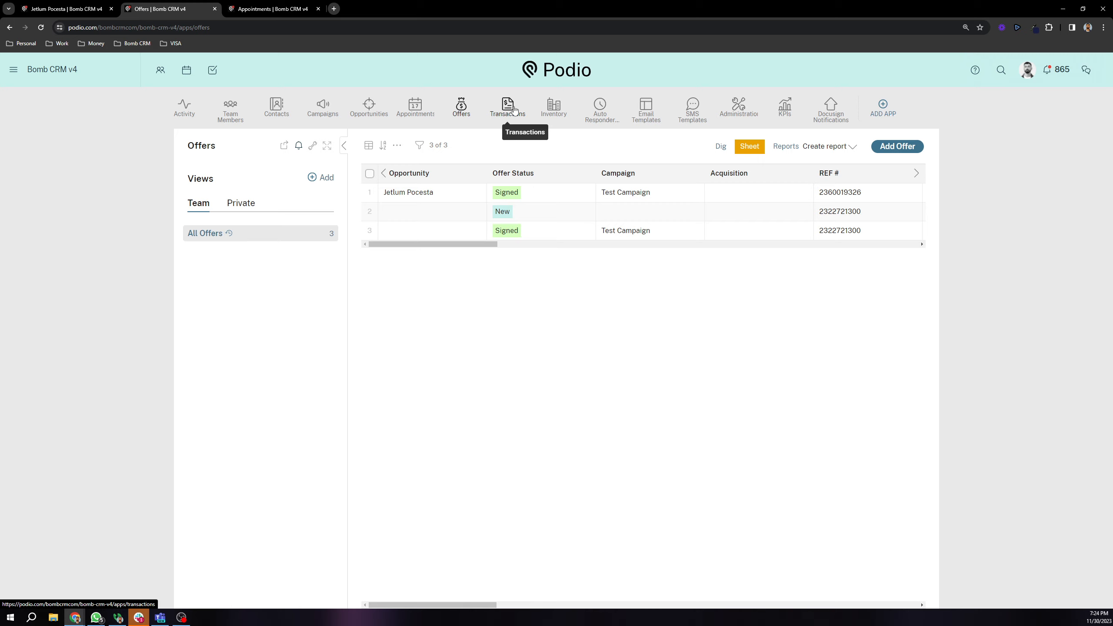
Step: Open the second Inventory property and switch its Status from Sold to New
click(554, 114)
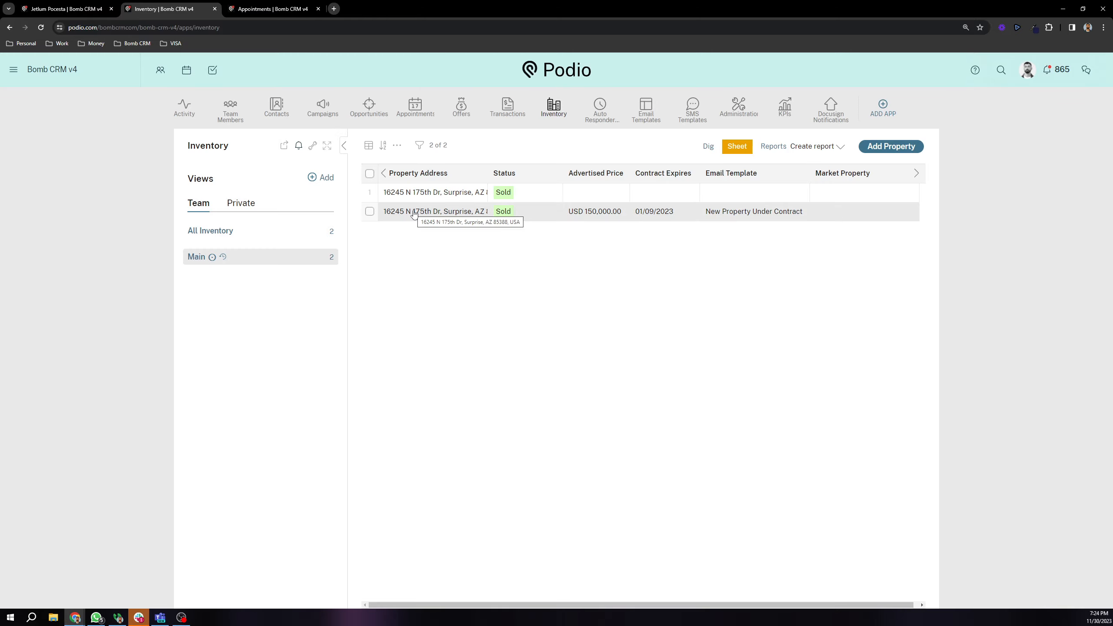
click(413, 213)
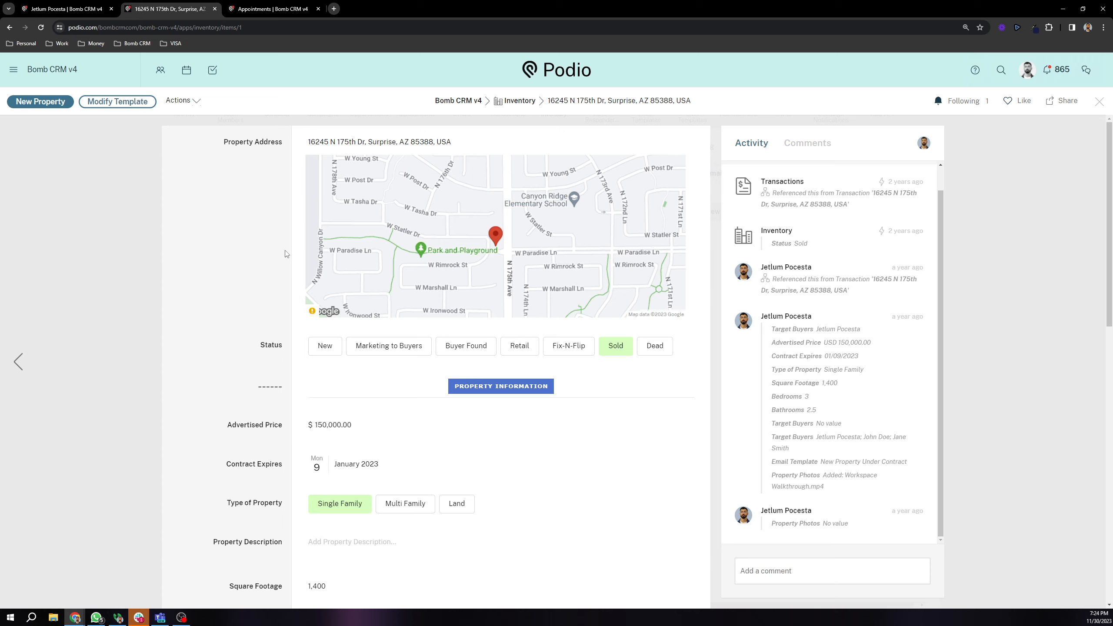
scroll(281, 255, down, 3)
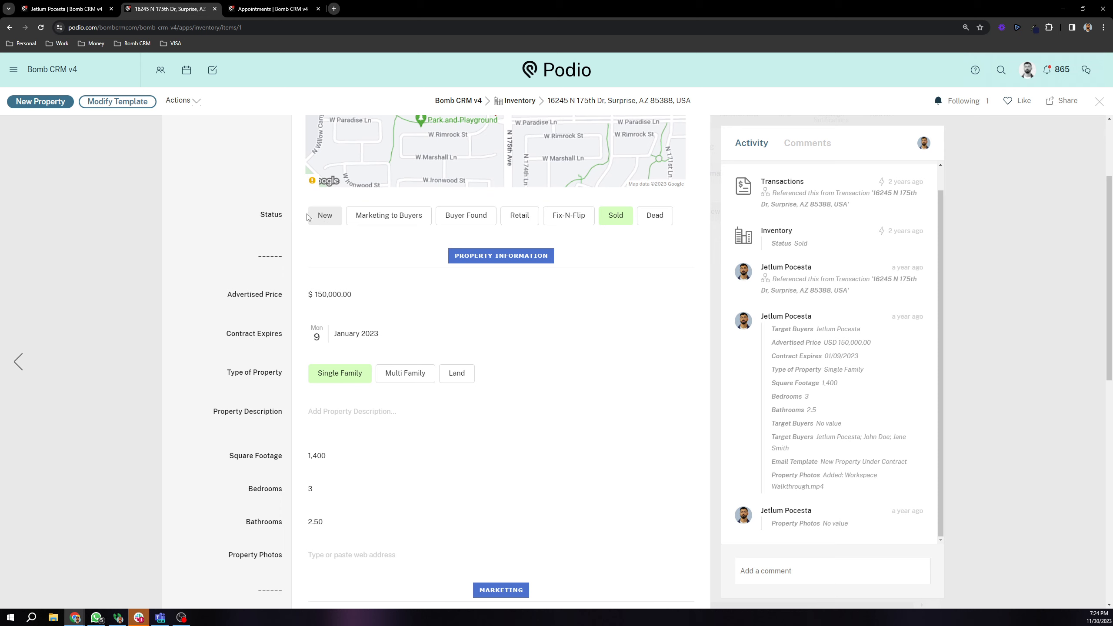
click(318, 217)
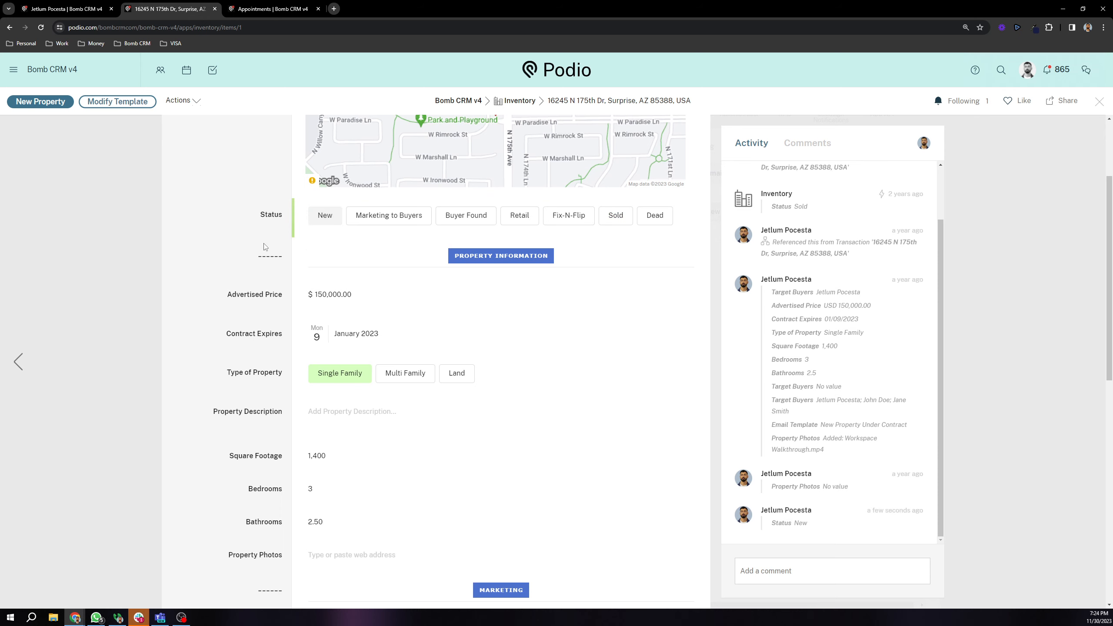
scroll(265, 248, down, 1)
drag(229, 251, 313, 252)
scroll(260, 218, down, 2)
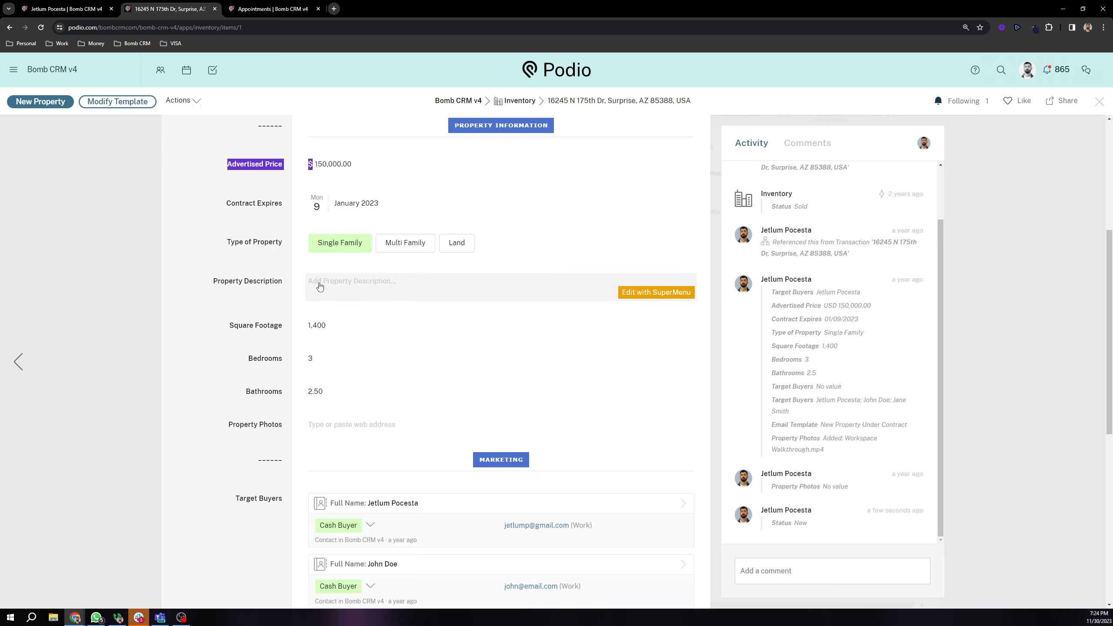
Step: Scroll through the property record, highlighting the Target Buyers field with its Cash Buyer entries
scroll(257, 275, up, 2)
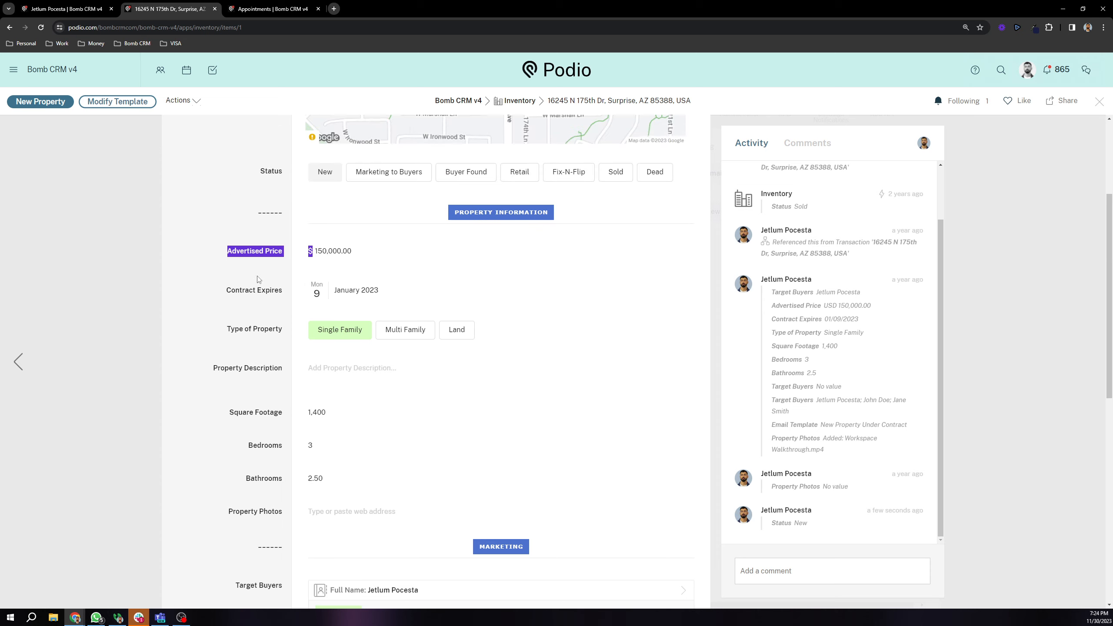
scroll(292, 380, down, 5)
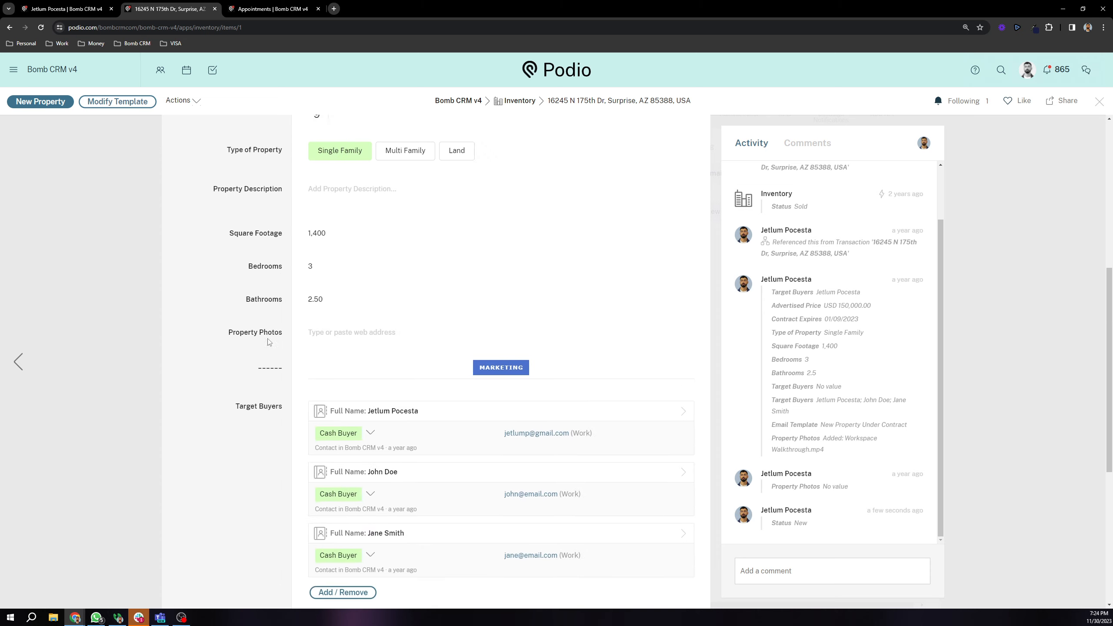
scroll(254, 316, down, 3)
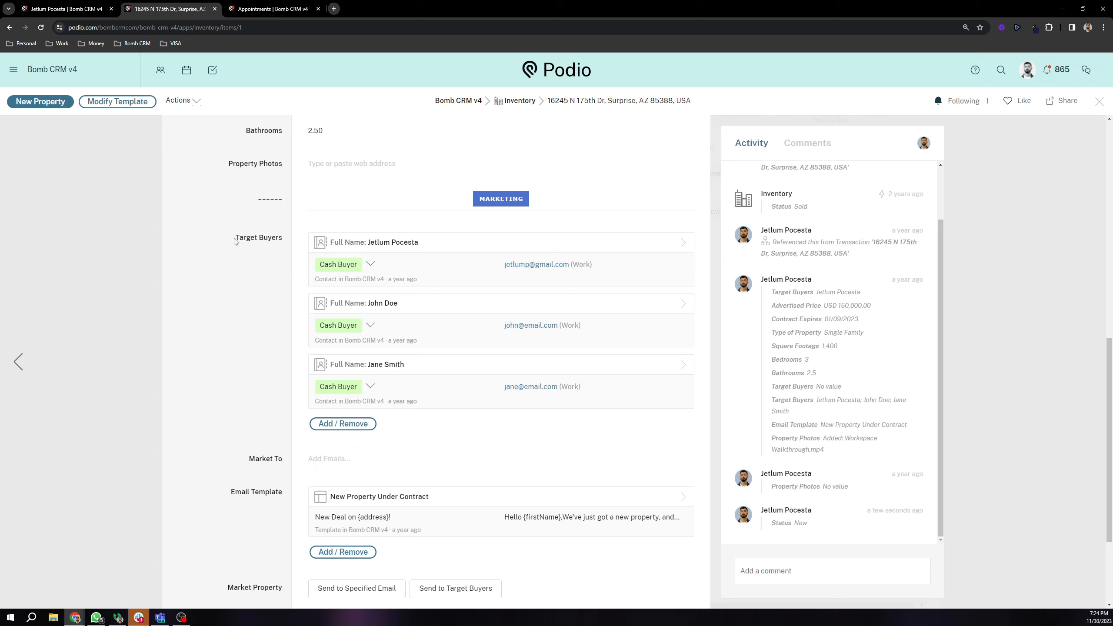
drag(235, 241, 283, 247)
scroll(244, 297, down, 2)
scroll(235, 294, up, 1)
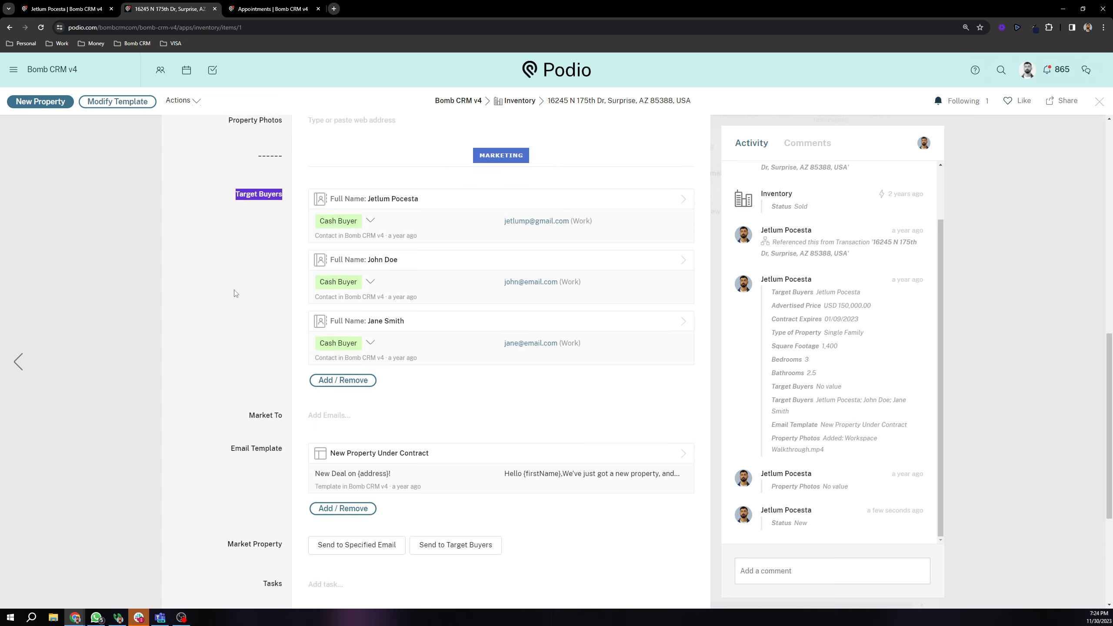
click(235, 263)
scroll(265, 354, up, 10)
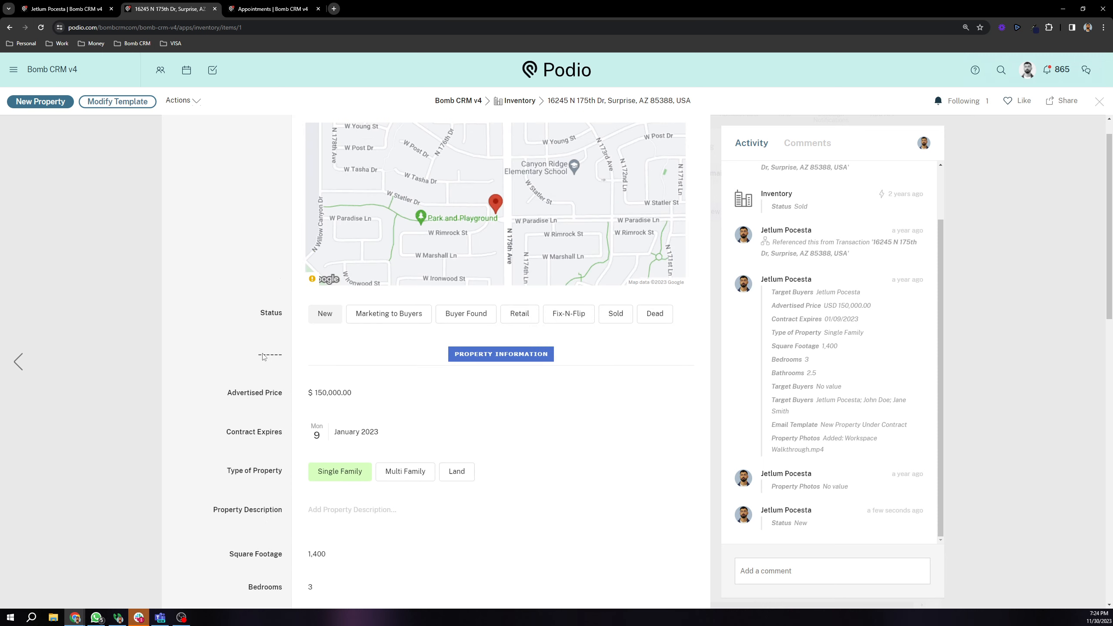
scroll(263, 357, up, 1)
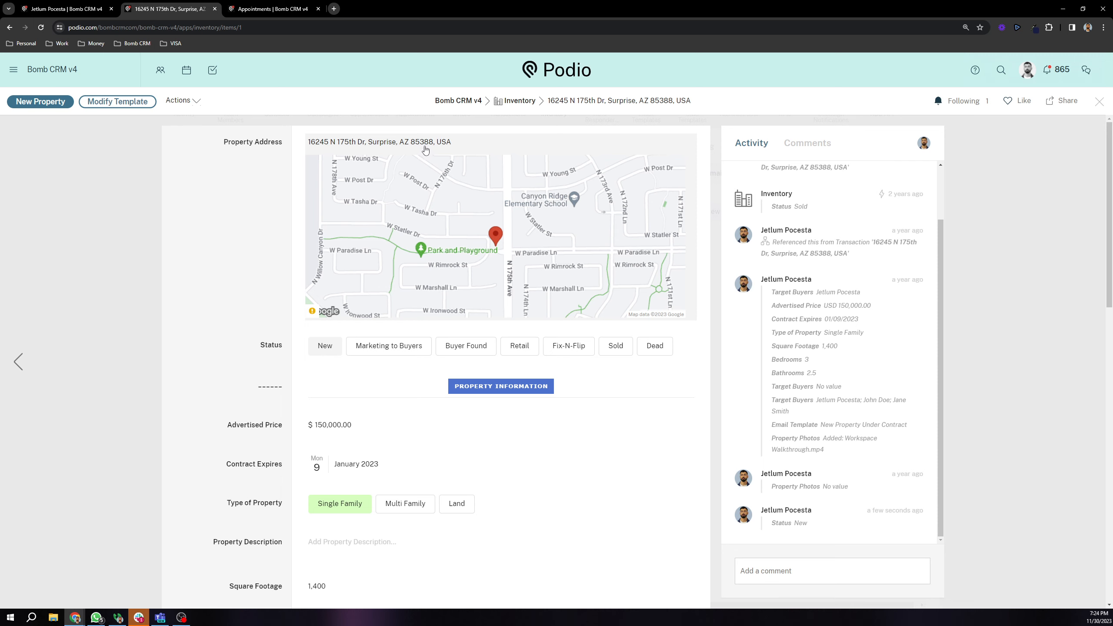
scroll(426, 149, down, 12)
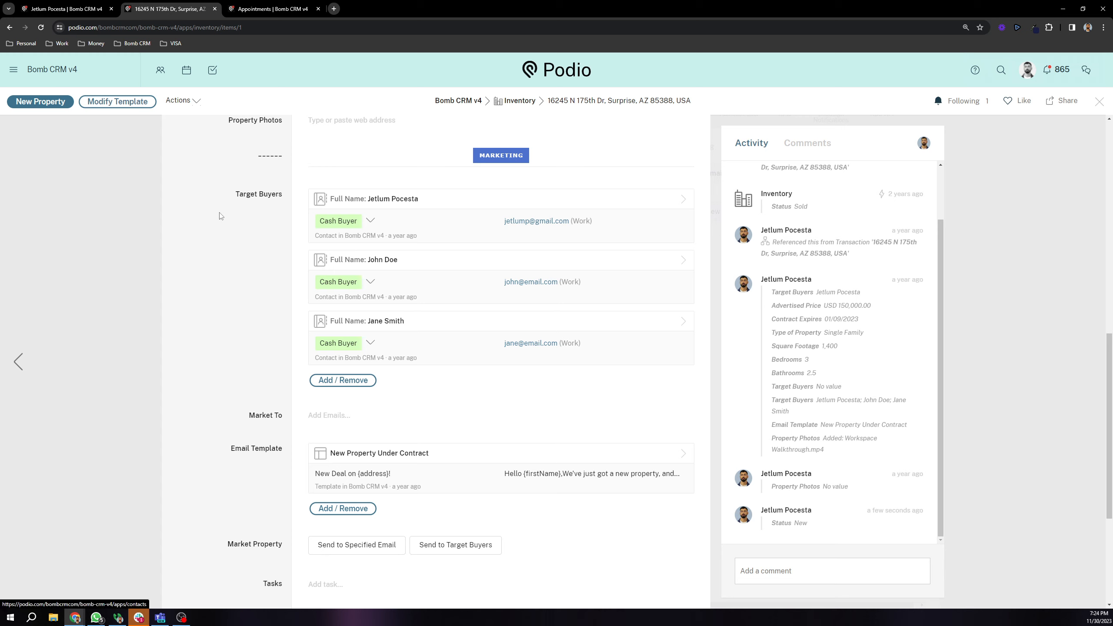
drag(227, 198, 287, 201)
click(274, 221)
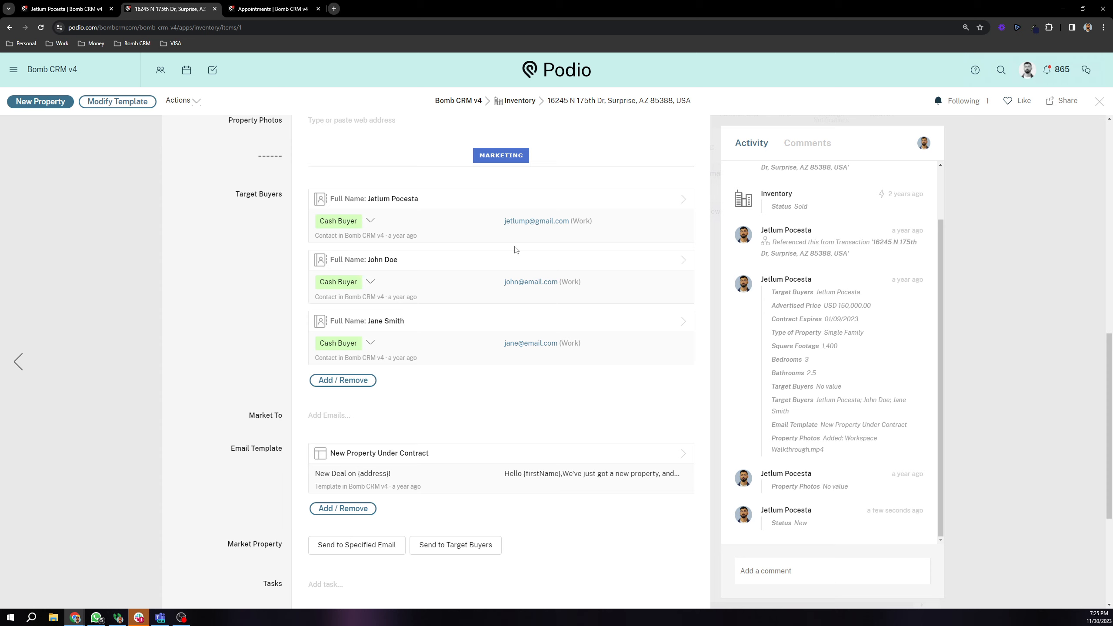
Step: Scroll down to the Email Template field showing the New Property Under Contract card
scroll(498, 360, down, 1)
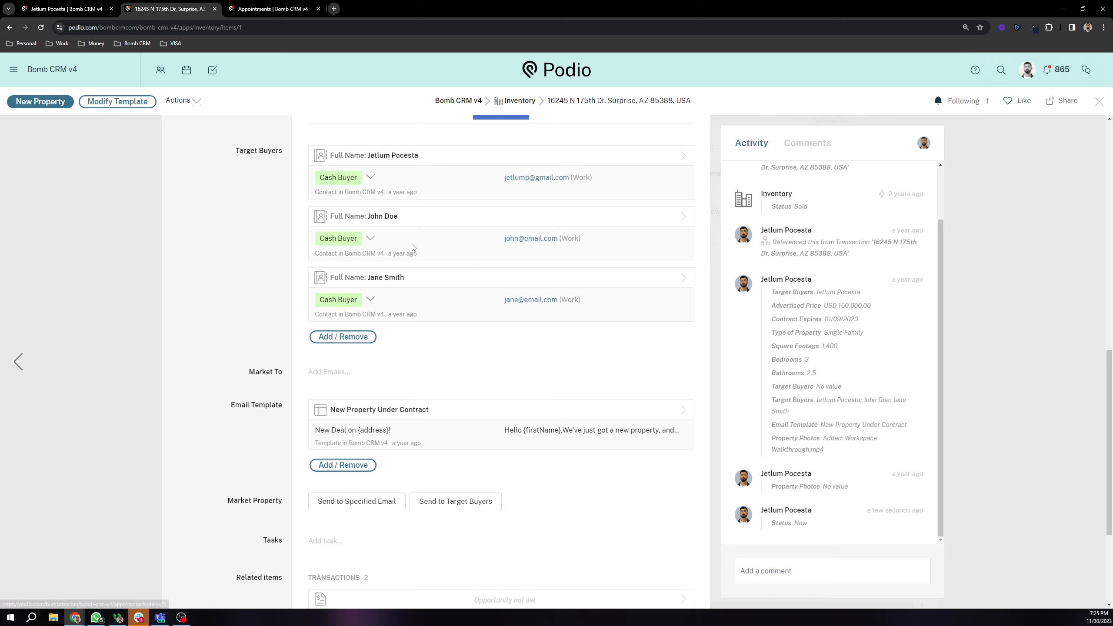
scroll(304, 223, down, 2)
scroll(269, 253, down, 1)
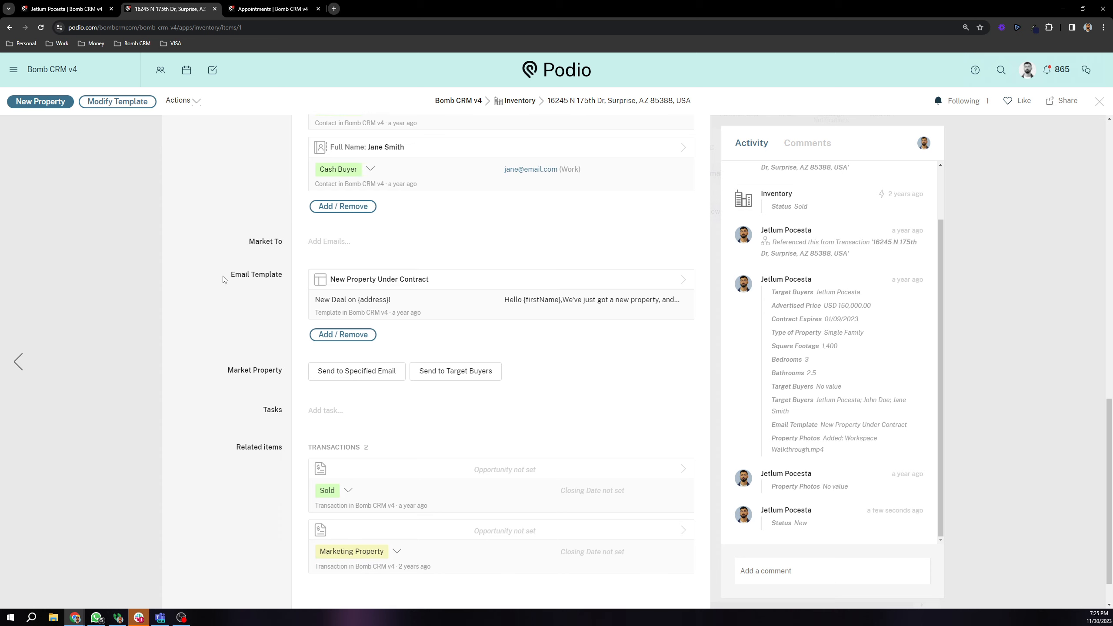
drag(223, 276, 290, 277)
click(258, 316)
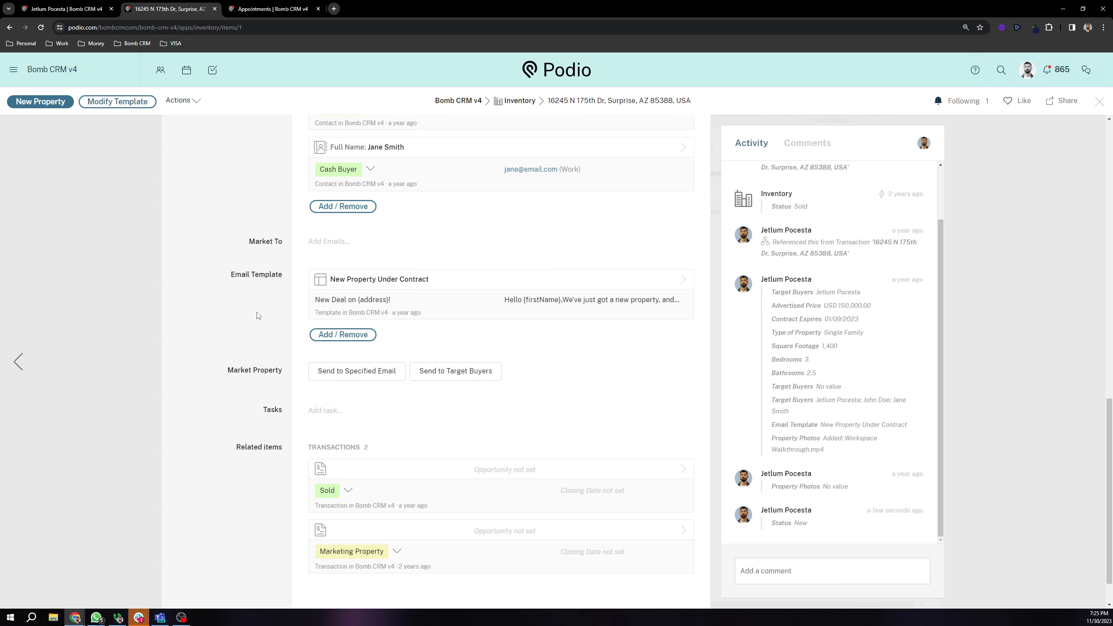
Step: Review the New Property Under Contract template ('New Deal on {address}!'), then return to the property
click(412, 287)
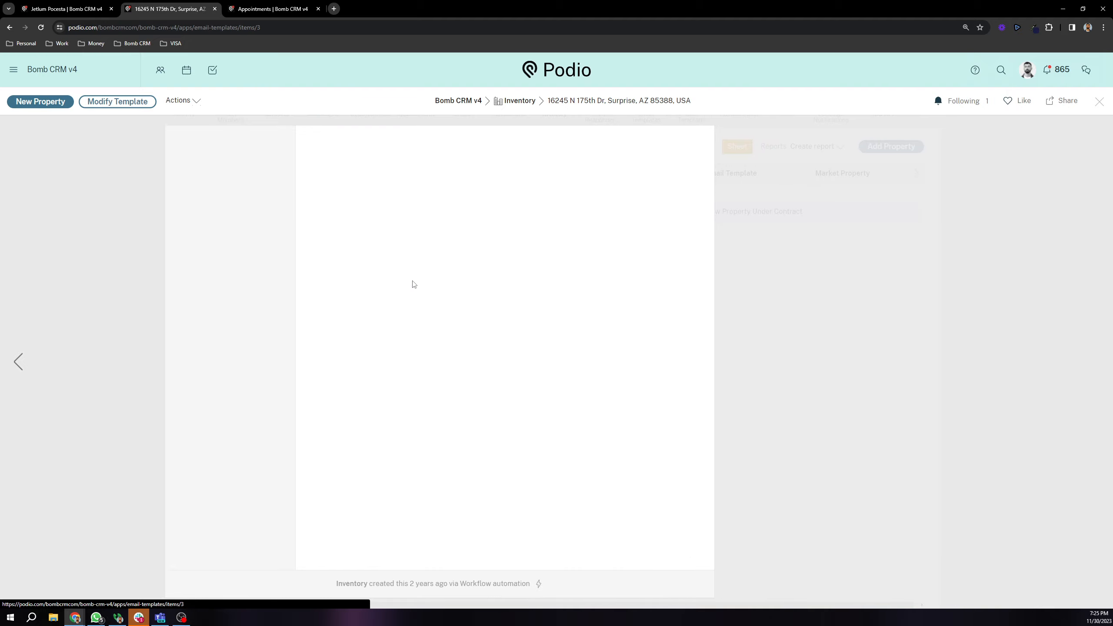
scroll(344, 397, down, 3)
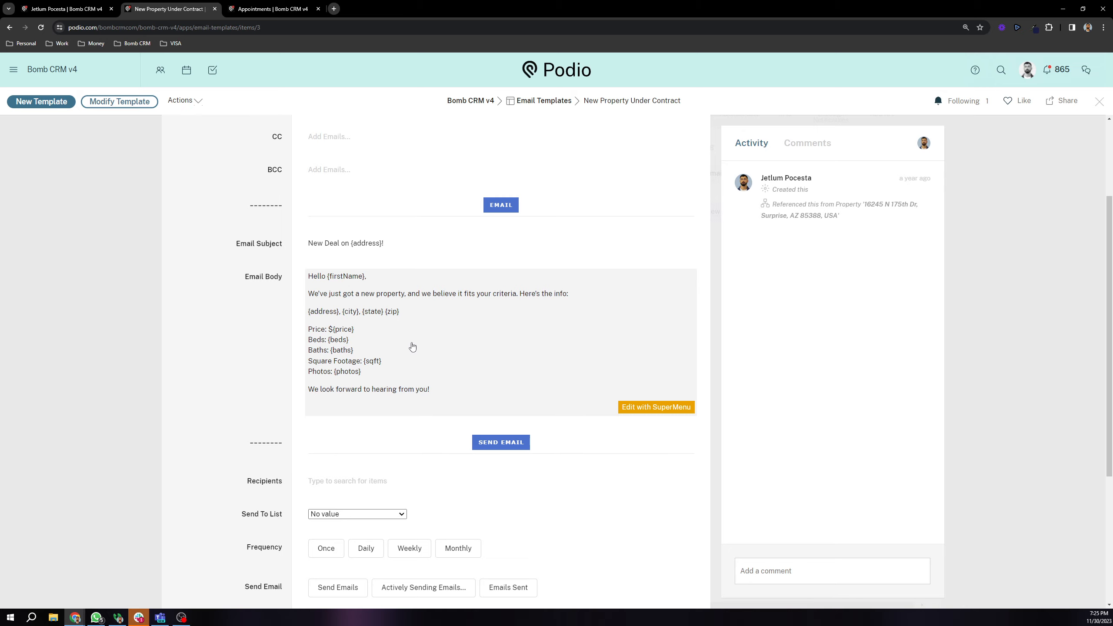
scroll(252, 297, up, 2)
key(alt+Left)
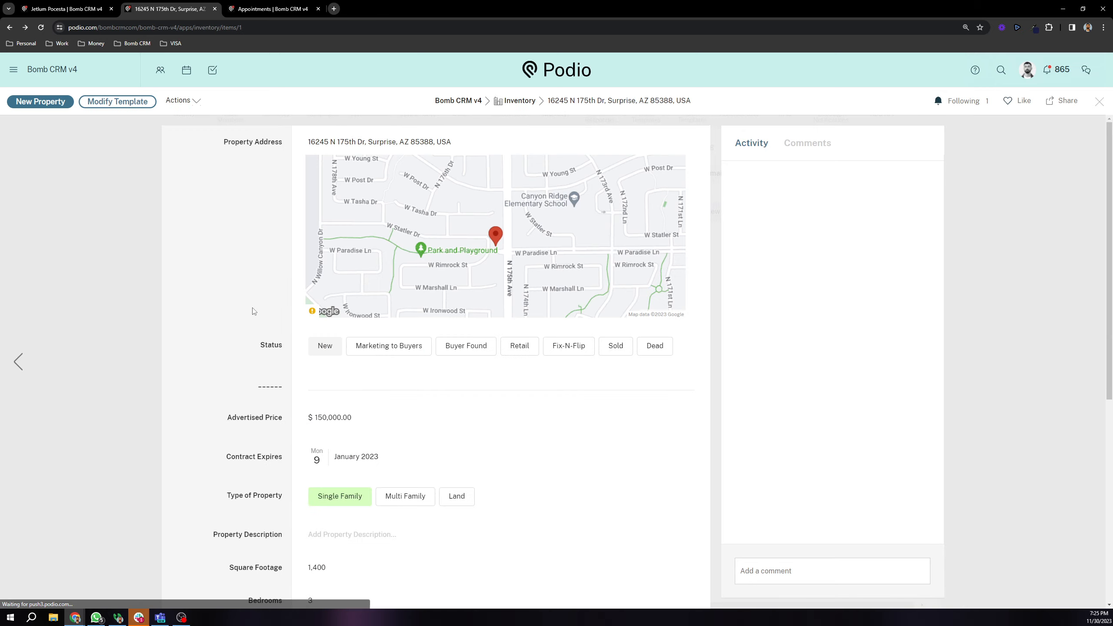
scroll(254, 313, down, 9)
scroll(255, 321, down, 6)
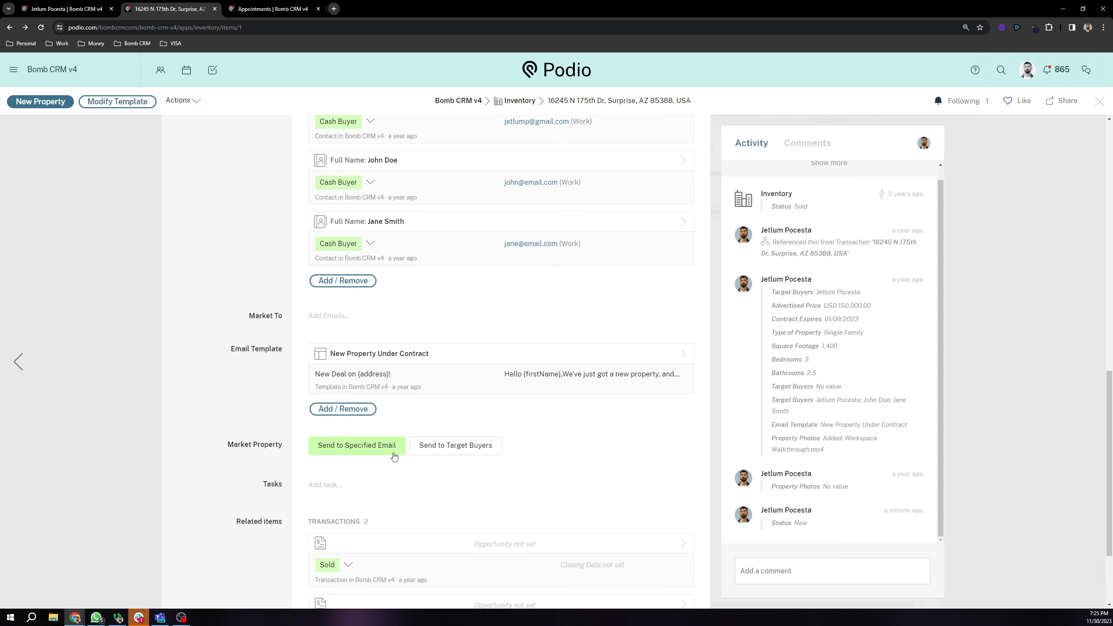
Step: Add two extra Market To email rows, then remove them so the field stays empty
click(348, 322)
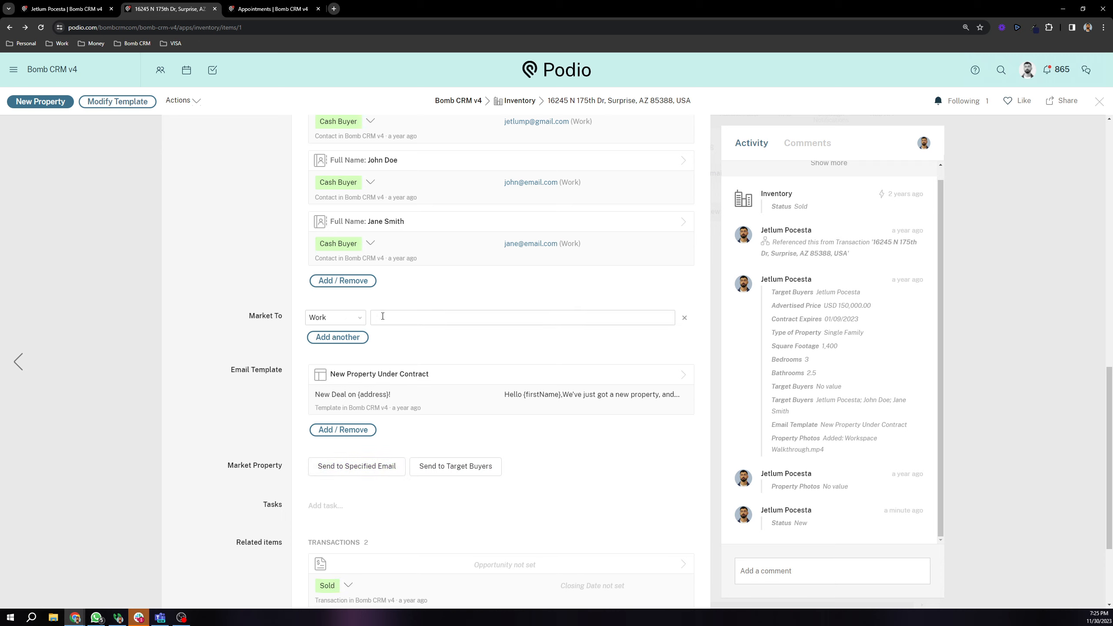
click(338, 337)
click(337, 356)
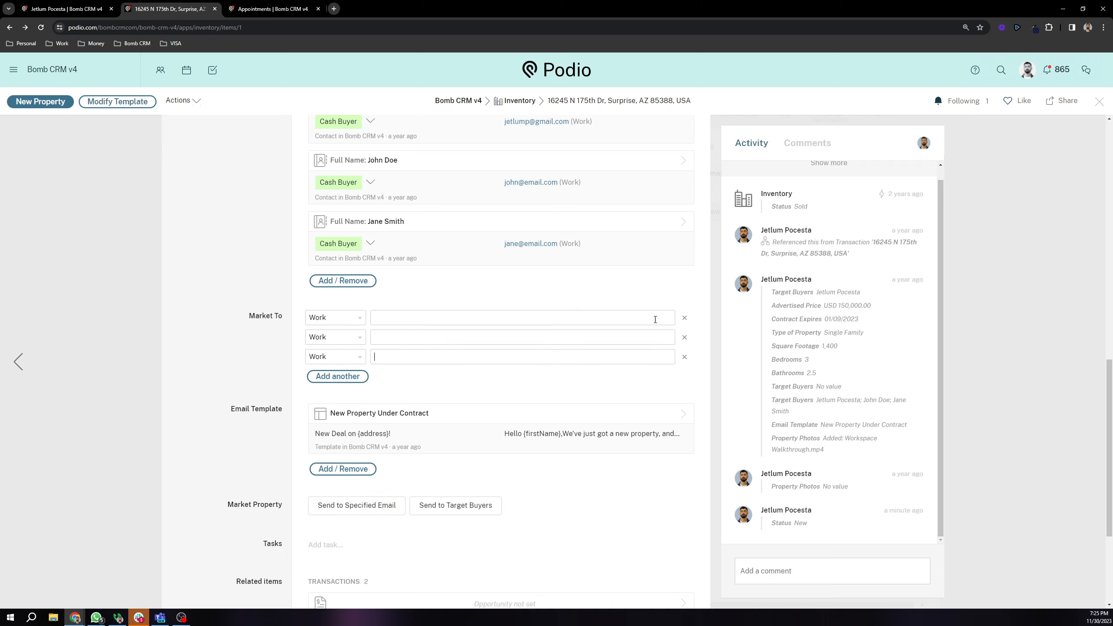
click(685, 319)
click(684, 319)
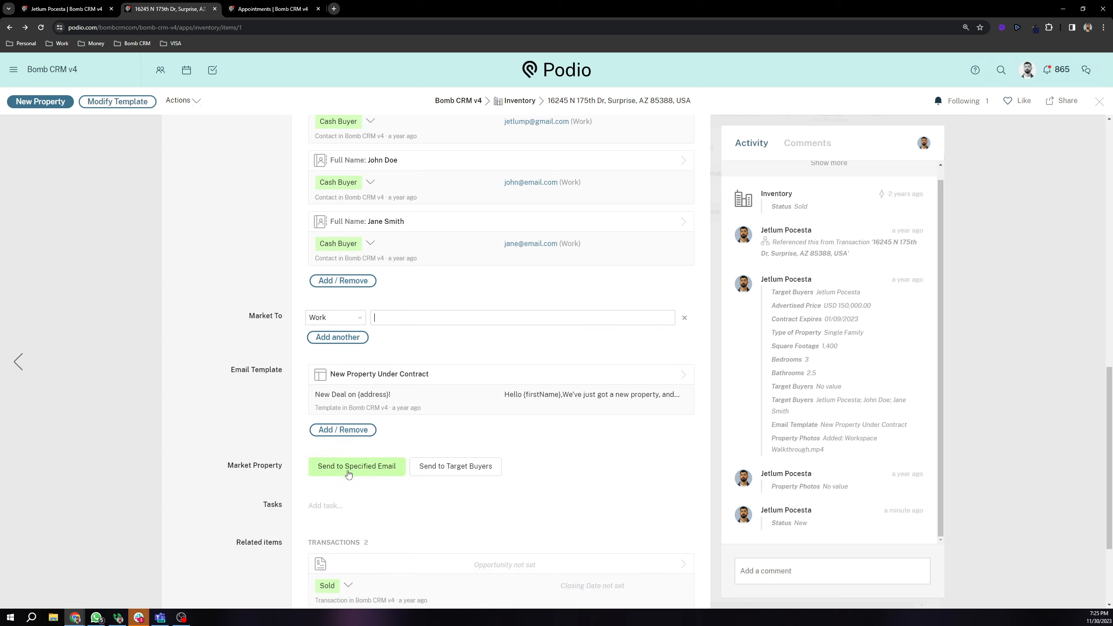
drag(244, 320, 289, 322)
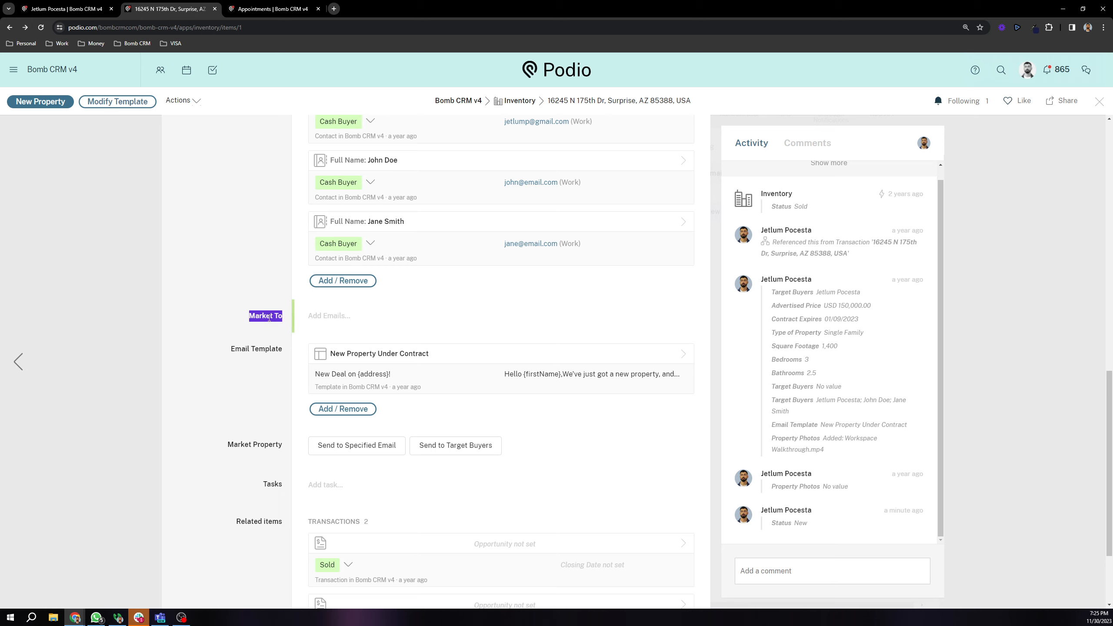
Step: Scroll up and close the property record to return to the Inventory list
scroll(140, 356, up, 15)
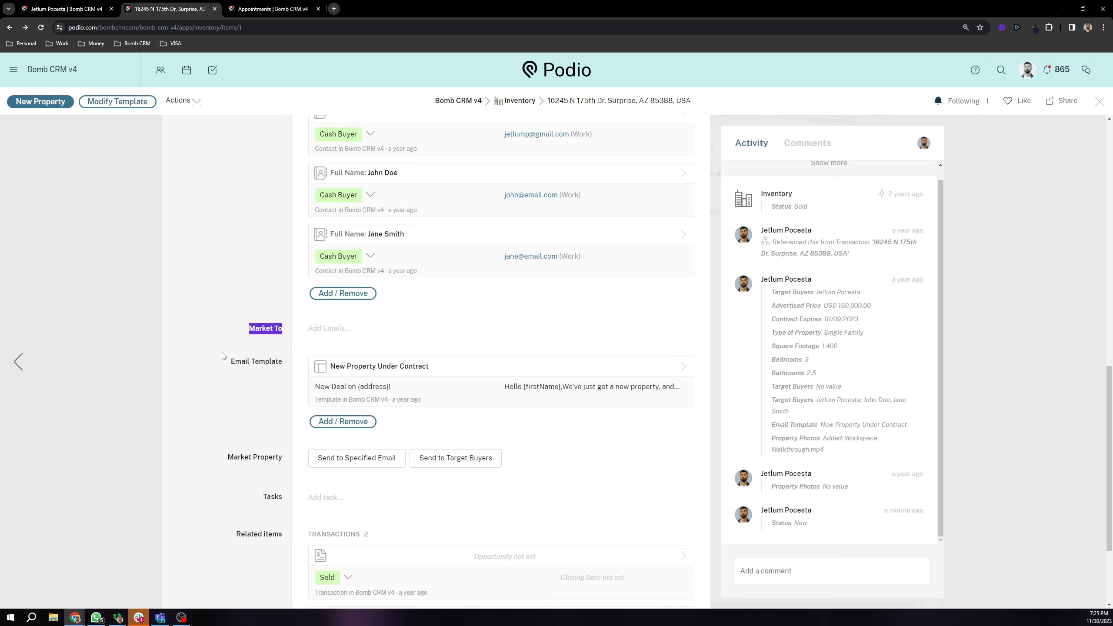
scroll(269, 332, up, 2)
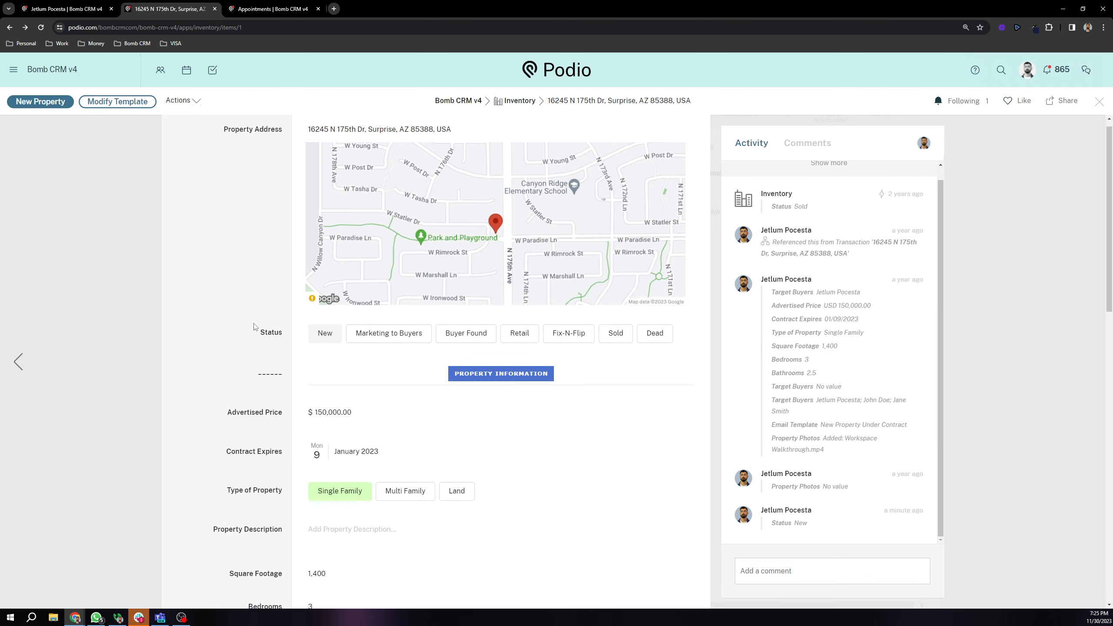
scroll(240, 310, up, 1)
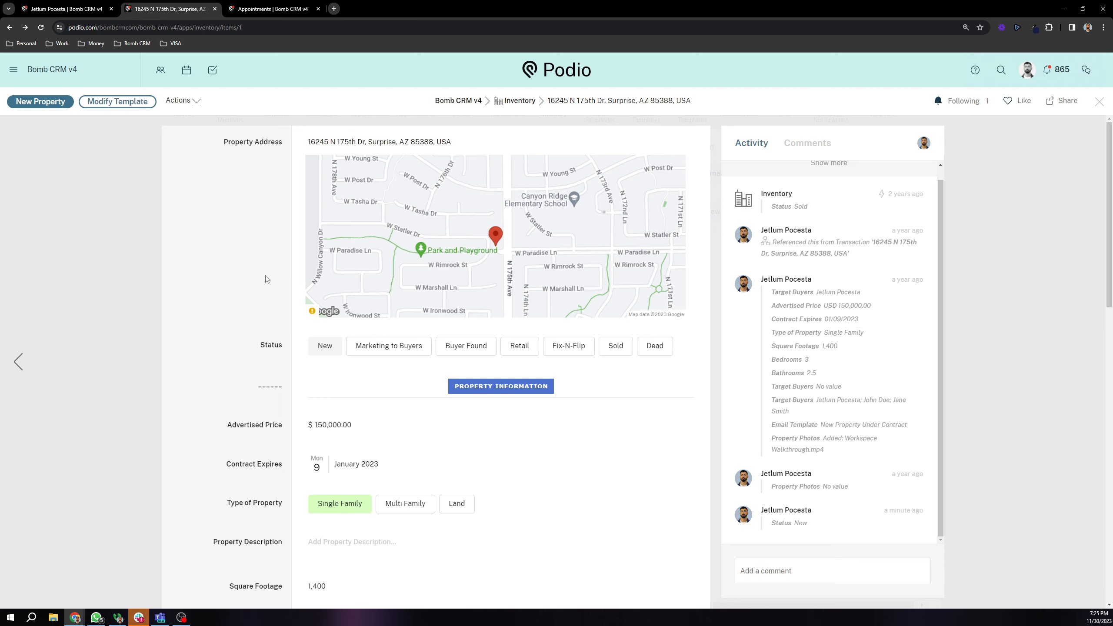
click(217, 220)
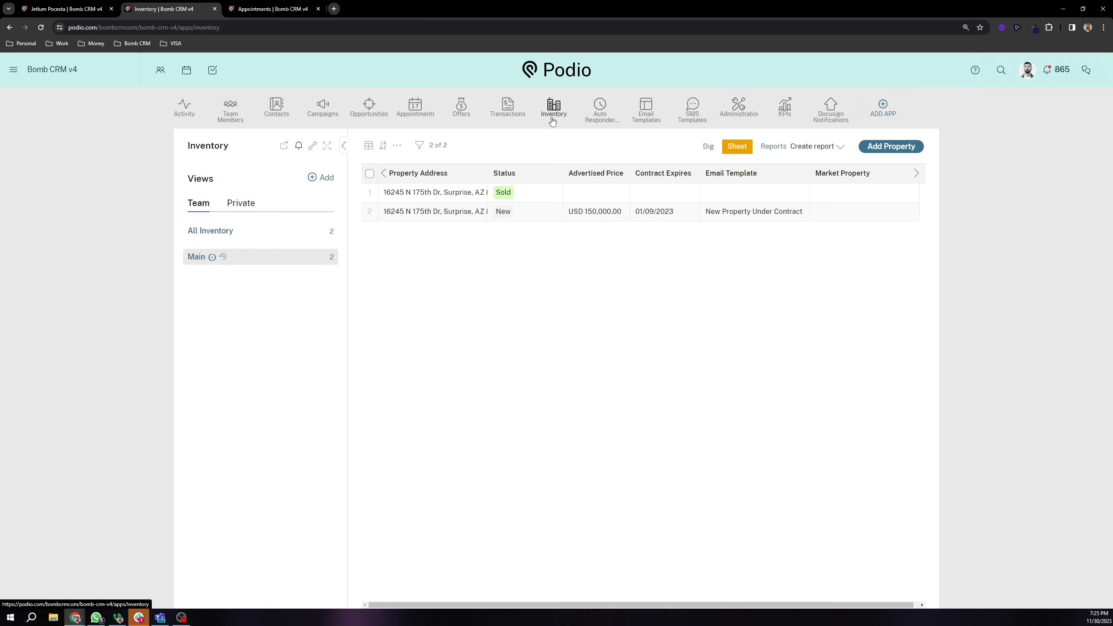
Step: Dismiss the ad-blocker popup, open the first Transactions record and link the lead's opportunity
click(508, 107)
click(1079, 83)
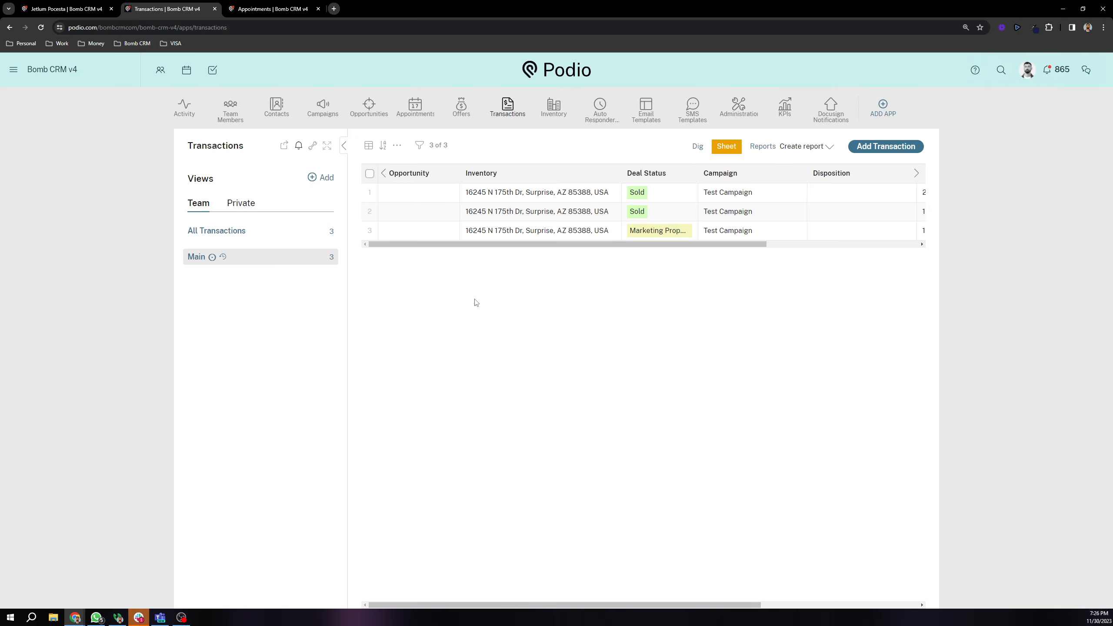
click(432, 198)
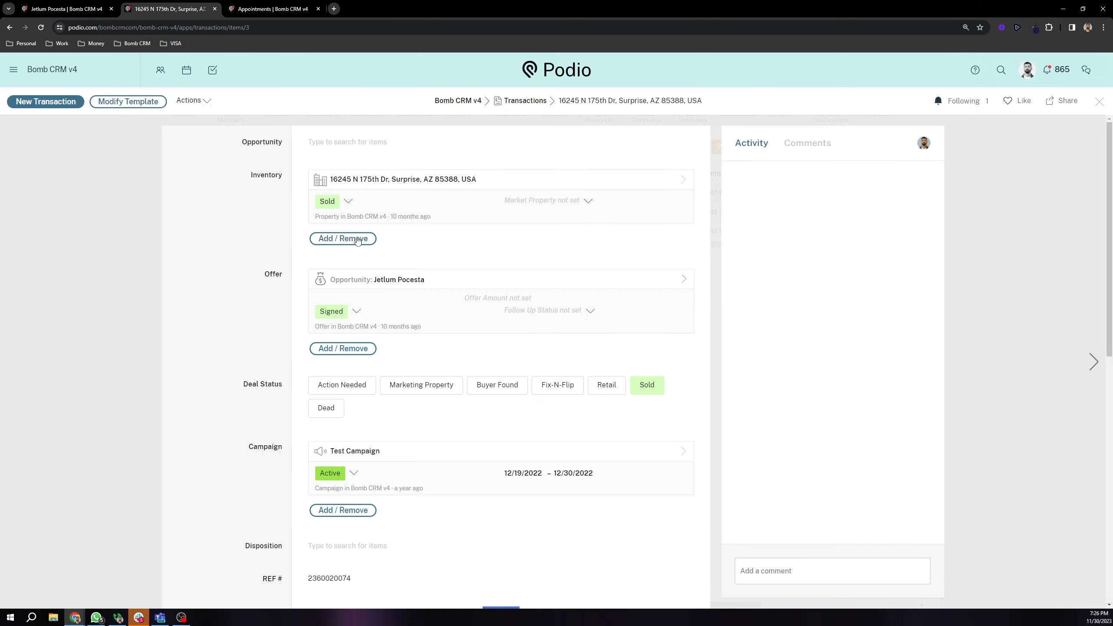
click(338, 144)
click(360, 188)
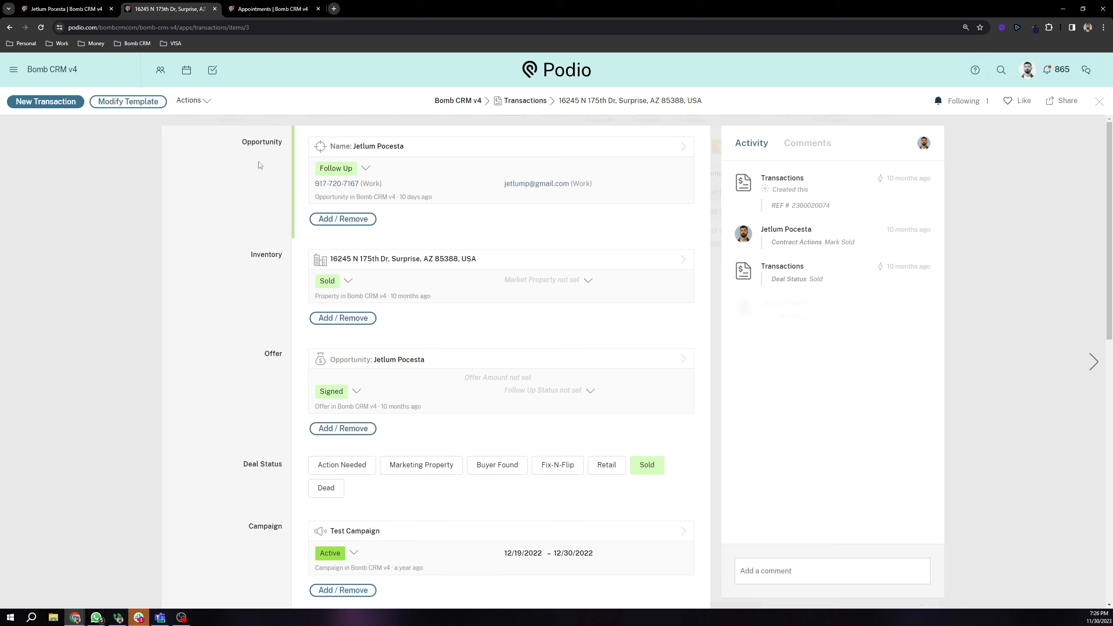
Step: Browse the Buyer Card contact list, leaving the Buyer Card empty
scroll(263, 171, down, 3)
scroll(576, 348, up, 3)
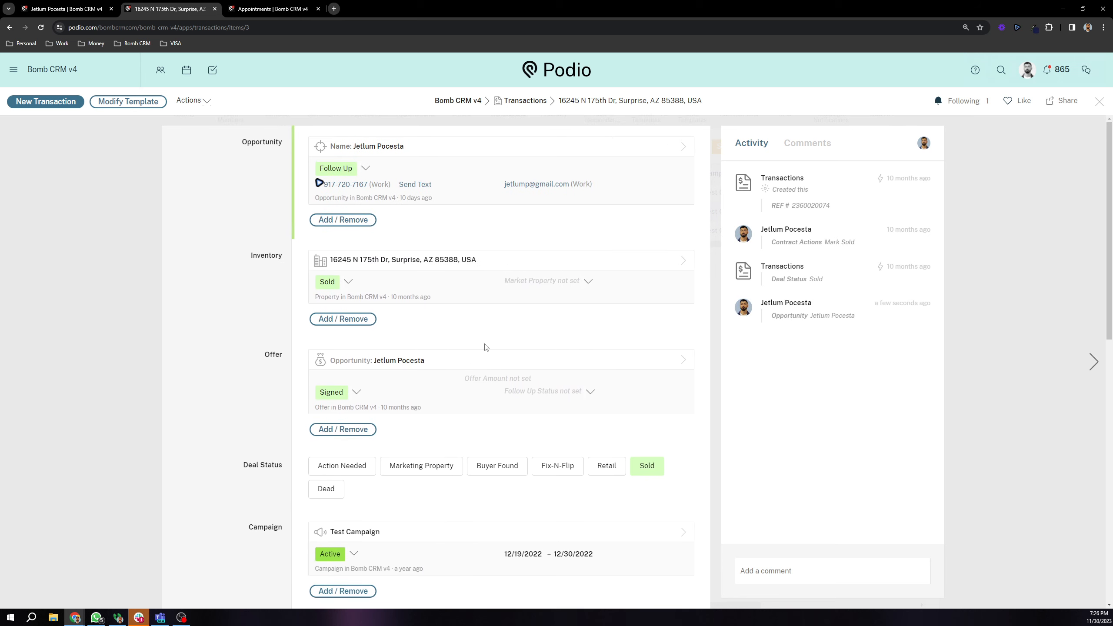
scroll(266, 265, down, 7)
scroll(258, 241, down, 3)
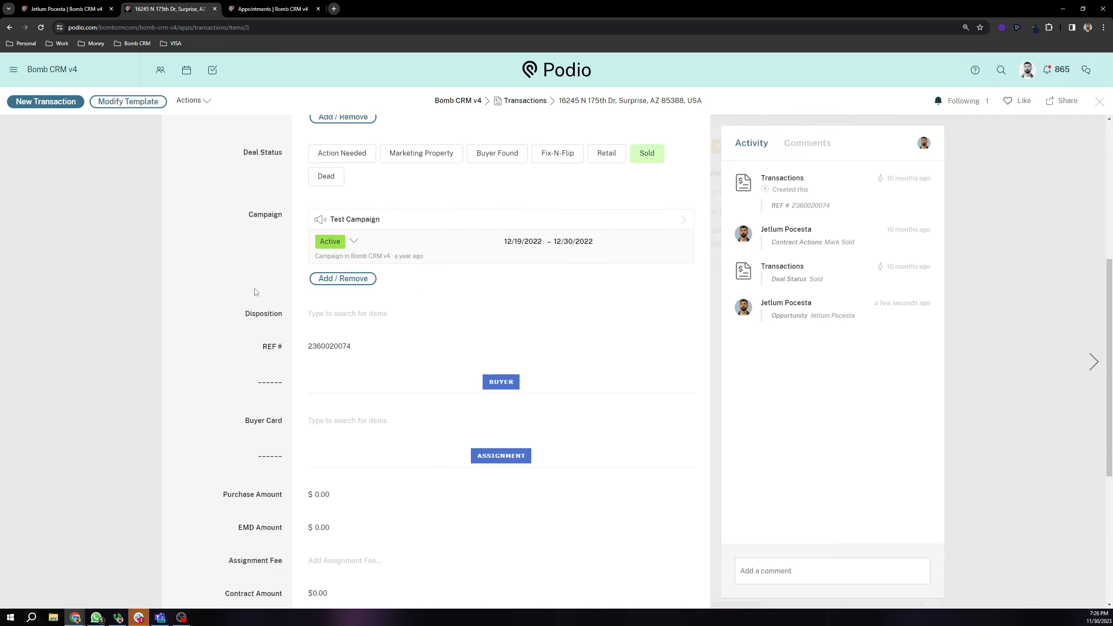
click(271, 301)
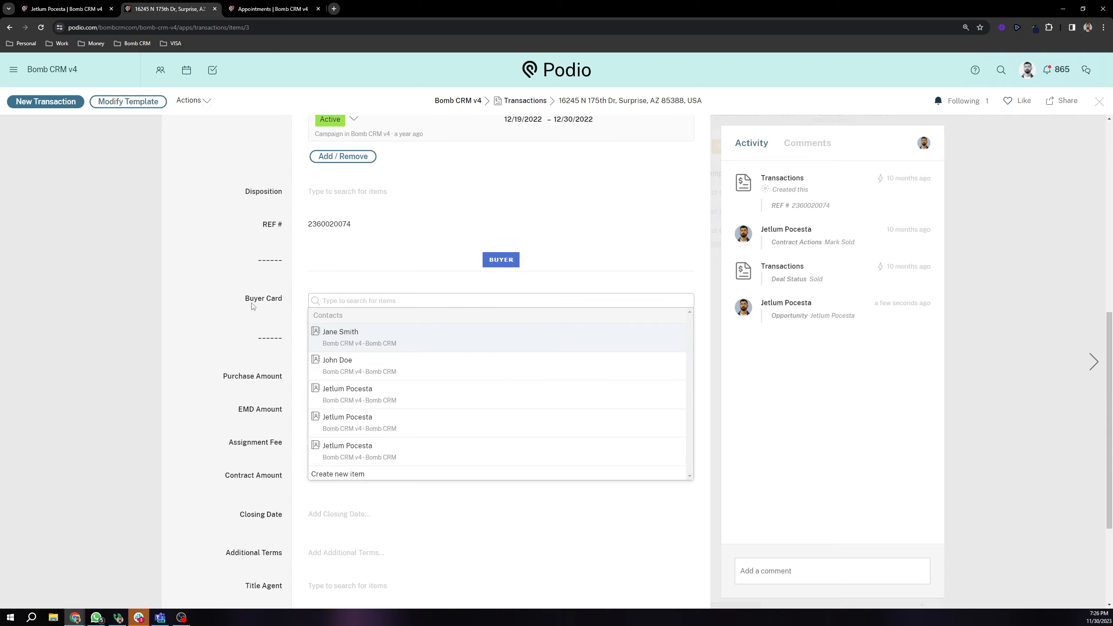
scroll(253, 306, down, 1)
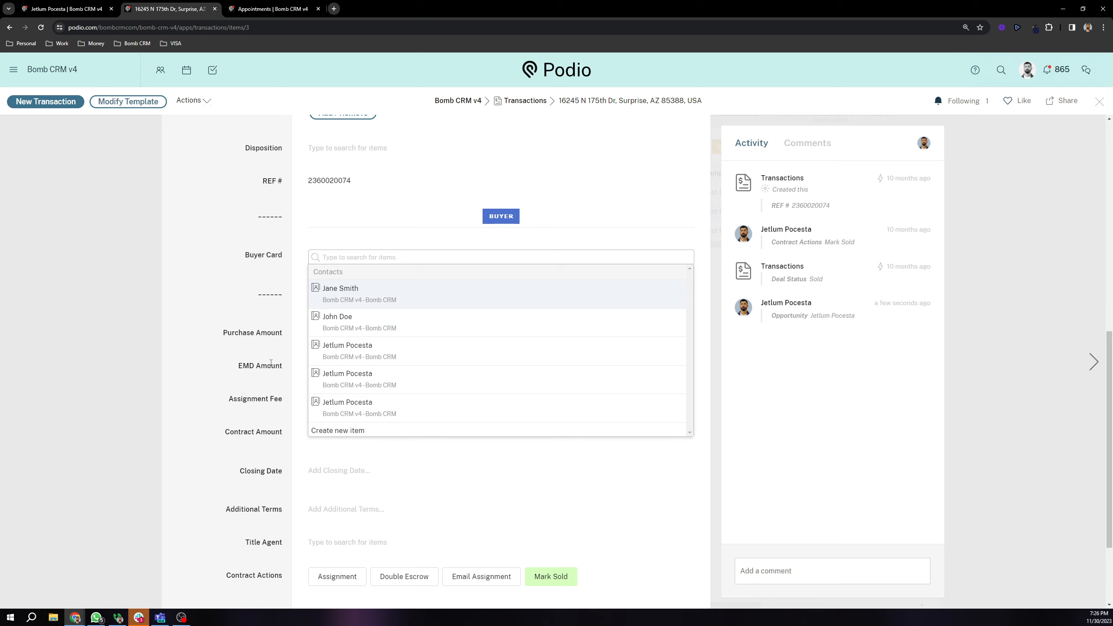
scroll(271, 264, up, 4)
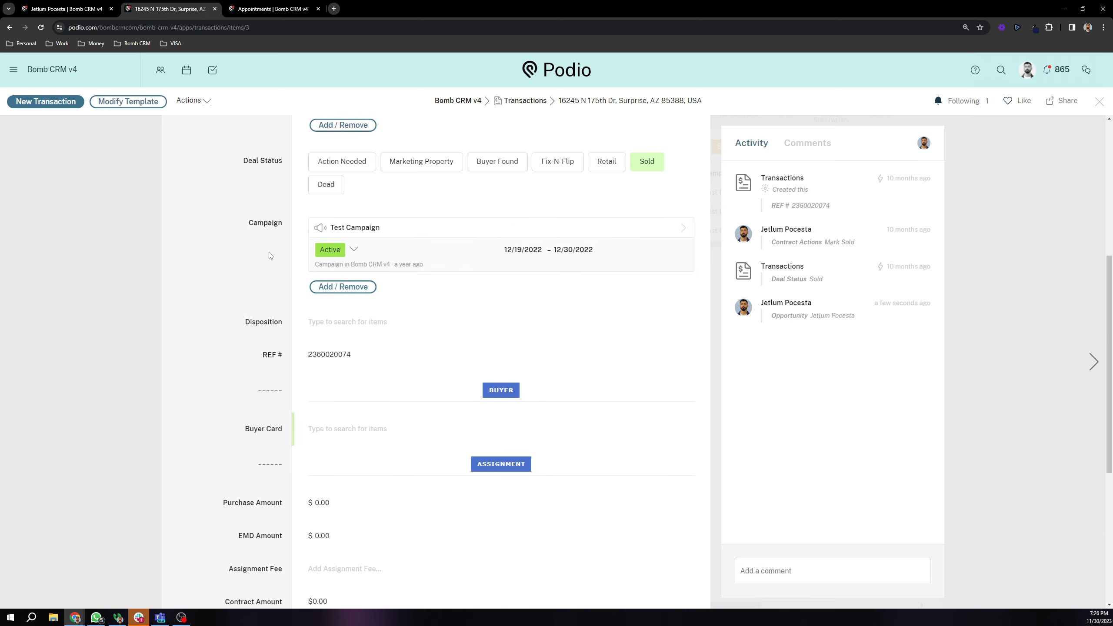
scroll(270, 256, up, 5)
scroll(263, 271, down, 10)
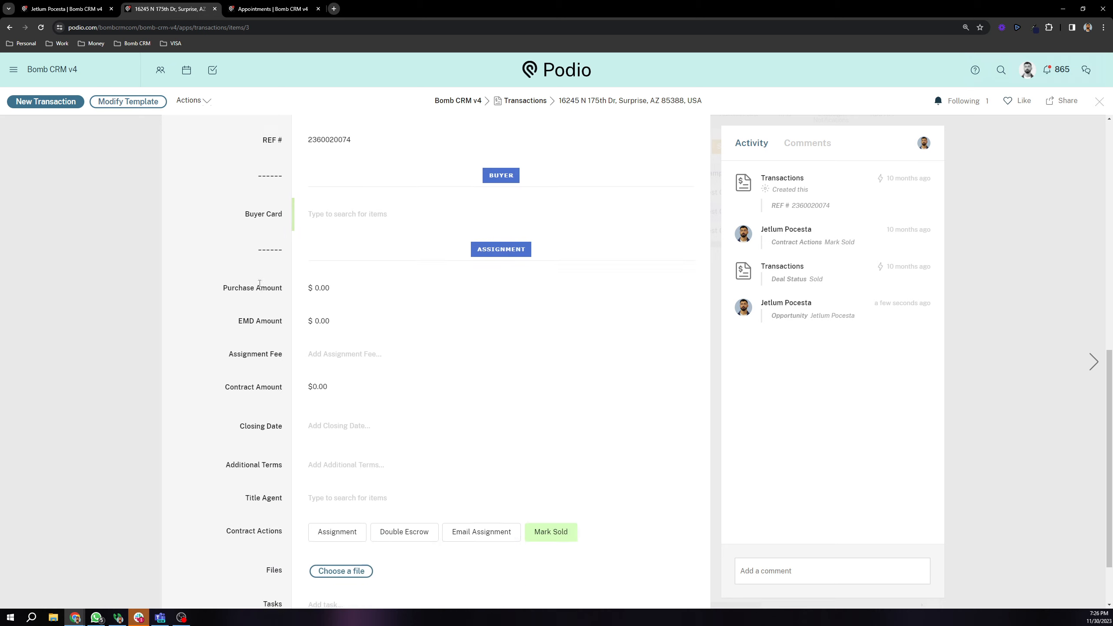
Step: Mark the contract action Assignment, then toggle Mark Sold off and back on
scroll(260, 284, down, 2)
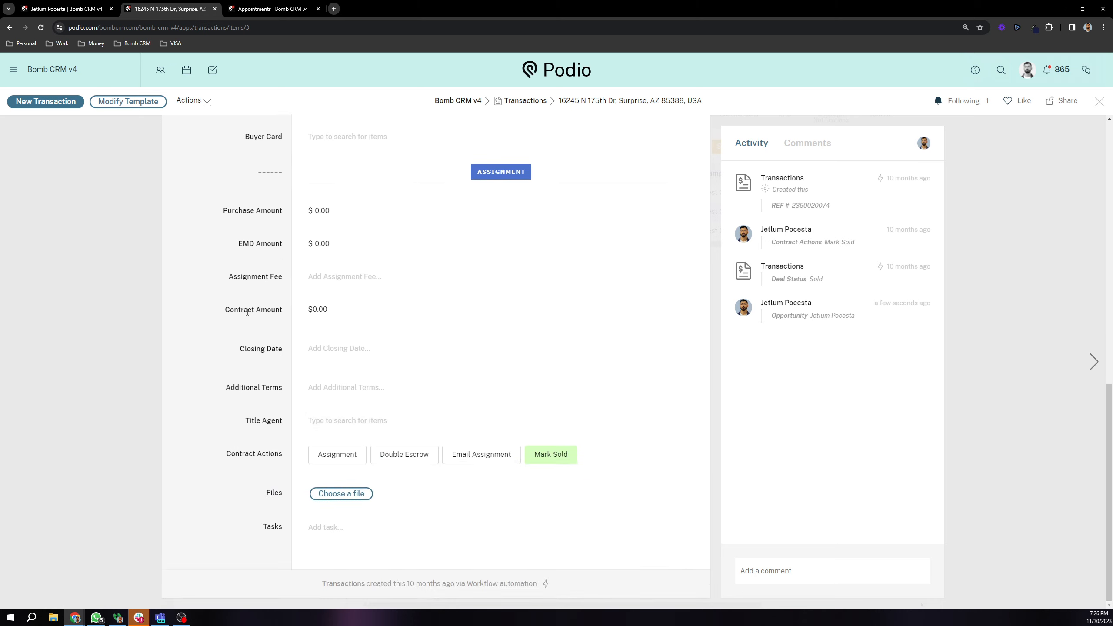
click(337, 460)
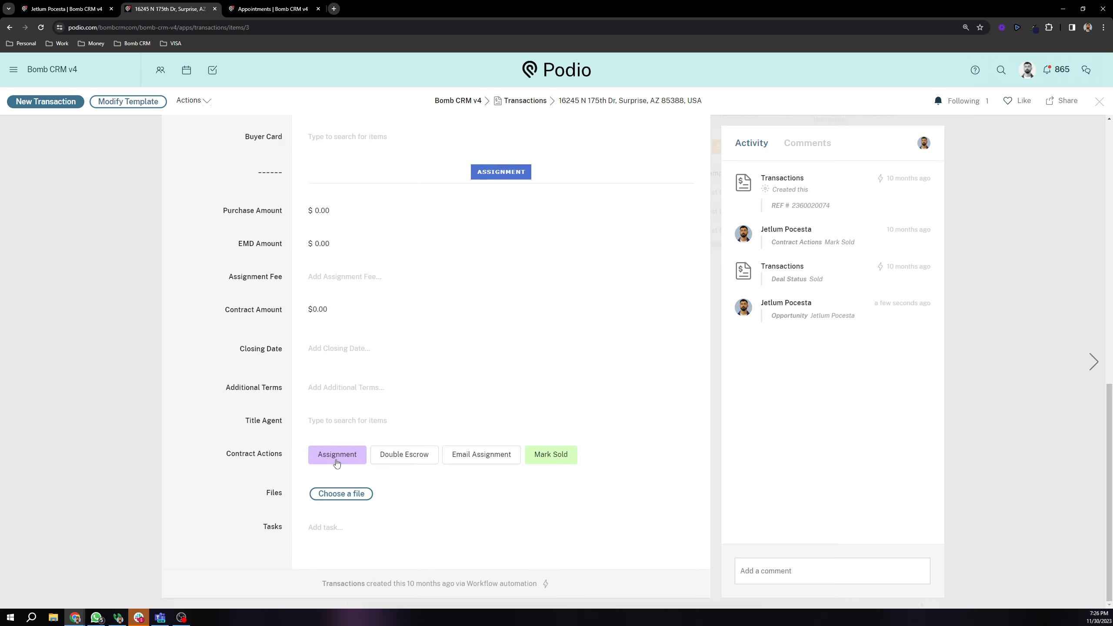
scroll(237, 294, up, 5)
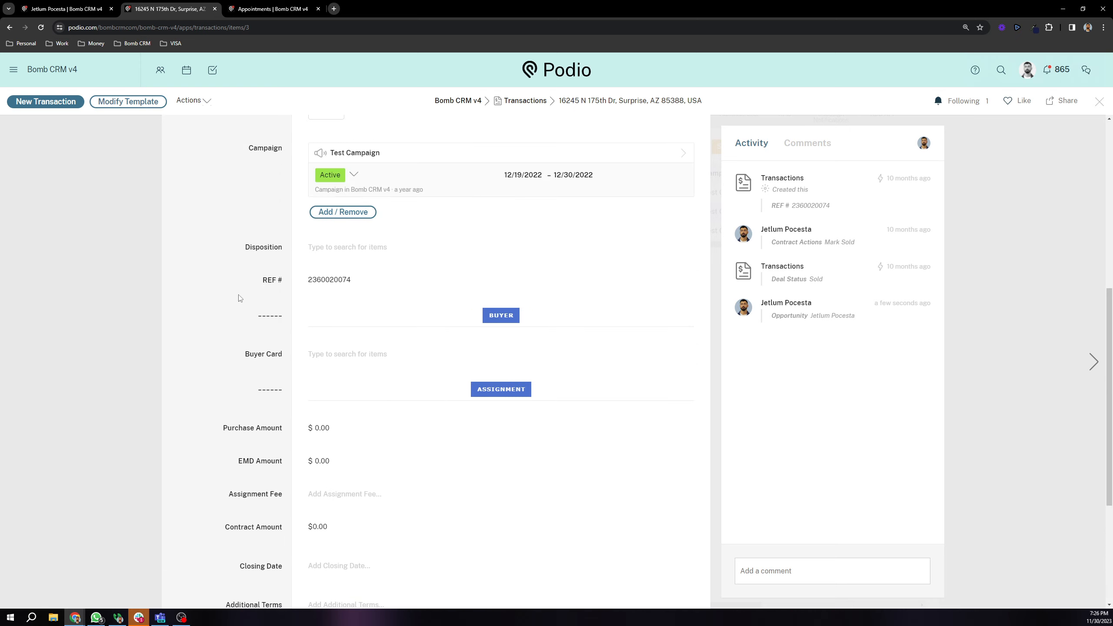
scroll(237, 296, up, 9)
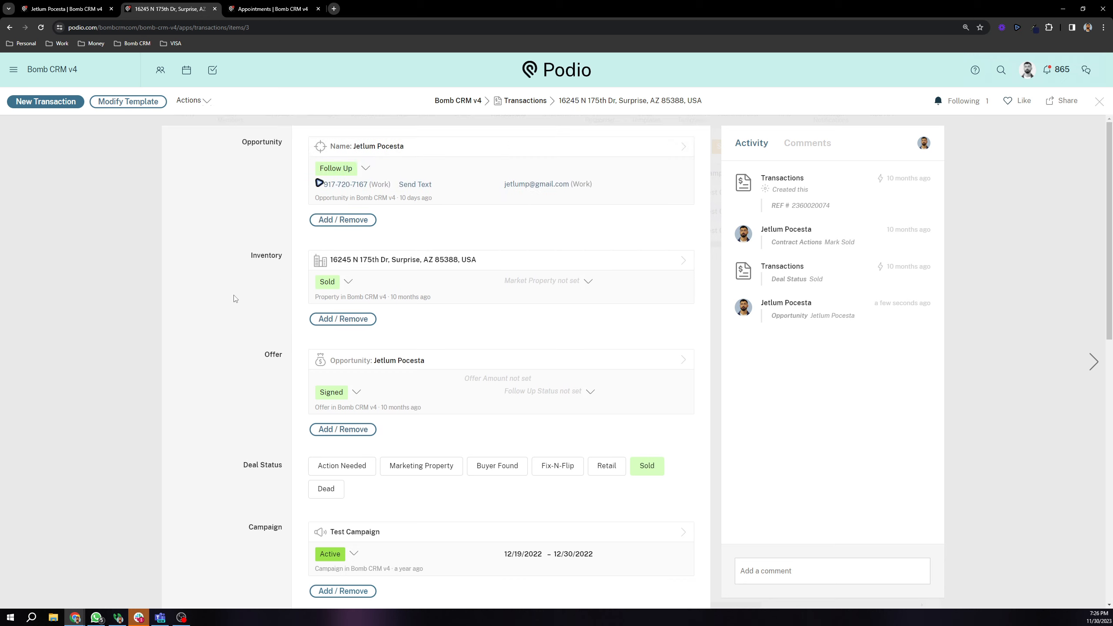
scroll(241, 288, down, 12)
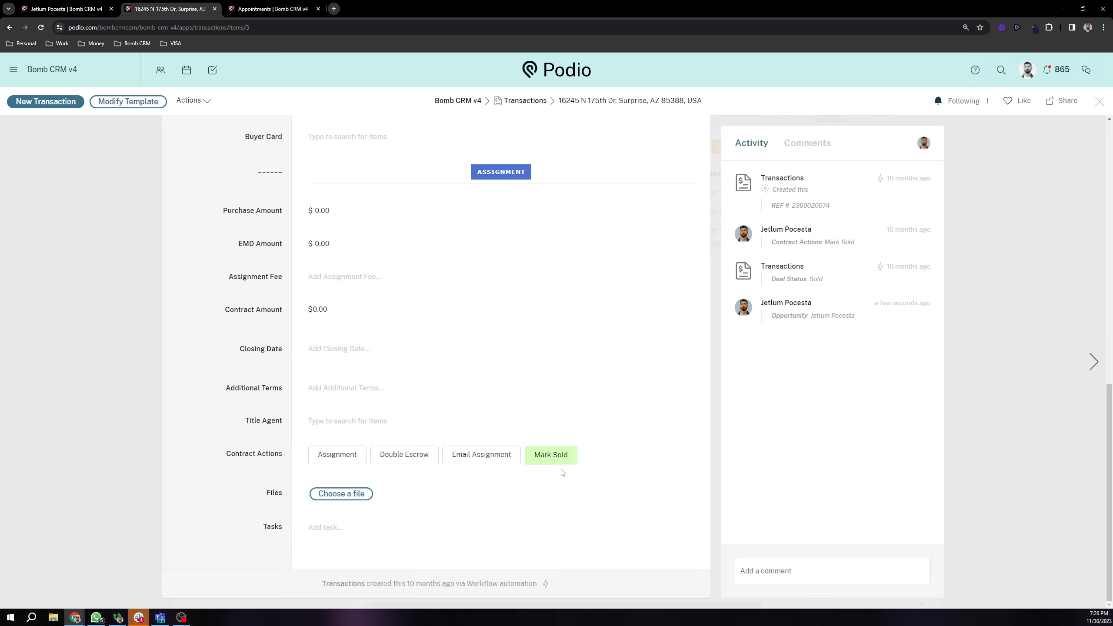
click(552, 456)
click(552, 456)
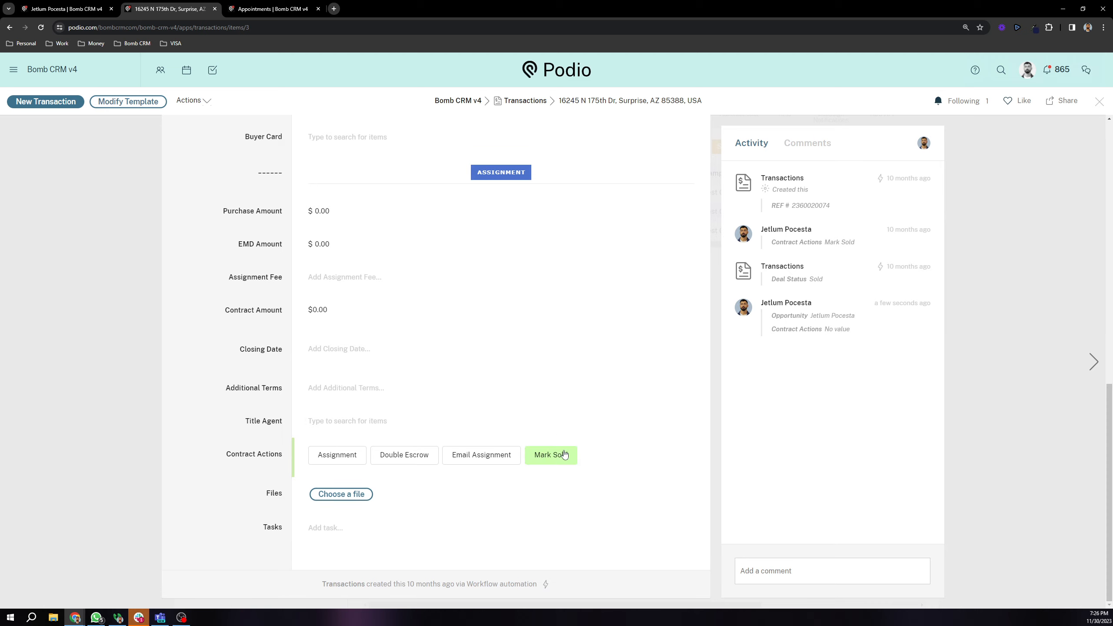
Step: Reload the transaction record and go back to the Transactions list
scroll(634, 419, up, 12)
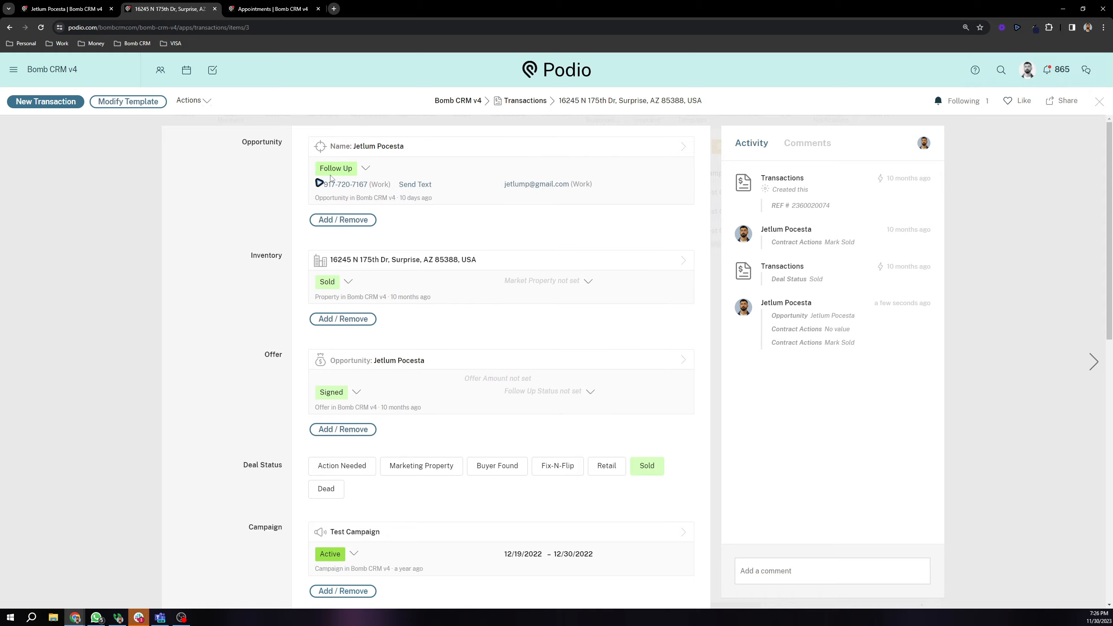
click(41, 27)
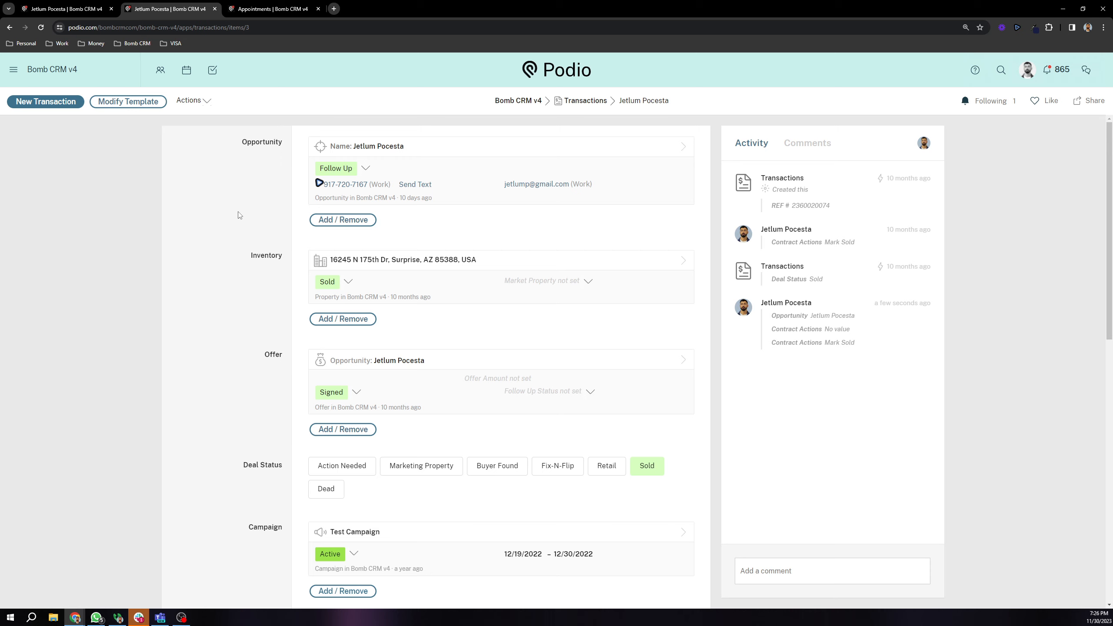
scroll(239, 292, down, 10)
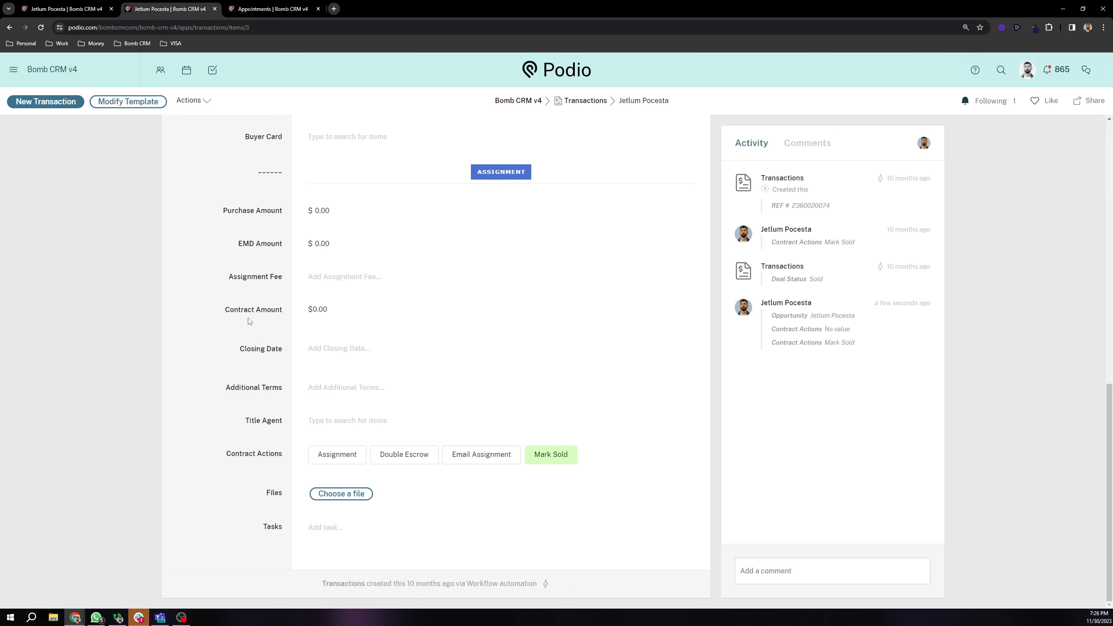
click(576, 108)
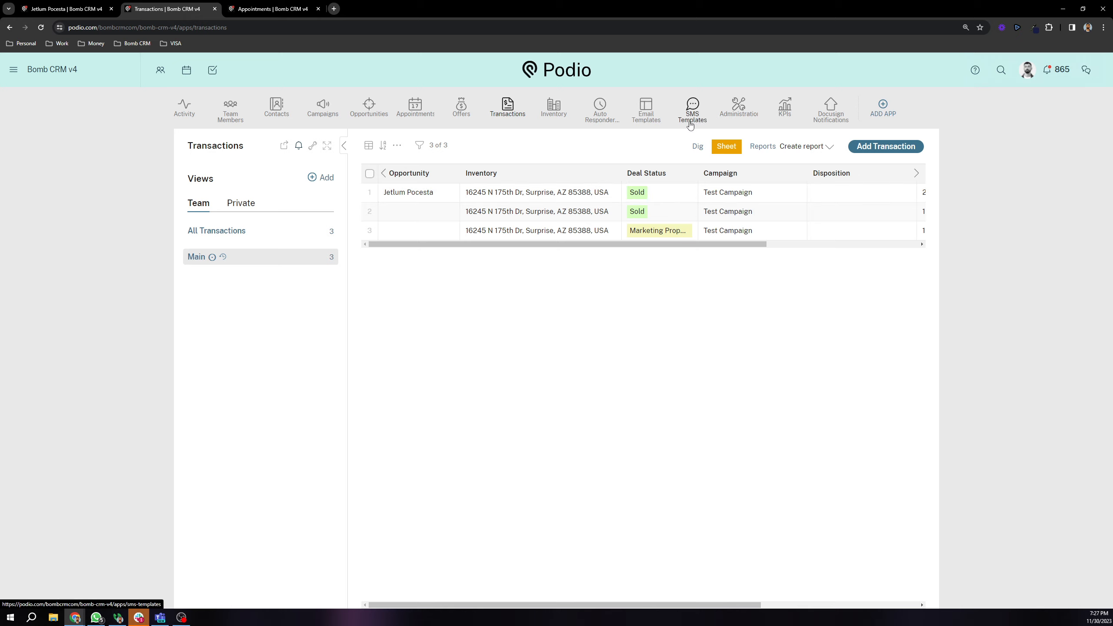
Step: Switch to the Email Templates app from the workspace app bar
click(646, 109)
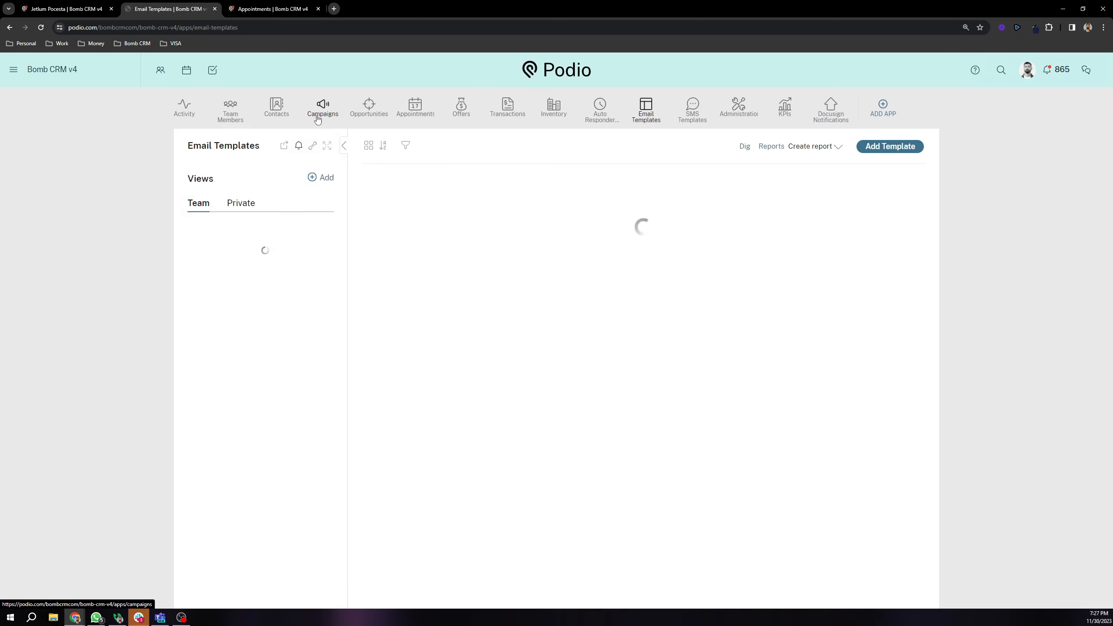
Step: Open the Cold Lead - Action 10 Email template, leaving Send From and Receive Replies At unchanged
click(473, 246)
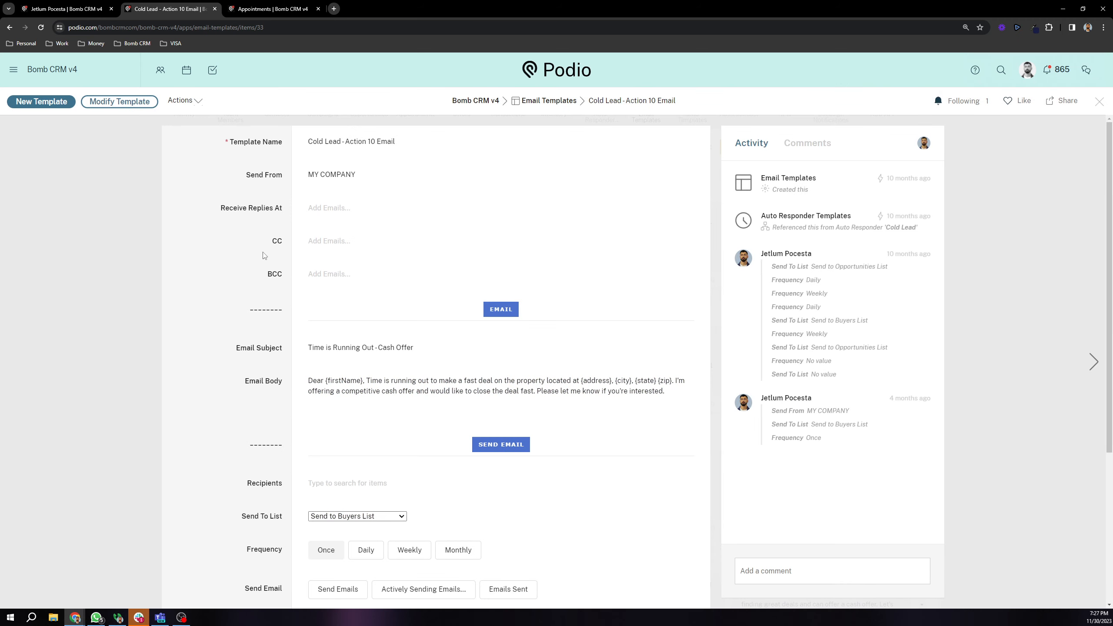
click(364, 175)
drag(356, 175, 316, 174)
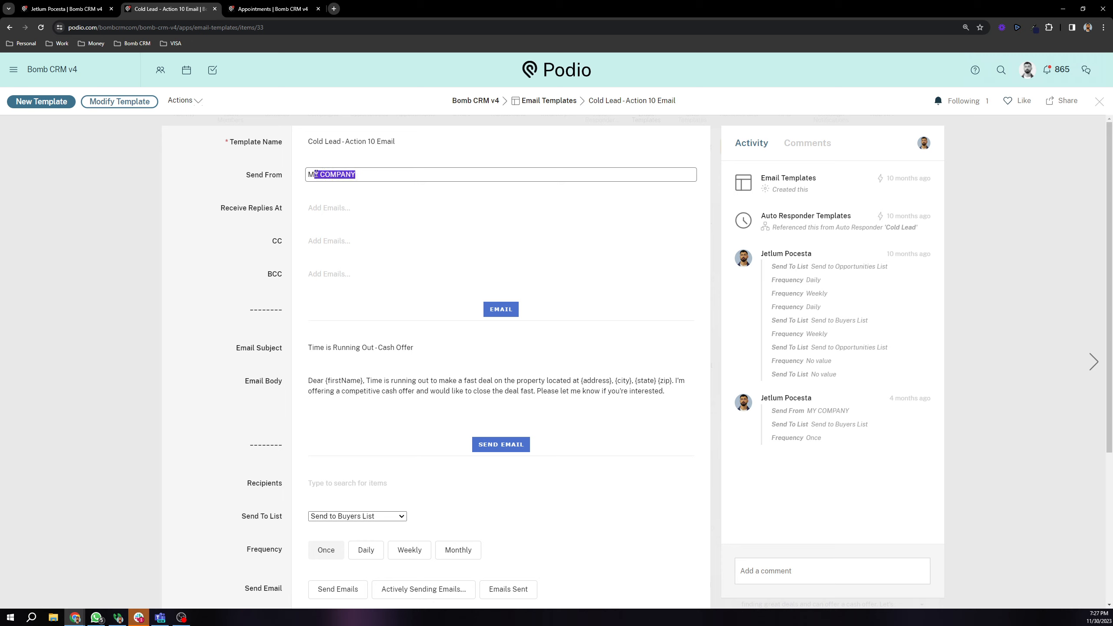
click(256, 183)
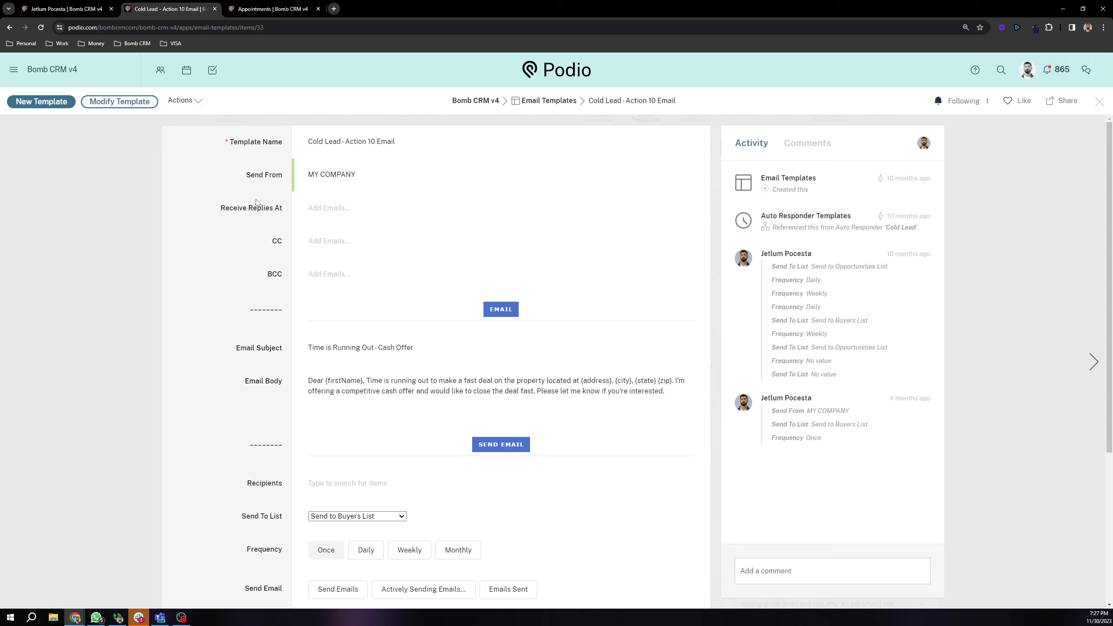
click(319, 210)
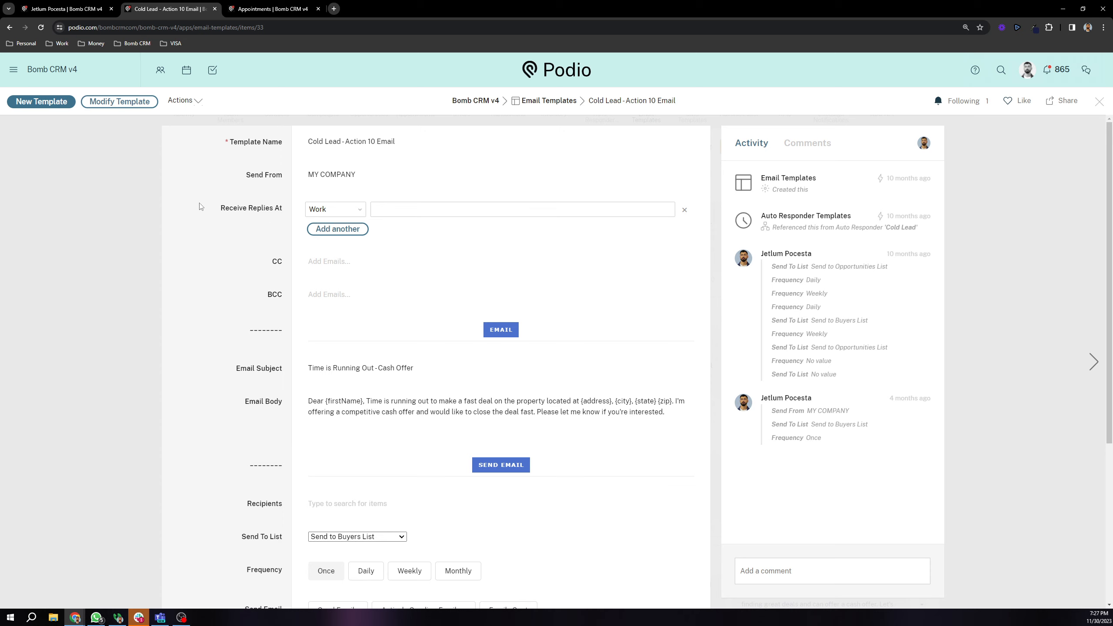
click(246, 197)
Step: Add the opportunity as a recipient of the template
scroll(247, 198, down, 2)
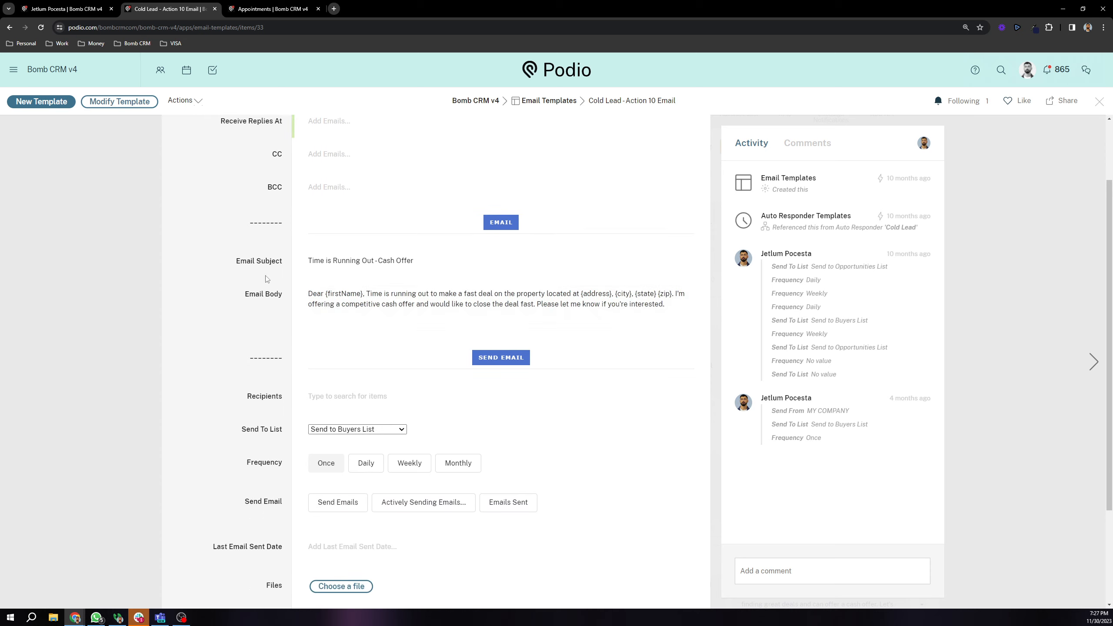
drag(235, 262, 276, 254)
scroll(447, 231, down, 1)
click(245, 259)
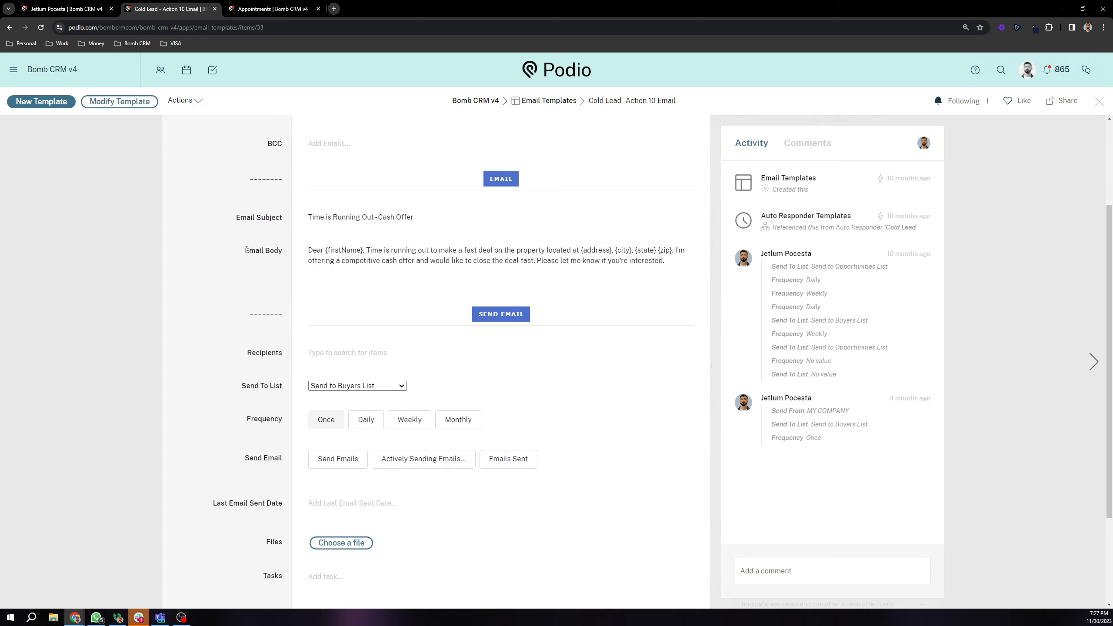
scroll(450, 292, down, 2)
click(335, 300)
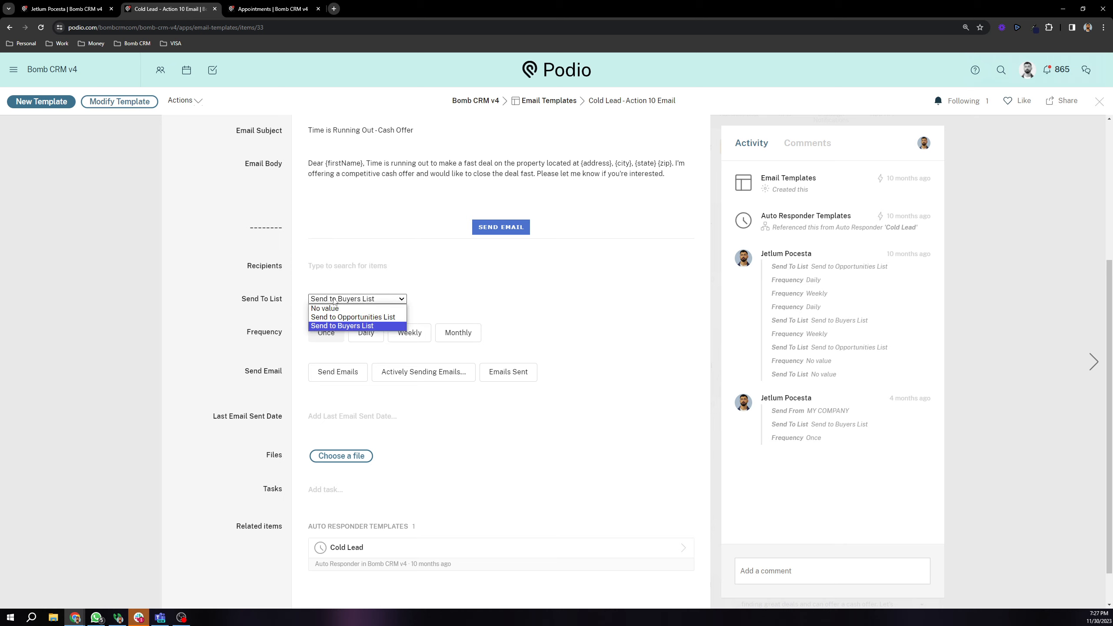
click(336, 301)
scroll(242, 283, down, 1)
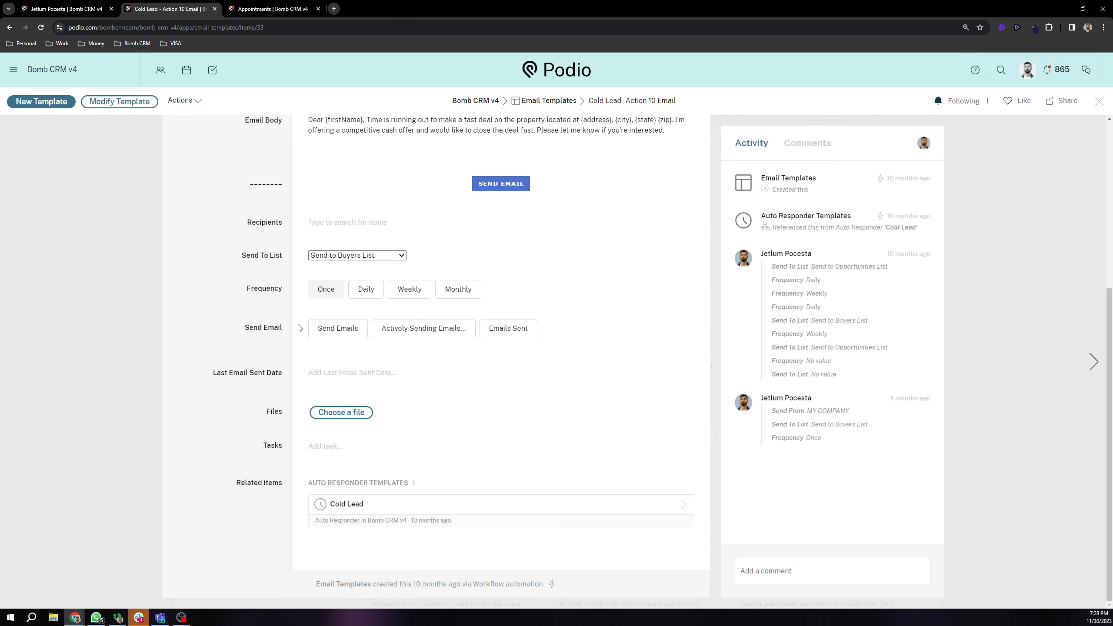
click(327, 224)
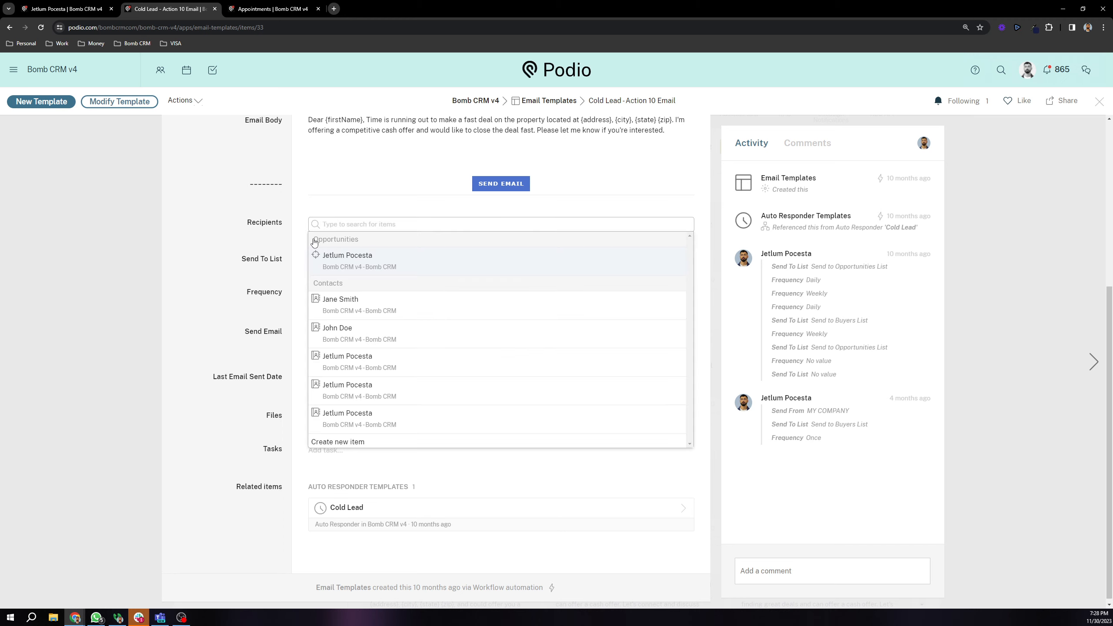
scroll(405, 326, down, 1)
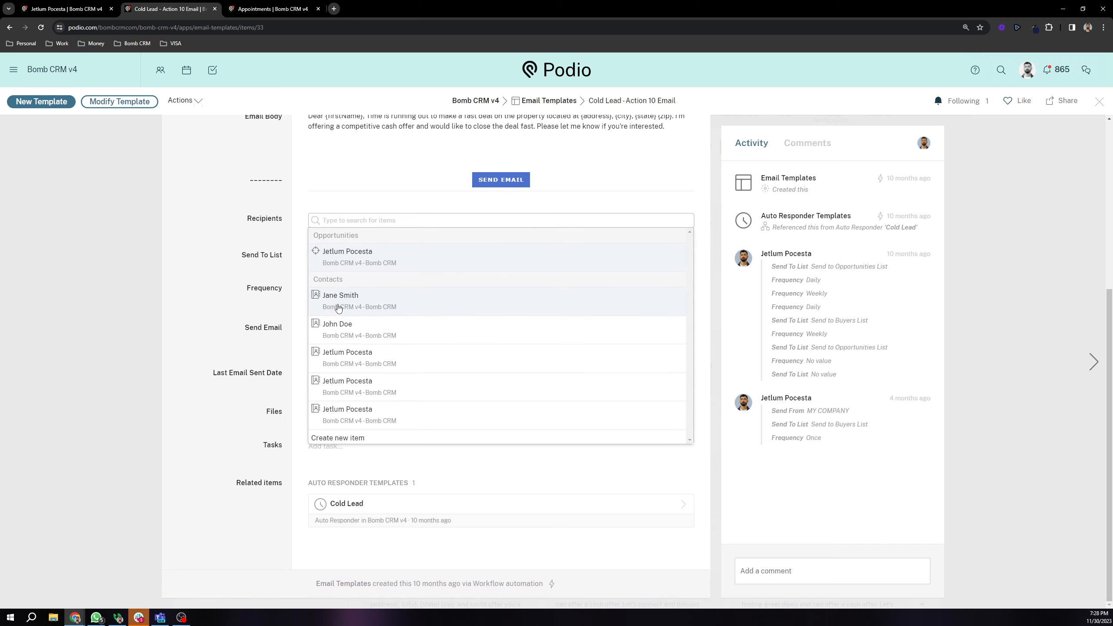
click(392, 259)
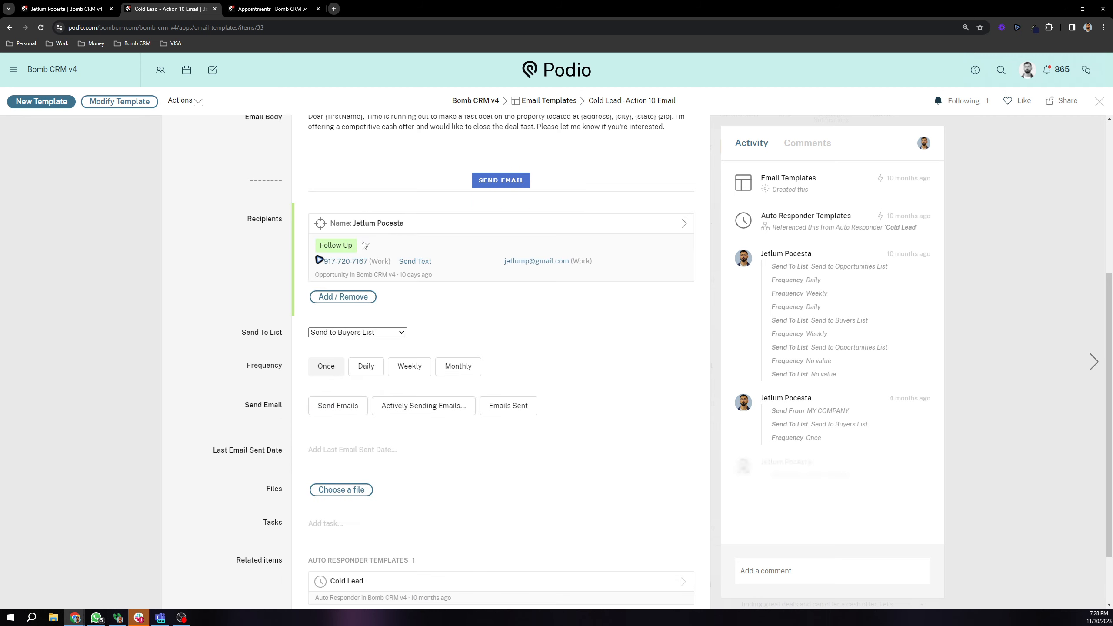
Step: Set Send To List to Send to Opportunities List
scroll(248, 286, down, 1)
click(361, 290)
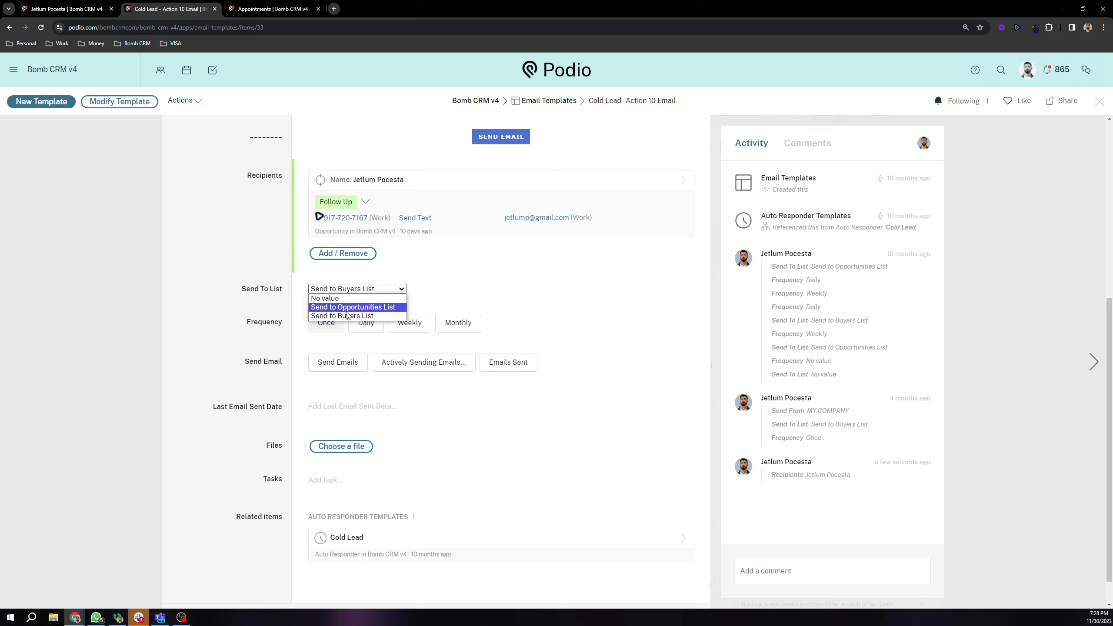
click(340, 300)
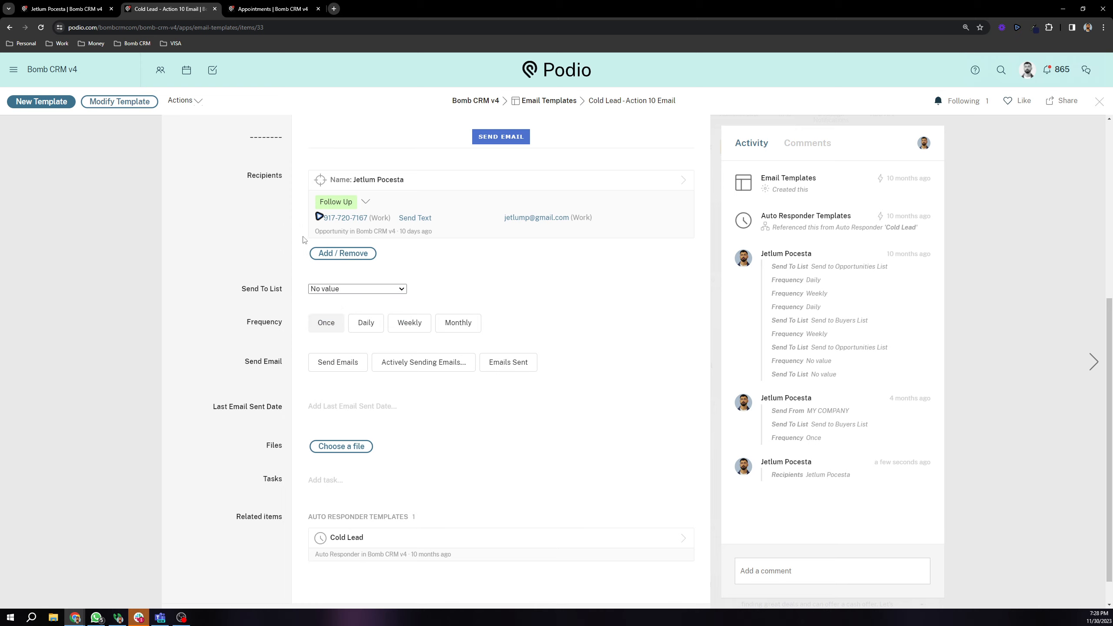
scroll(244, 226, down, 1)
scroll(290, 351, up, 1)
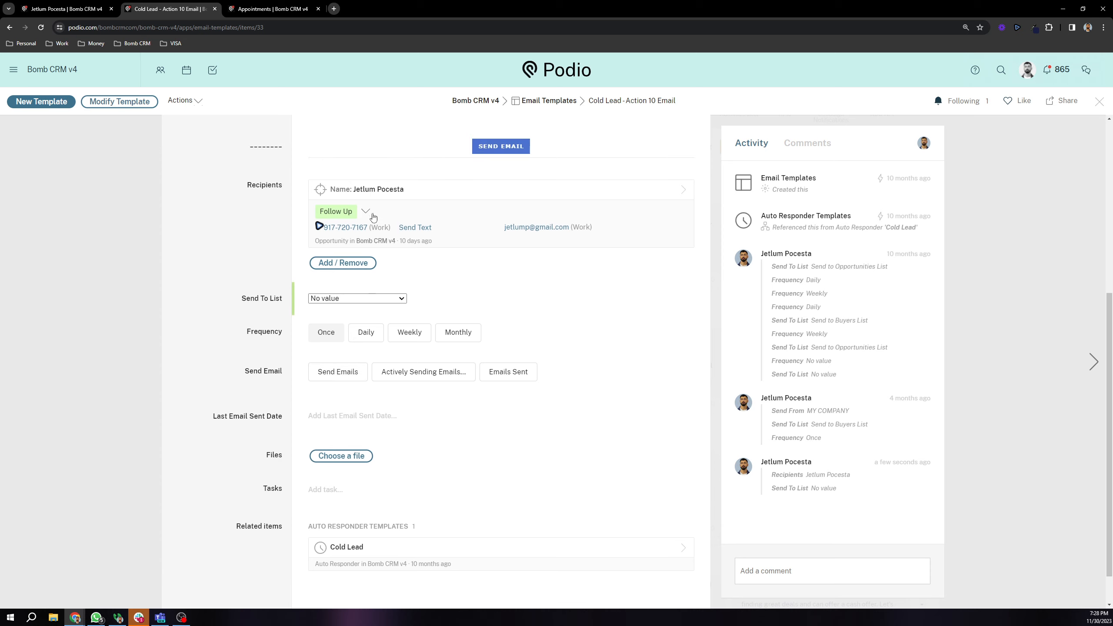
click(341, 299)
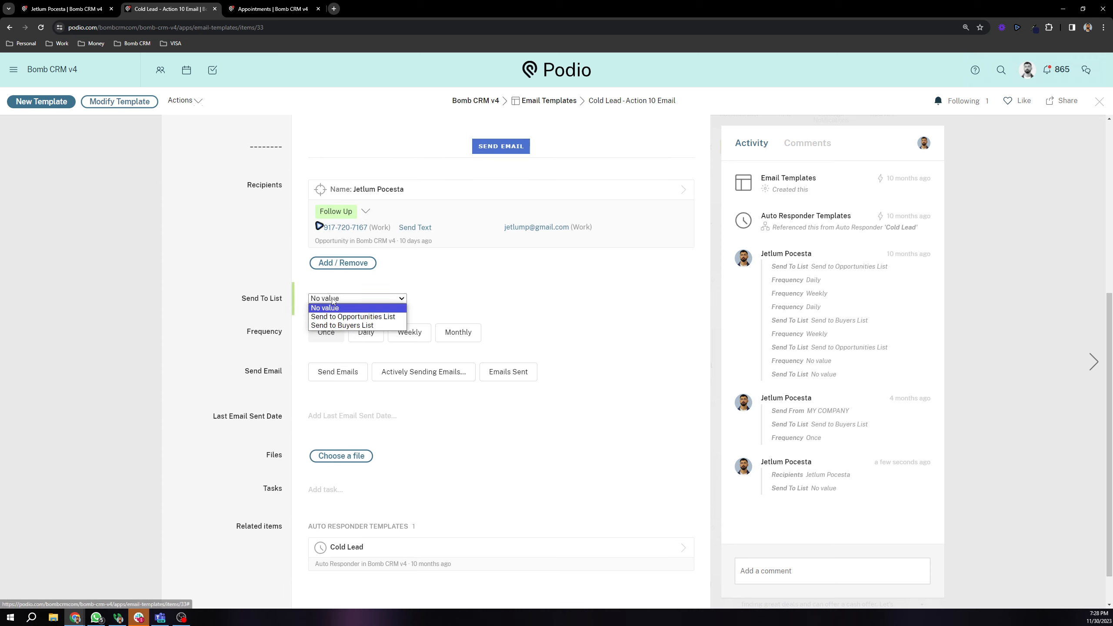
click(346, 317)
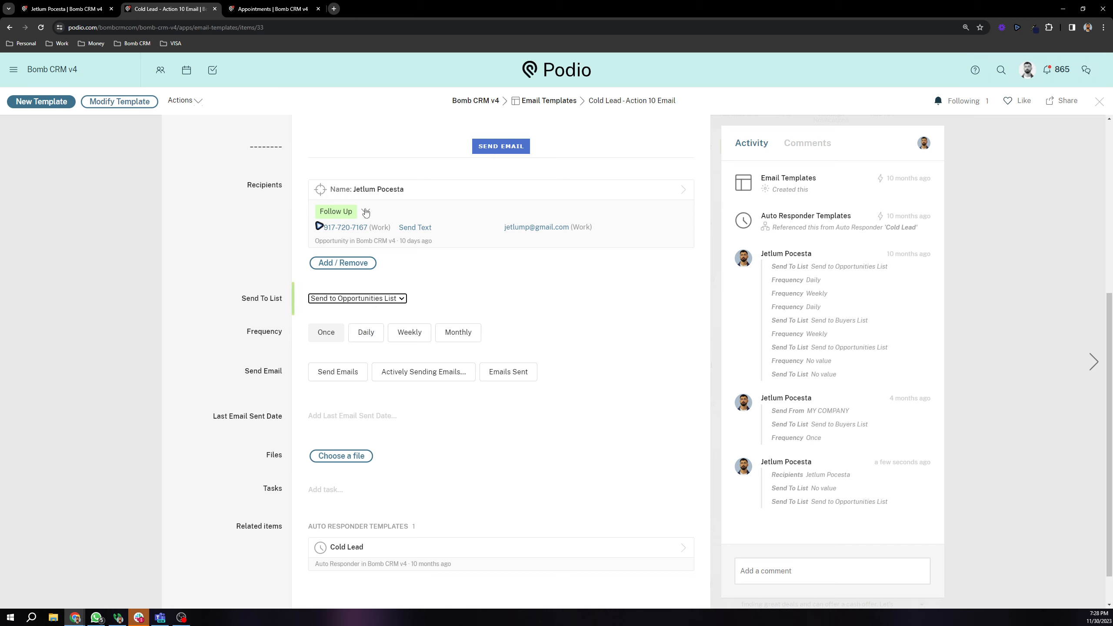
Step: Remove the opportunity from the template's recipients
click(343, 262)
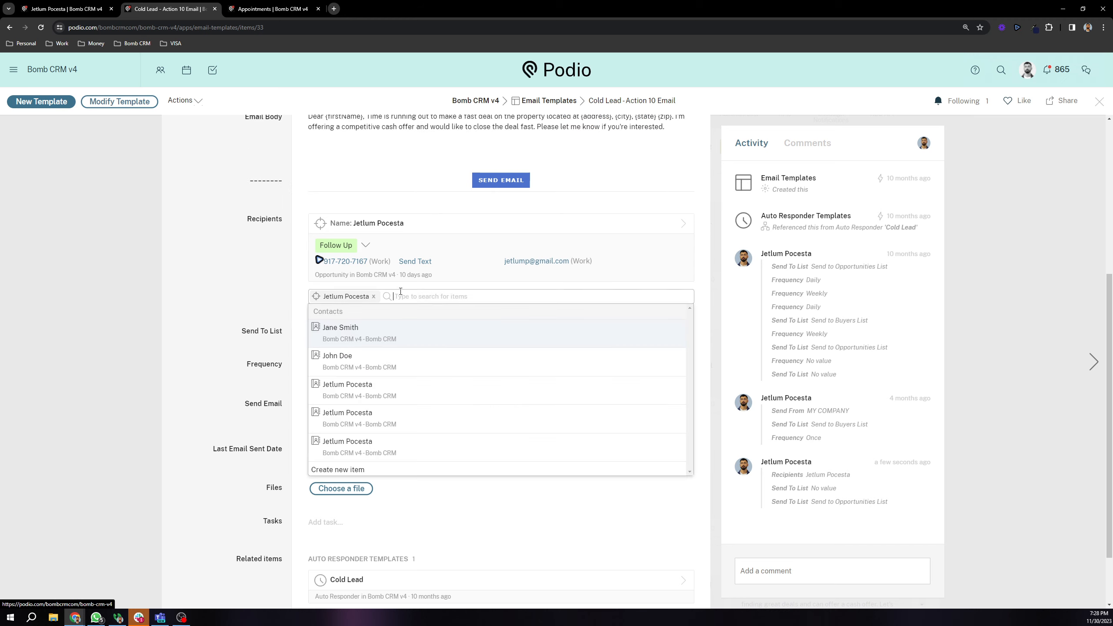
click(373, 297)
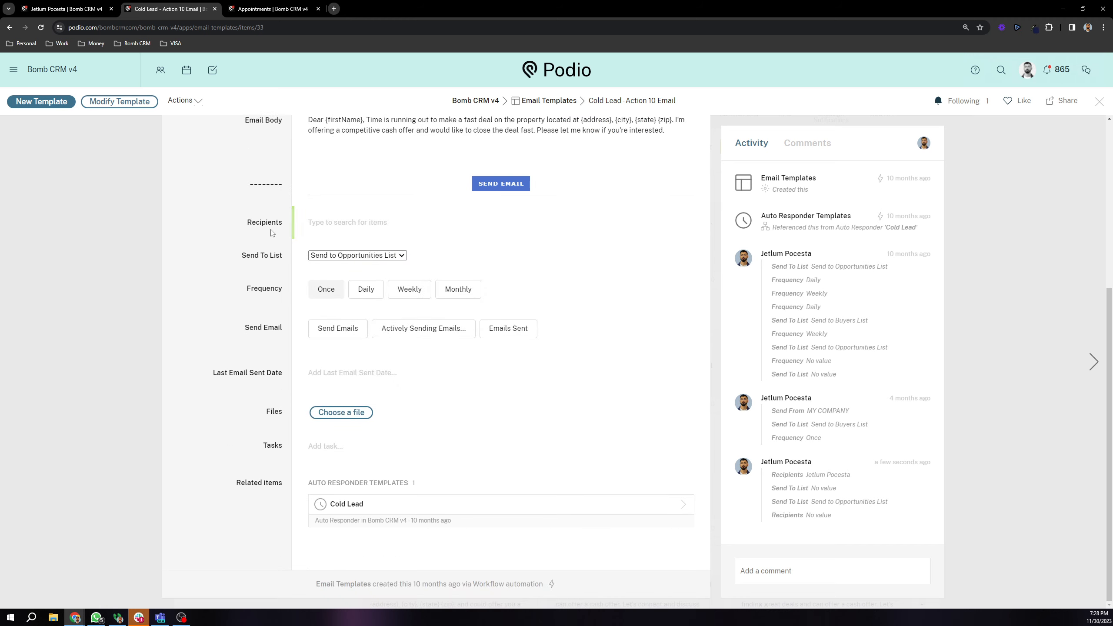
double_click(248, 292)
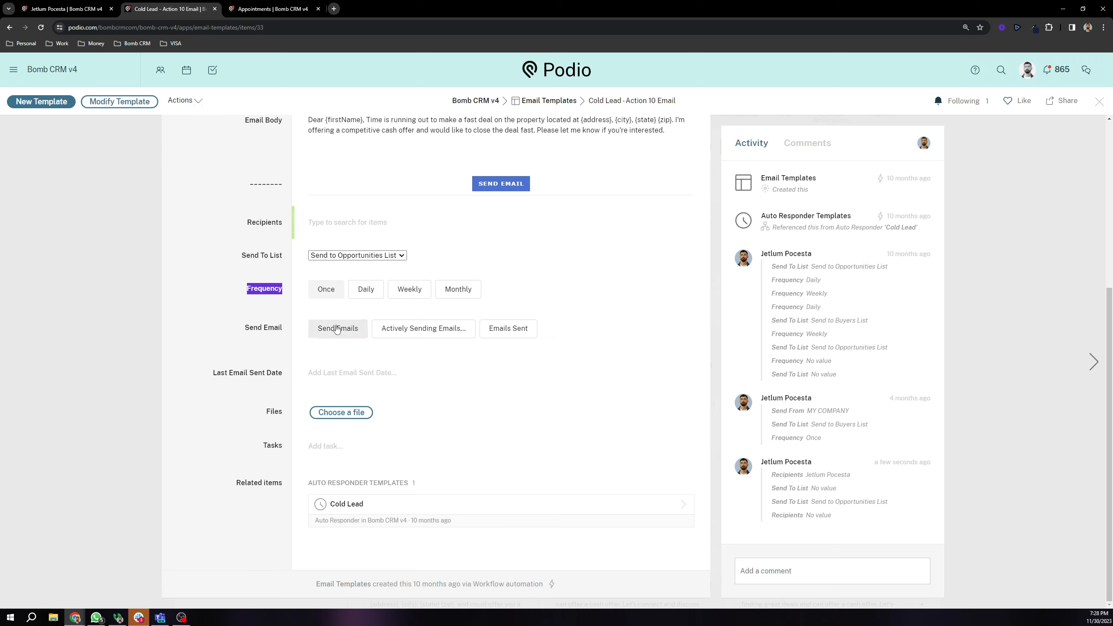
click(240, 312)
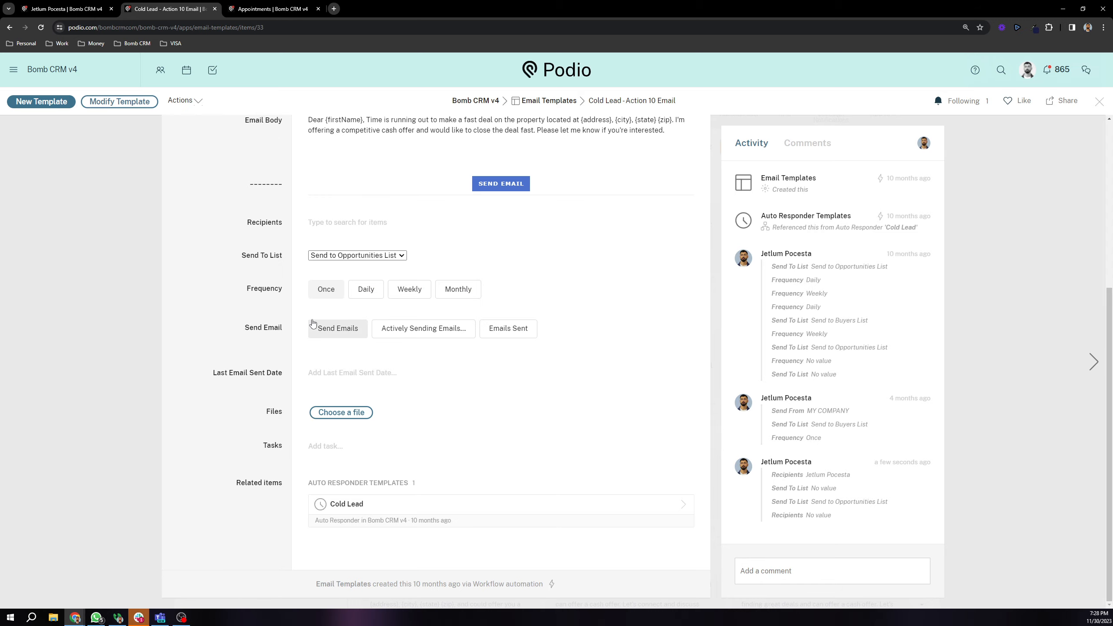
scroll(326, 296, up, 5)
Step: View the Newer Auto Responder - Action 10 Text SMS template, then go to Administration
click(108, 219)
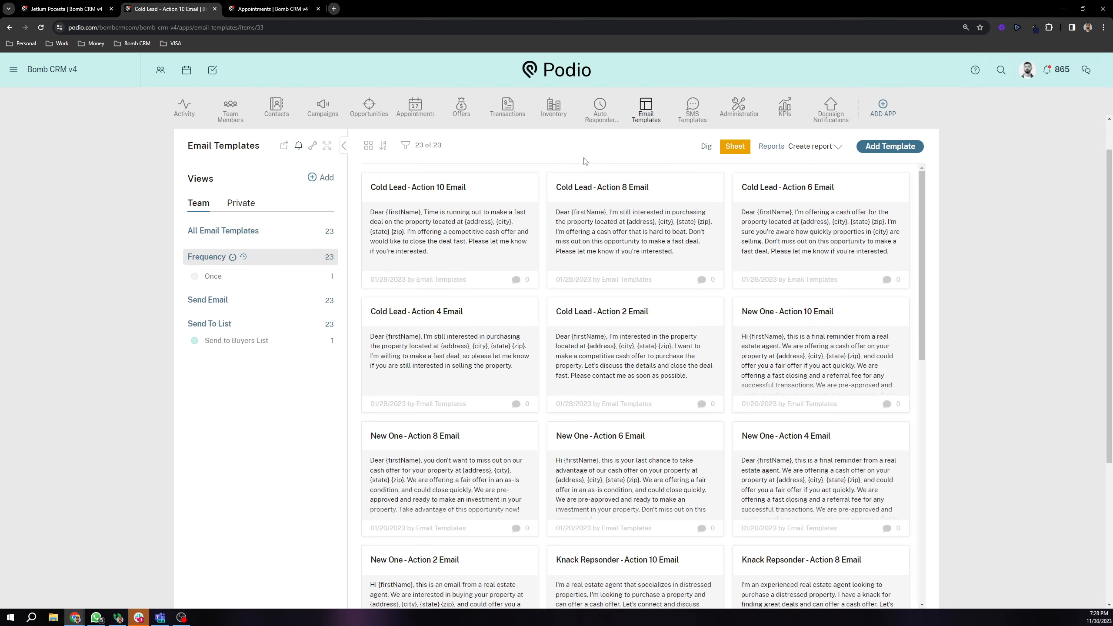
click(692, 105)
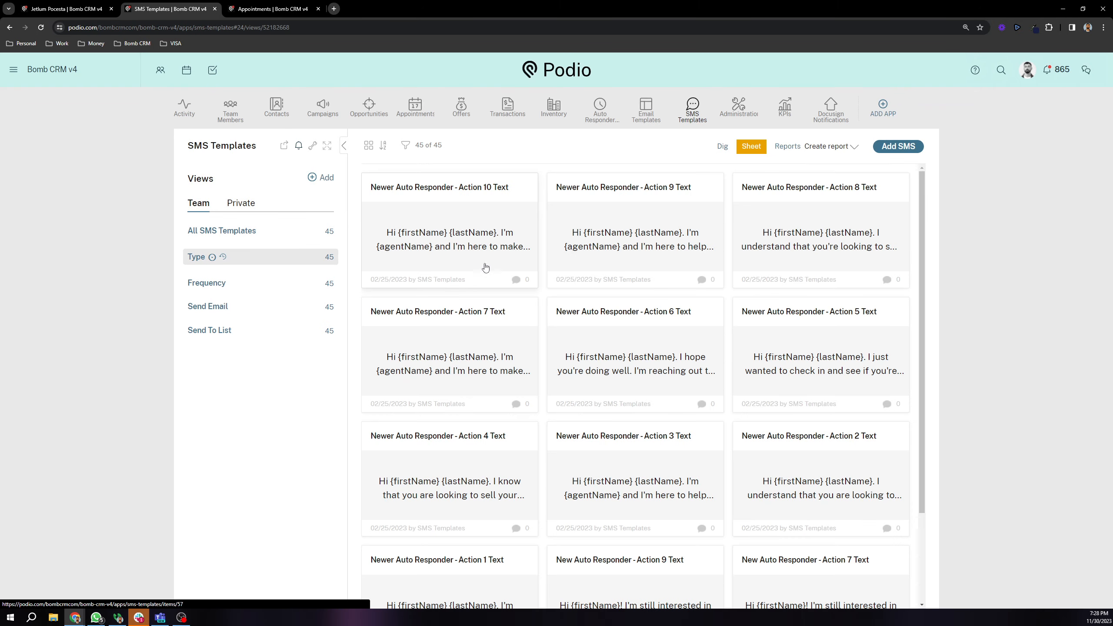
click(446, 243)
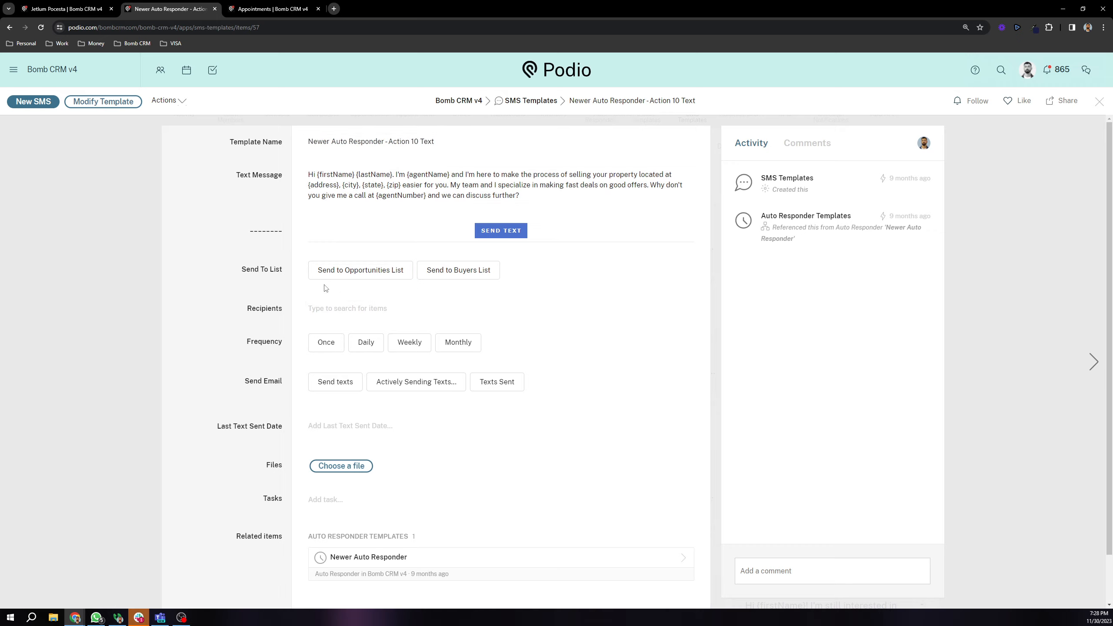
click(123, 239)
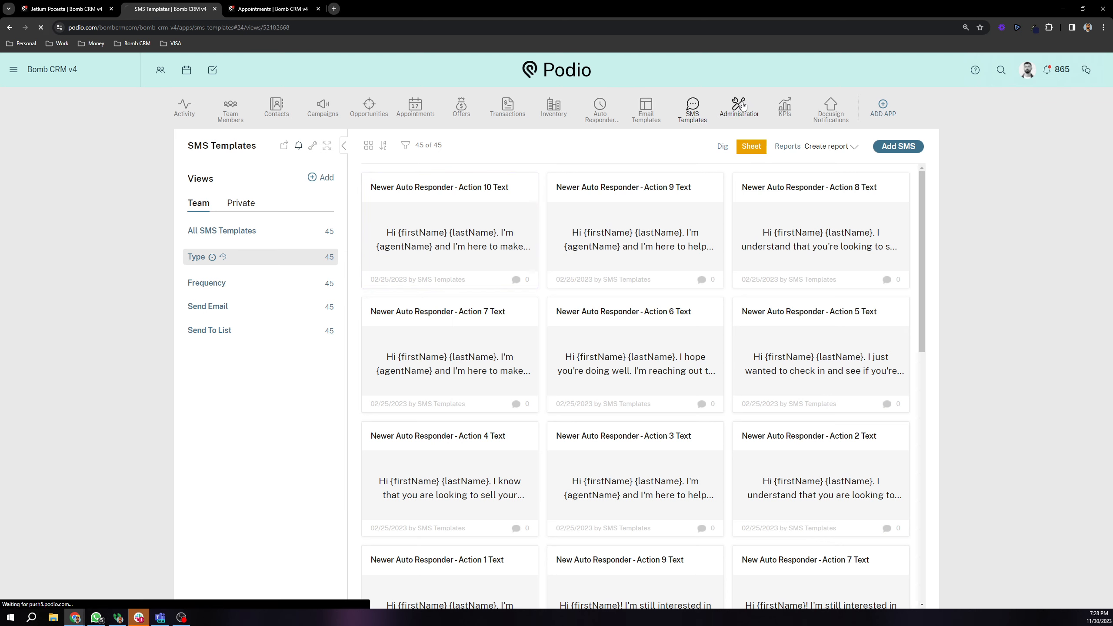
click(742, 106)
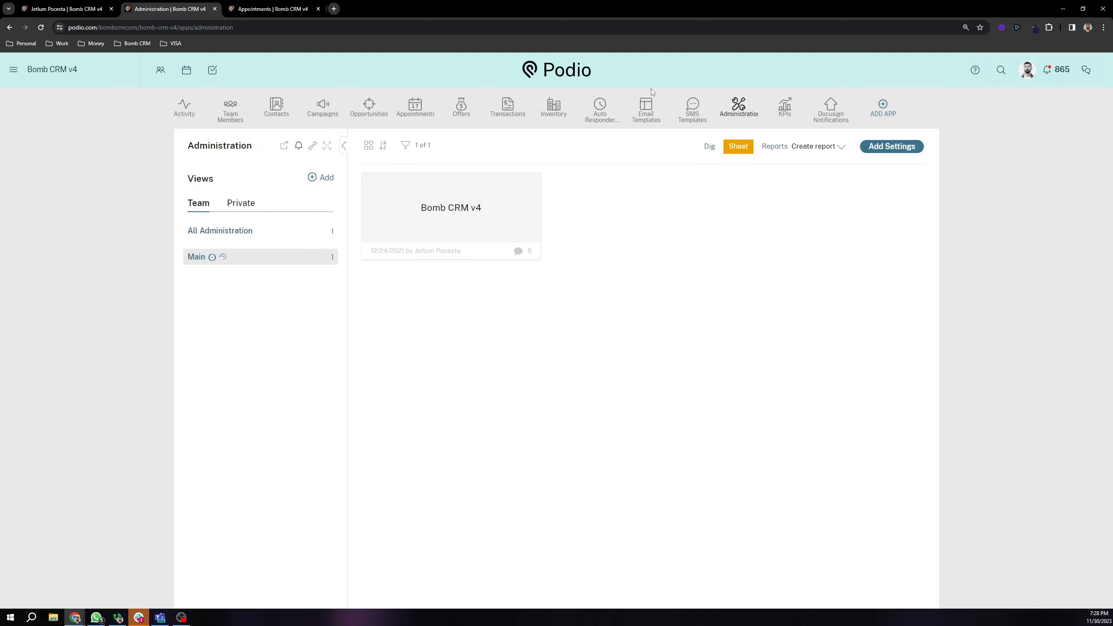
click(536, 239)
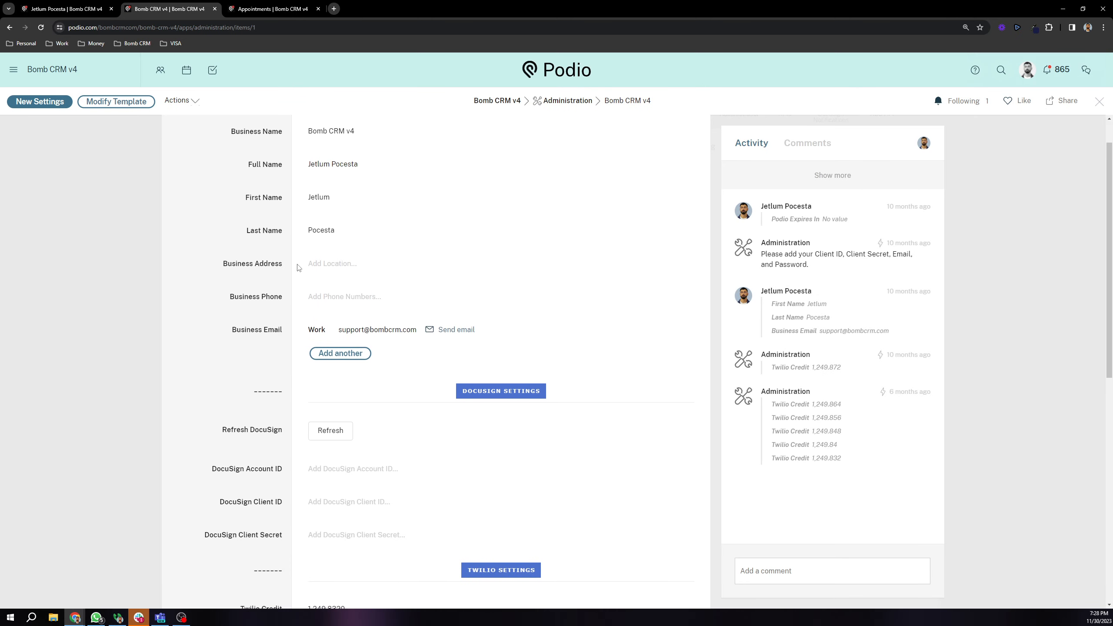
drag(221, 430, 259, 469)
scroll(253, 371, down, 3)
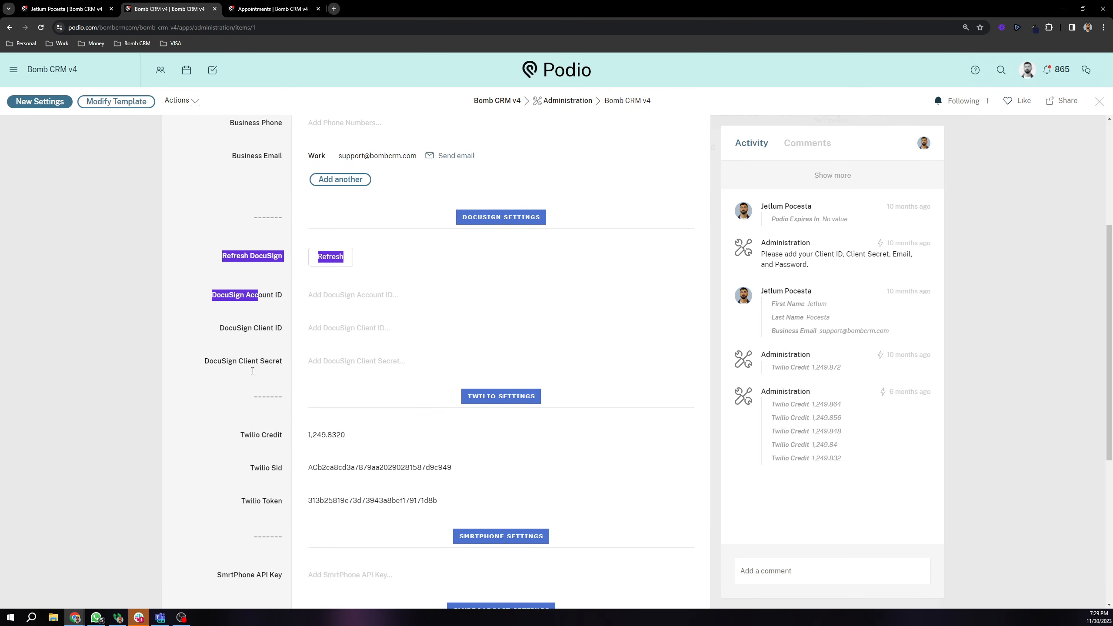
scroll(253, 371, down, 6)
scroll(282, 342, up, 10)
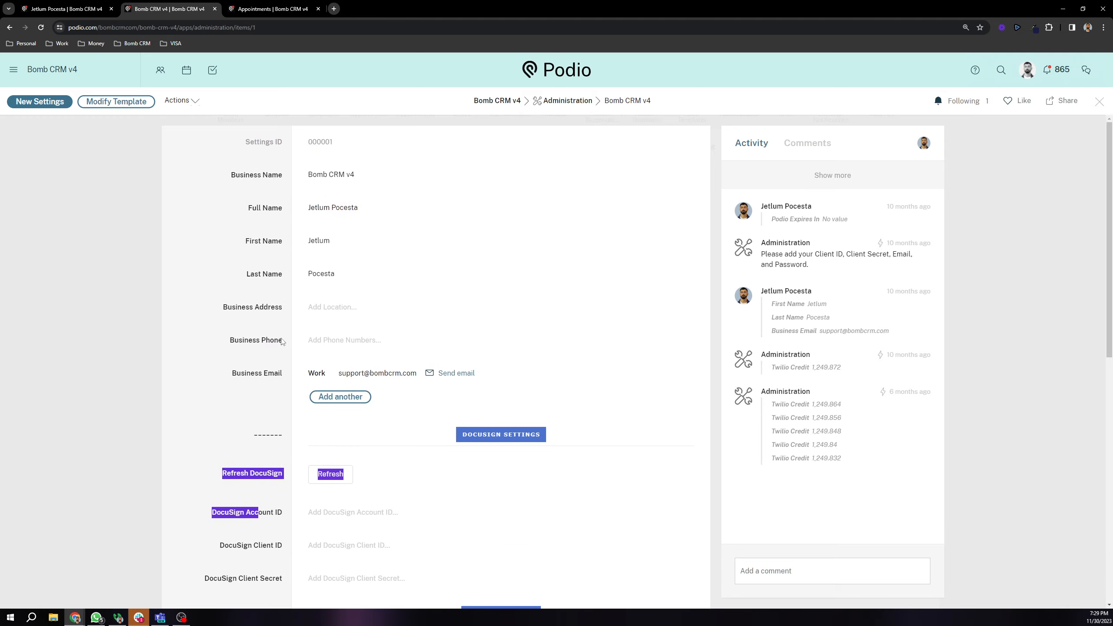
click(281, 342)
scroll(266, 318, down, 8)
scroll(267, 320, up, 7)
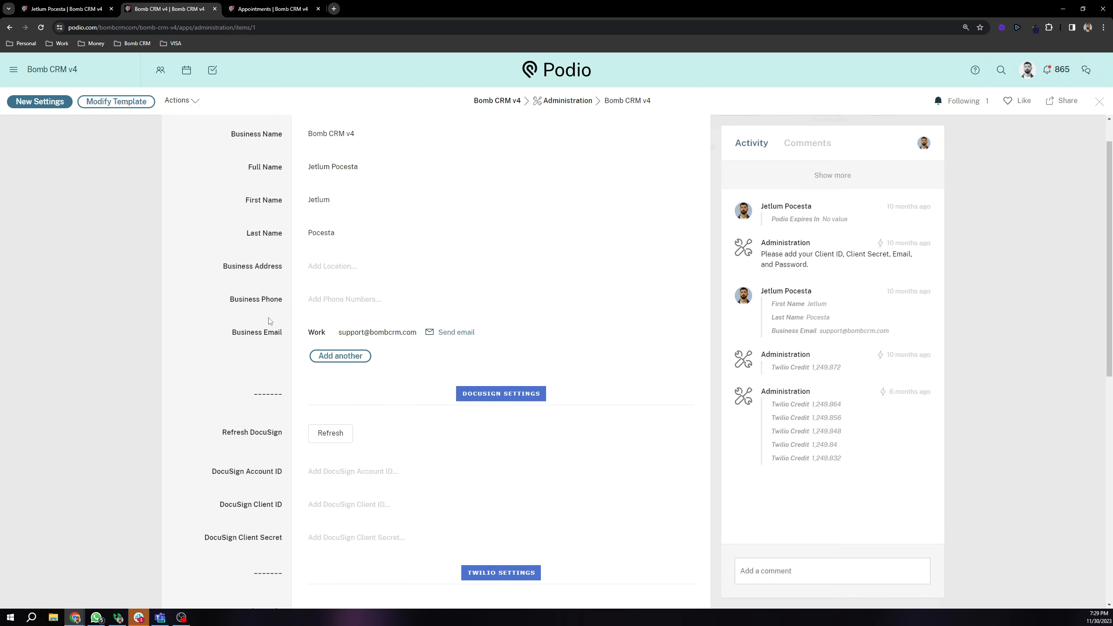
scroll(280, 337, down, 8)
scroll(237, 318, up, 9)
click(159, 258)
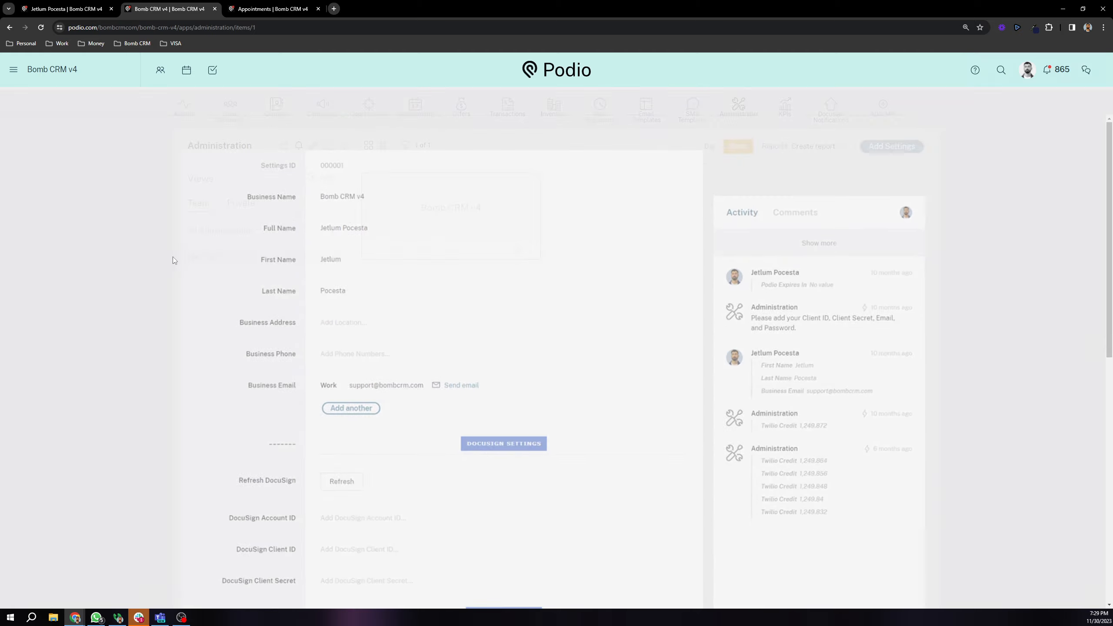
click(785, 113)
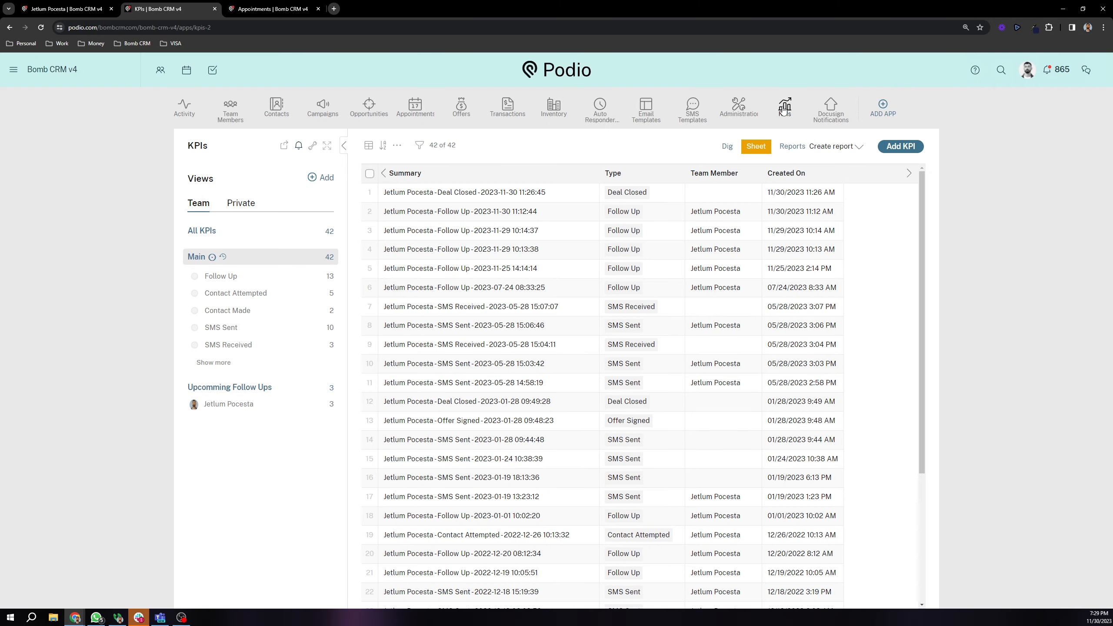
Step: Open and review the latest Follow Up KPI record, then close it
click(533, 212)
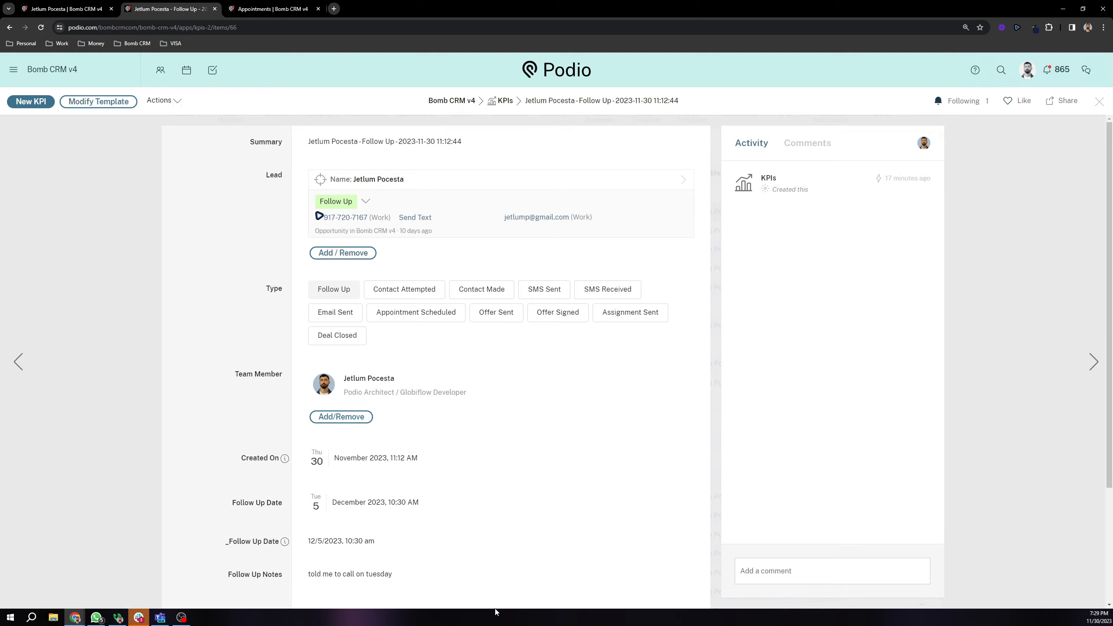
scroll(324, 372, down, 3)
scroll(289, 340, up, 3)
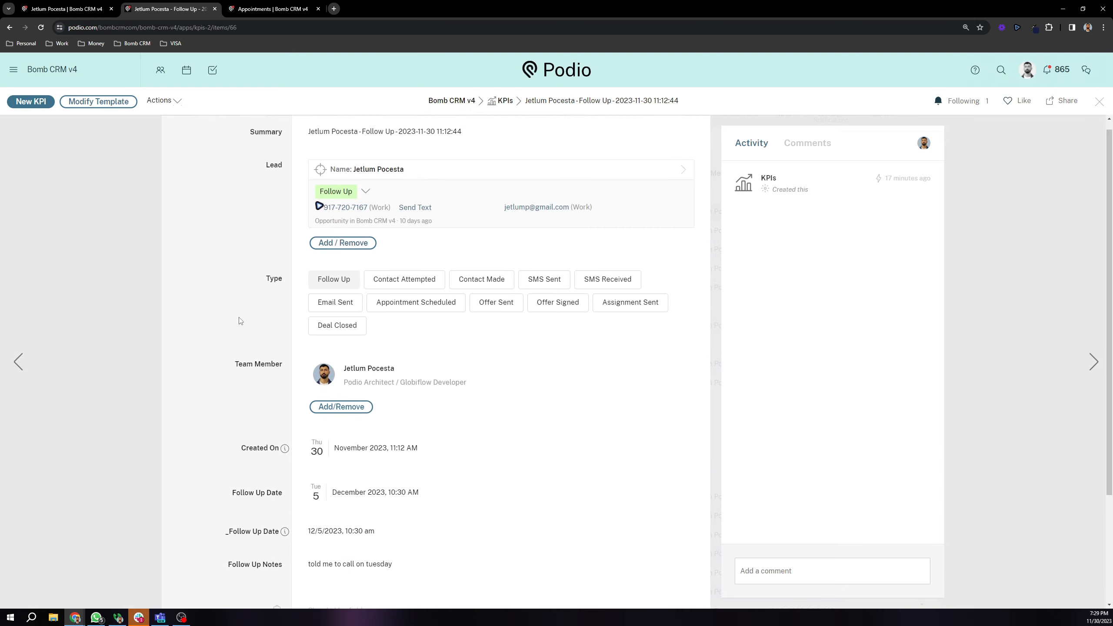
scroll(233, 289, down, 2)
scroll(219, 261, up, 2)
click(146, 243)
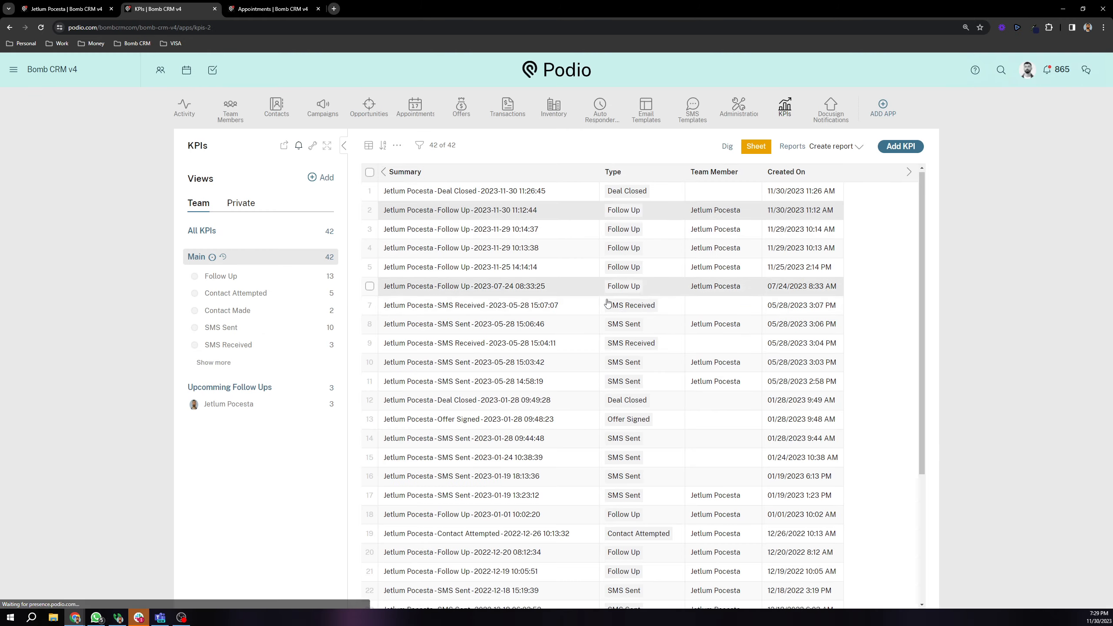
Step: Open the KPIs reports dashboard and start adding a new widget tile
click(793, 147)
scroll(565, 351, down, 15)
click(499, 387)
Step: Start a new report widget in Calculate mode on the Assignment Fee field
scroll(571, 382, down, 2)
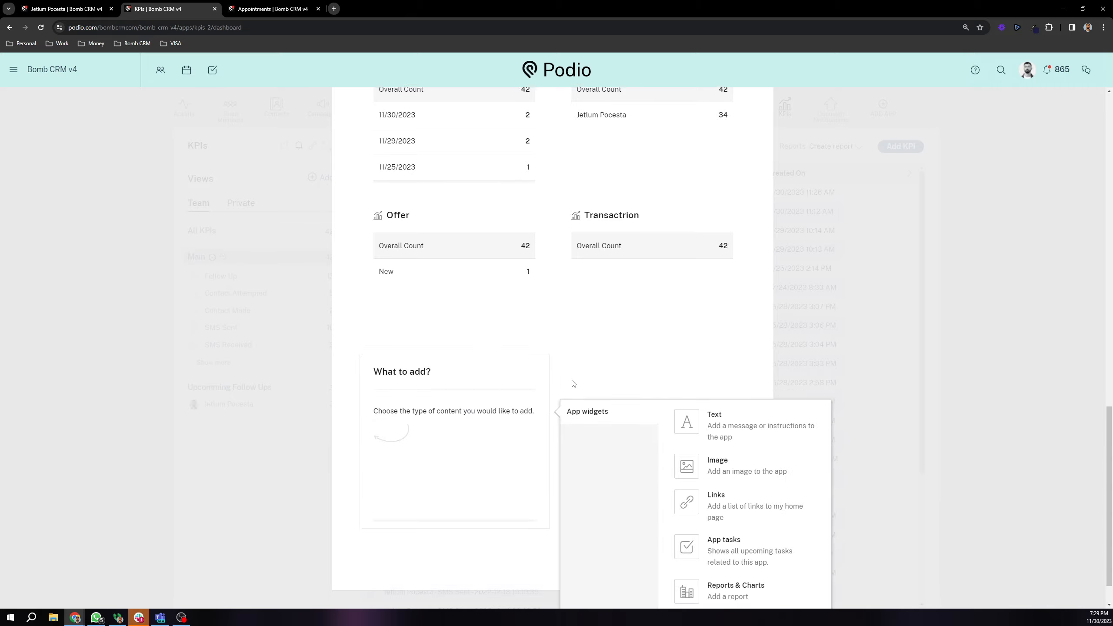
click(716, 506)
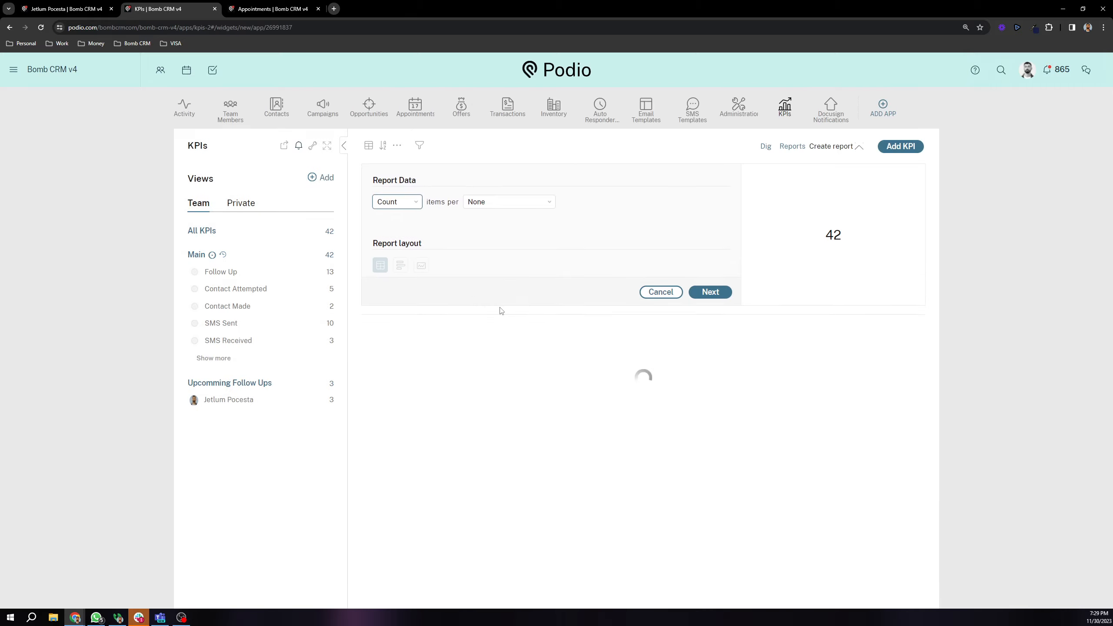
click(402, 203)
click(393, 222)
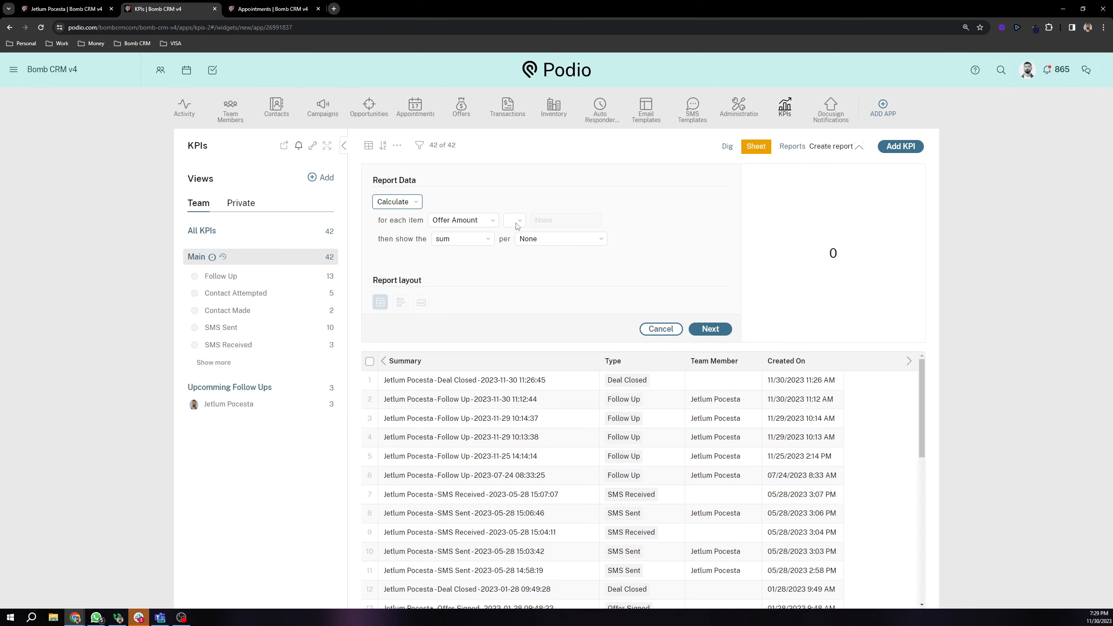
click(480, 220)
click(477, 241)
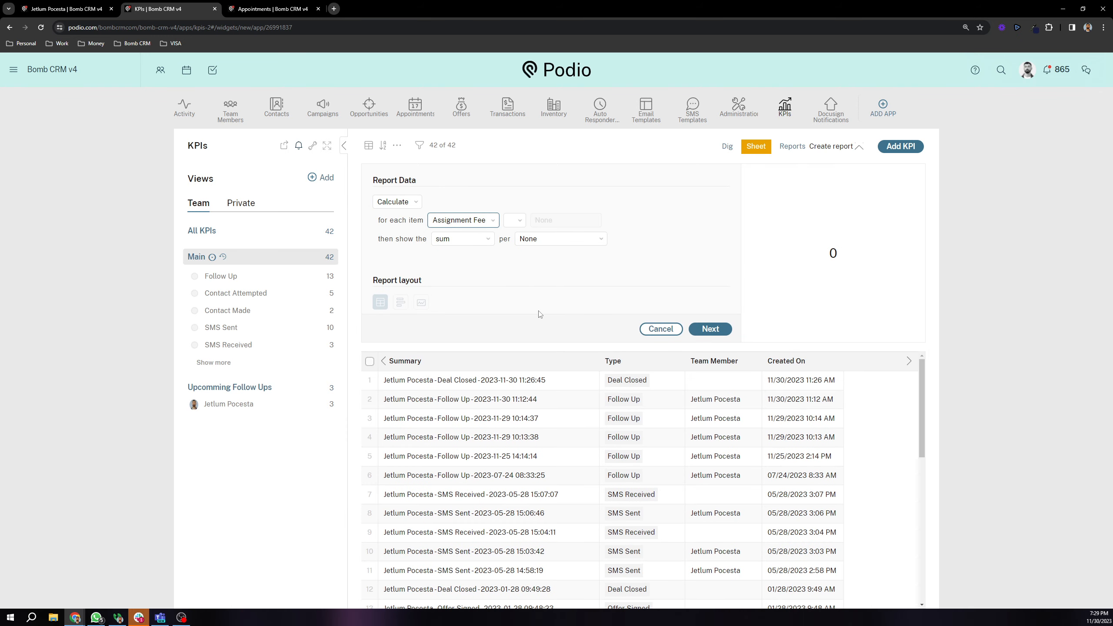
Step: Keep sum as the aggregation and group the Assignment Fee total per Team Member
click(515, 226)
click(513, 239)
click(458, 241)
click(458, 242)
click(570, 239)
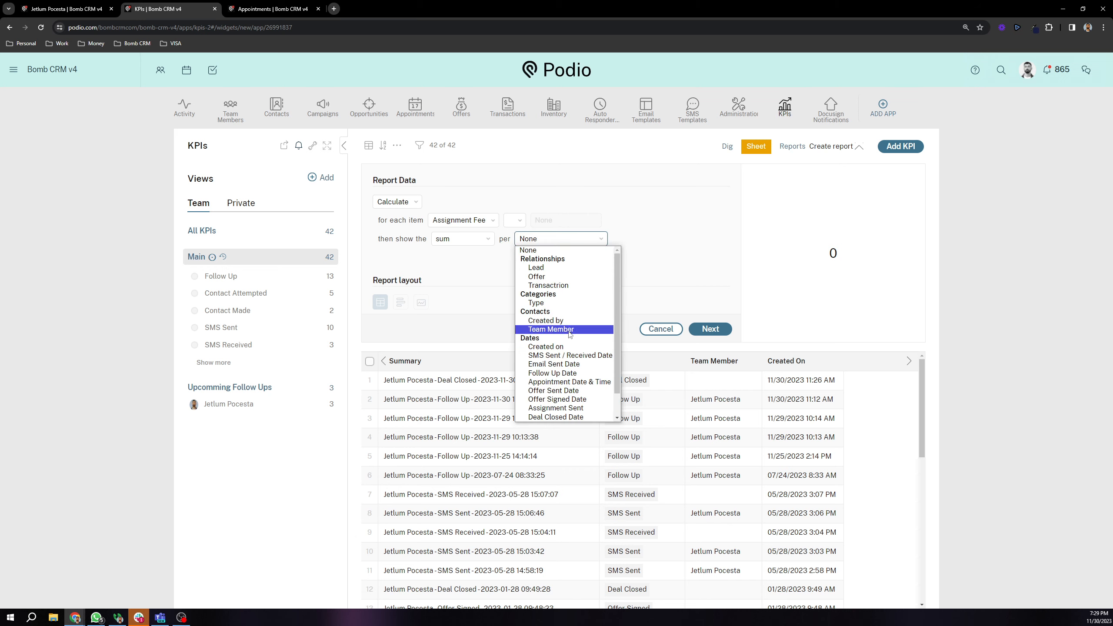
scroll(583, 292, down, 1)
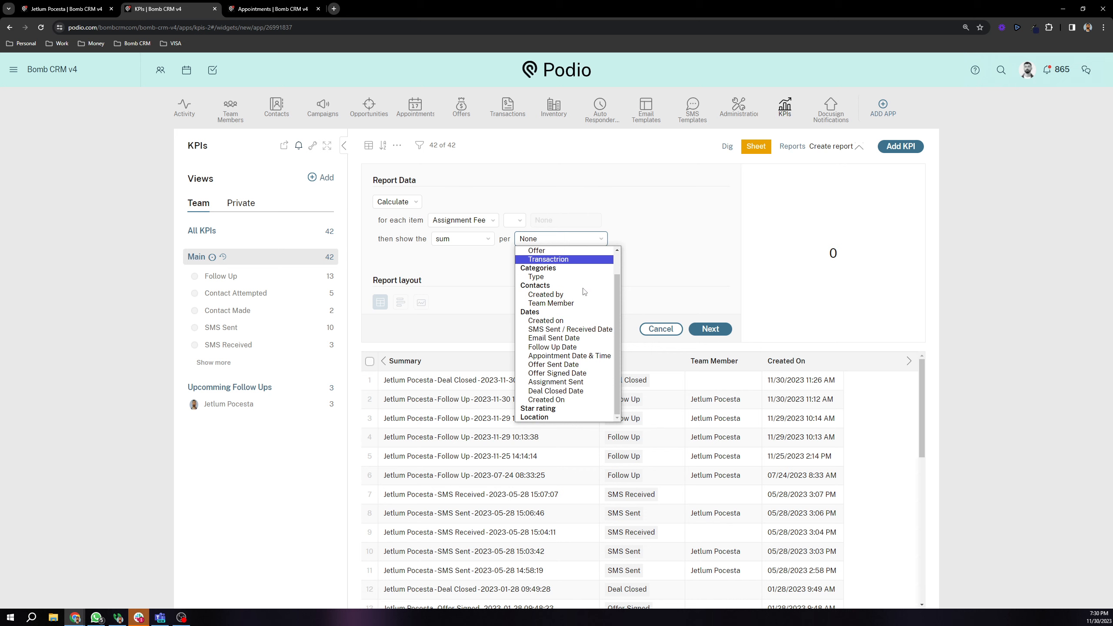
scroll(584, 292, up, 1)
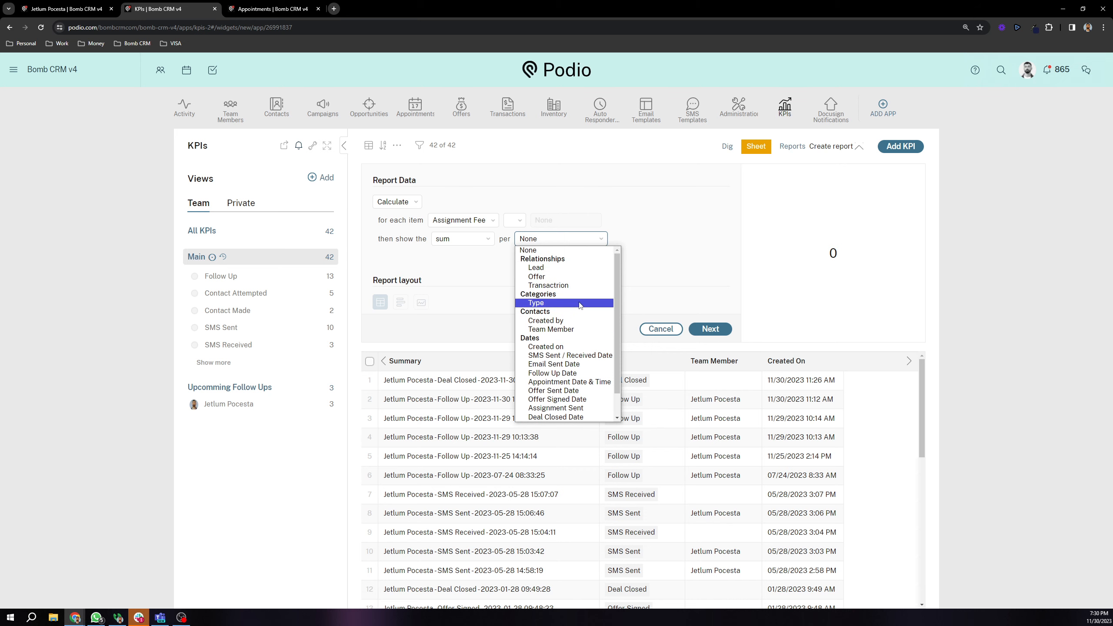
click(589, 329)
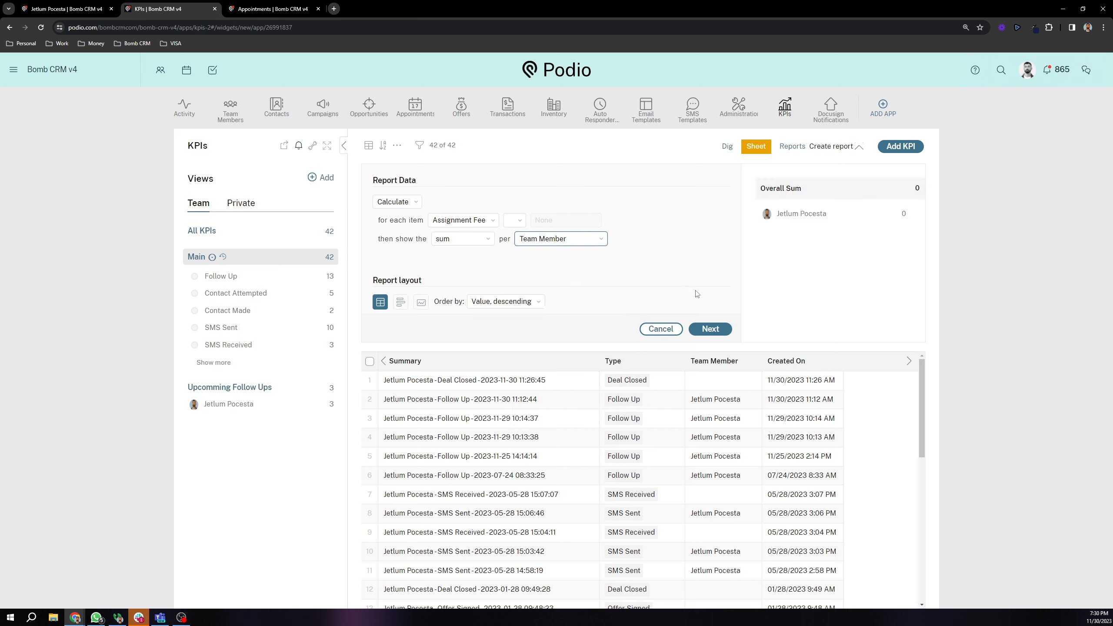
Step: Check the team member name in the preview, then cancel the report without saving
drag(775, 214, 883, 231)
click(902, 215)
click(661, 329)
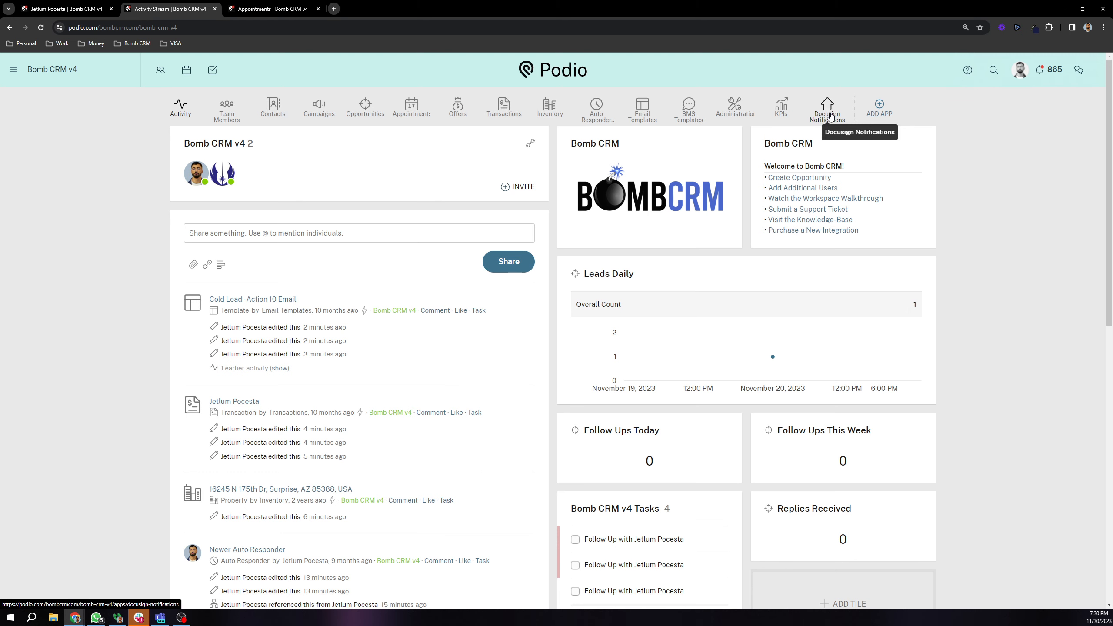
Step: Scroll through the Bomb CRM v4 activity feed and dashboard tiles
scroll(395, 232, down, 7)
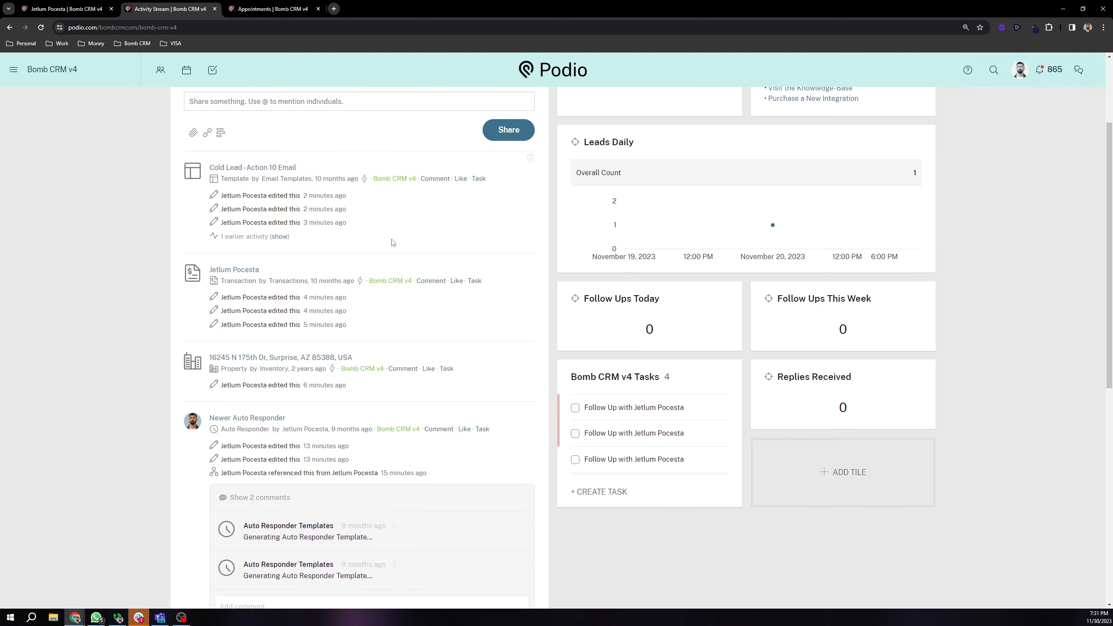
scroll(393, 221, up, 7)
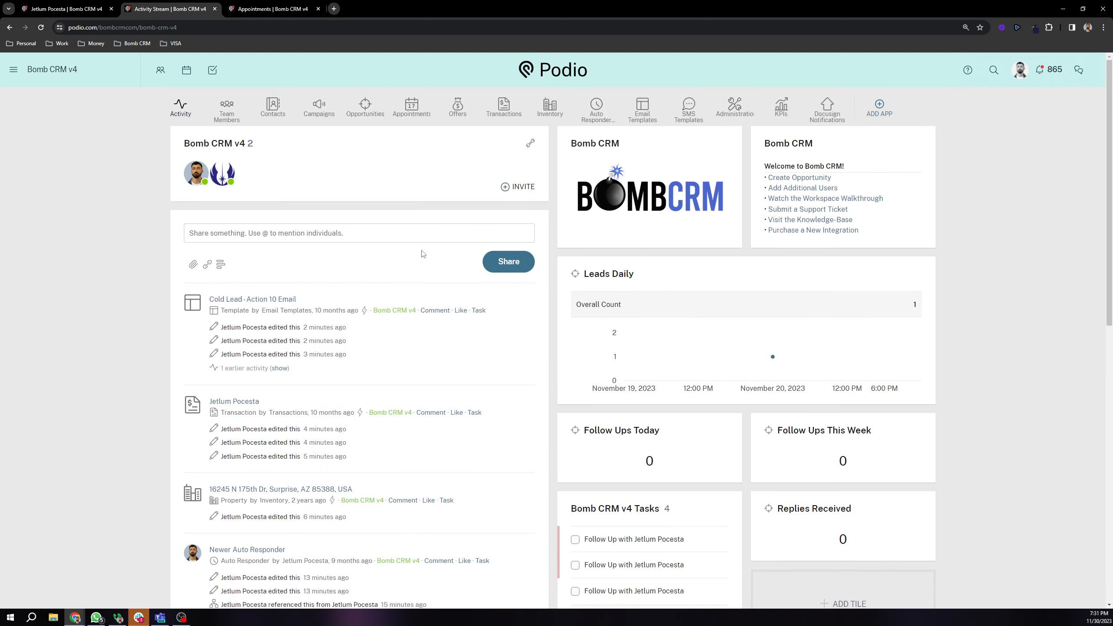